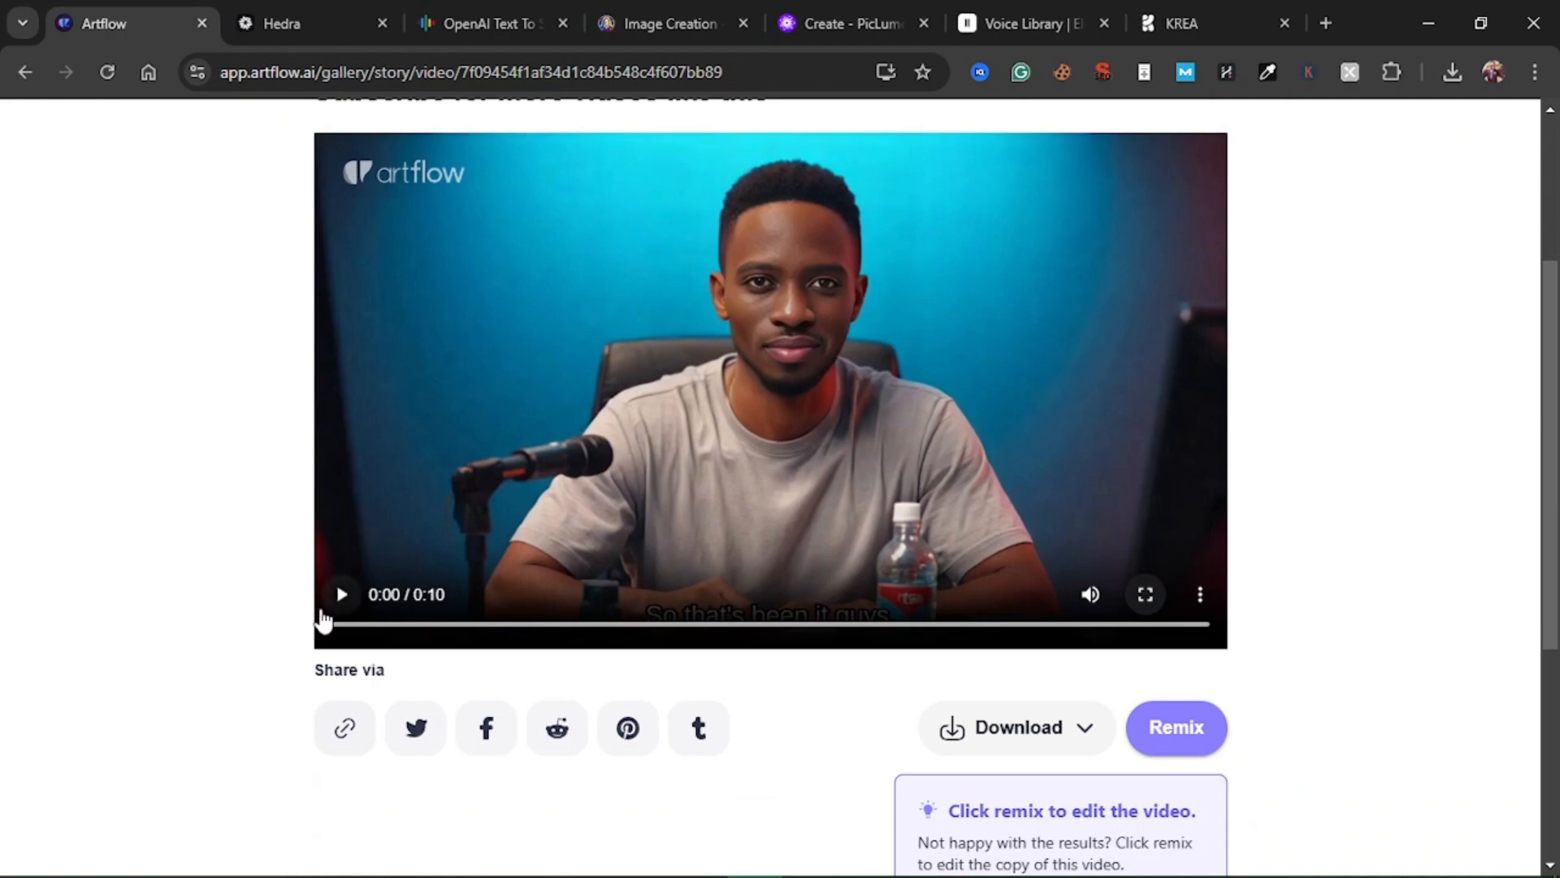
- Watch the finished AI avatar video full screen on its gallery page, leaving full screen when done
click(1148, 598)
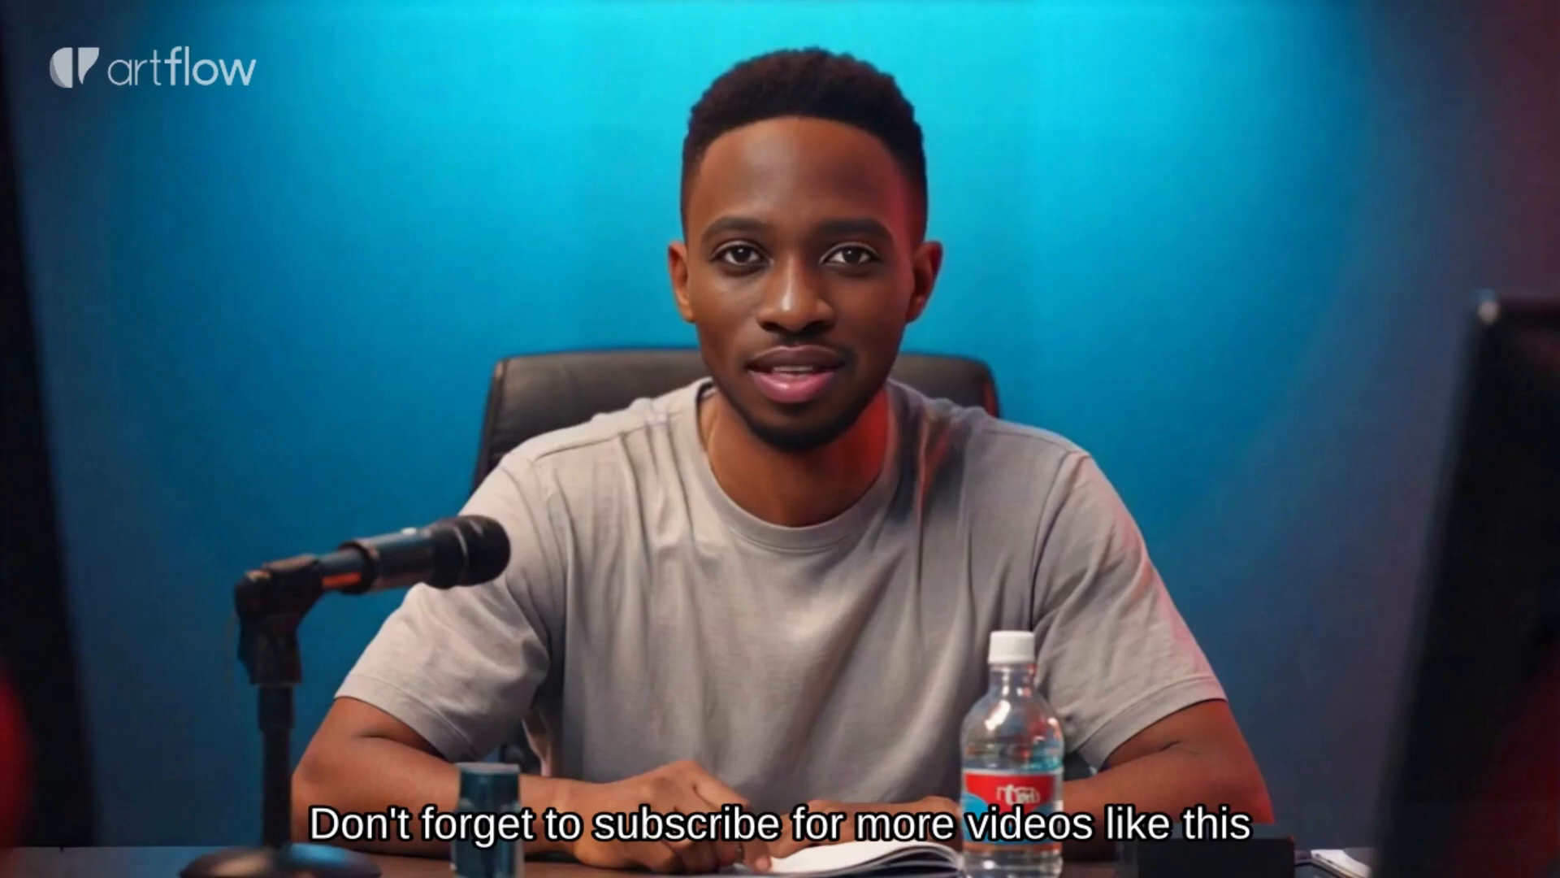
key(Escape)
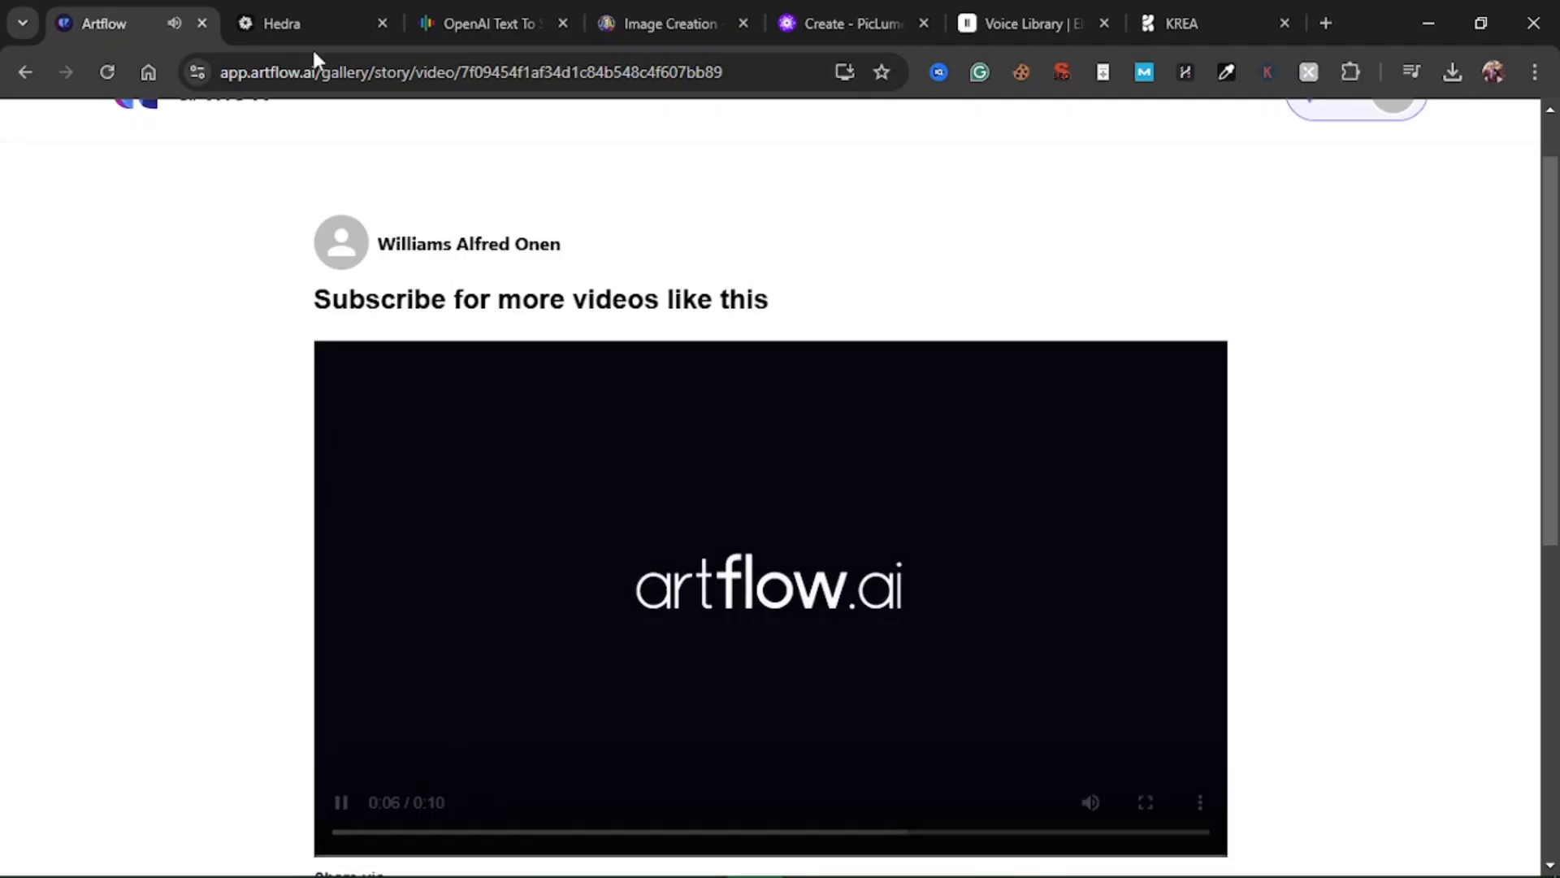
scroll(665, 509, up, 1)
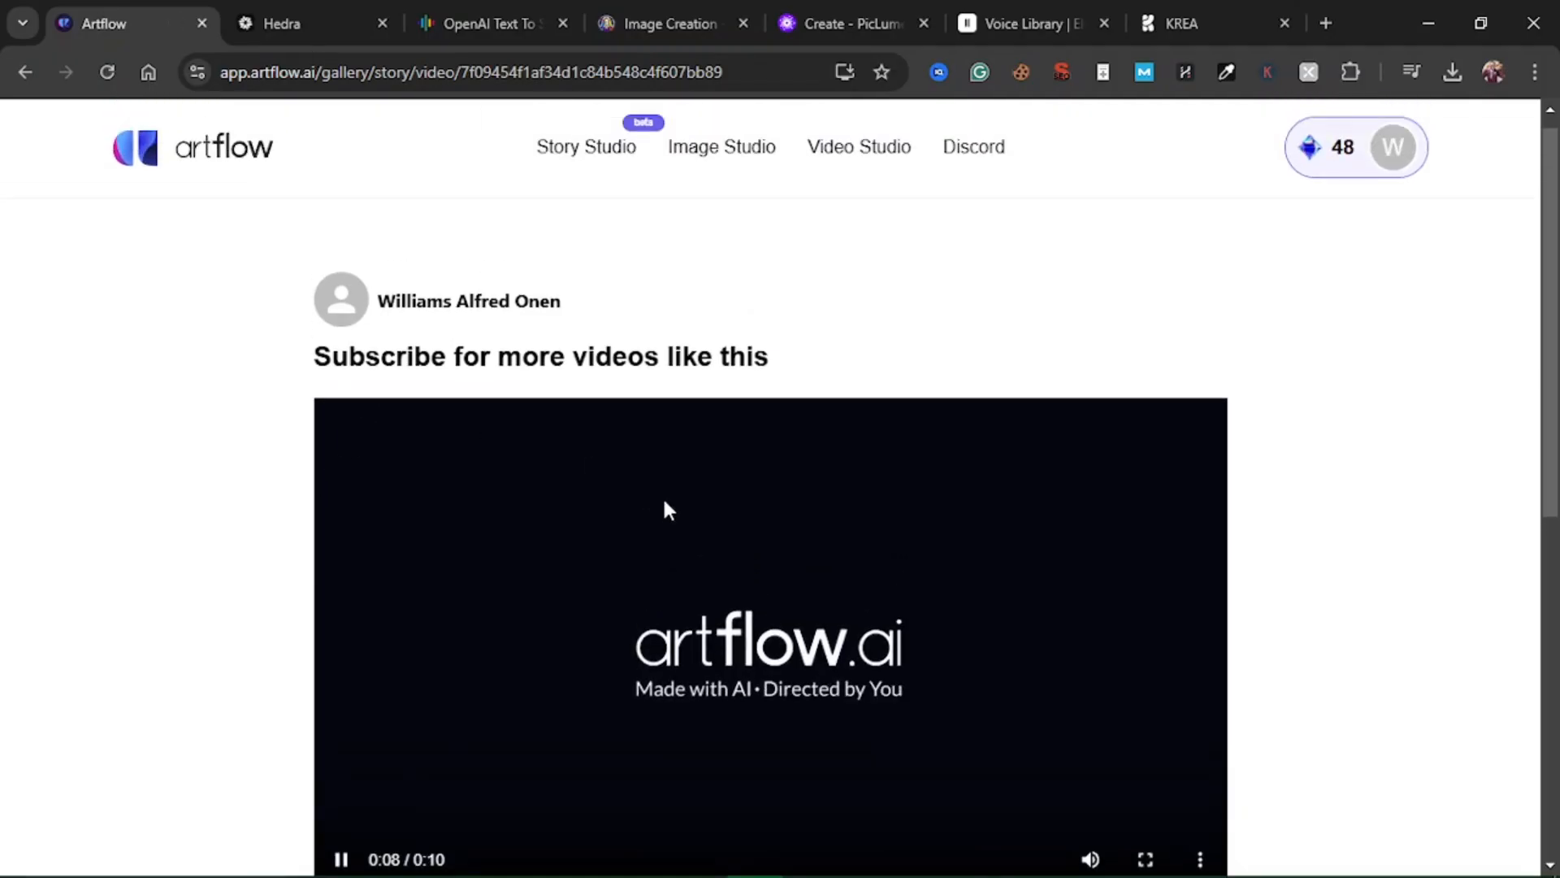
scroll(664, 502, up, 1)
click(306, 12)
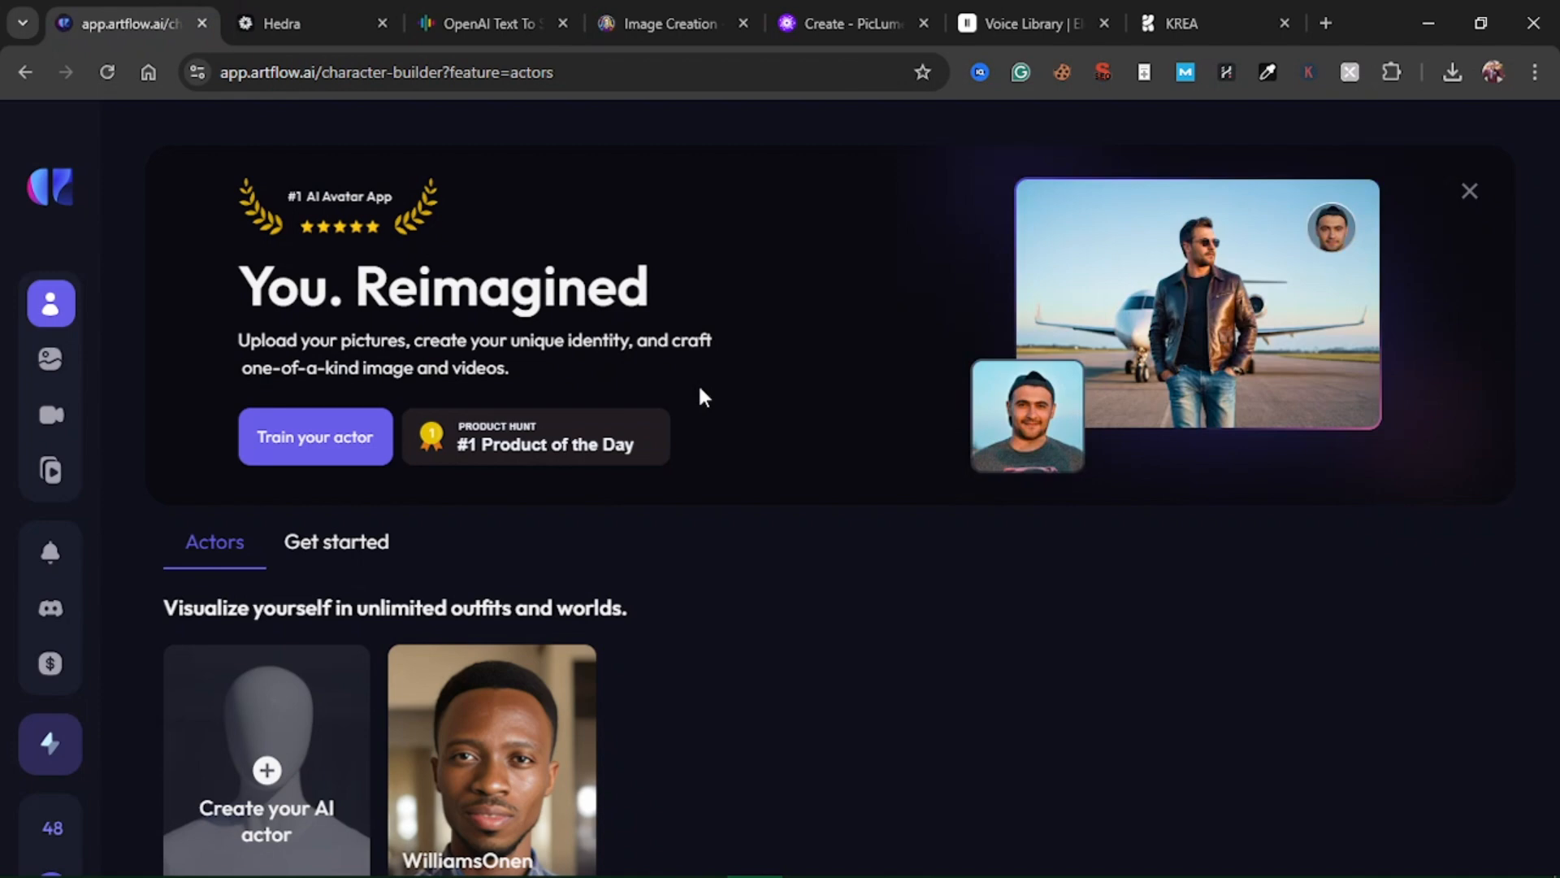
- Look over the custom actor and the sample actors on the actor builder page
scroll(658, 637, down, 1)
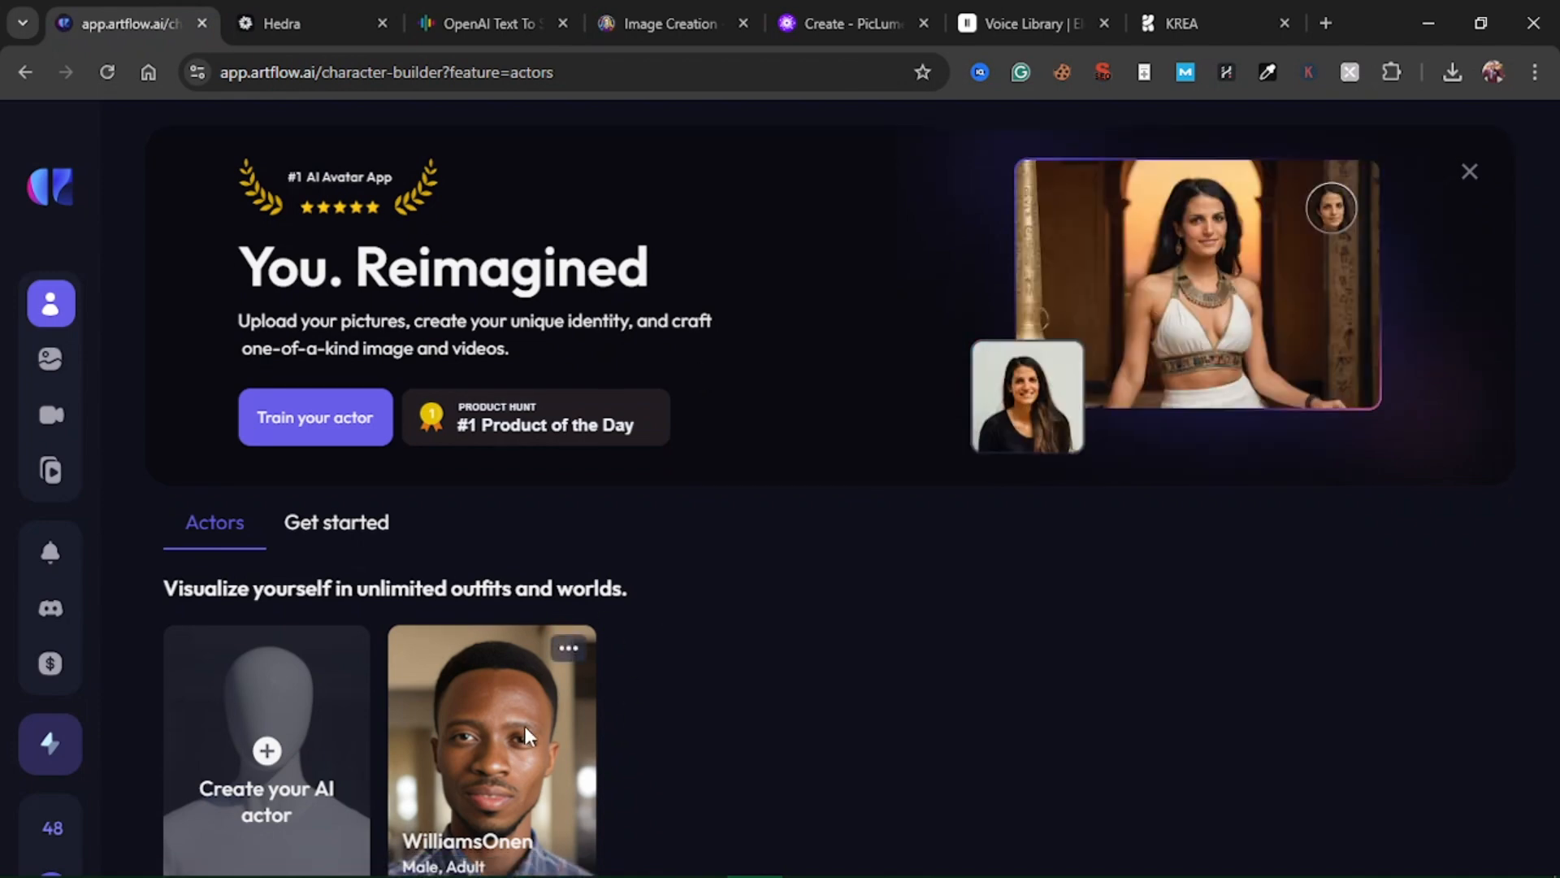
scroll(525, 725, down, 1)
scroll(524, 725, down, 3)
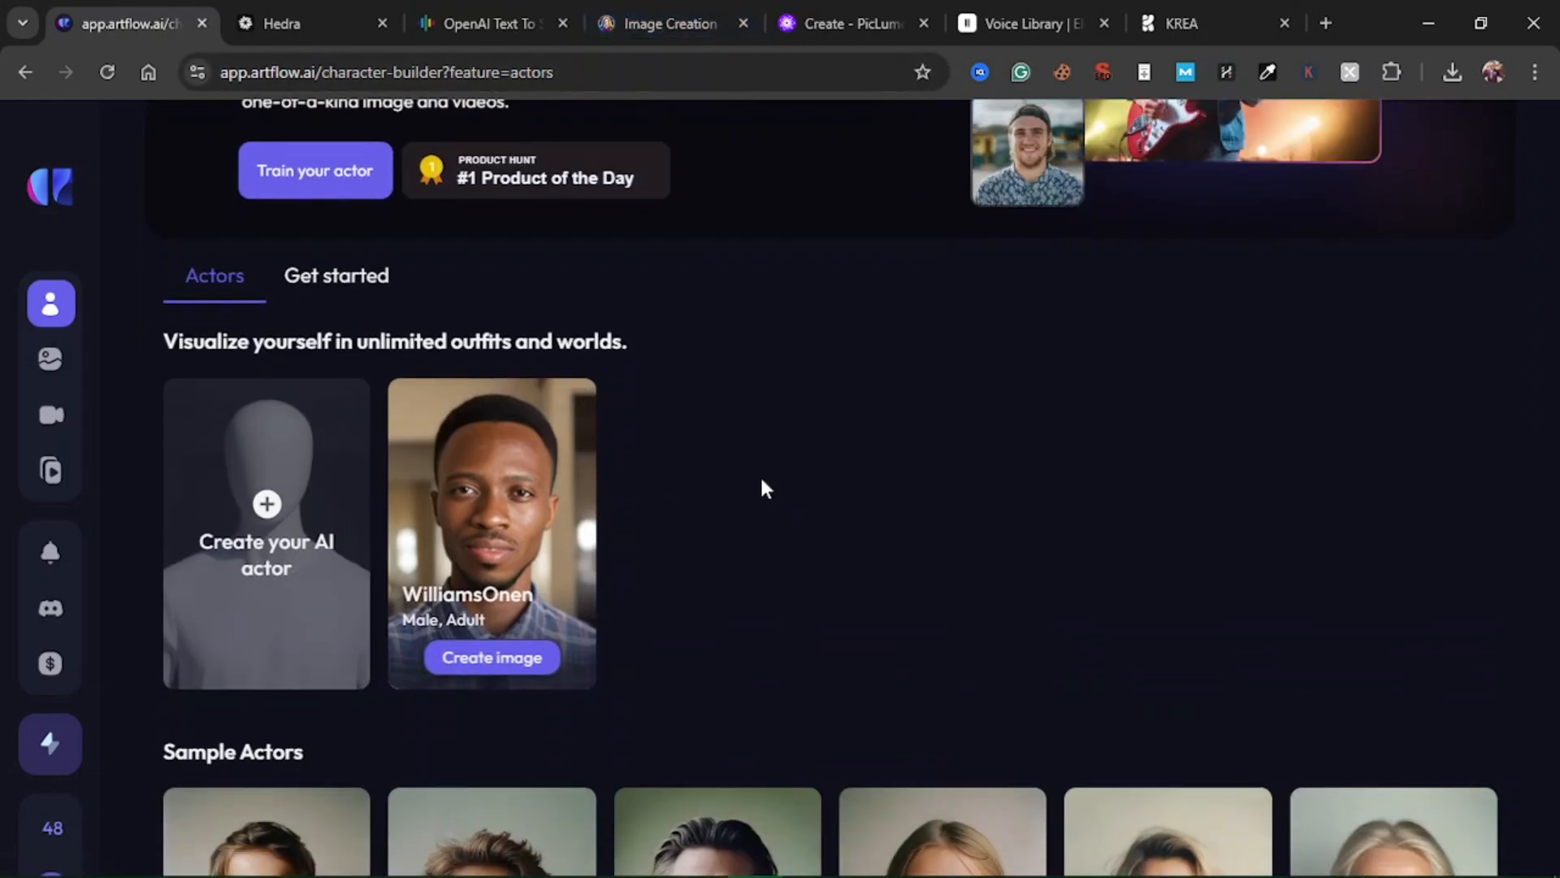
scroll(764, 487, down, 6)
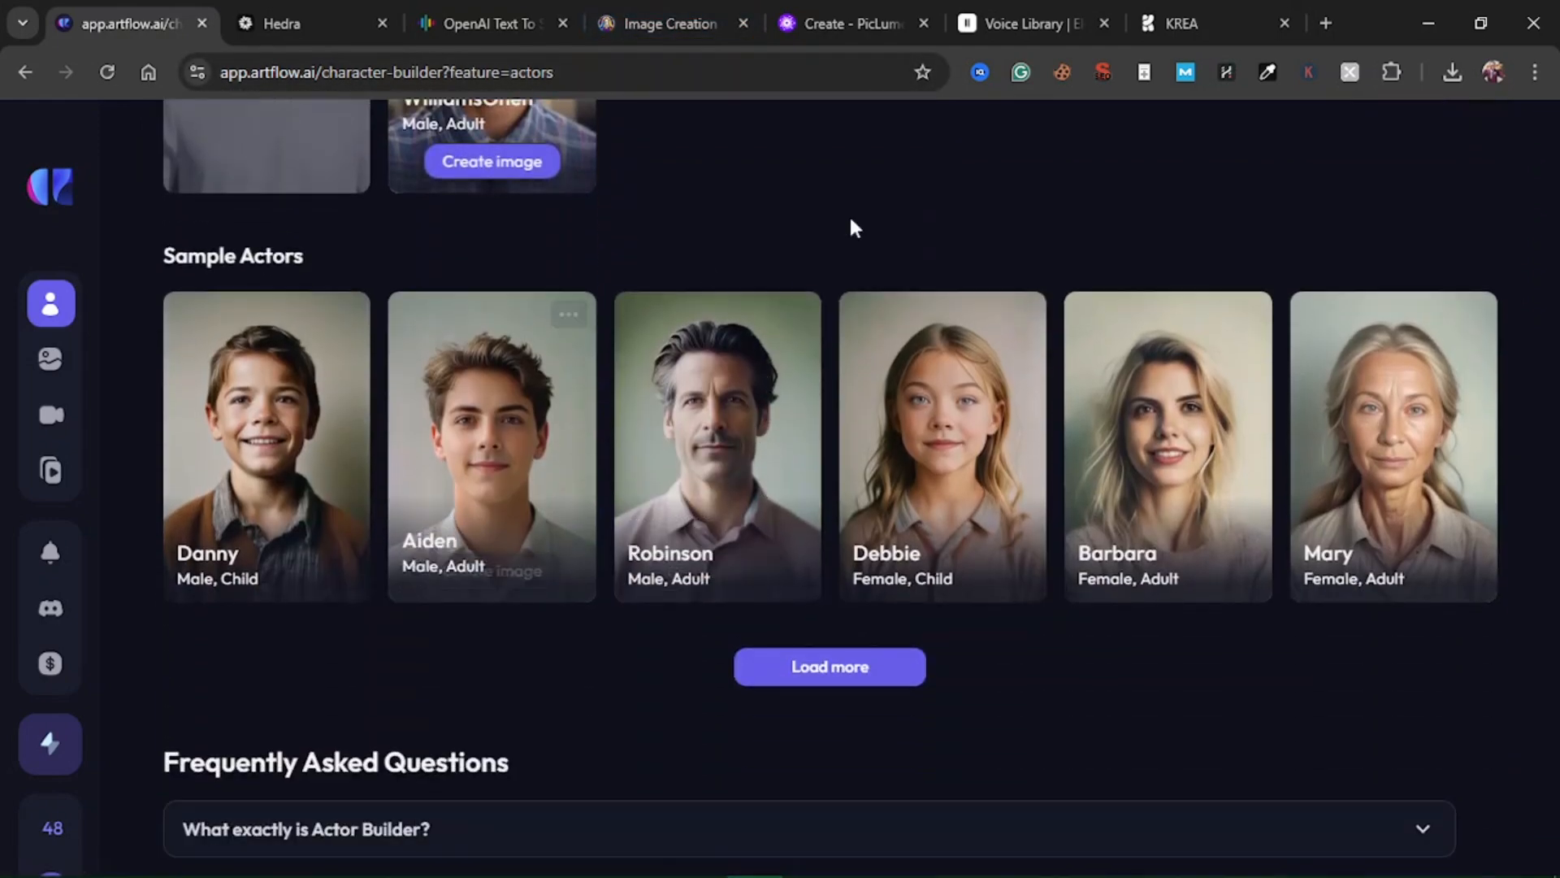
scroll(1071, 340, up, 4)
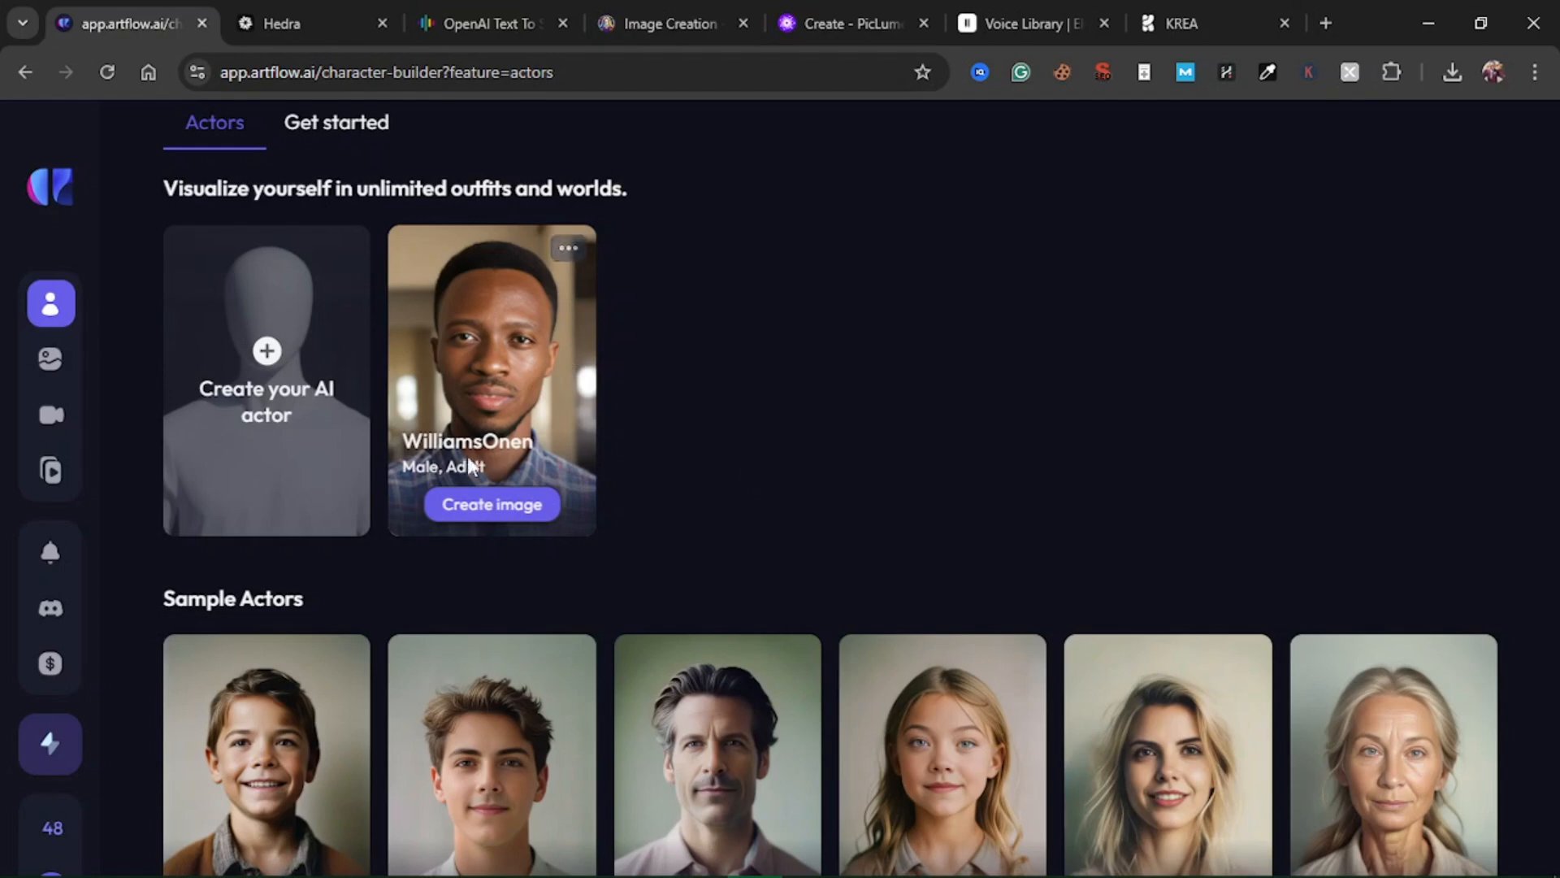
scroll(616, 379, up, 5)
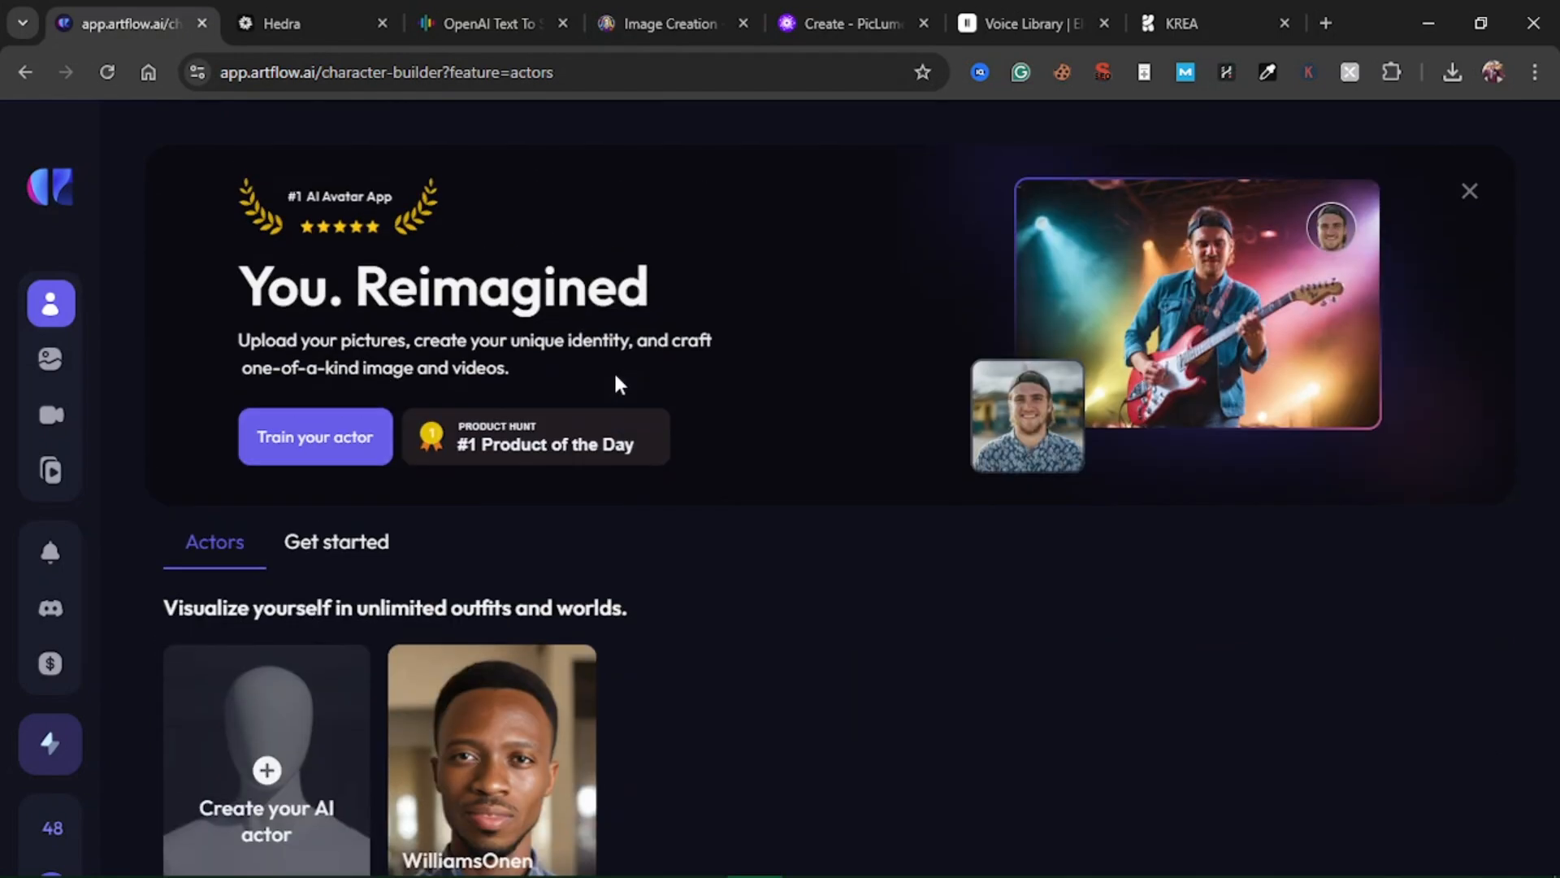
- Start creating an image with the custom trained male adult actor
mouse_move(140, 214)
scroll(715, 415, down, 3)
scroll(716, 414, up, 1)
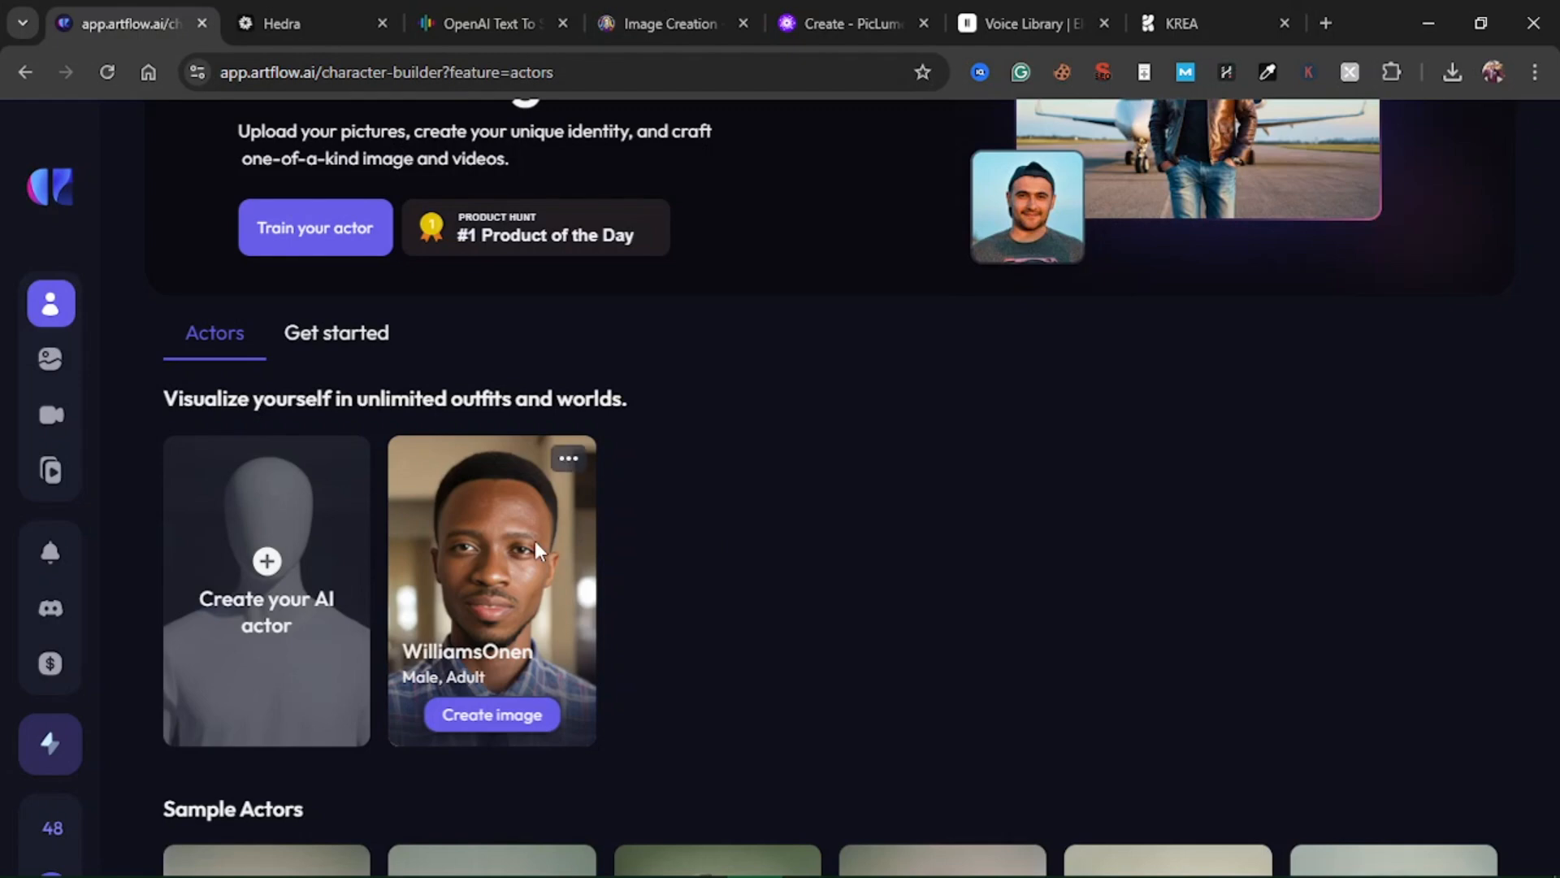
scroll(535, 543, down, 2)
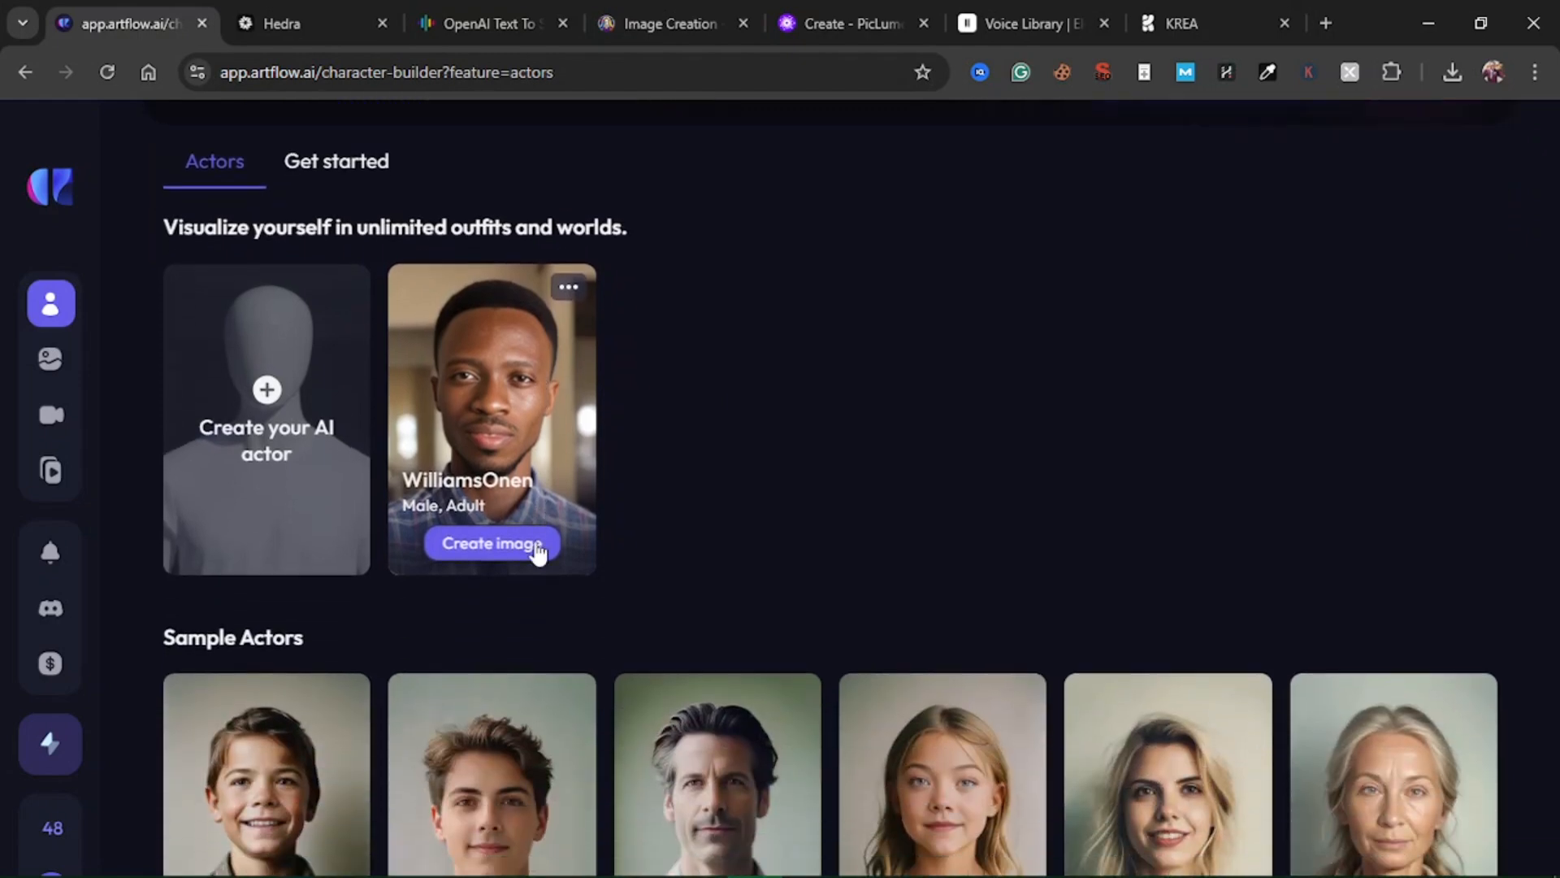
click(537, 548)
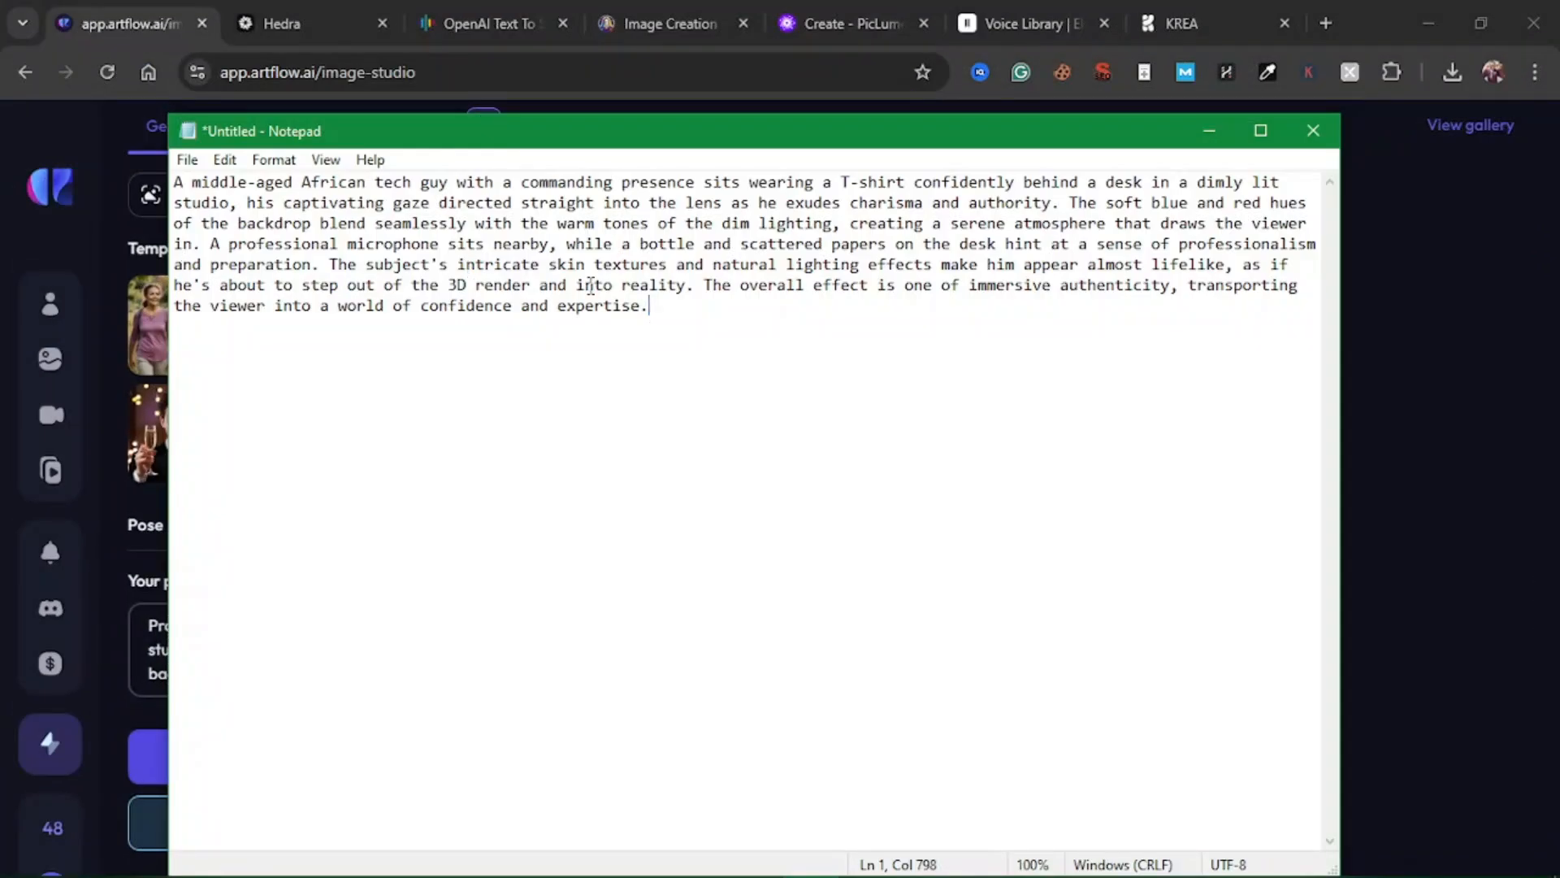
- Copy the whole African tech guy studio prompt from the untitled Notepad document
drag(651, 309, 166, 185)
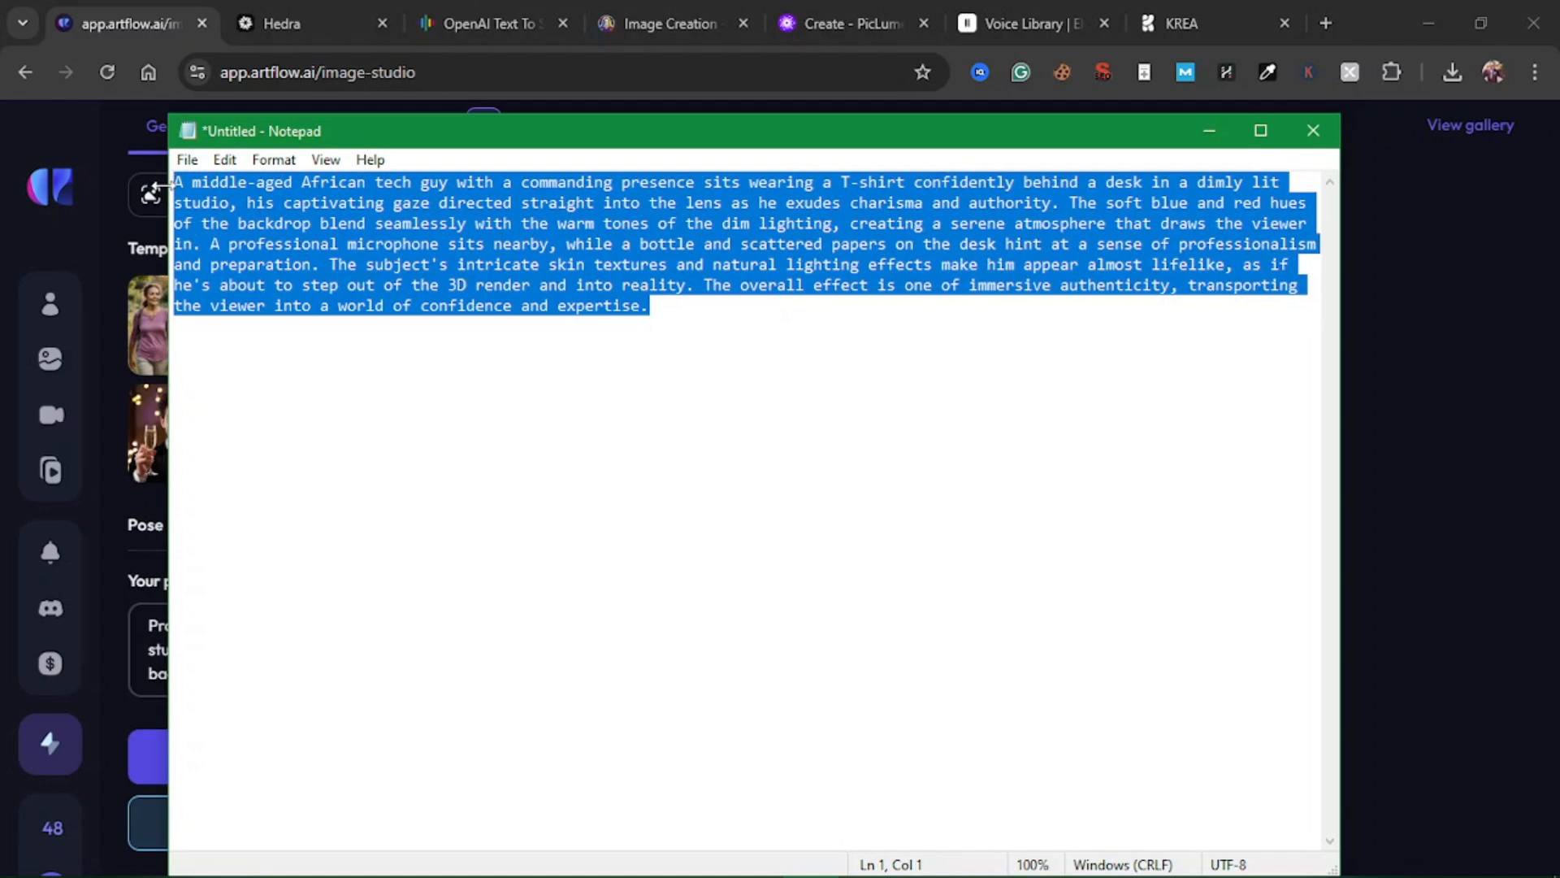
click(650, 308)
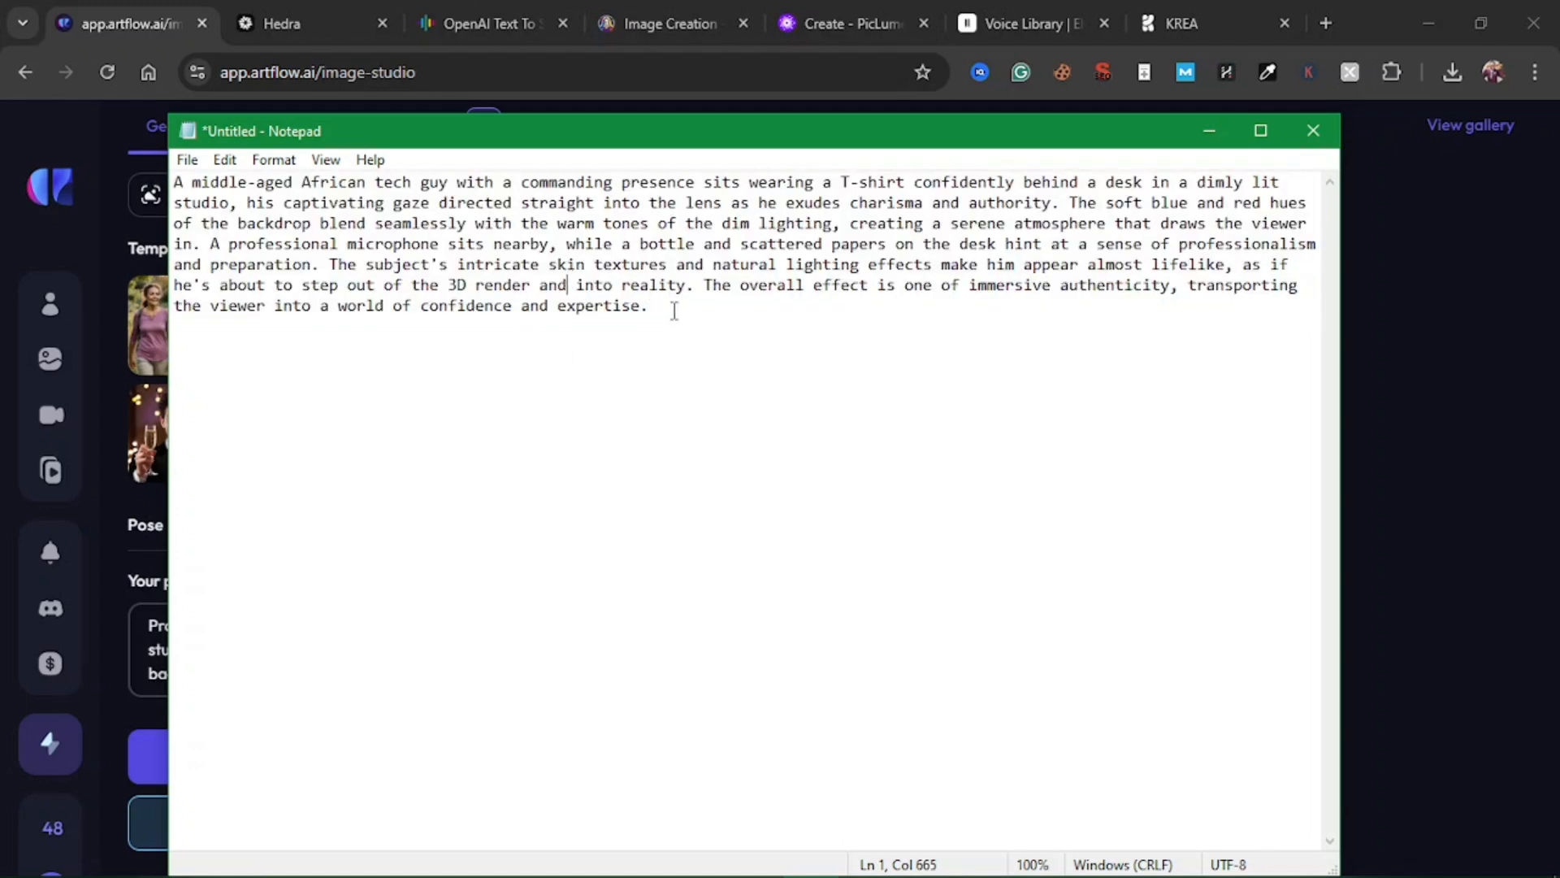
drag(674, 310, 169, 182)
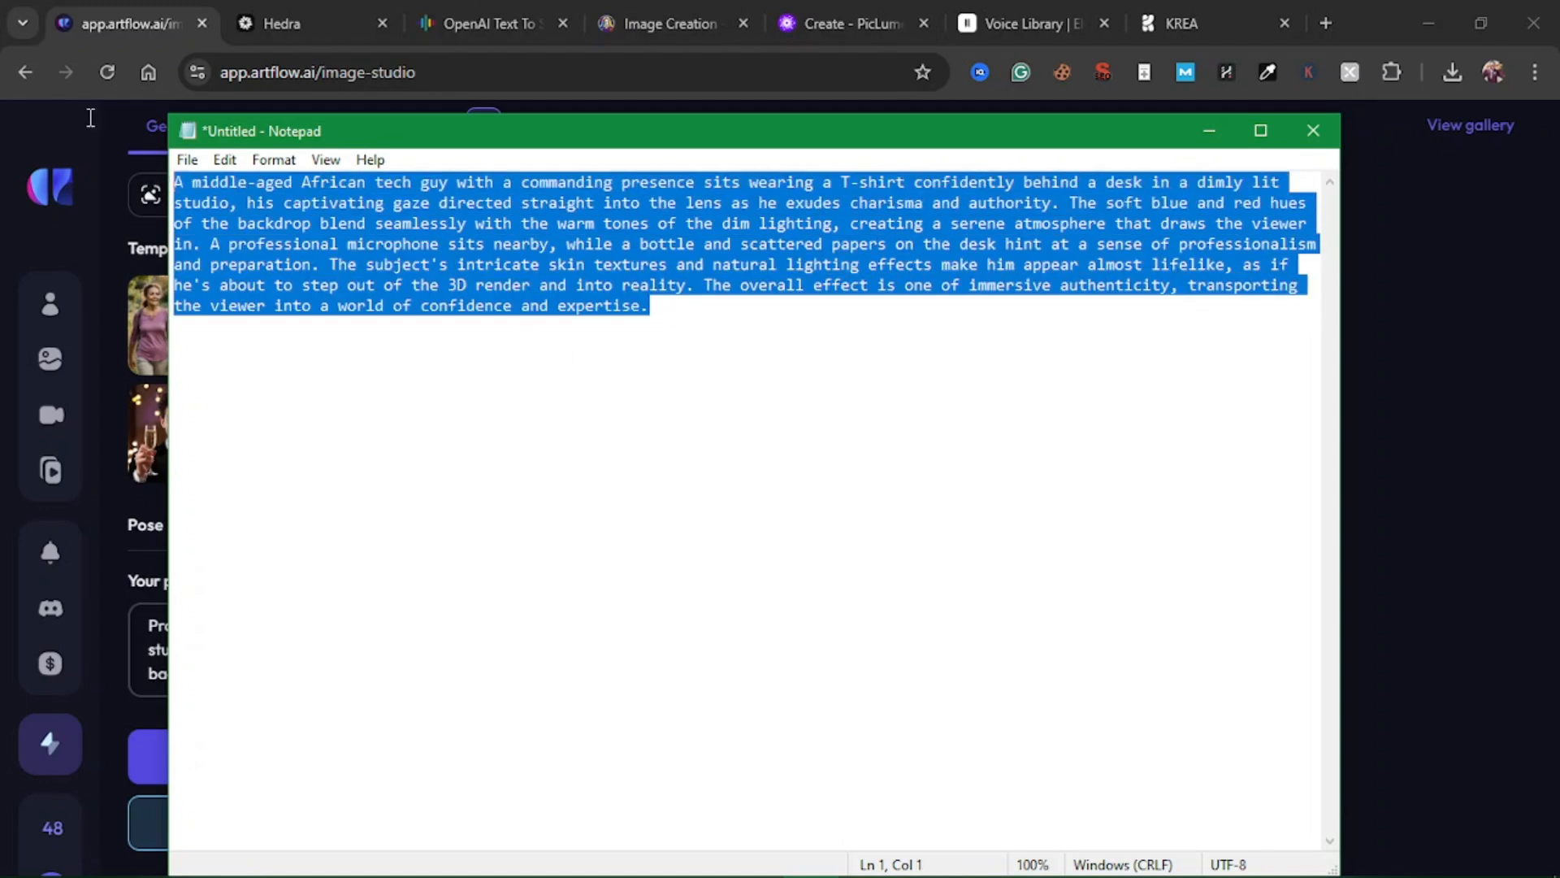
right_click(598, 223)
click(399, 296)
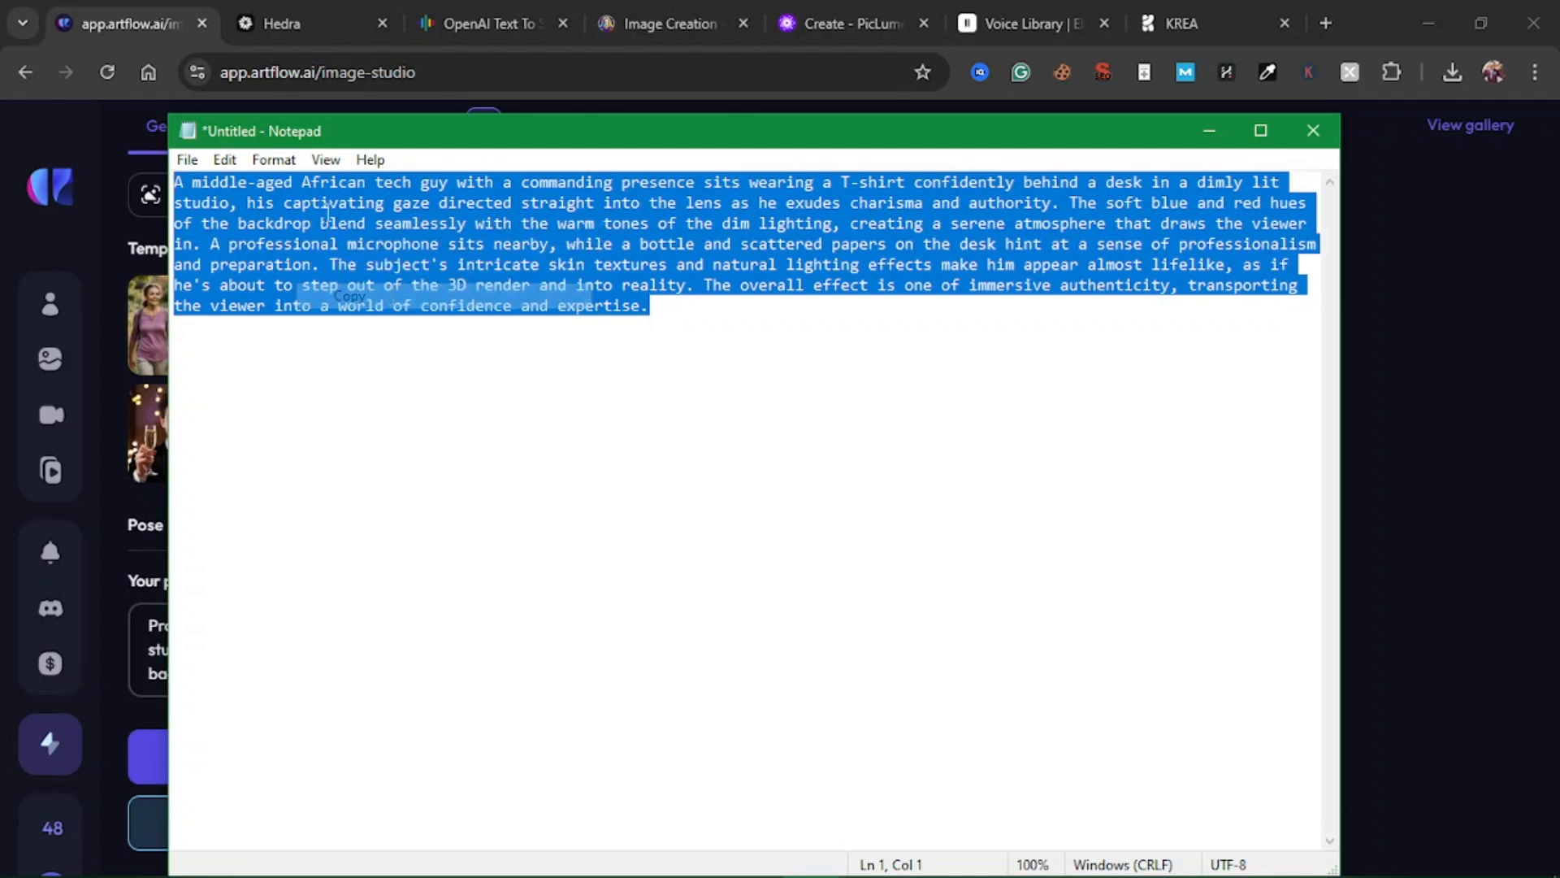
- Back in the Artflow image studio, replace "Professional headshot of" in the prompt with the copied description
click(102, 9)
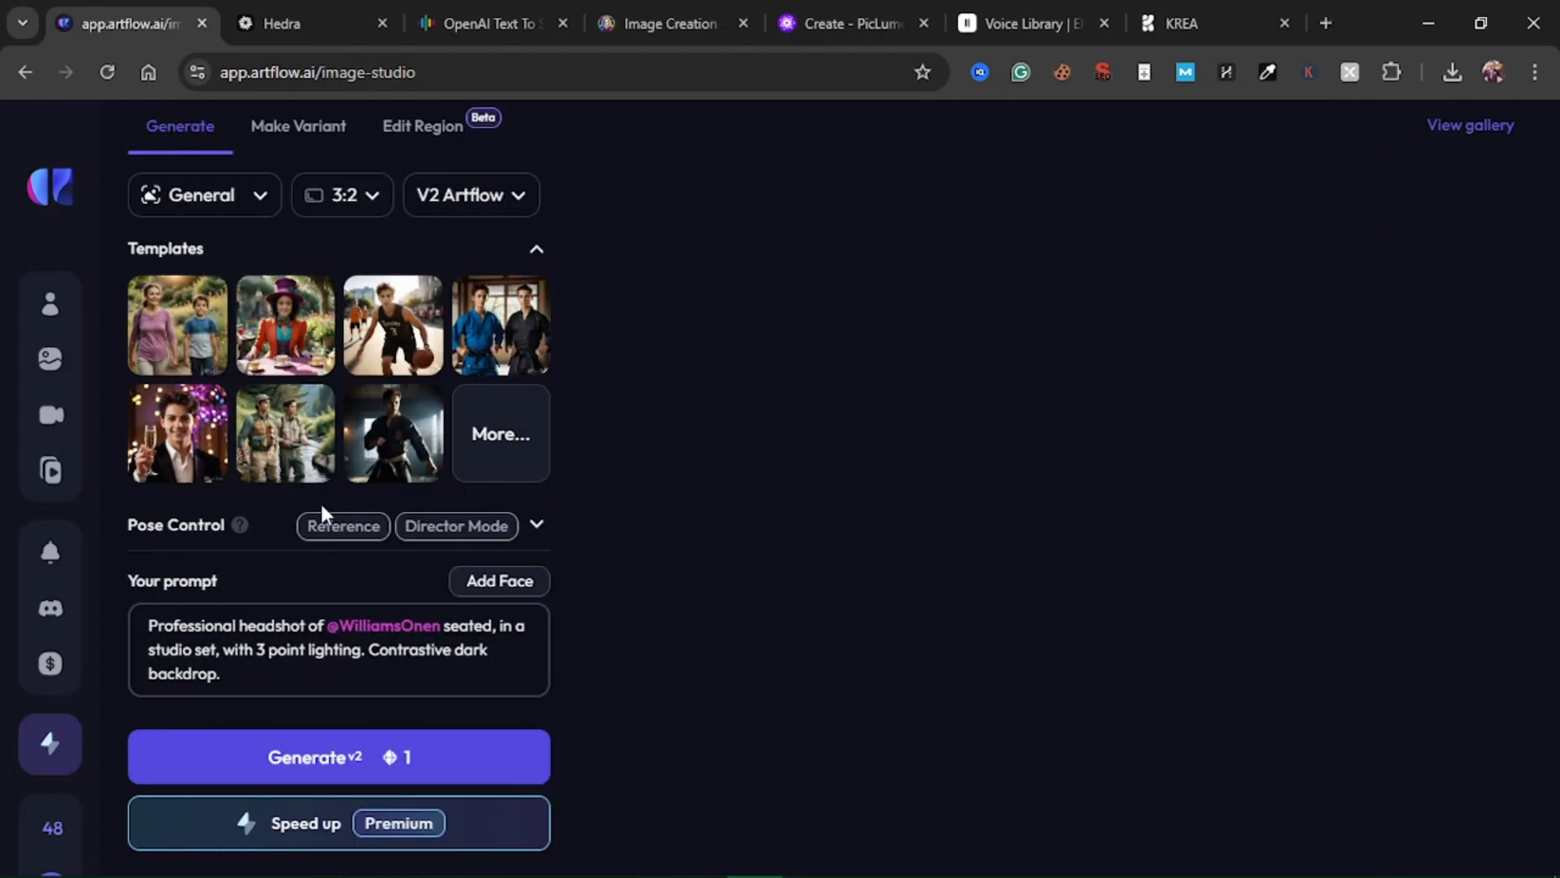
drag(149, 626, 324, 628)
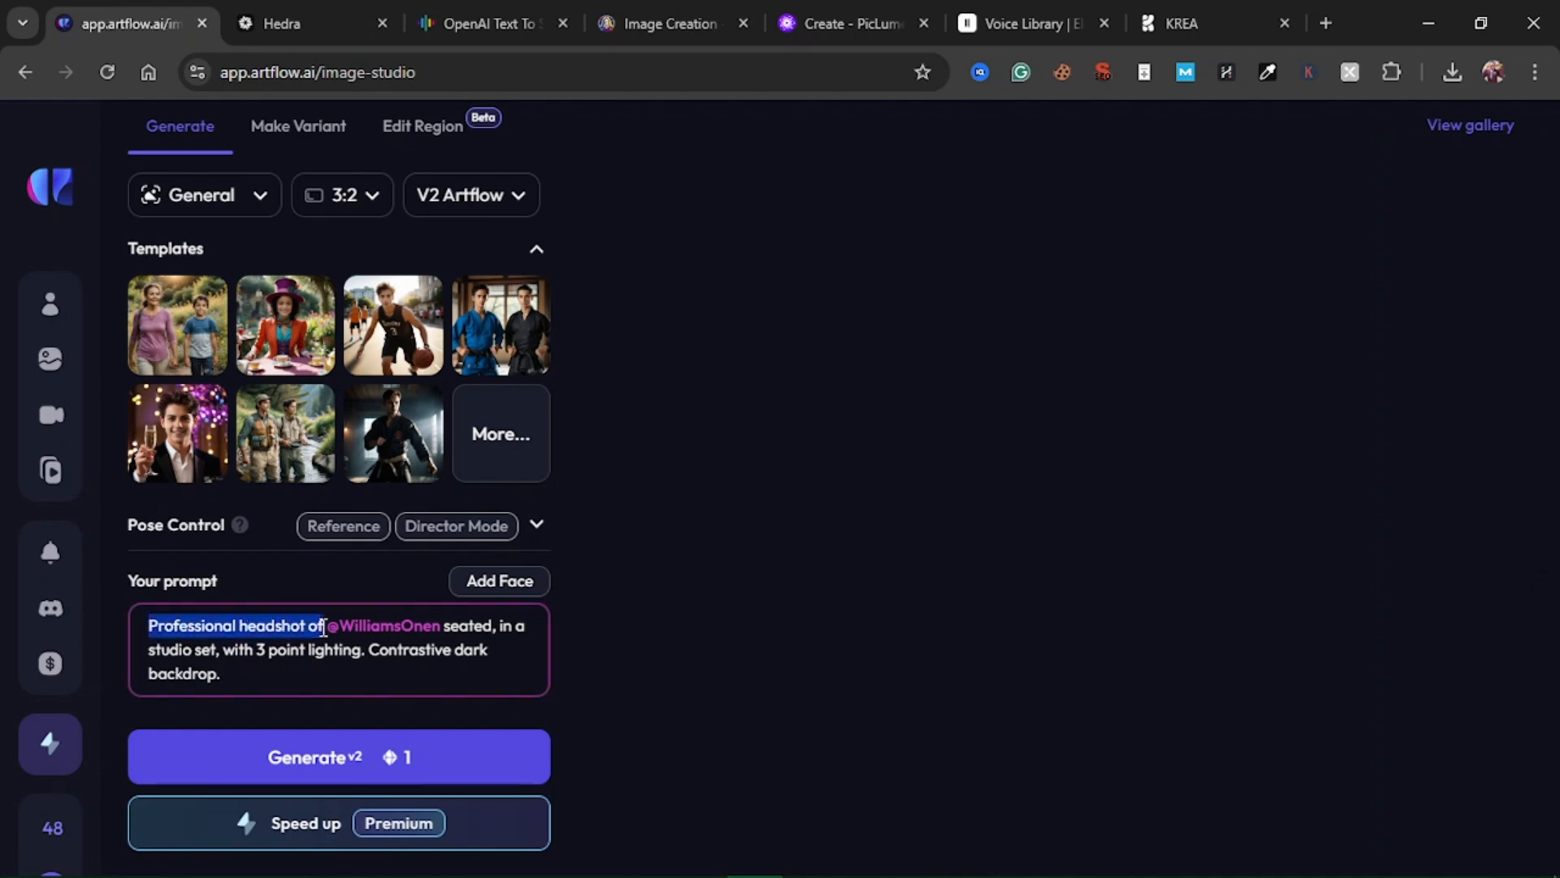
key(ctrl+v)
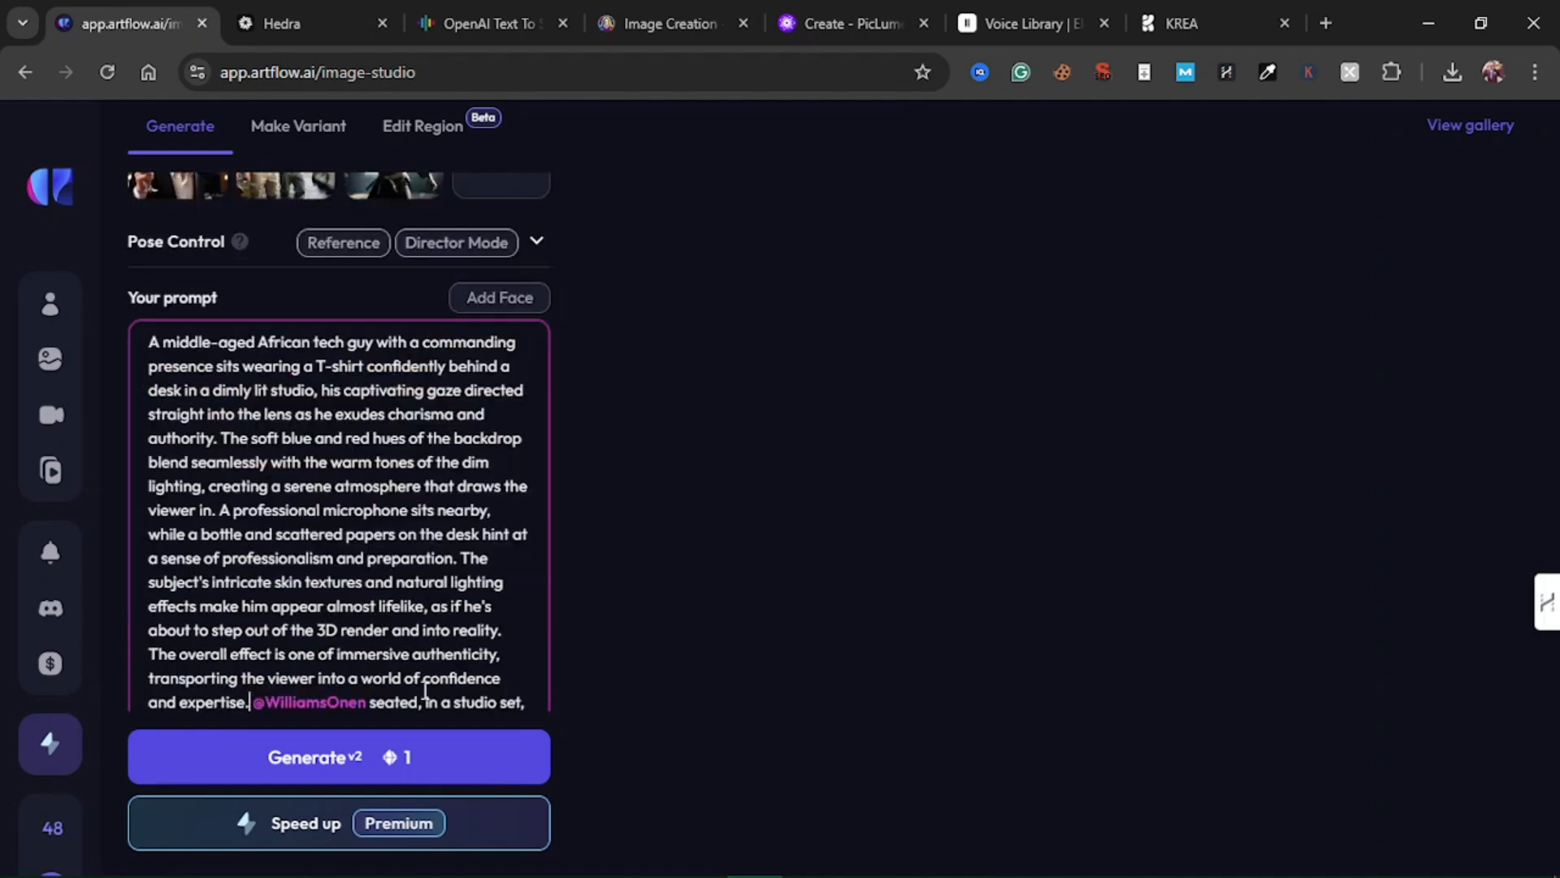
- Move the actor mention to the start of the prompt, followed by "is", and delete the leftover studio-set wording after "expertise."
scroll(425, 691, down, 3)
drag(254, 496, 367, 492)
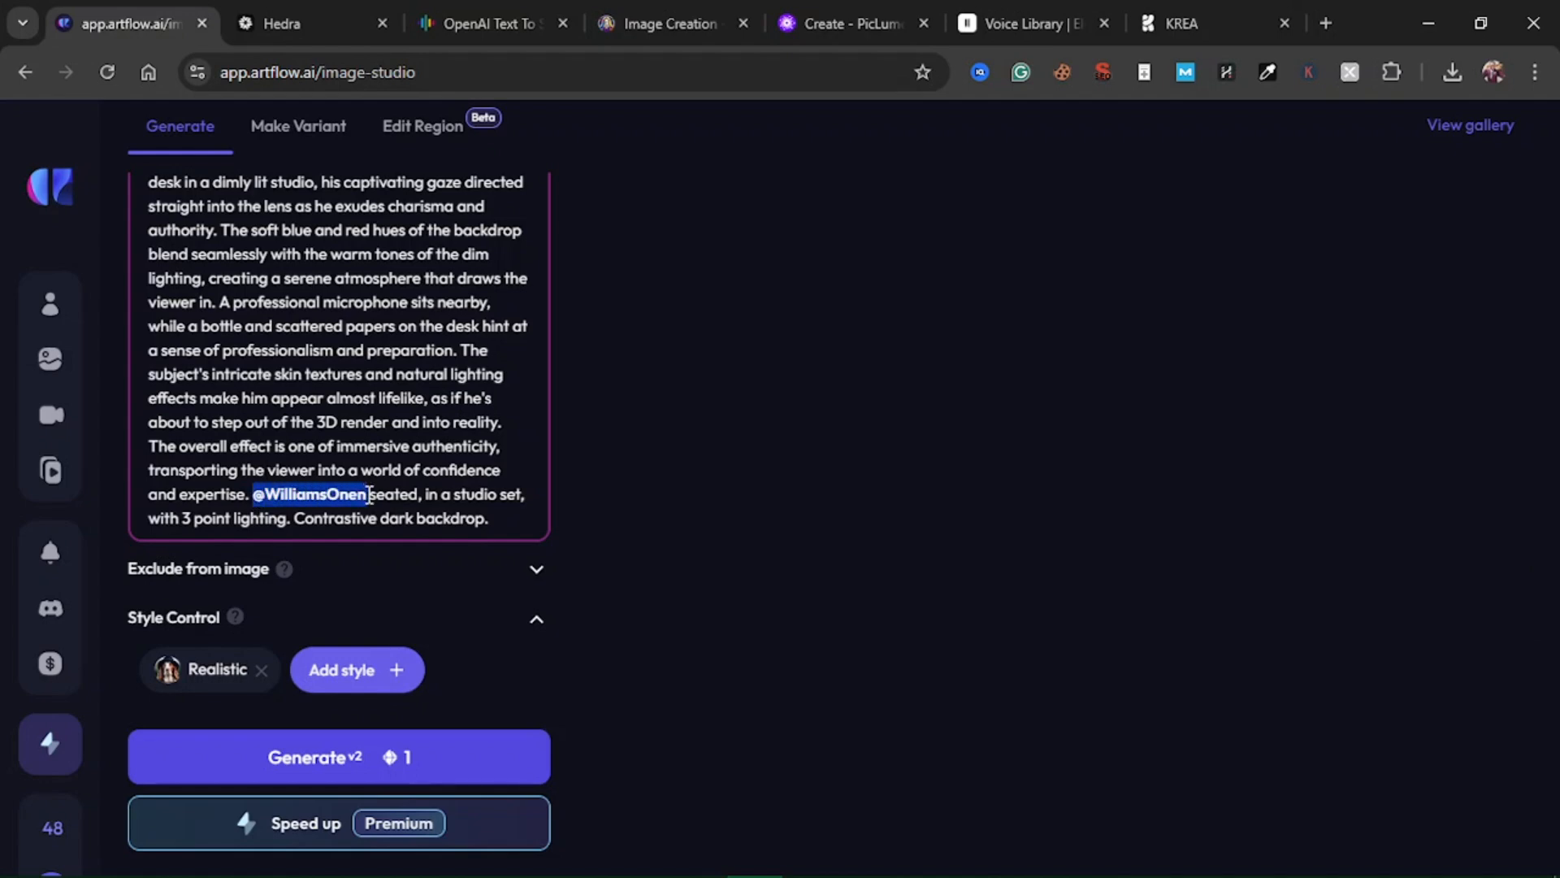
key(BackSpace)
key(shift+Down)
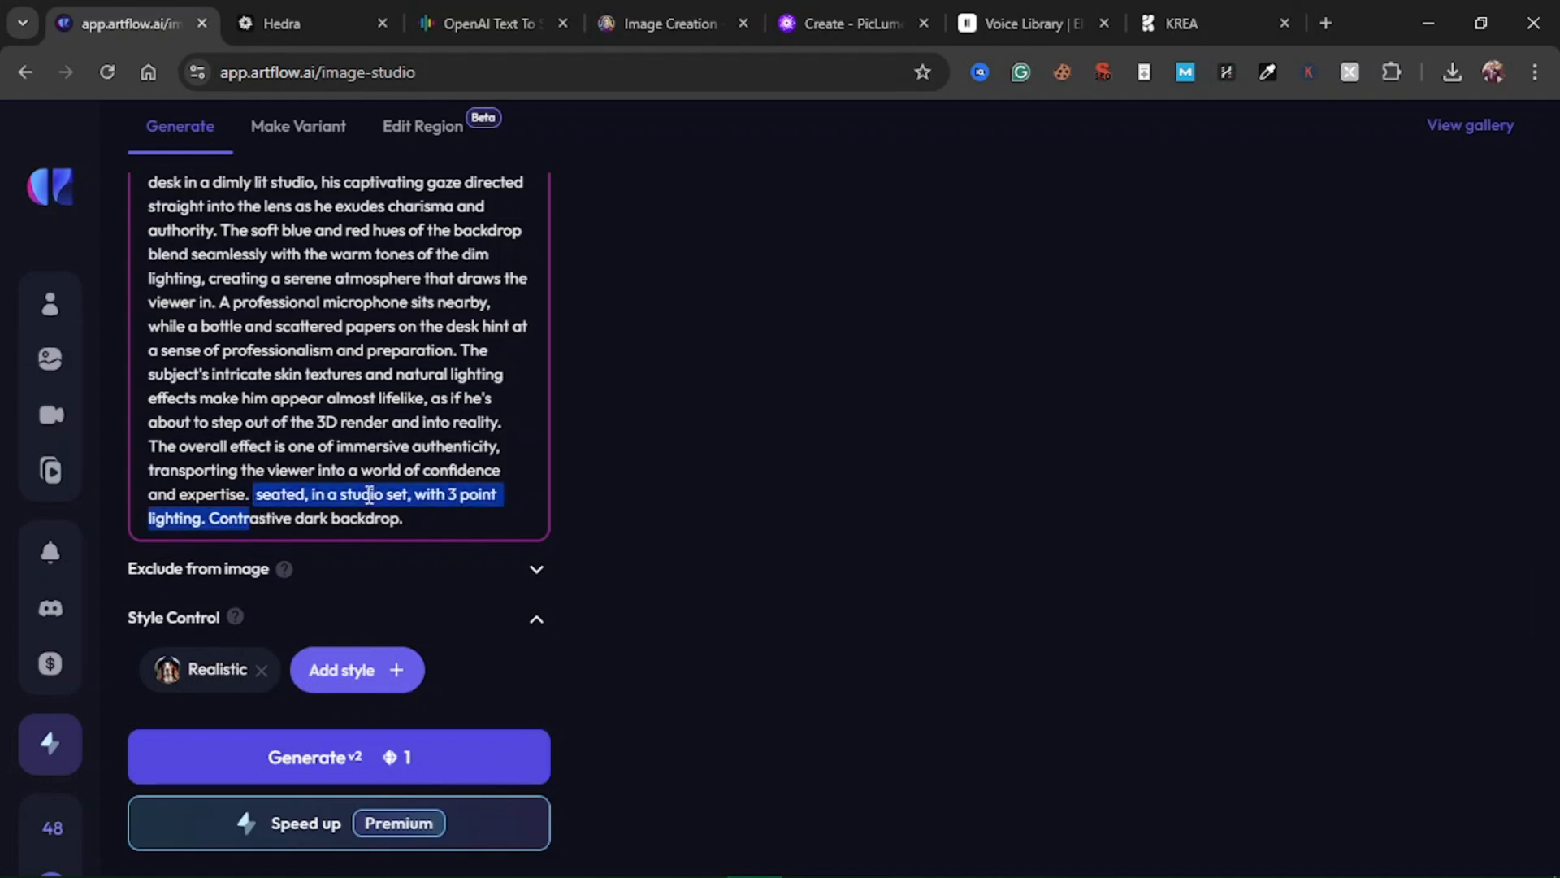
key(shift+Right)
key(shift+Right)
key(shift+Right)
key(shift+Right)
key(shift+Right)
key(shift+Right)
key(shift+Right)
key(shift+Right)
key(shift+Right)
key(shift+Right)
key(shift+Right)
key(shift+Right)
key(shift+Right)
key(shift+Right)
key(shift+Right)
key(shift+Right)
key(shift+Right)
key(shift+Right)
key(shift+Right)
key(shift+Right)
key(BackSpace)
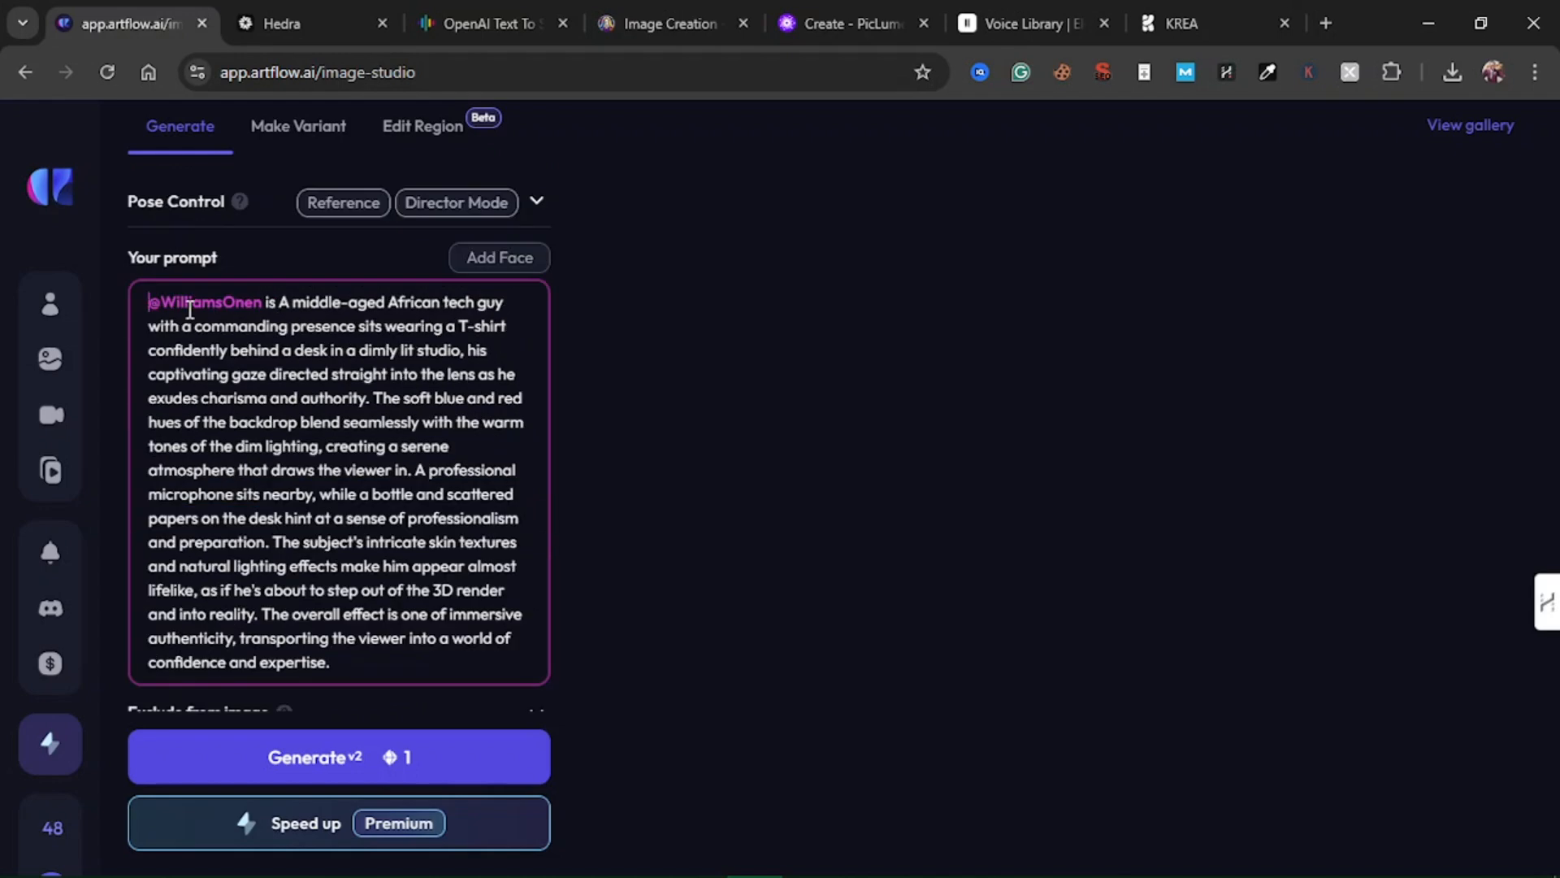
- Insert "Portrait of" before the actor mention in the prompt and remove the word "is" after it
text(Portrait of)
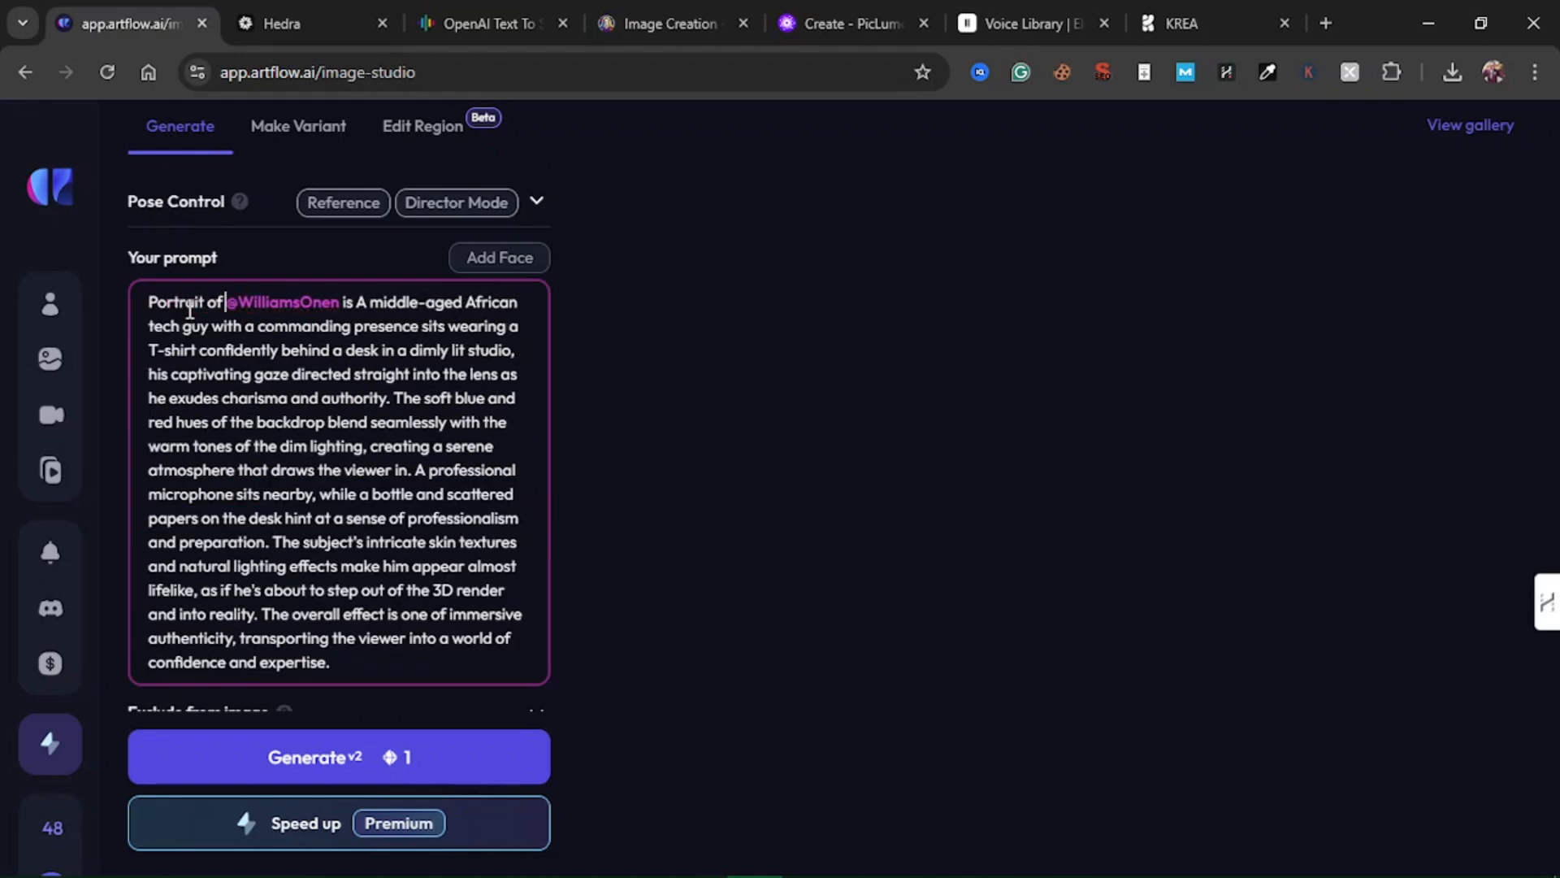
double_click(345, 303)
key(BackSpace)
- Set the image aspect ratio to 16:9 and the generation model to V3 Preview
scroll(449, 413, down, 1)
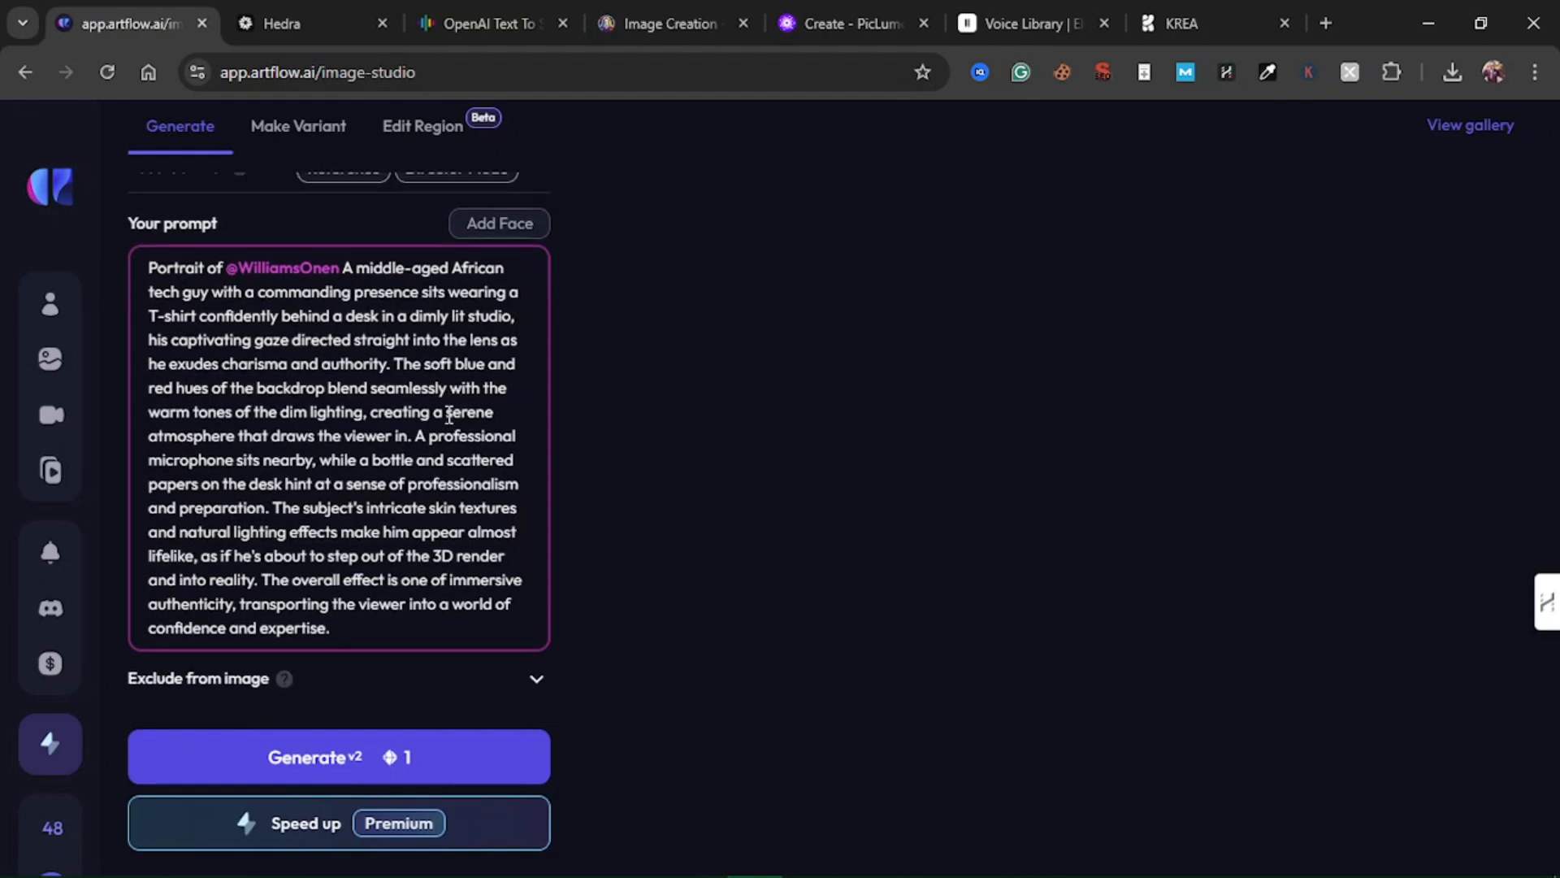
scroll(449, 416, down, 3)
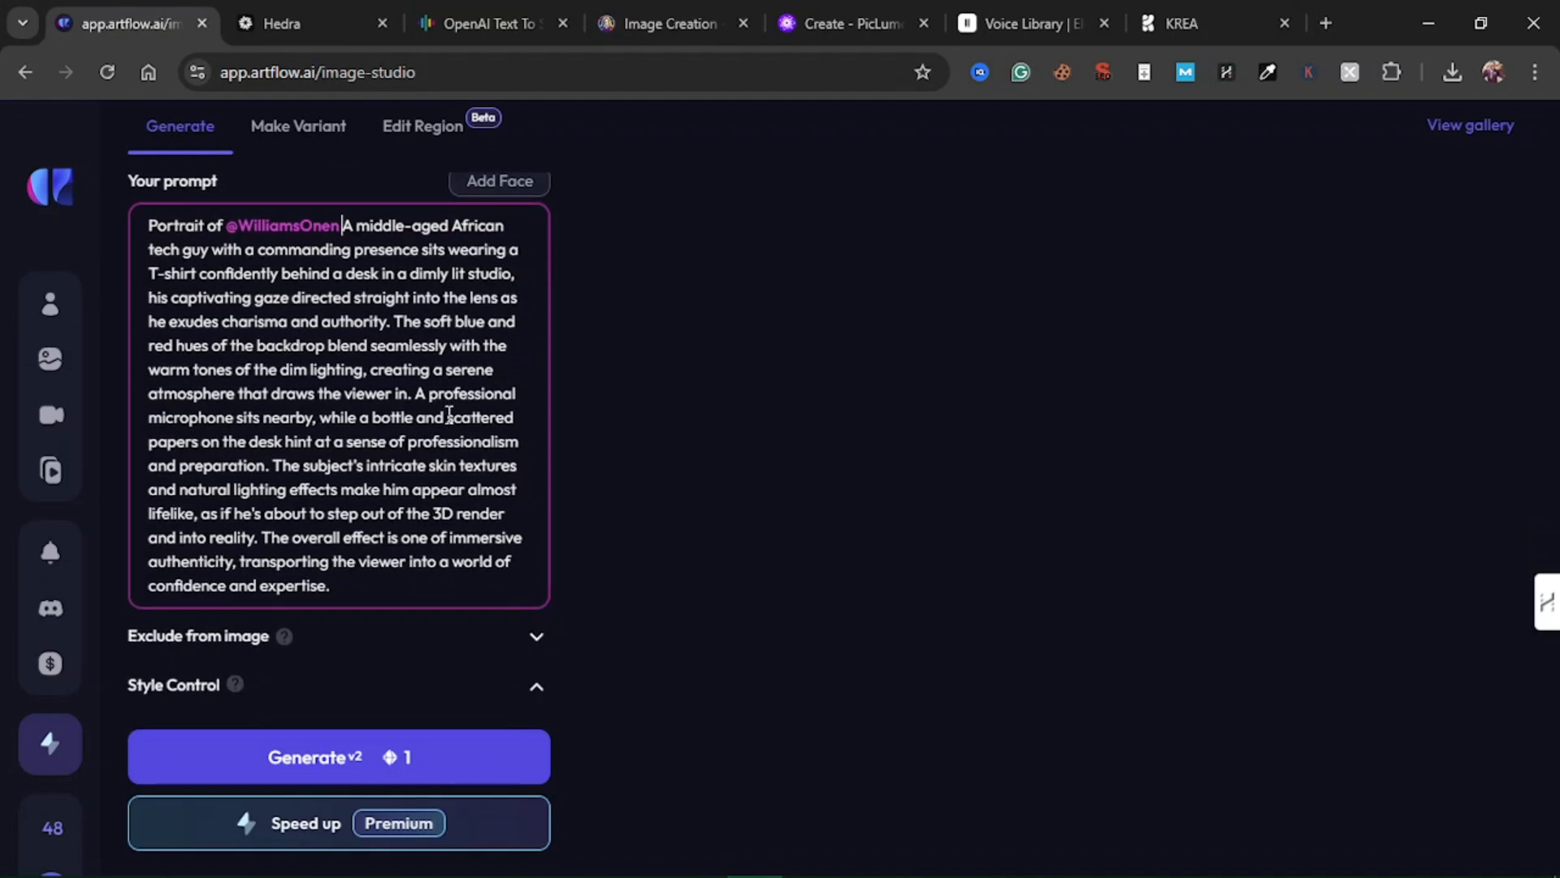
scroll(450, 415, up, 13)
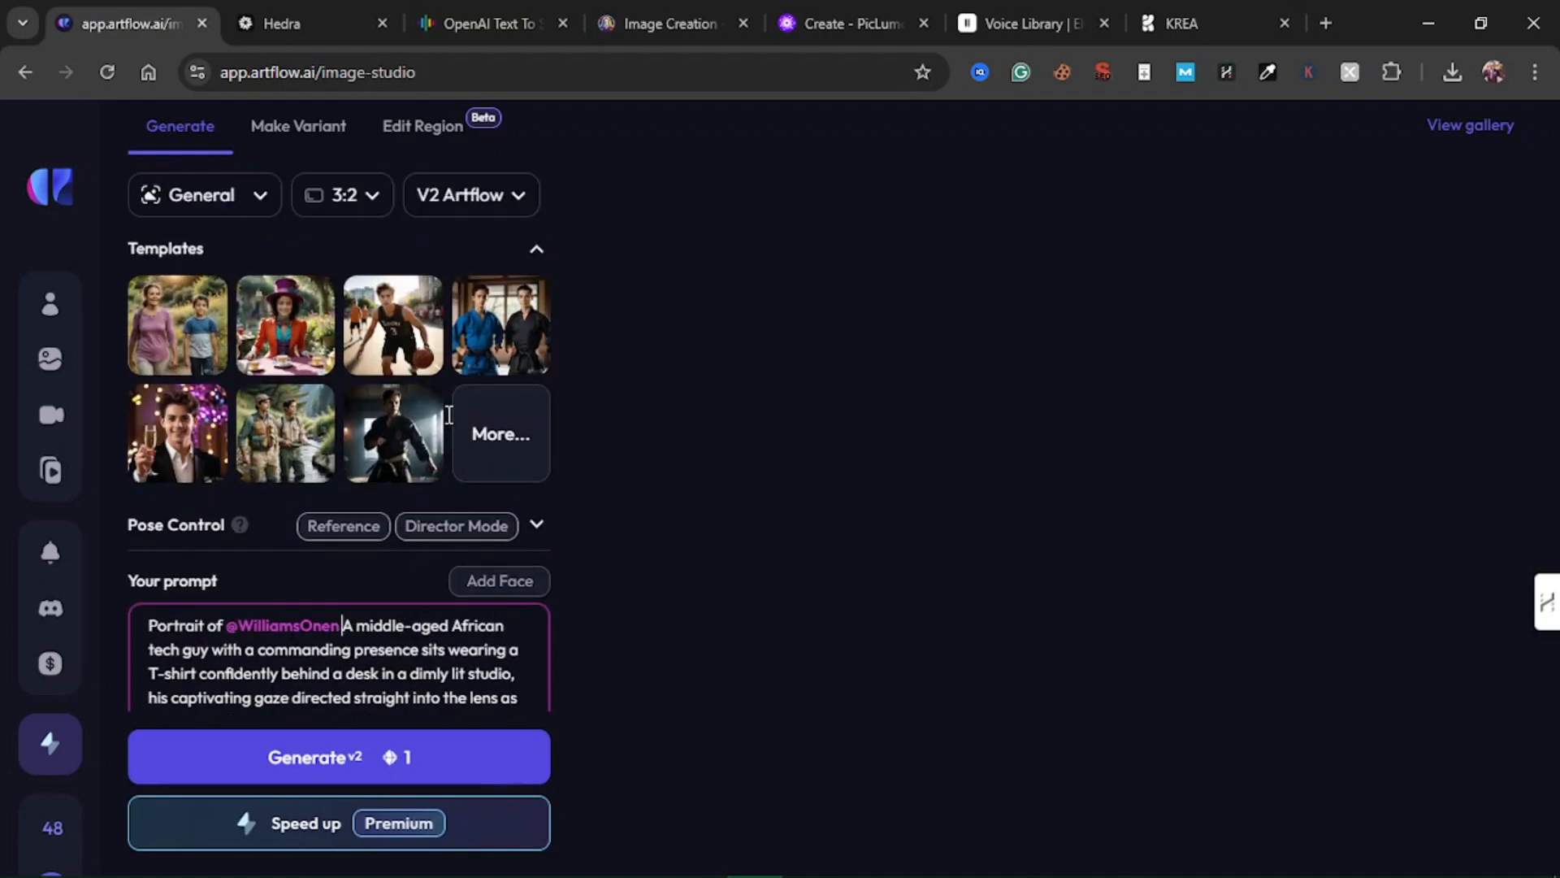
click(358, 195)
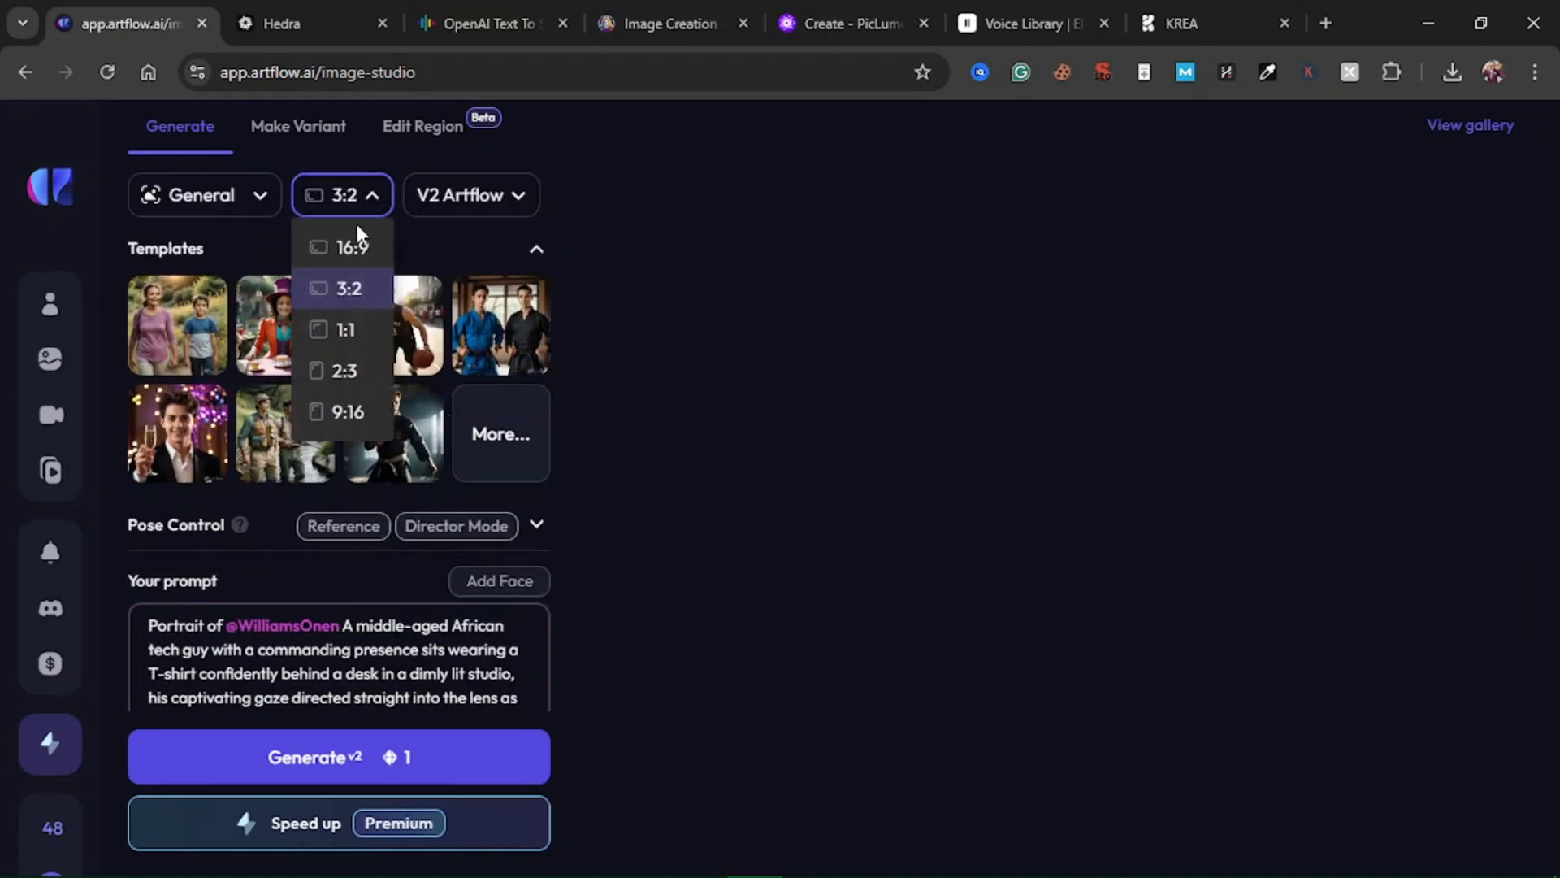
click(353, 247)
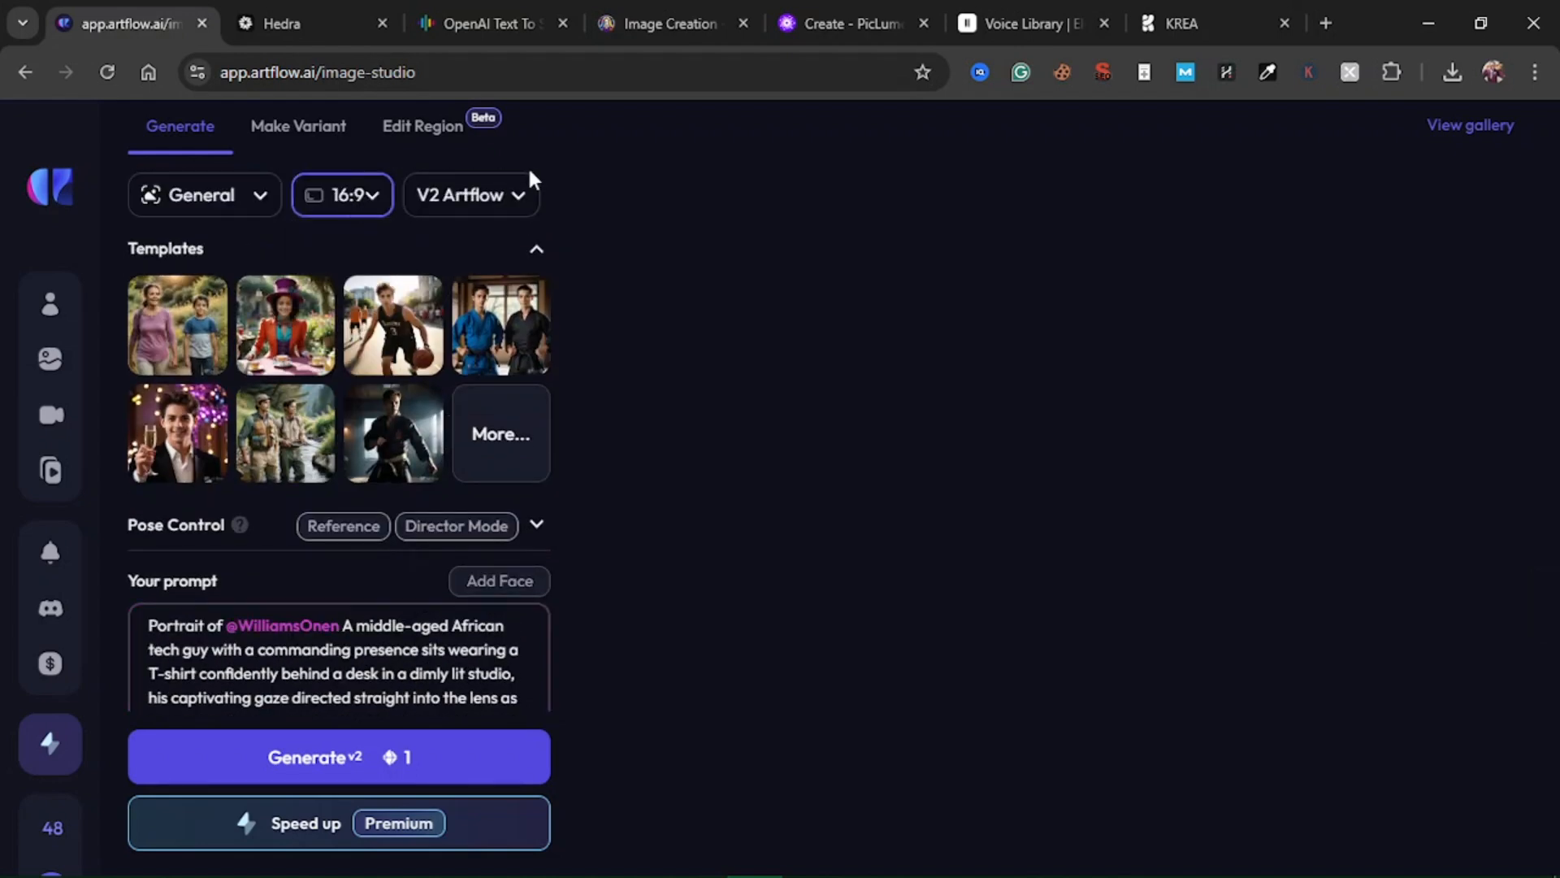
click(482, 201)
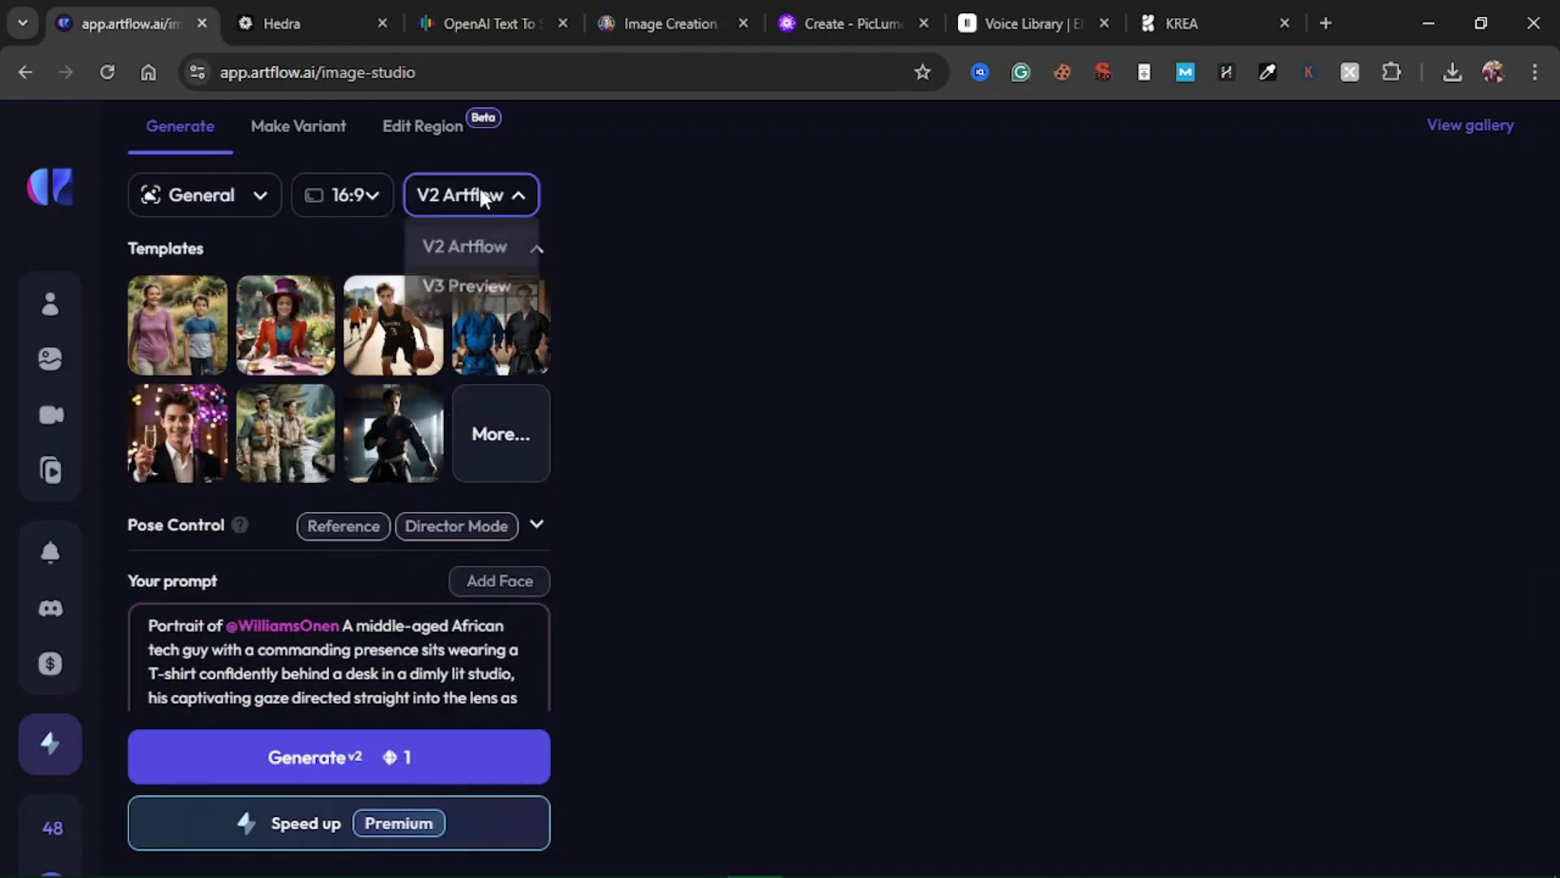
click(476, 308)
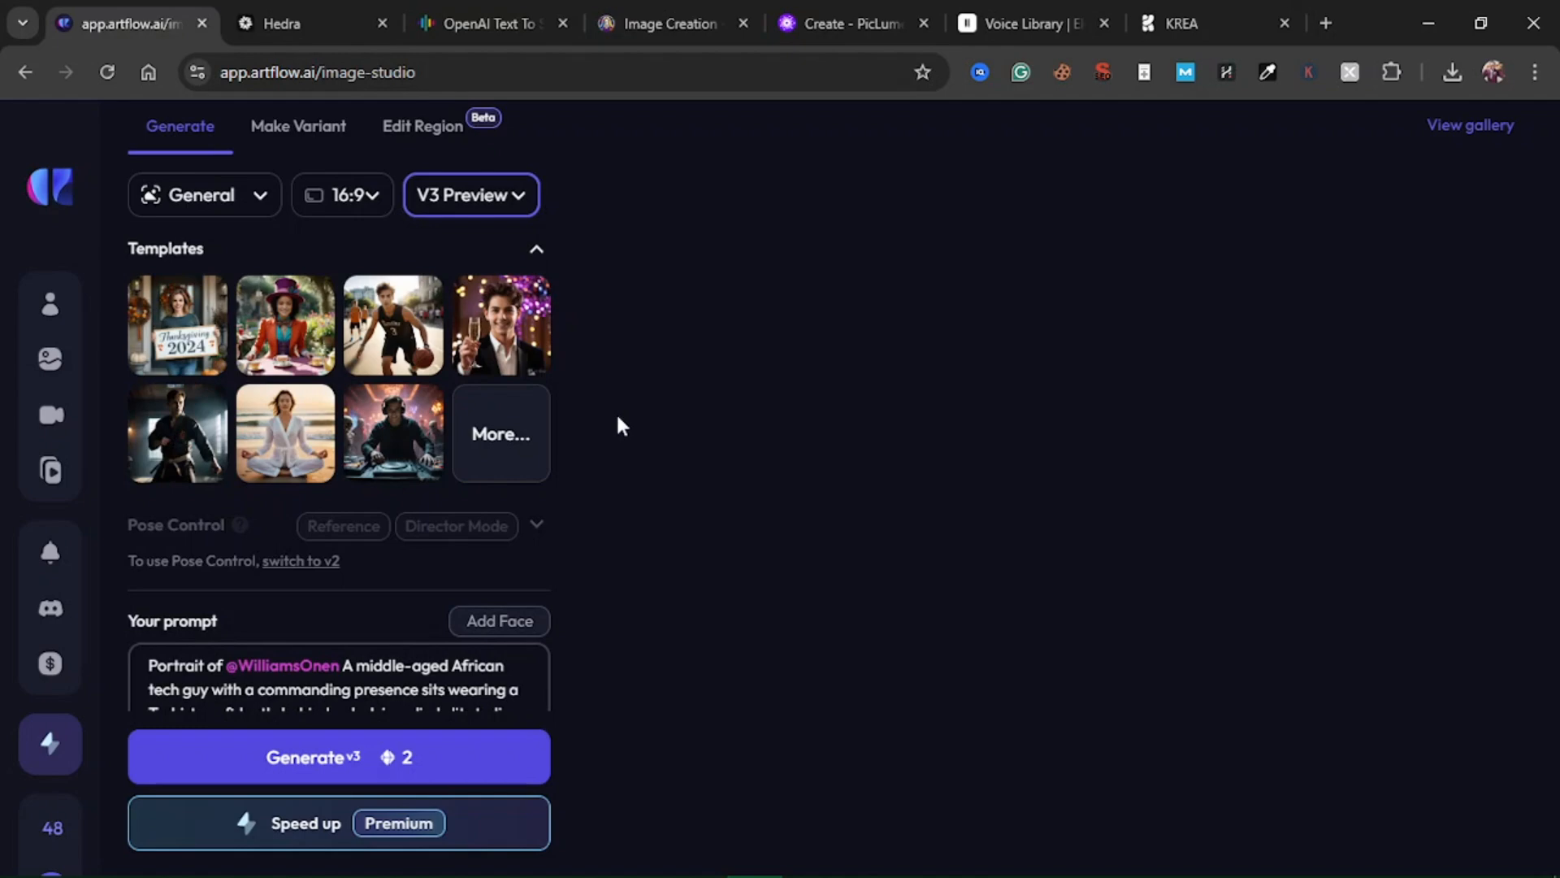
- Review the V3 model notes, the full prompt and the style control settings before generating
scroll(418, 560, down, 5)
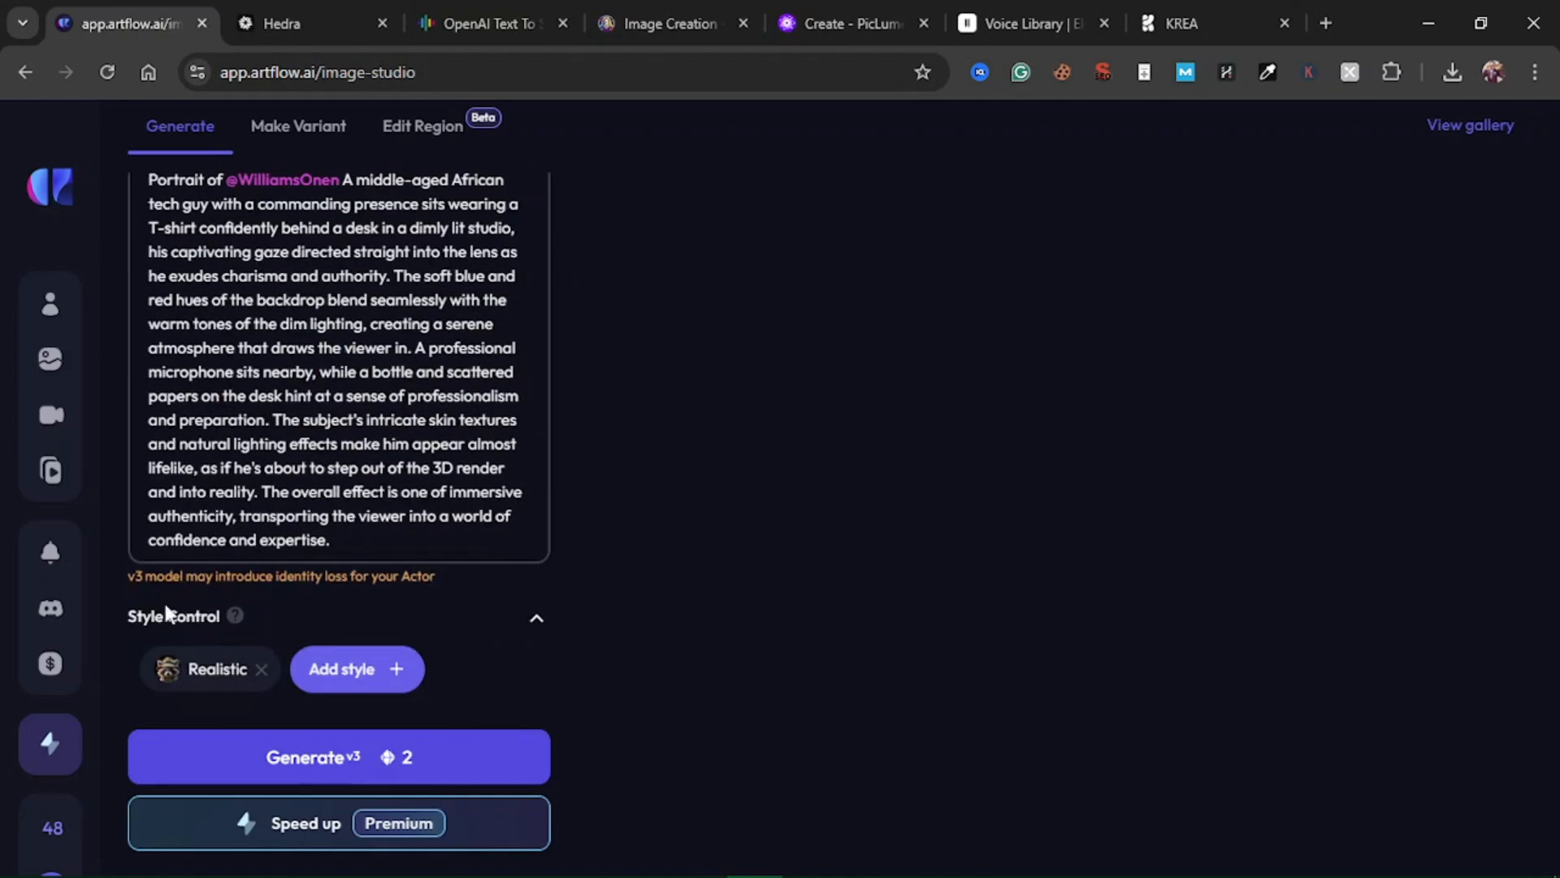
drag(399, 552, 425, 569)
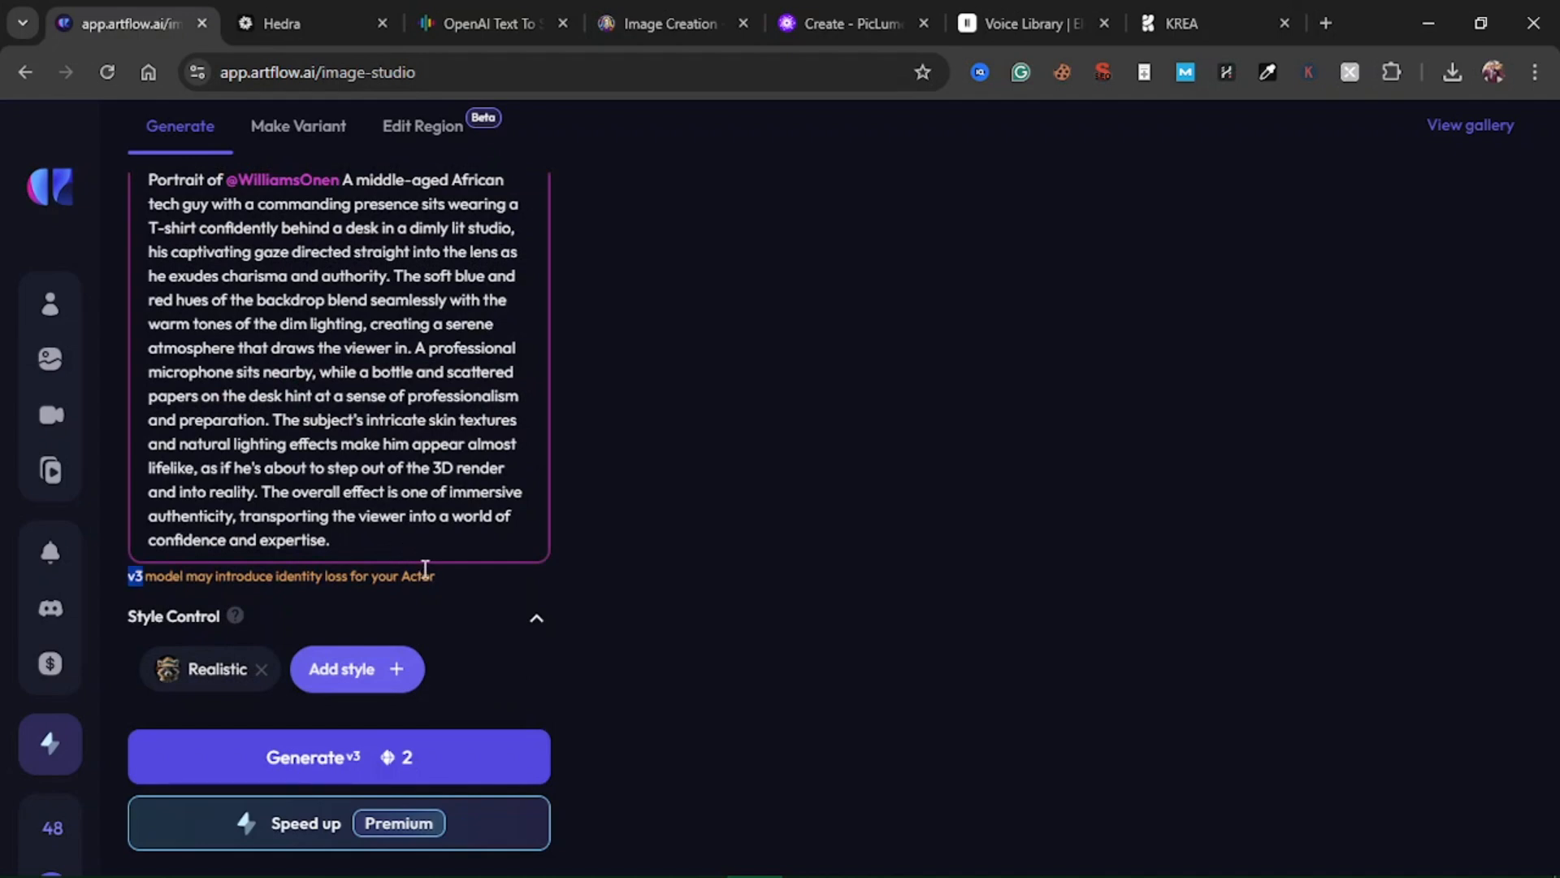
click(565, 574)
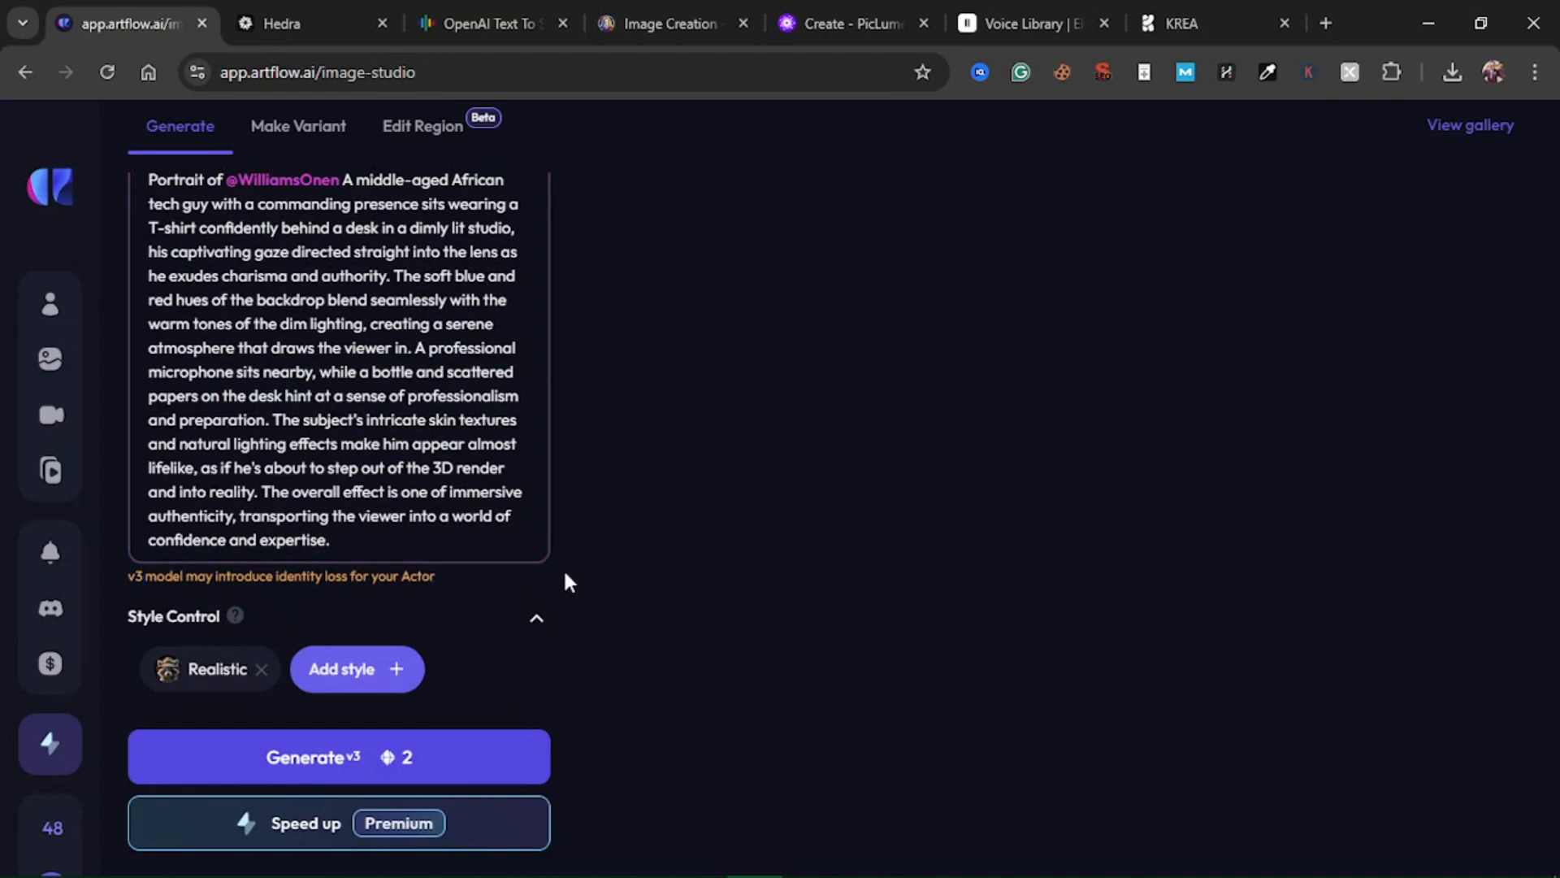
scroll(334, 504, up, 5)
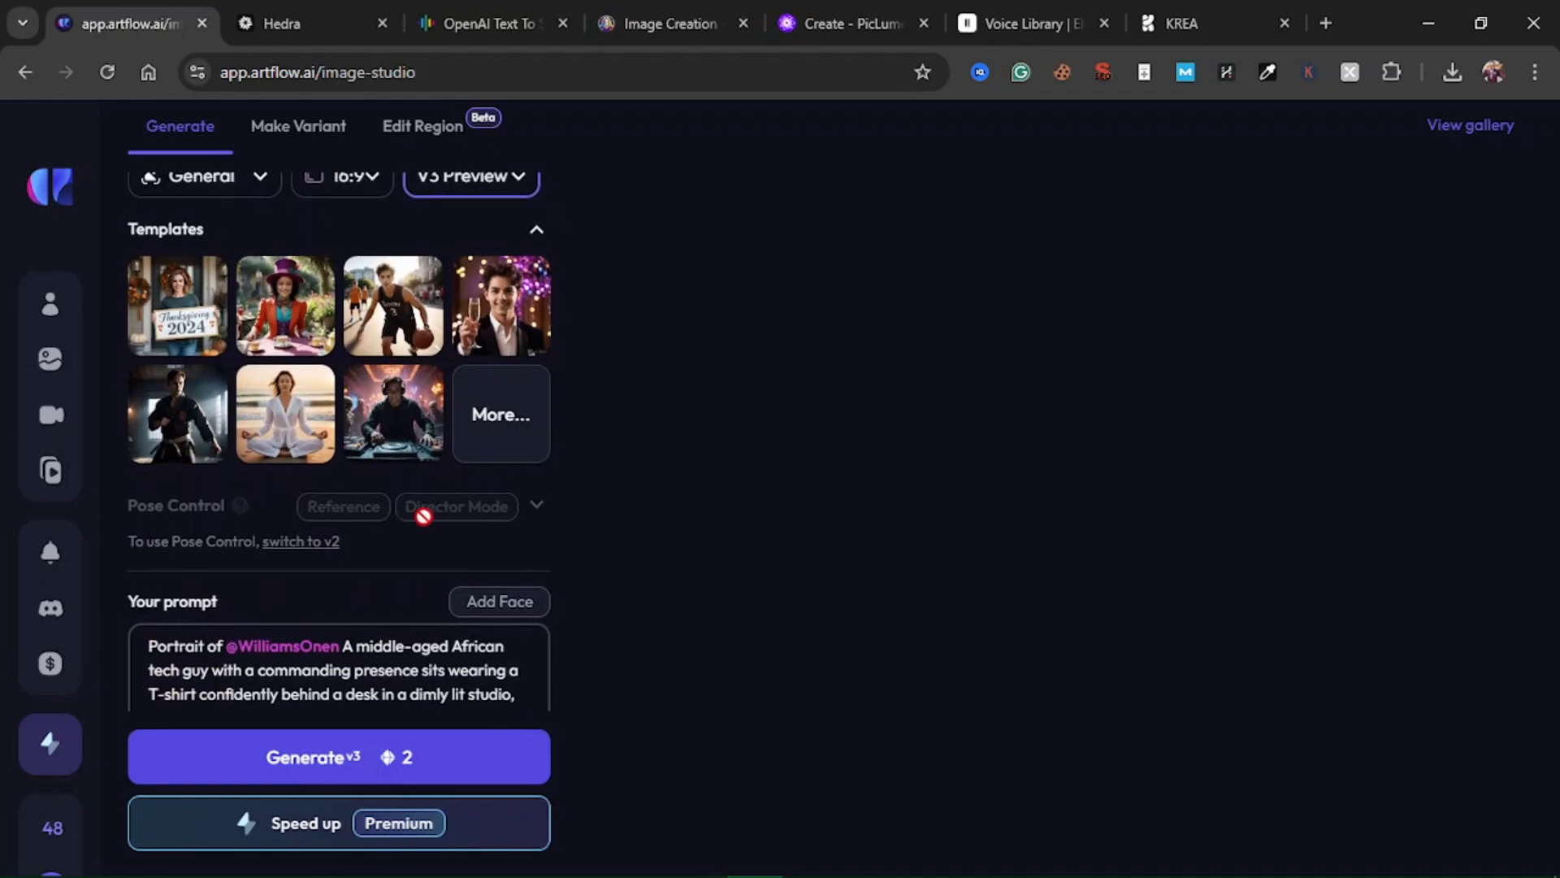
scroll(422, 512, down, 3)
scroll(424, 515, down, 2)
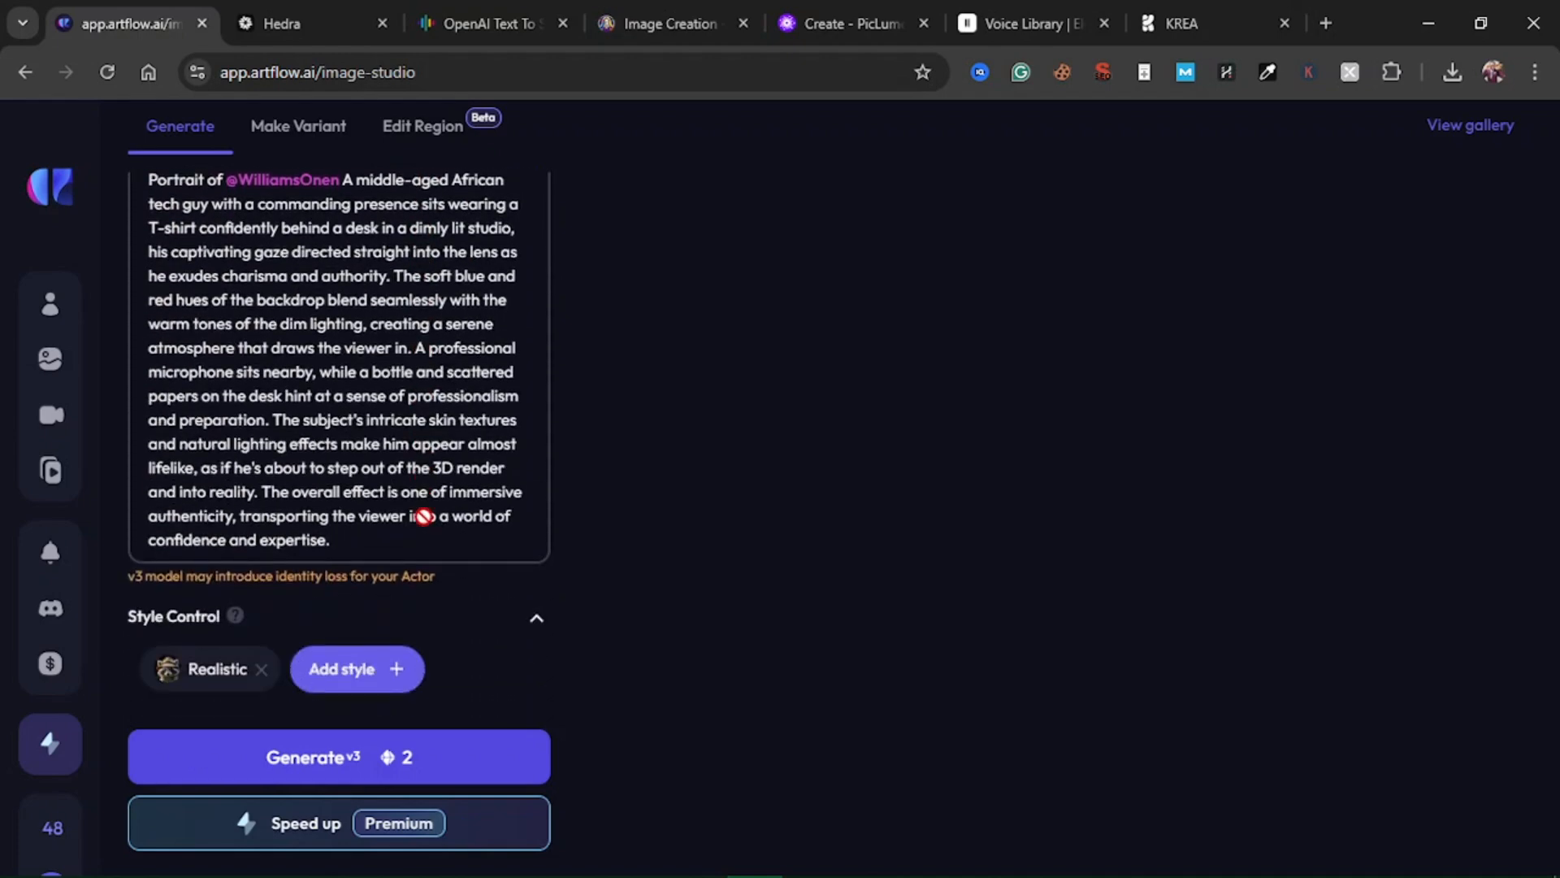
- Generate the 16:9 actor portraits from the finished prompt with the V3 model and Realistic style
click(396, 767)
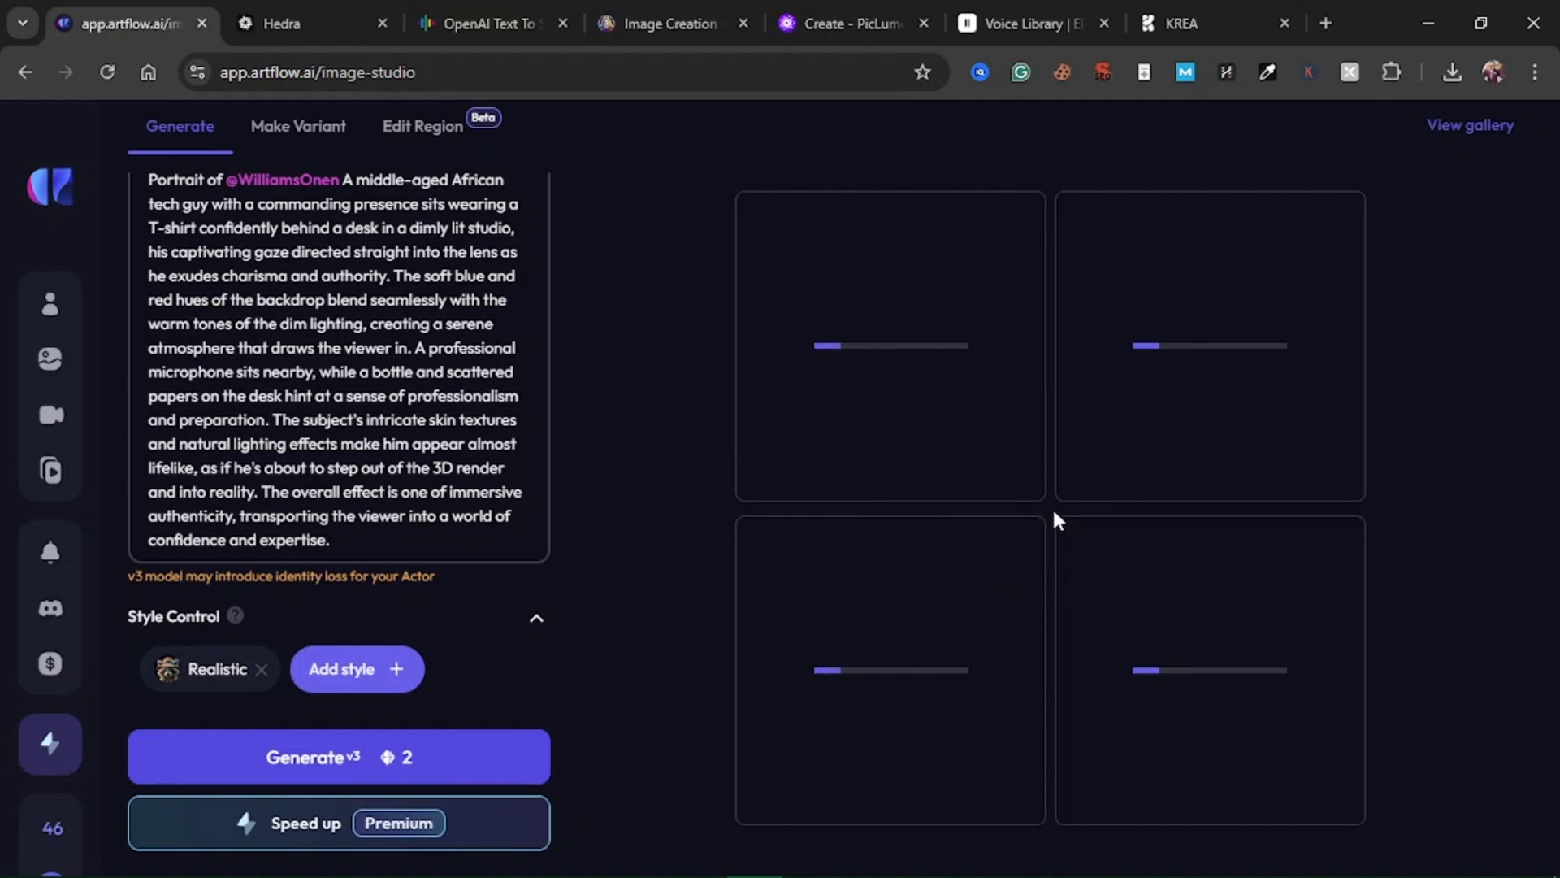
scroll(503, 485, up, 5)
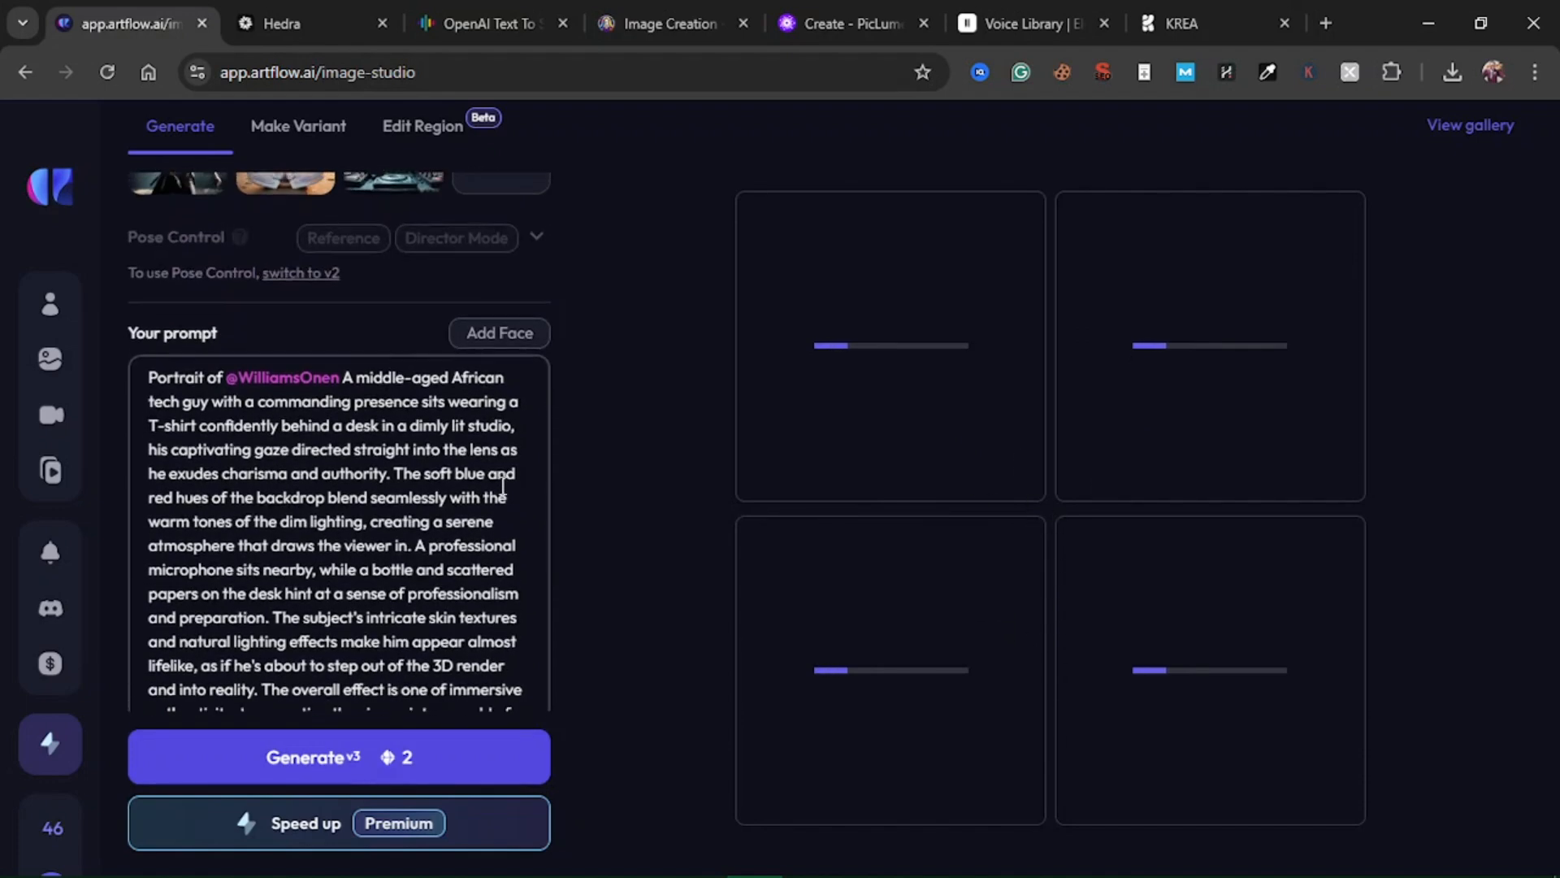
scroll(499, 484, up, 2)
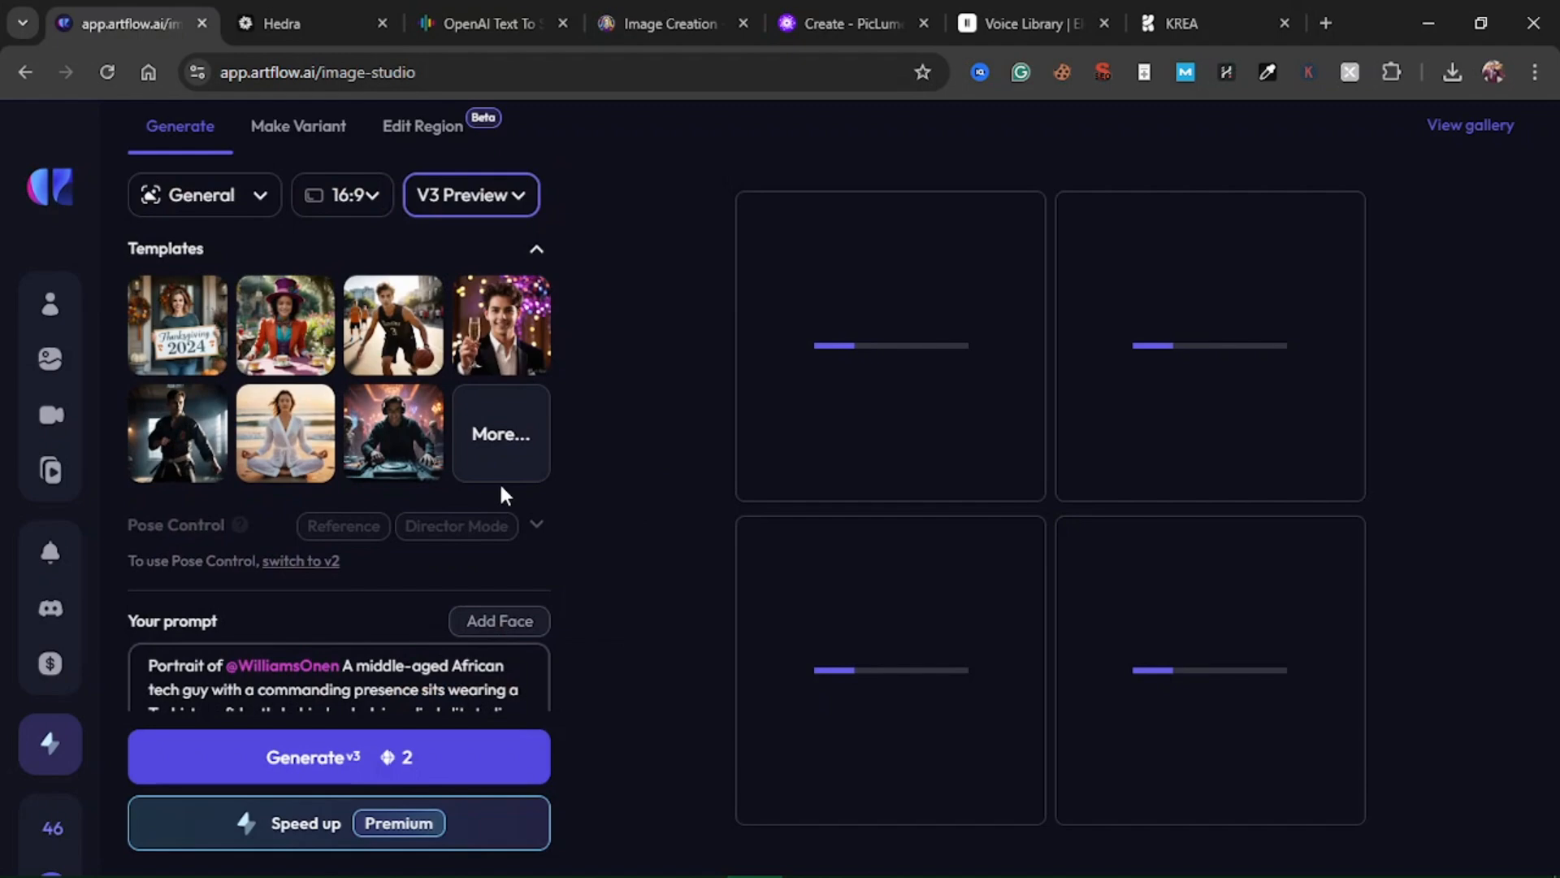
- Switch to Leonardo.Ai, reload its image creation page and enter the prompt describing a middle-aged African tech guy in a dimly lit studio
click(656, 24)
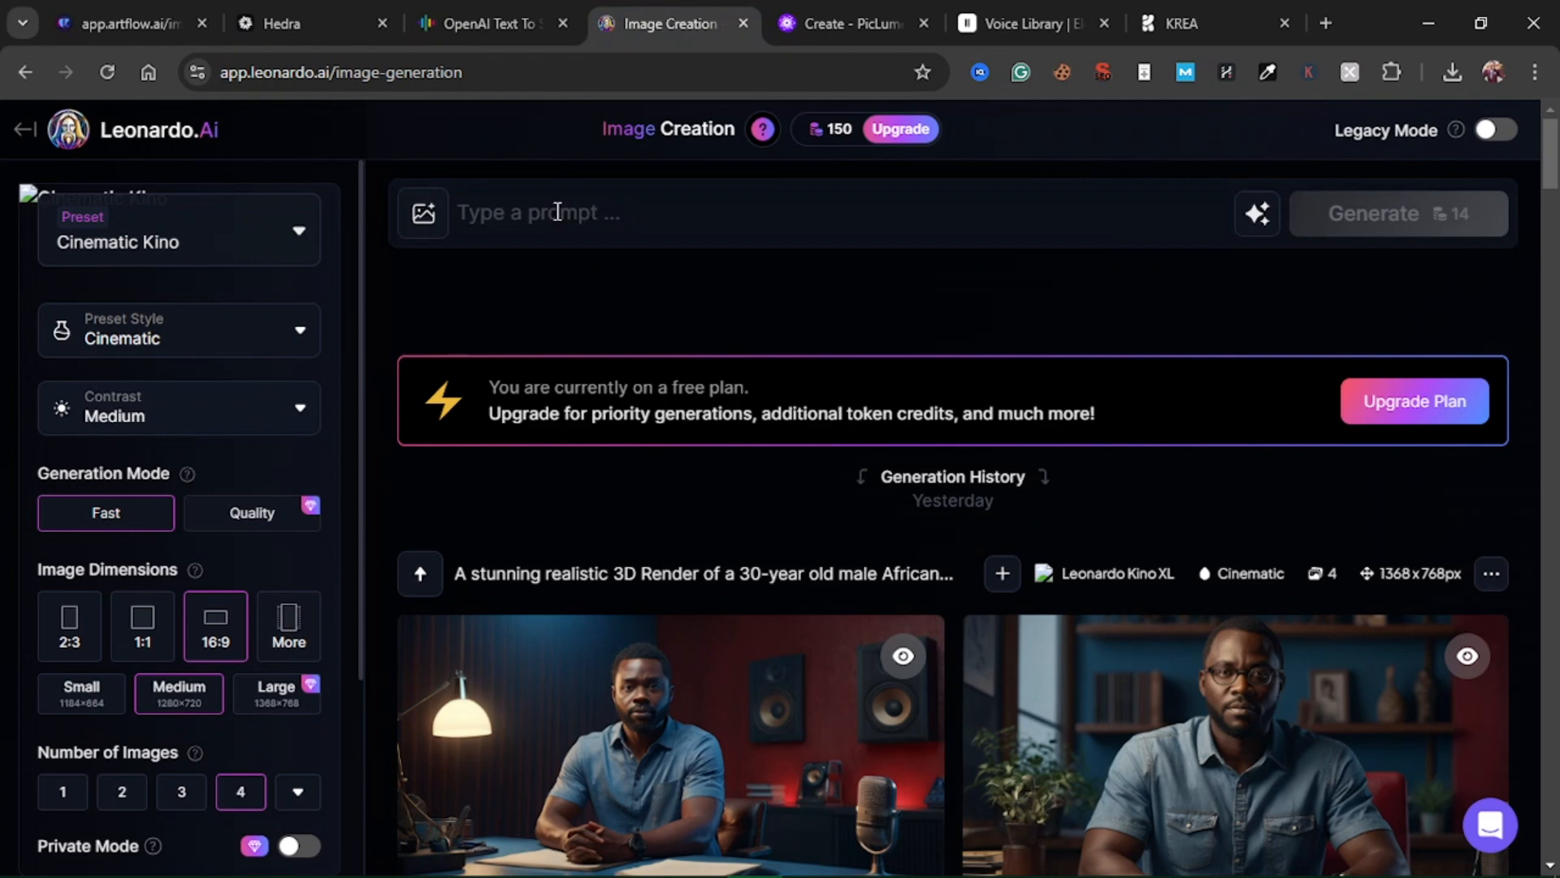
key(ctrl+r)
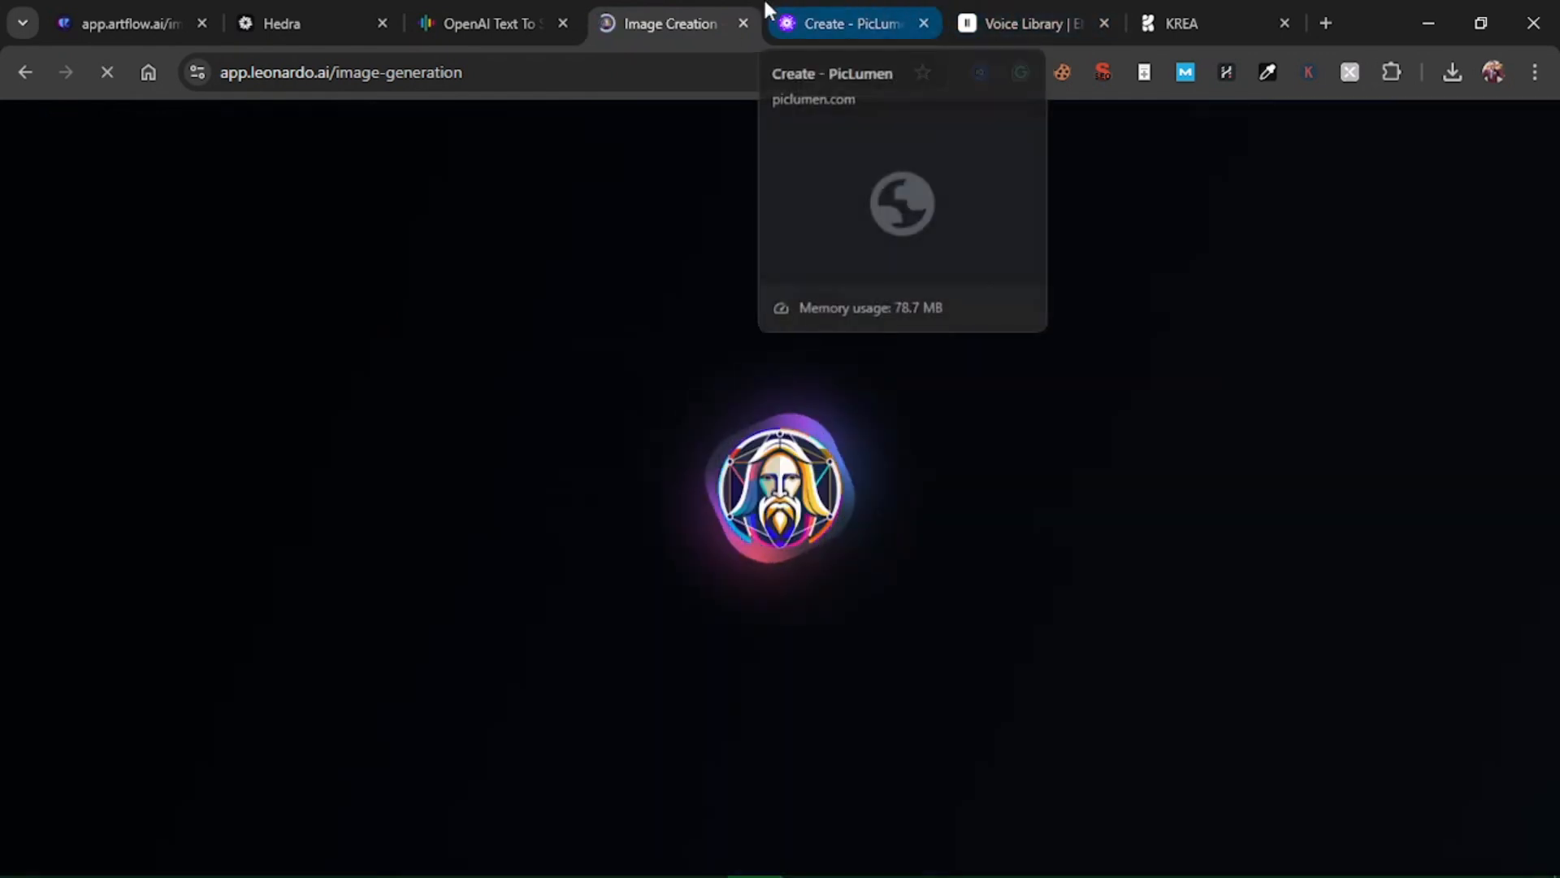
click(846, 13)
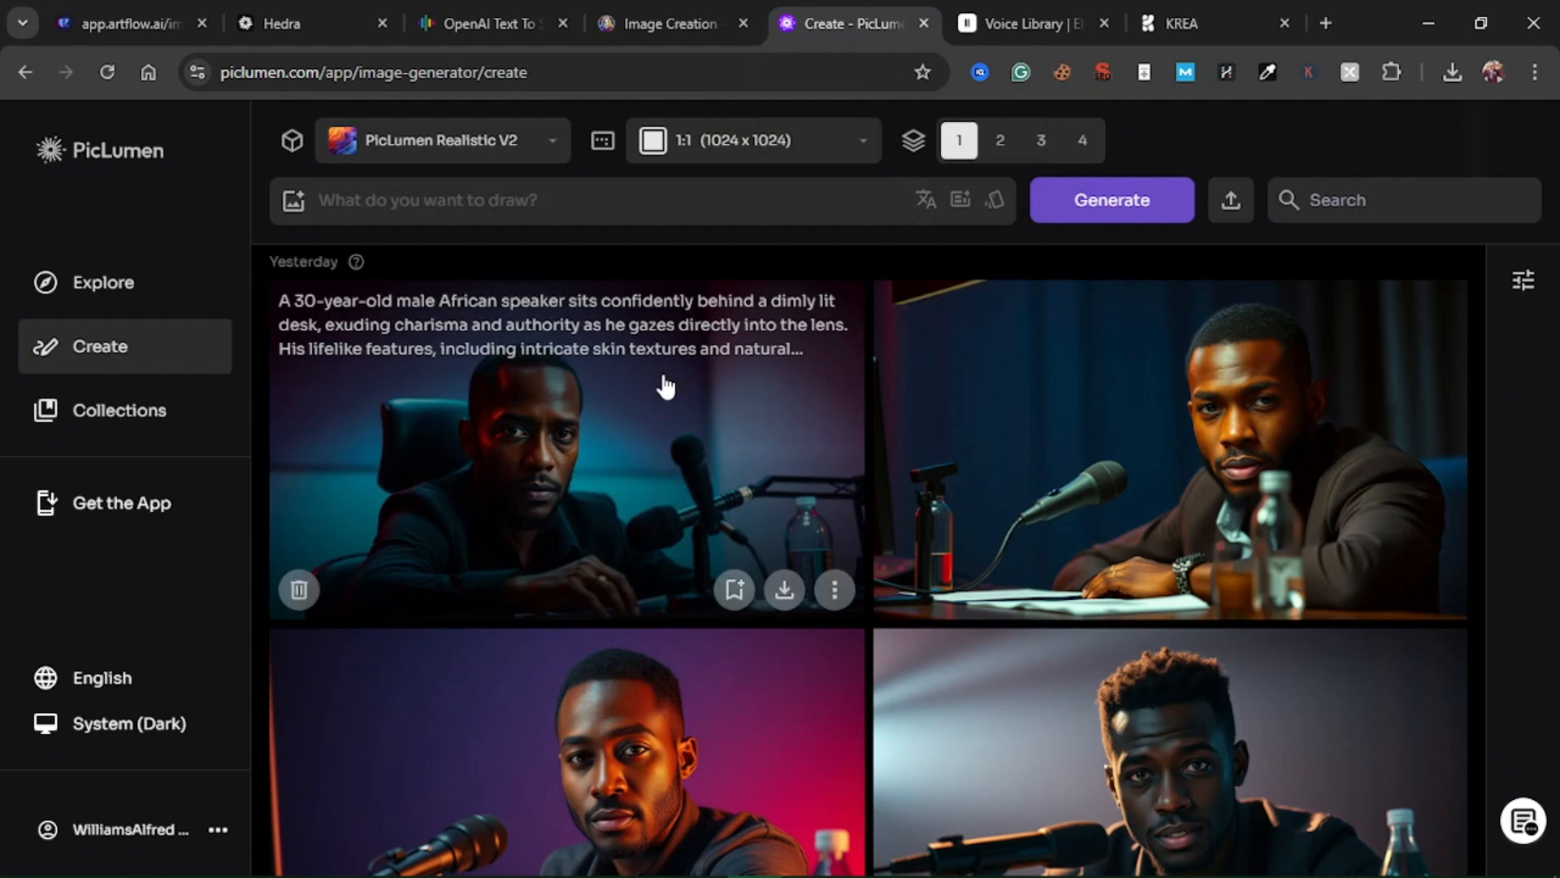
click(675, 16)
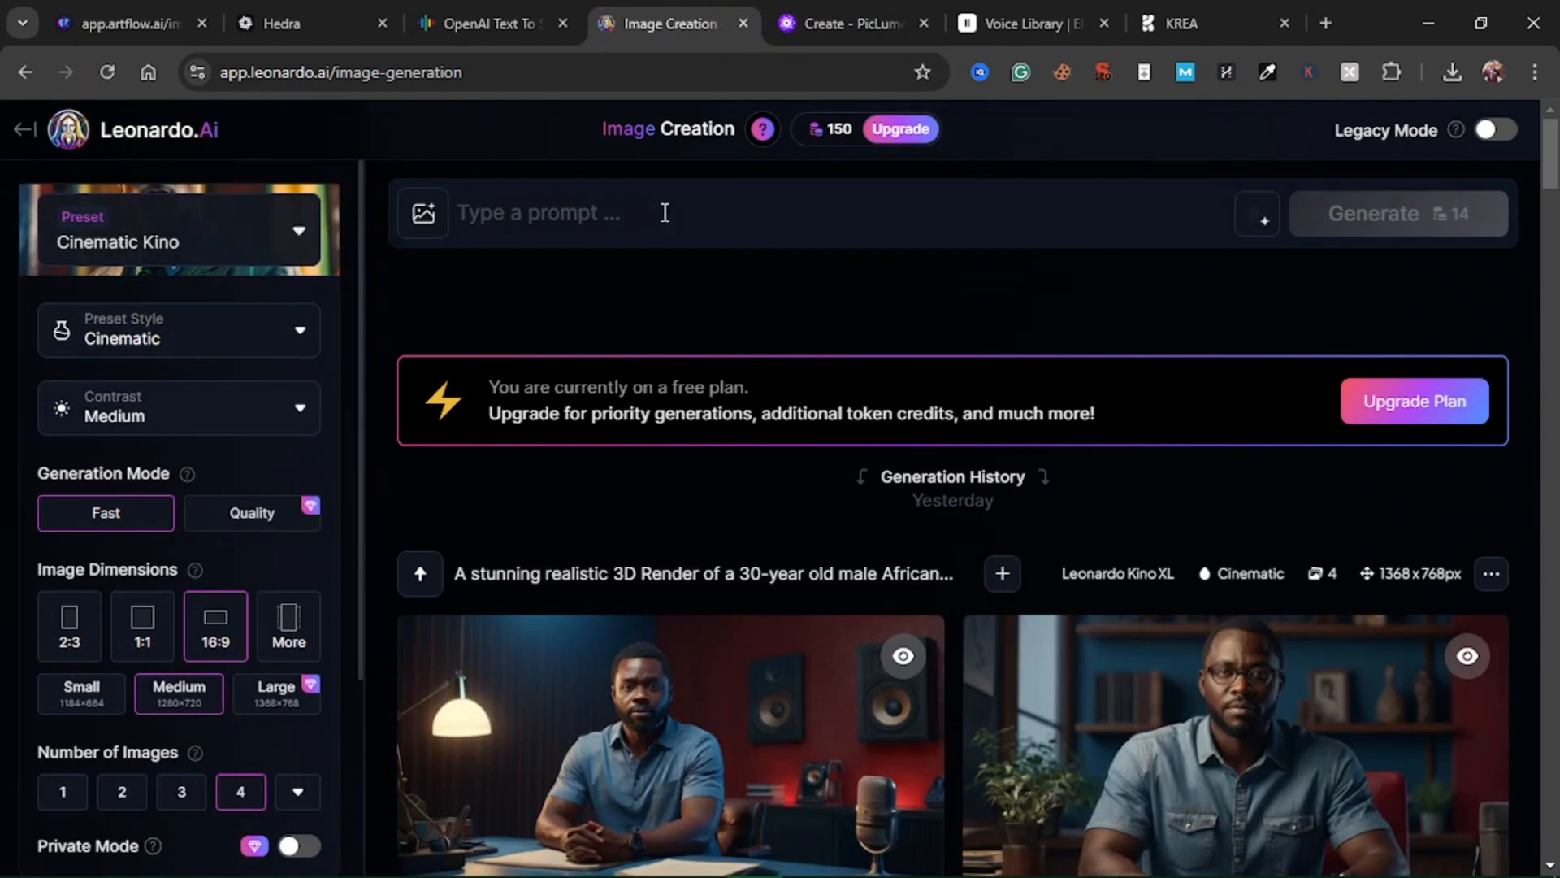
mouse_move(847, 140)
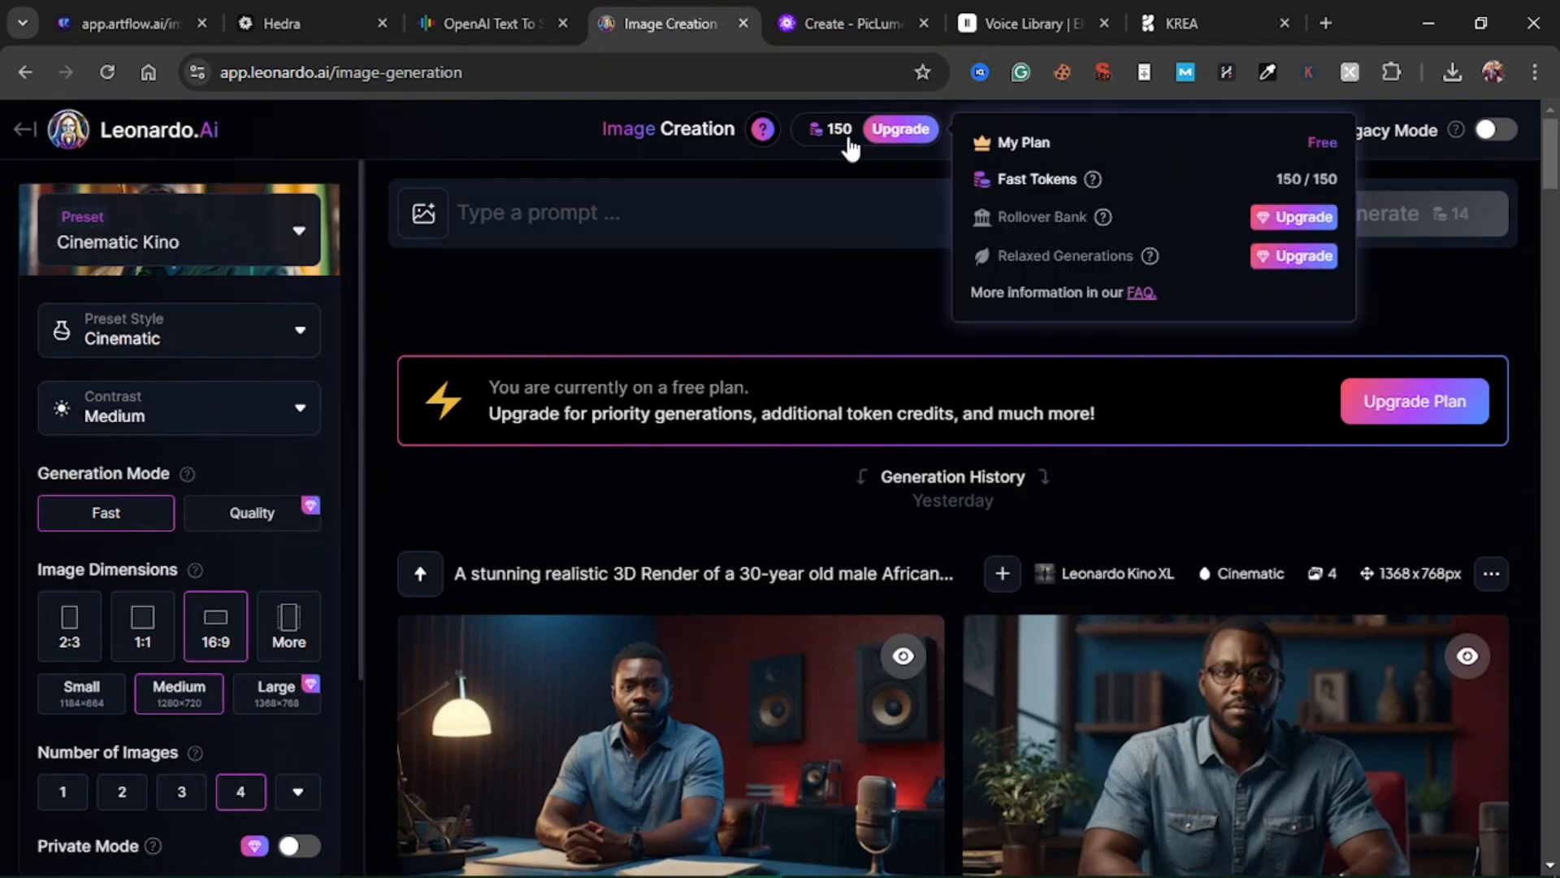
click(607, 230)
text(A middle-aged African tech guy with a commanding presence sits wearing a T-shirt confidently behind a desk in a dimly lit studio, his captivating gaze directed straight into the lens as he exudes charisma and authority. The soft blue and red hues of the backdrop blend seamlessly with the warm tones of the dim lighting, creating a serene atmosphere that draws the viewer in. A professional microphone sits nearby, while a bottle and scattered papers on the desk hint at a sense of professionalism and preparation. The subject's intricate skin textures and natural lighting effects make him appear almost lifelike, as if he's about to step out of the 3D render and into reality. The overall effect is one of immersive authenticity, transporting the viewer into a world of confidence and expertise.)
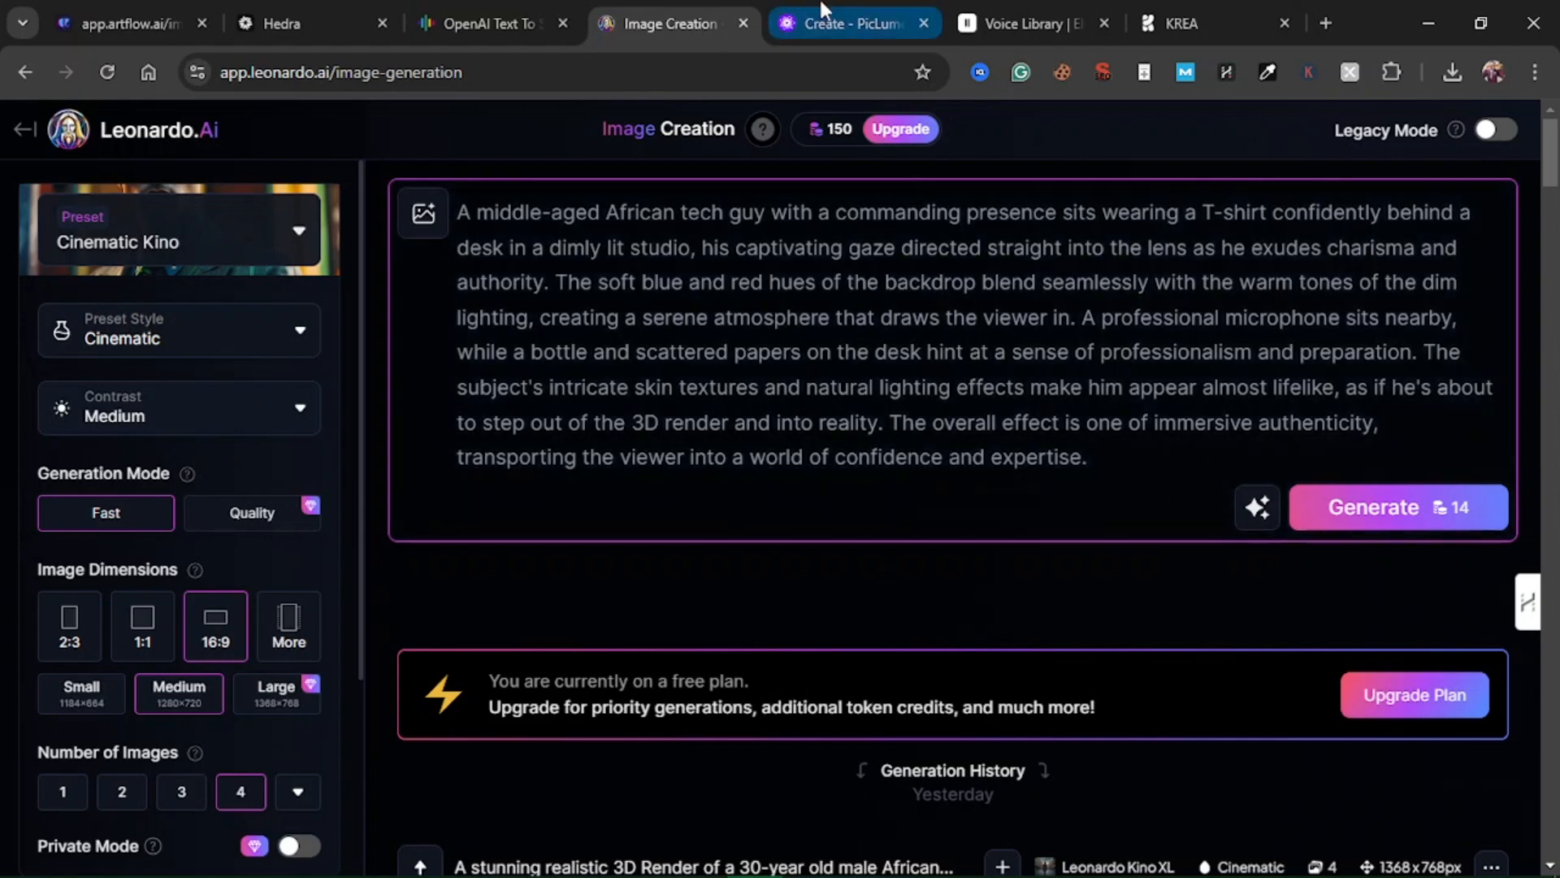
mouse_move(825, 10)
click(845, 24)
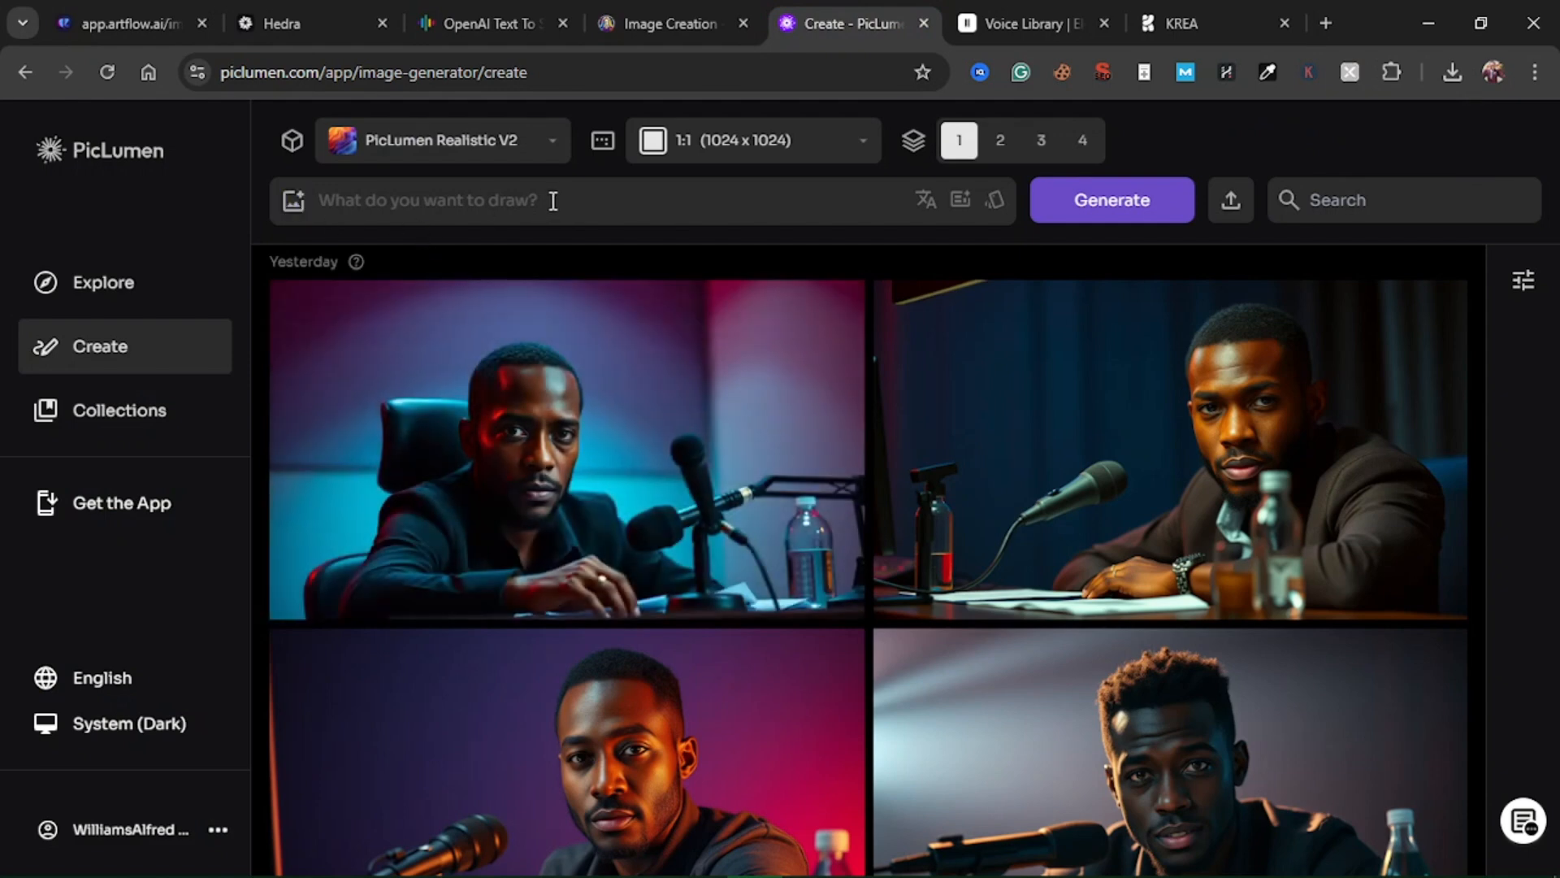
click(692, 22)
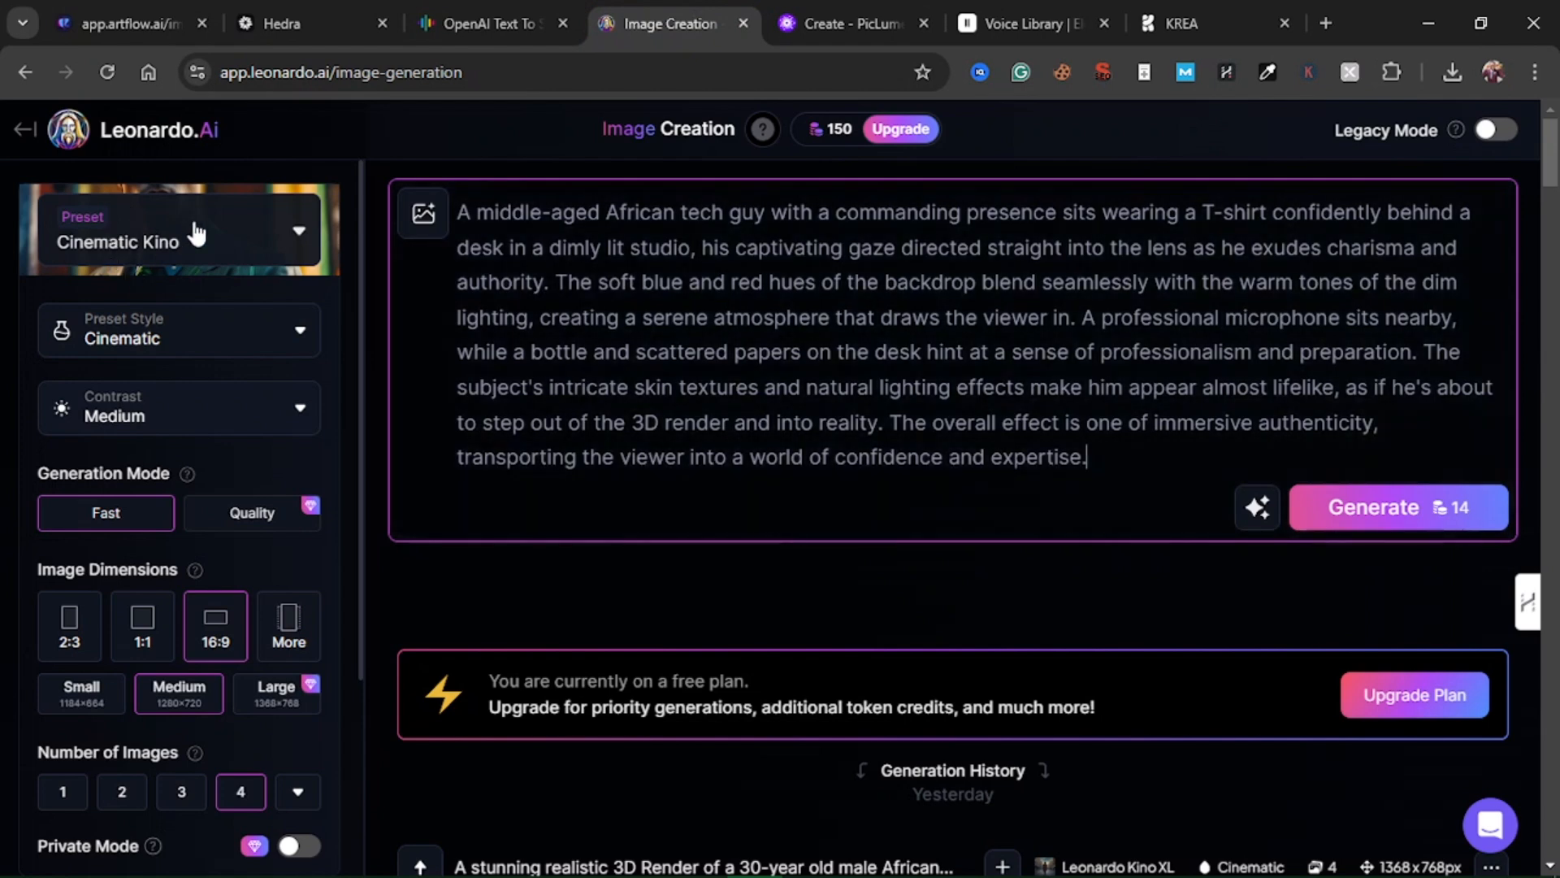
- Review the available presets, preset styles, image dimensions and number of images in Leonardo.Ai's generation settings
click(264, 241)
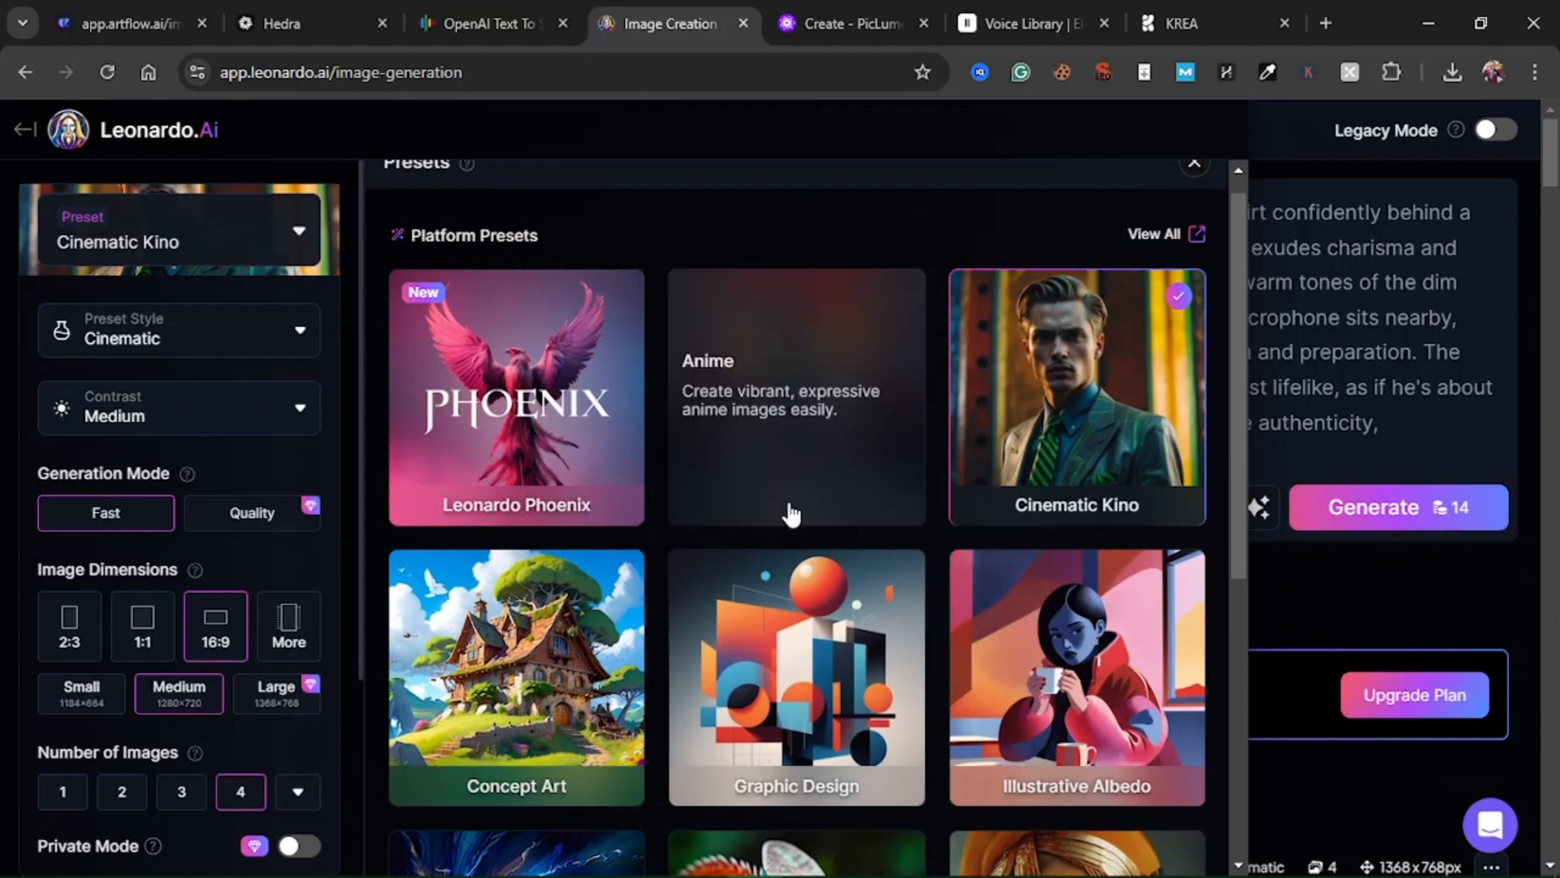
scroll(791, 512, down, 5)
scroll(792, 514, down, 2)
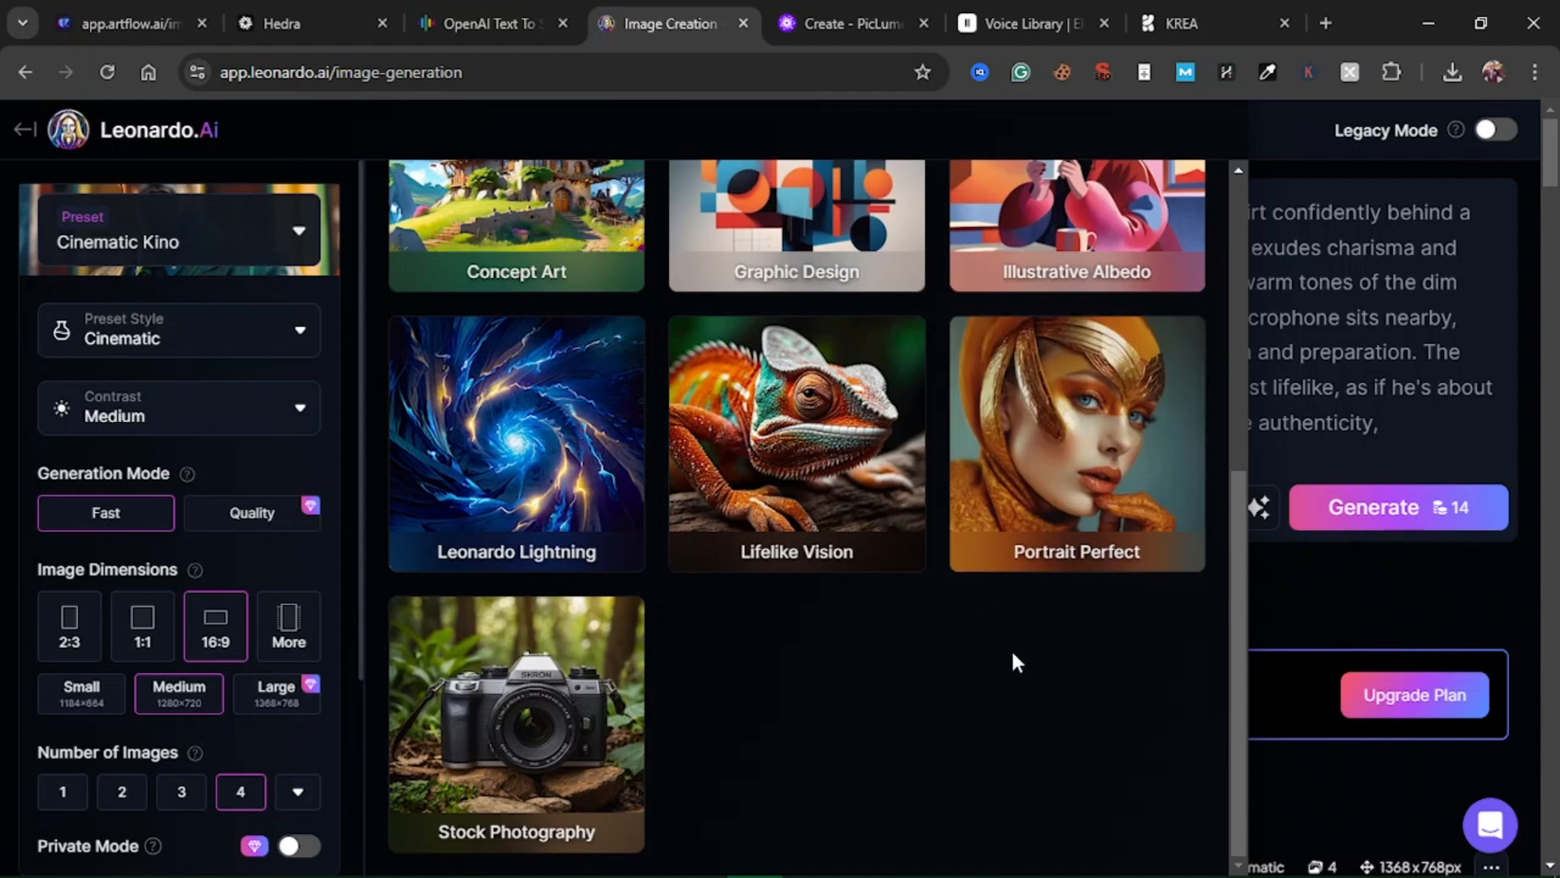
scroll(837, 738, up, 6)
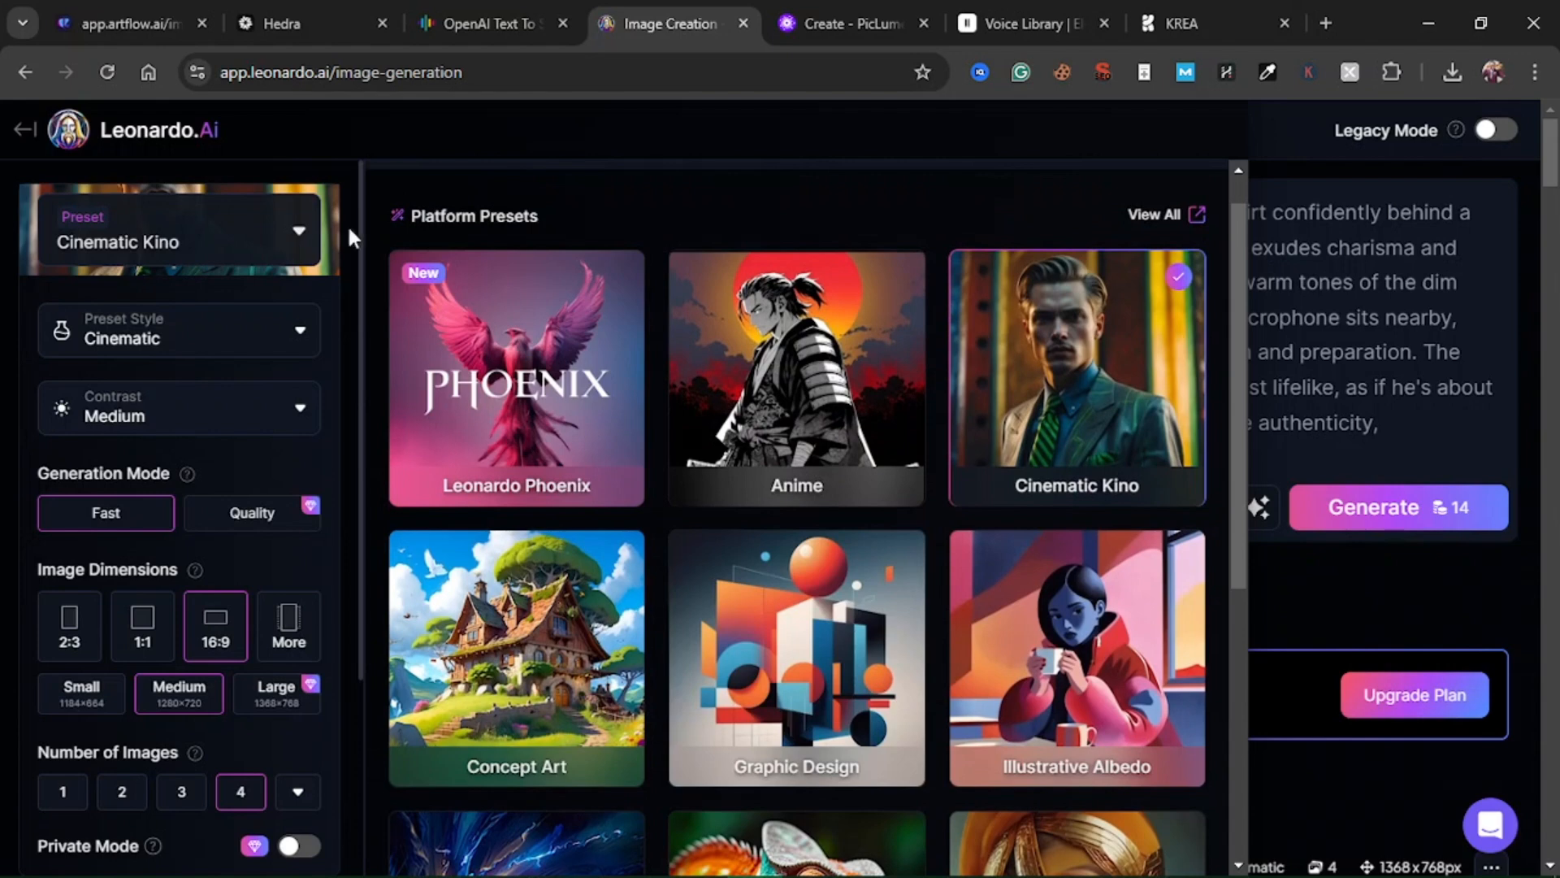
click(268, 341)
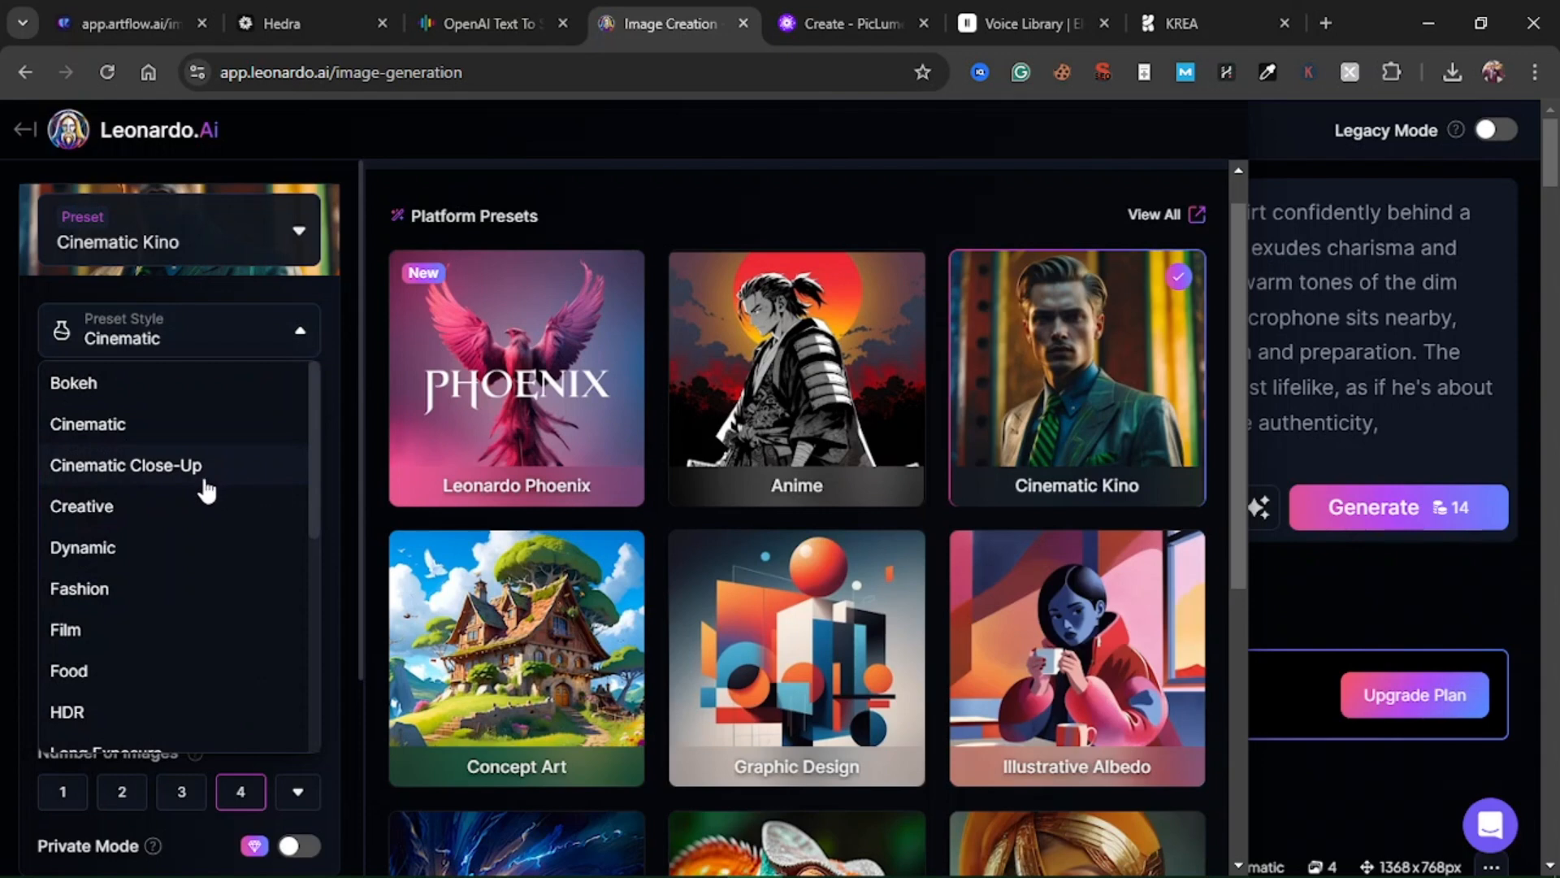
click(296, 337)
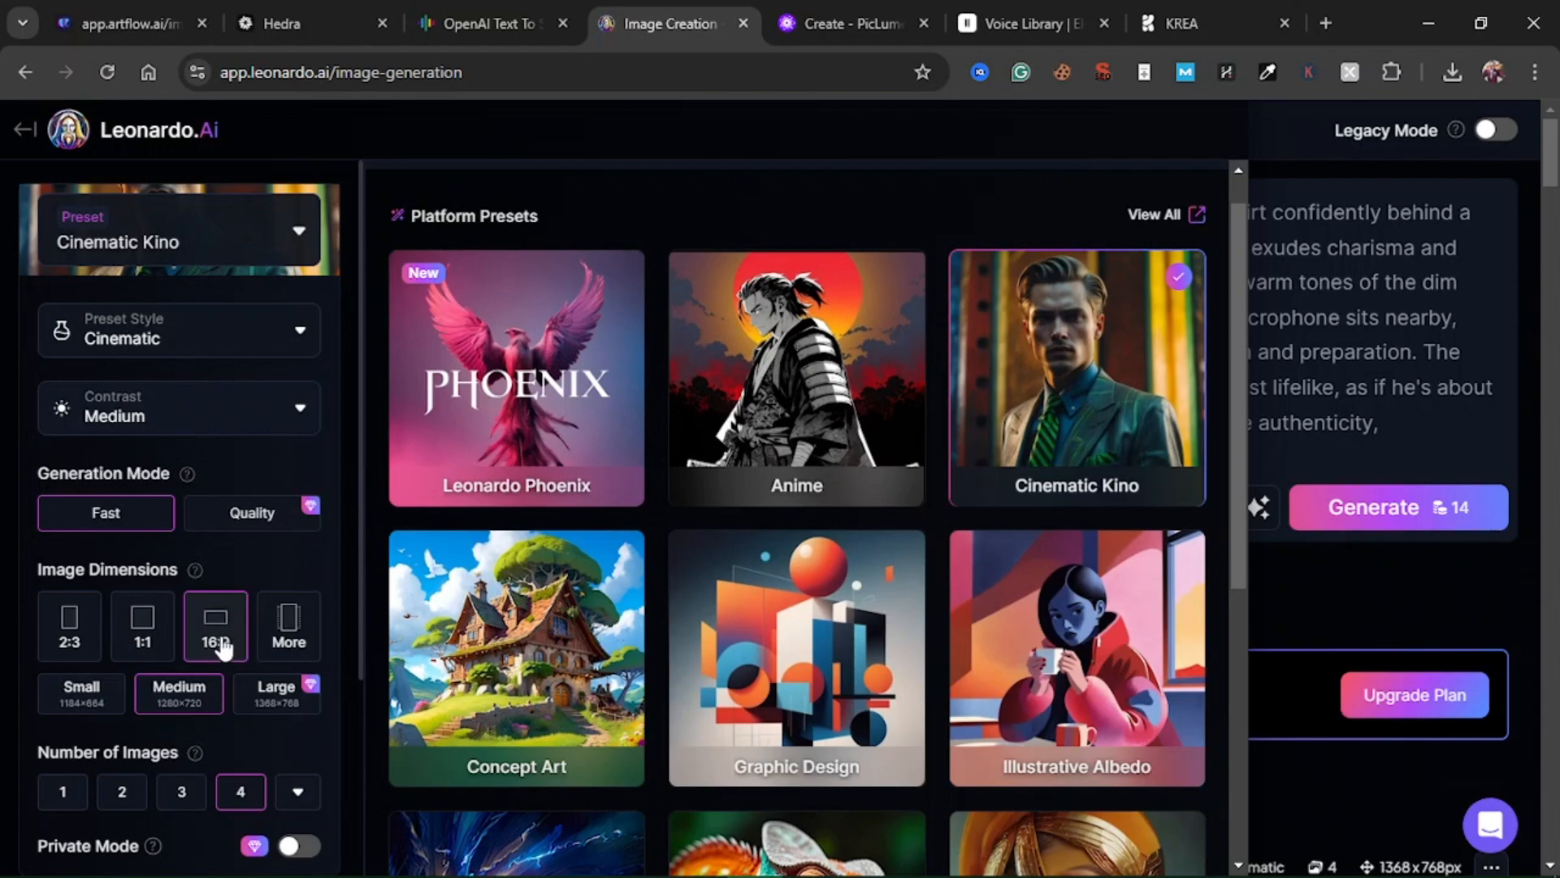
scroll(219, 644, down, 3)
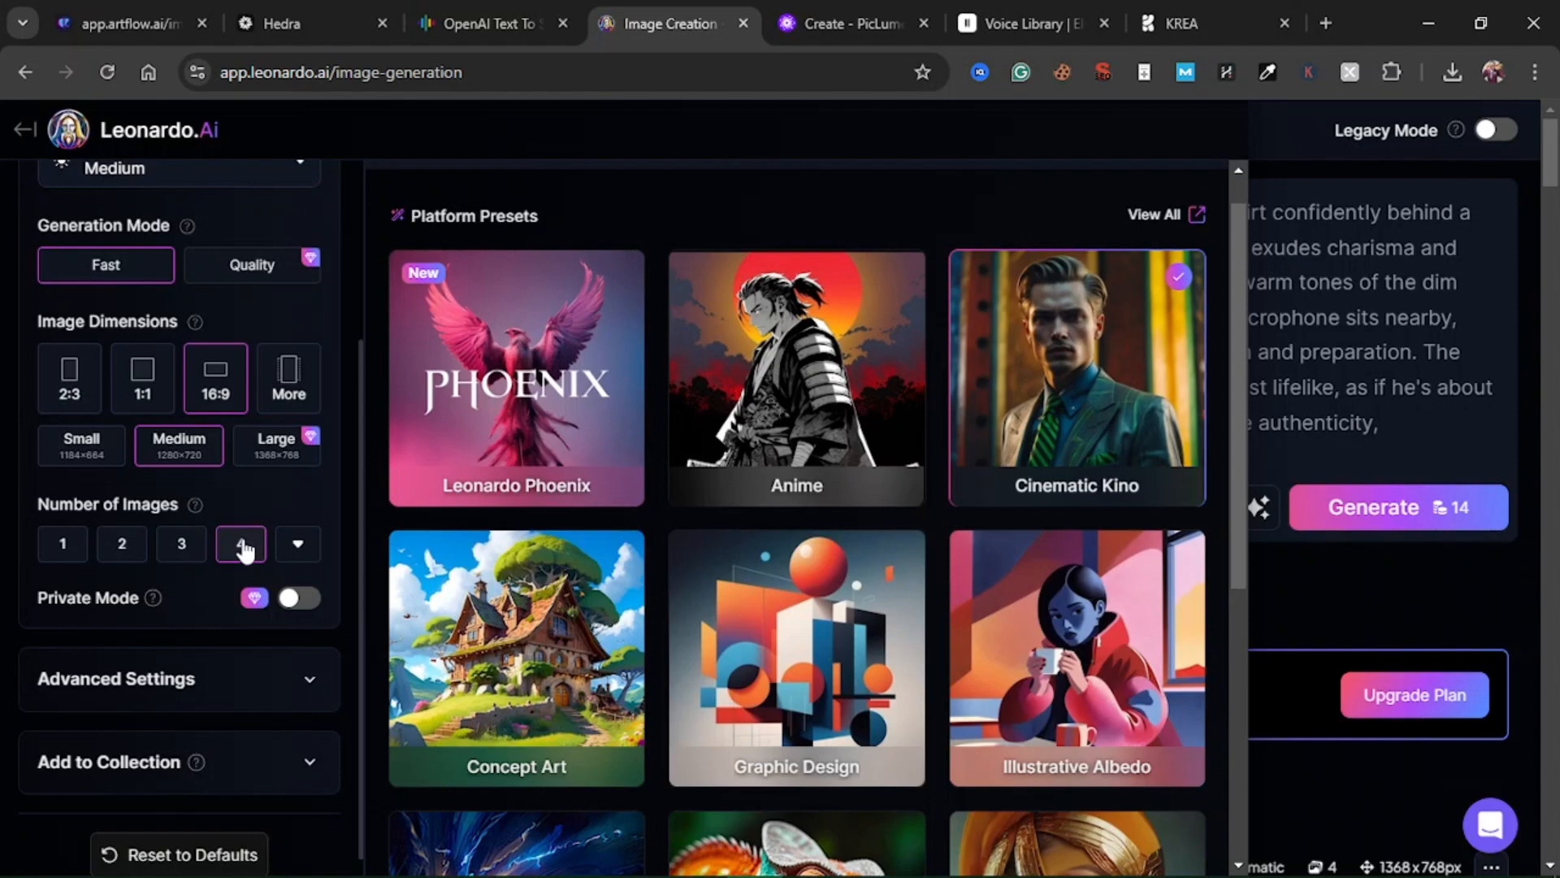
scroll(244, 550, up, 3)
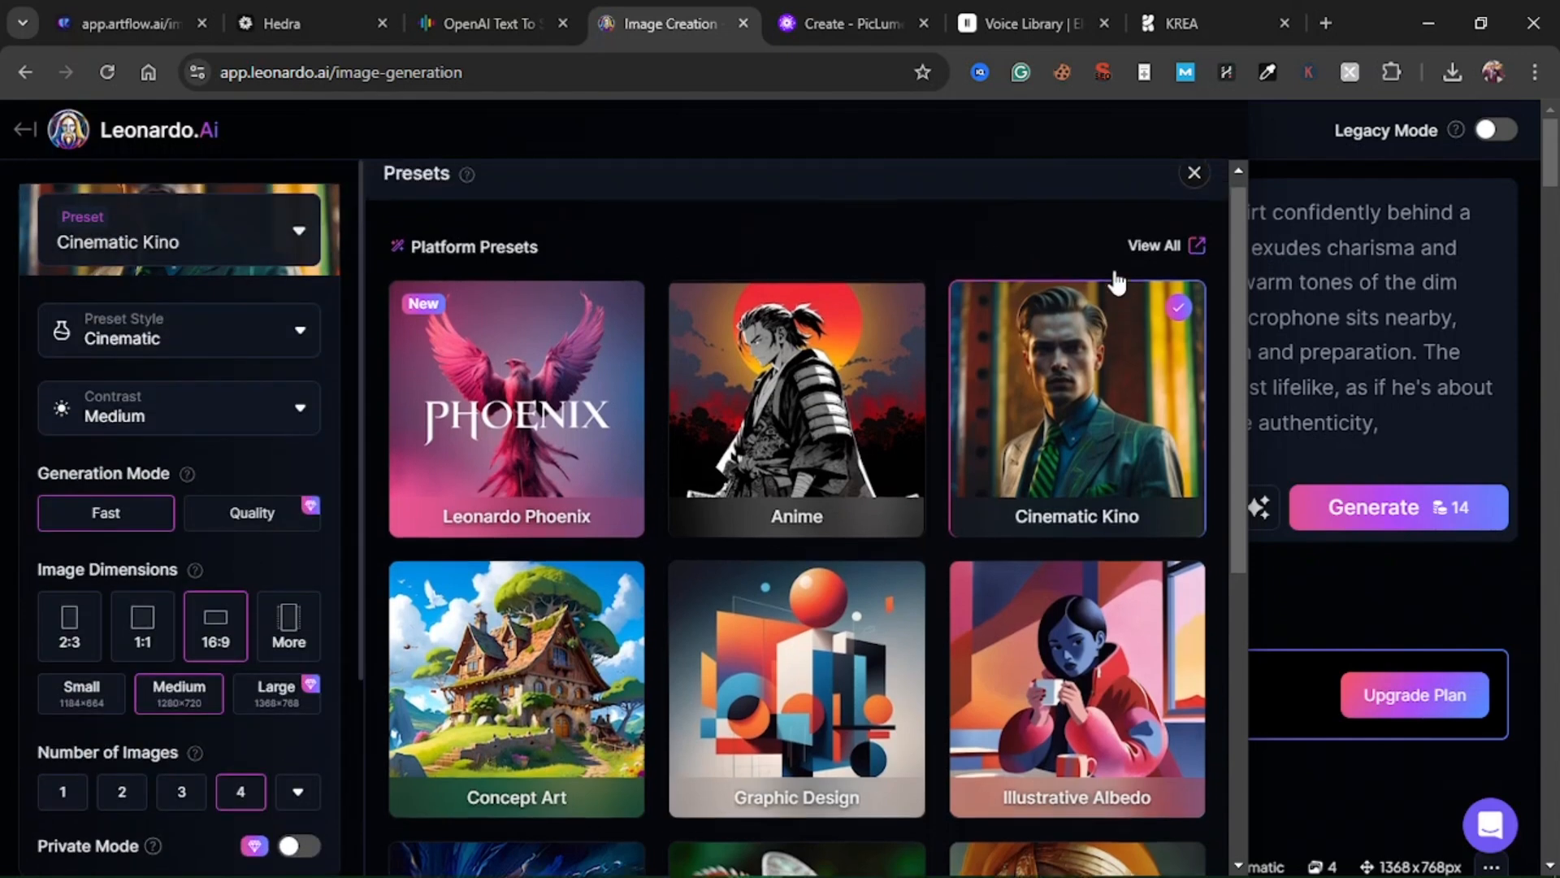
- Close the preset gallery and generate four 16:9 images with the Cinematic Kino preset
click(1188, 190)
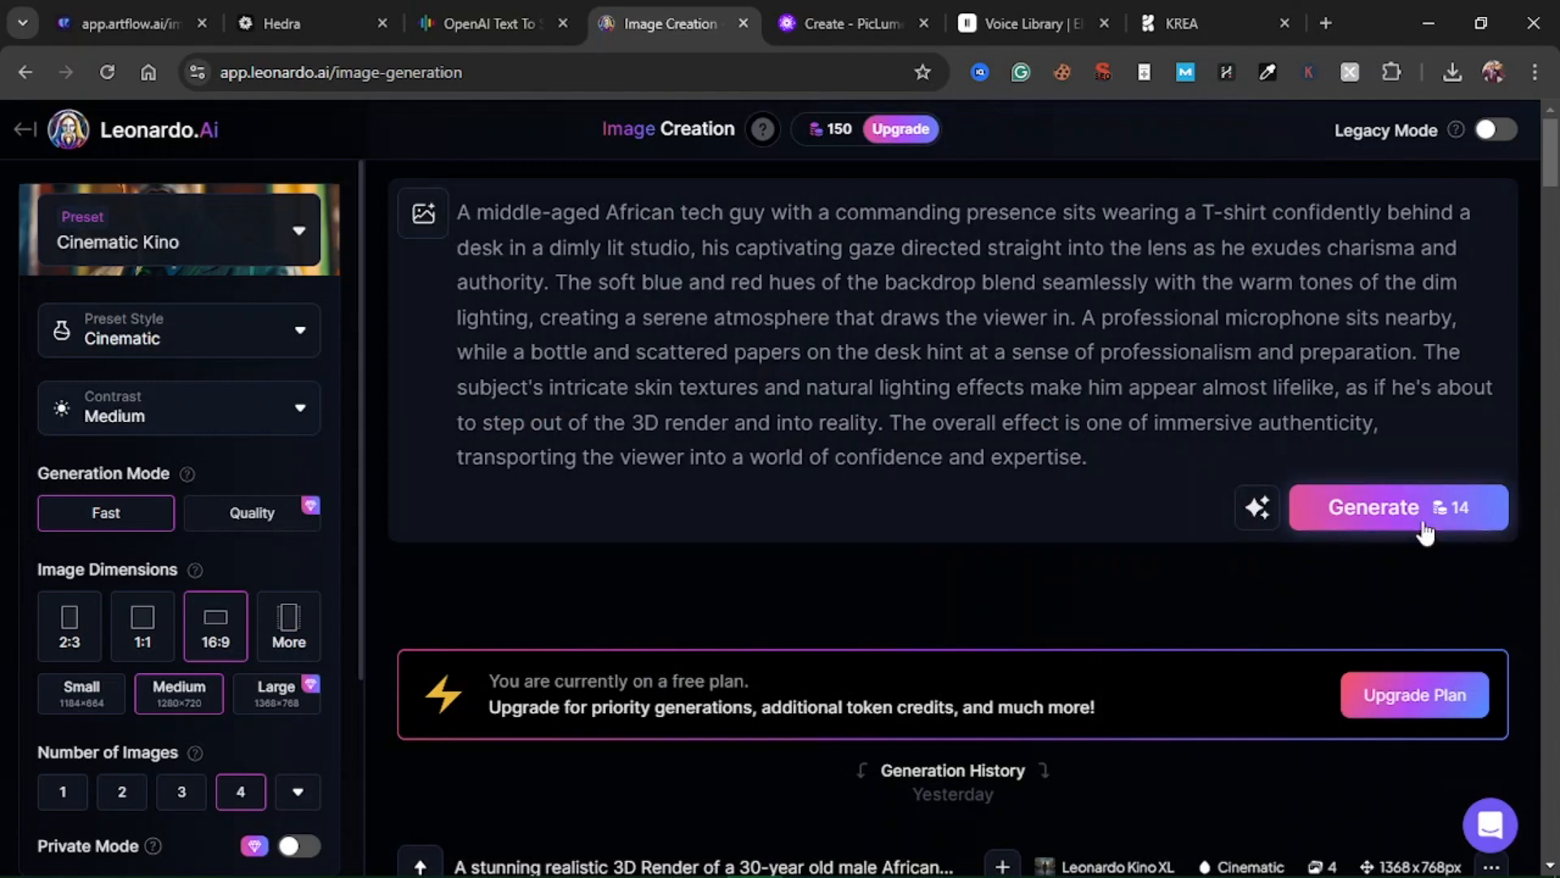
click(1391, 508)
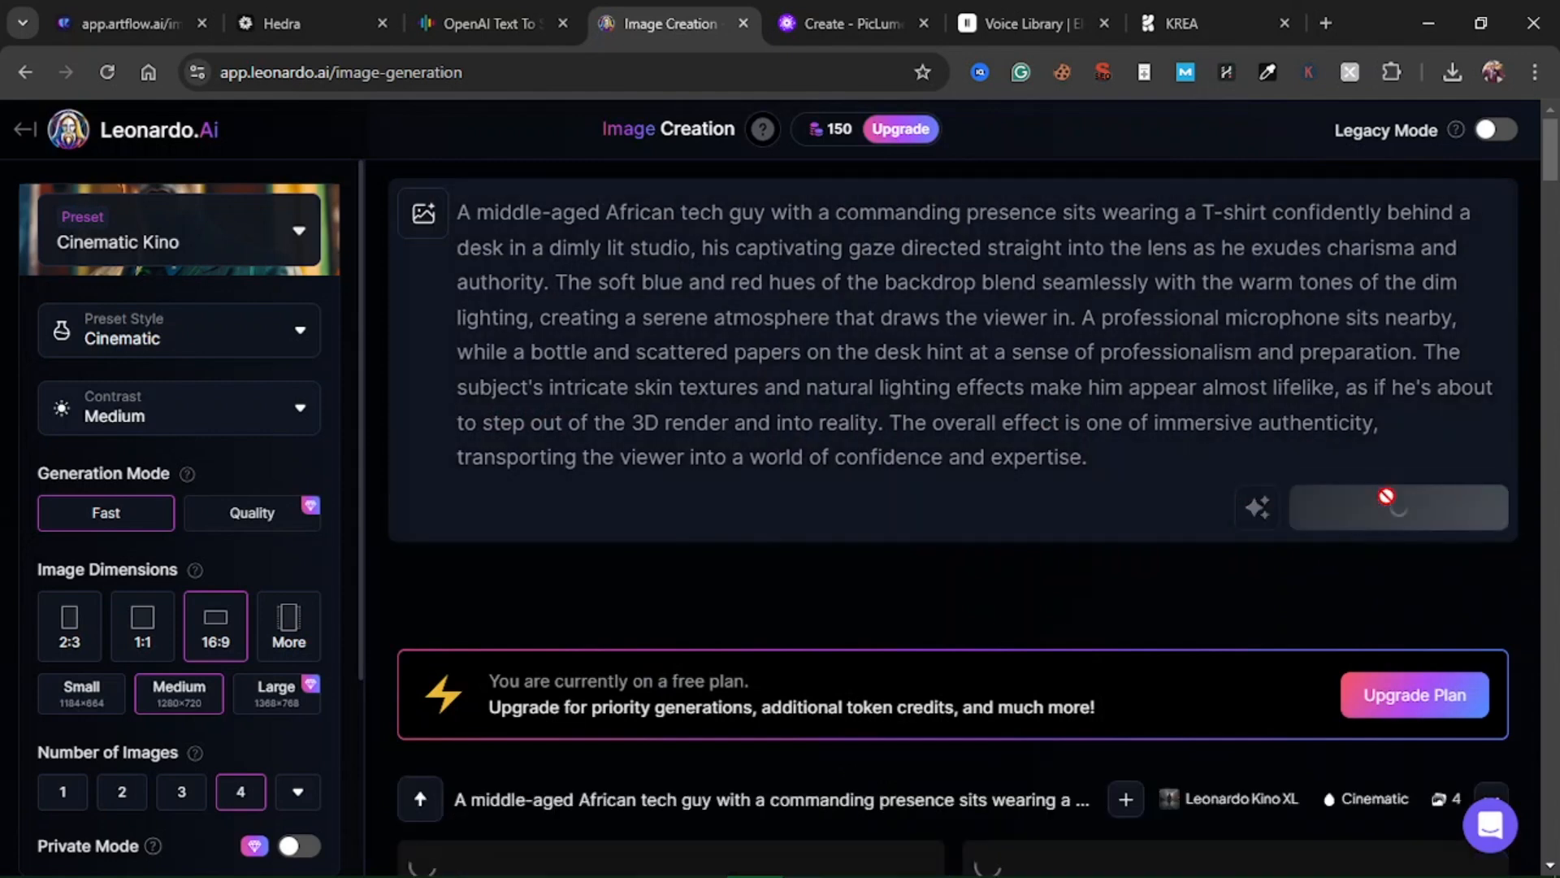
- Switch to PicLumen and paste the same studio portrait prompt of the middle-aged African tech guy
click(886, 8)
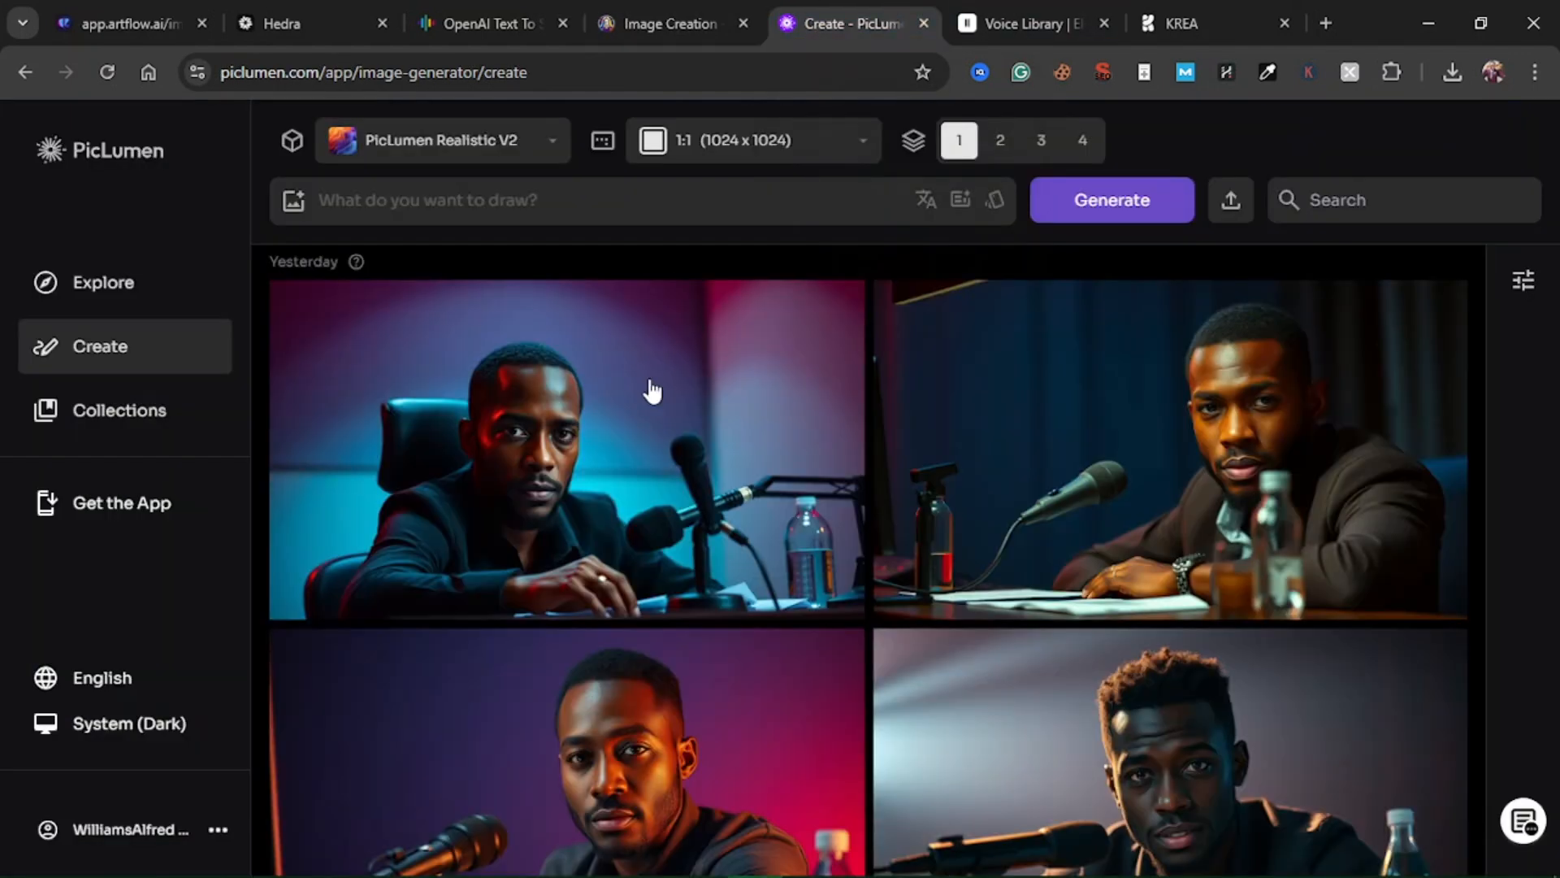
click(568, 205)
key(ctrl+v)
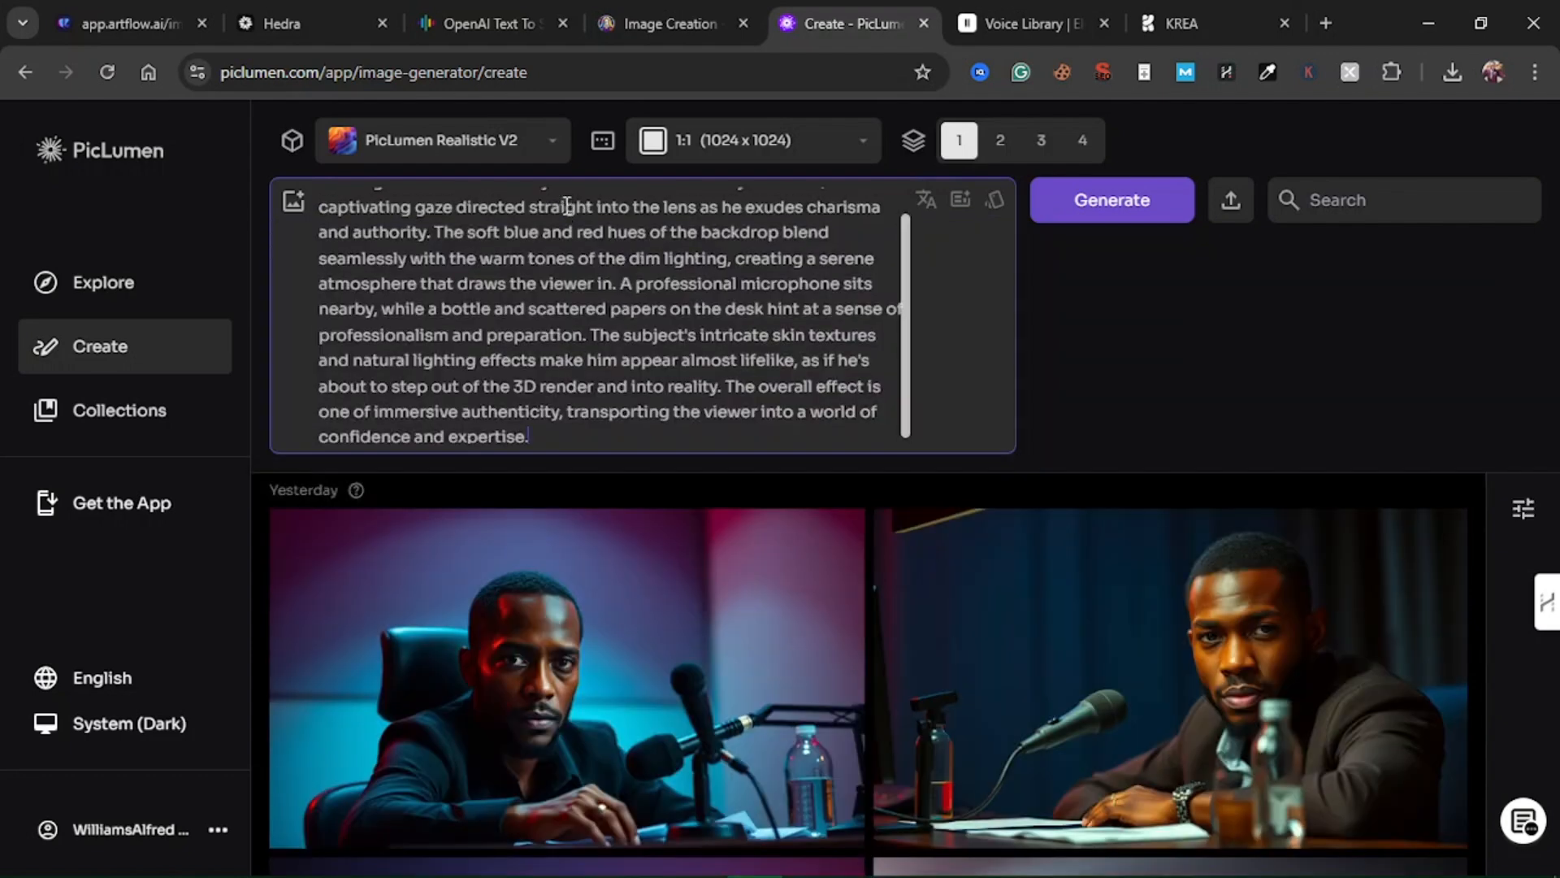
scroll(567, 205, up, 2)
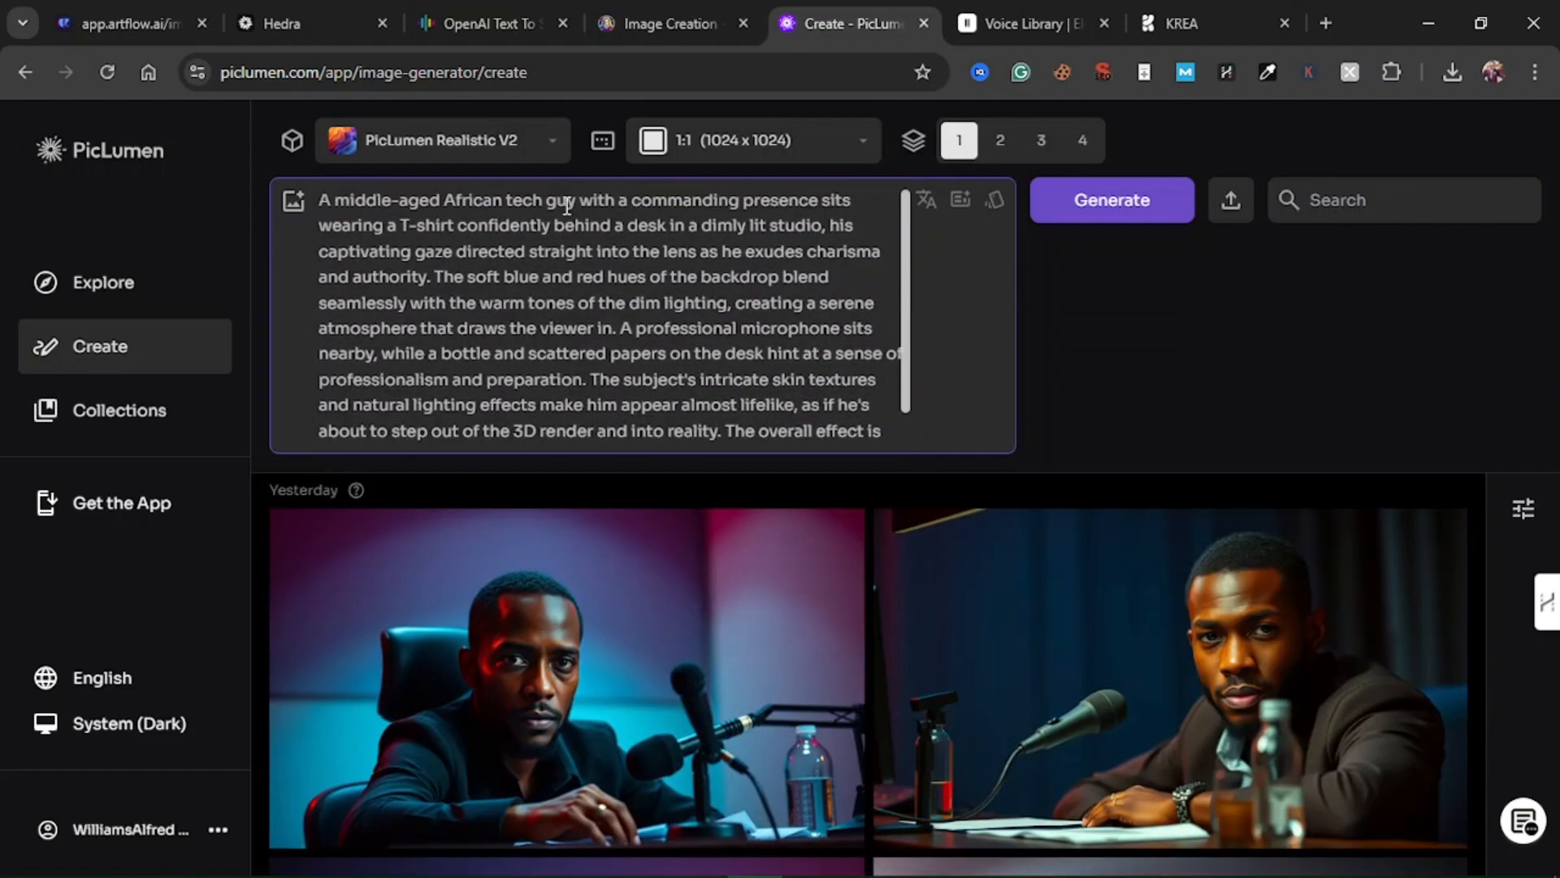
- Set the PicLumen image size to 16:9 (1344 x 768) and the model to FLUX.1-schnell
click(812, 140)
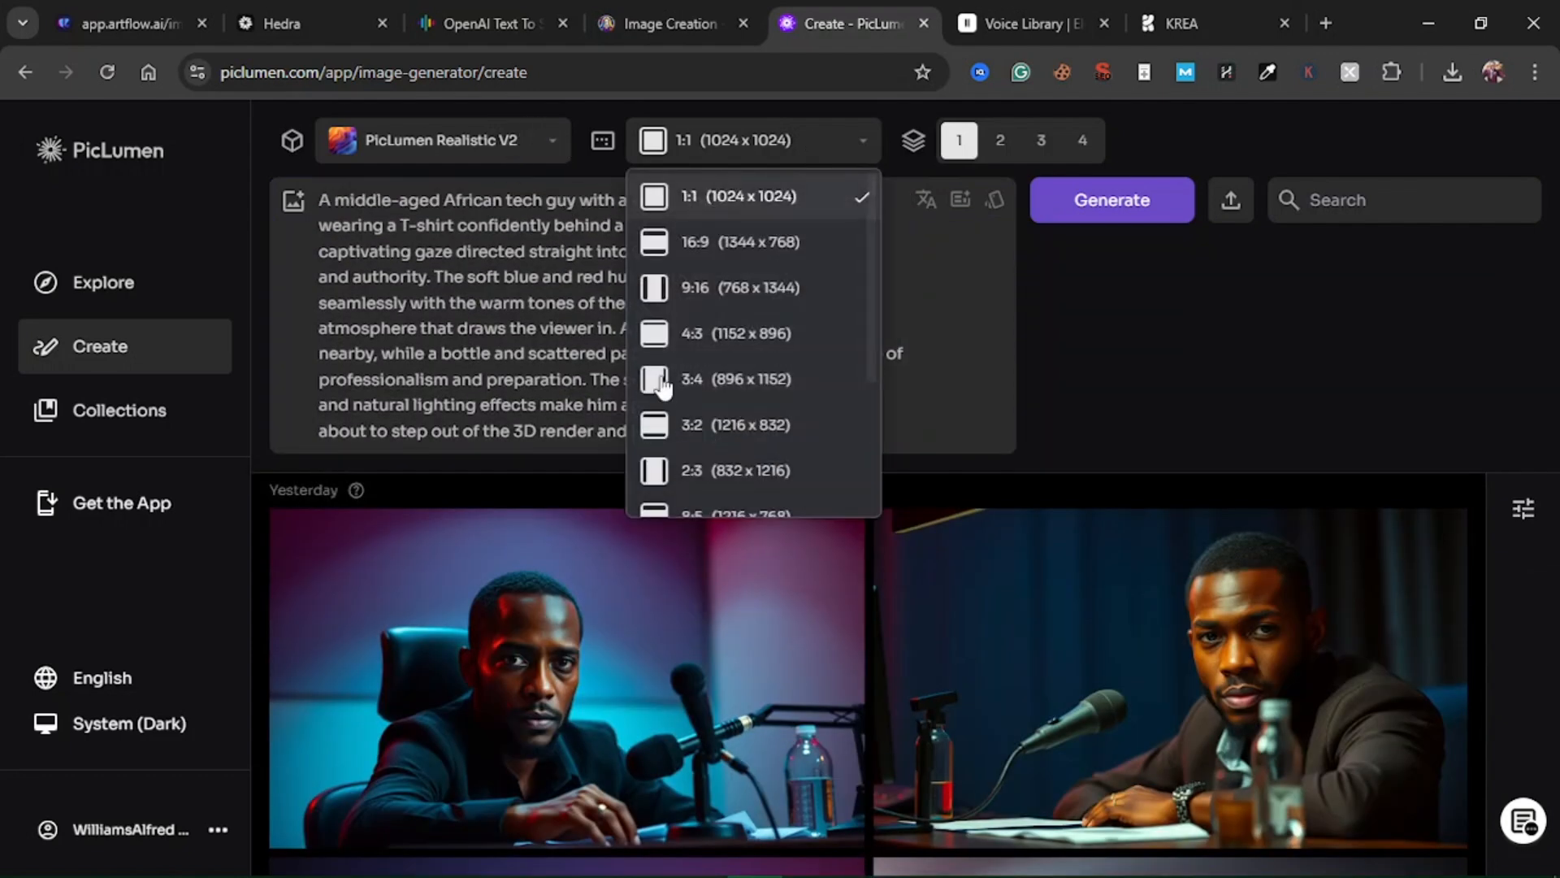
click(741, 243)
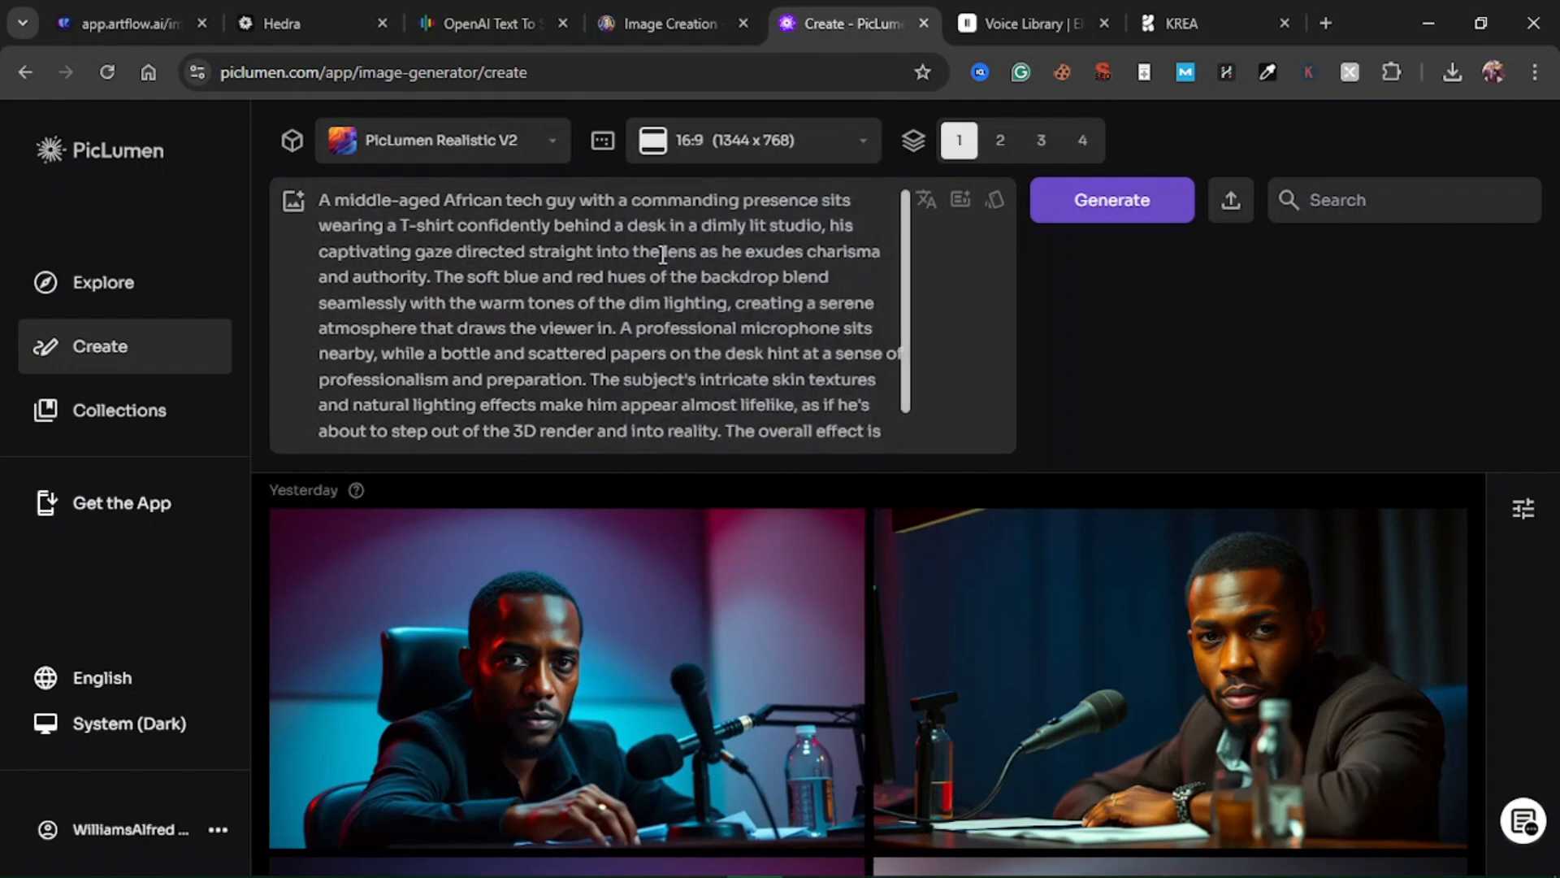
click(447, 154)
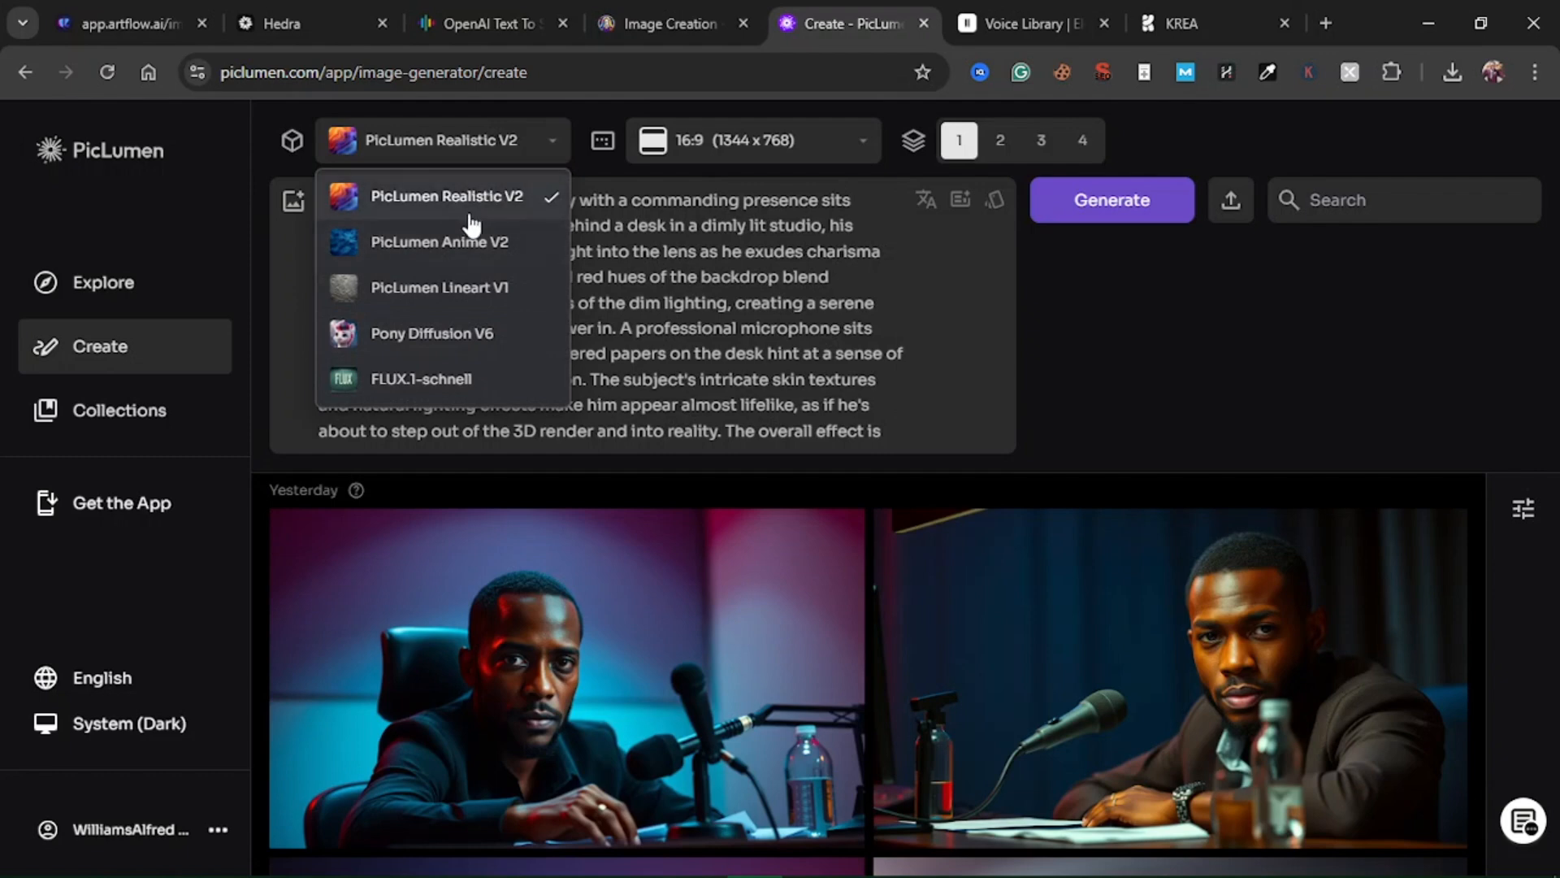
click(470, 386)
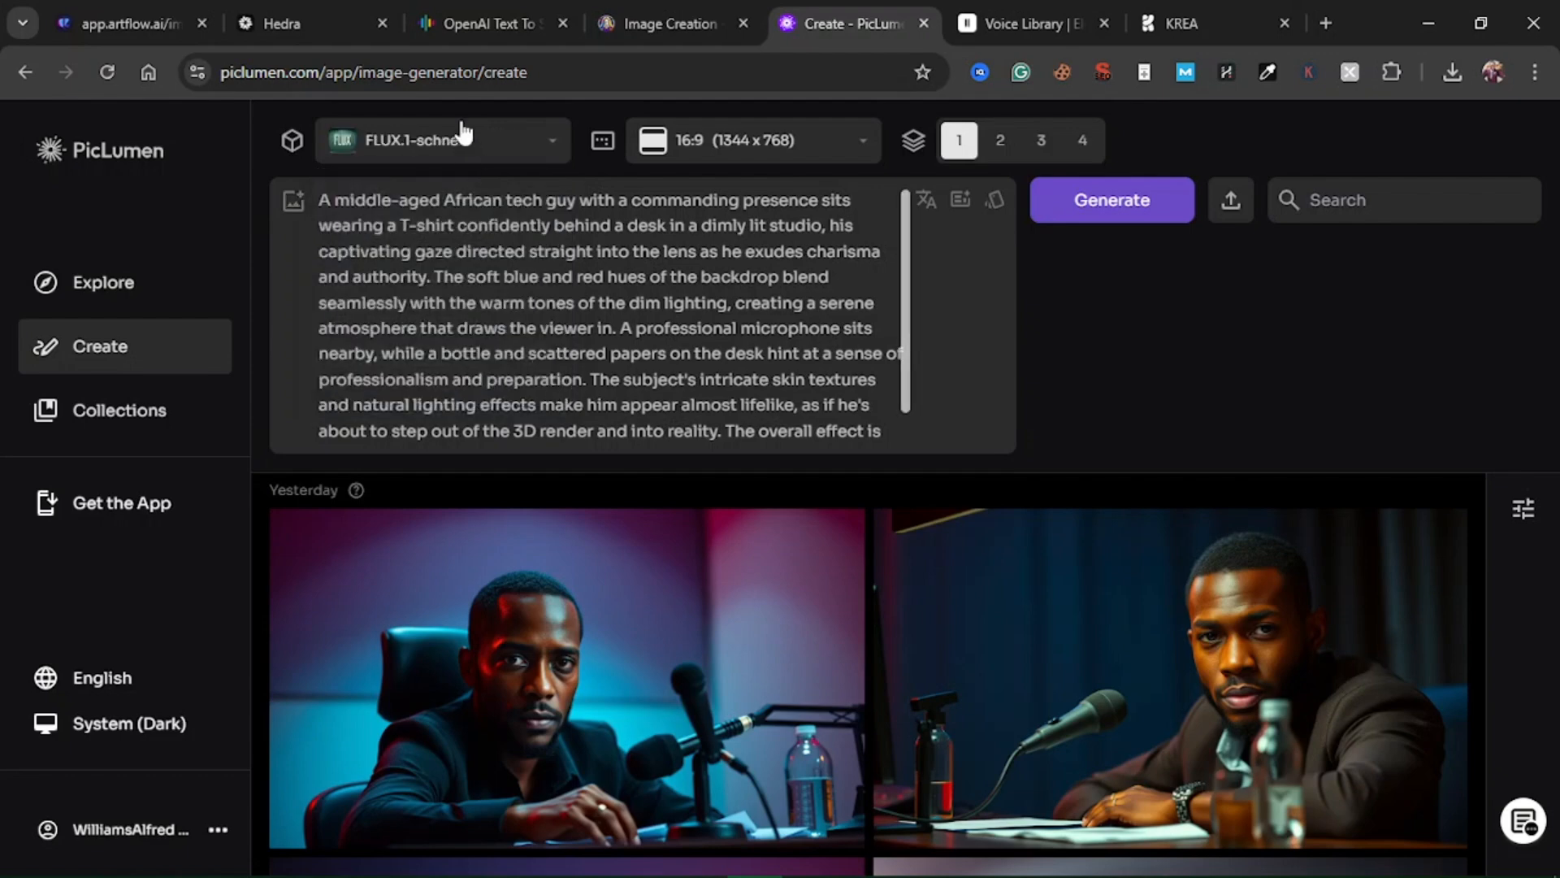
click(392, 146)
click(391, 146)
- Set the number of images to 4 and generate the PicLumen portraits
click(1085, 141)
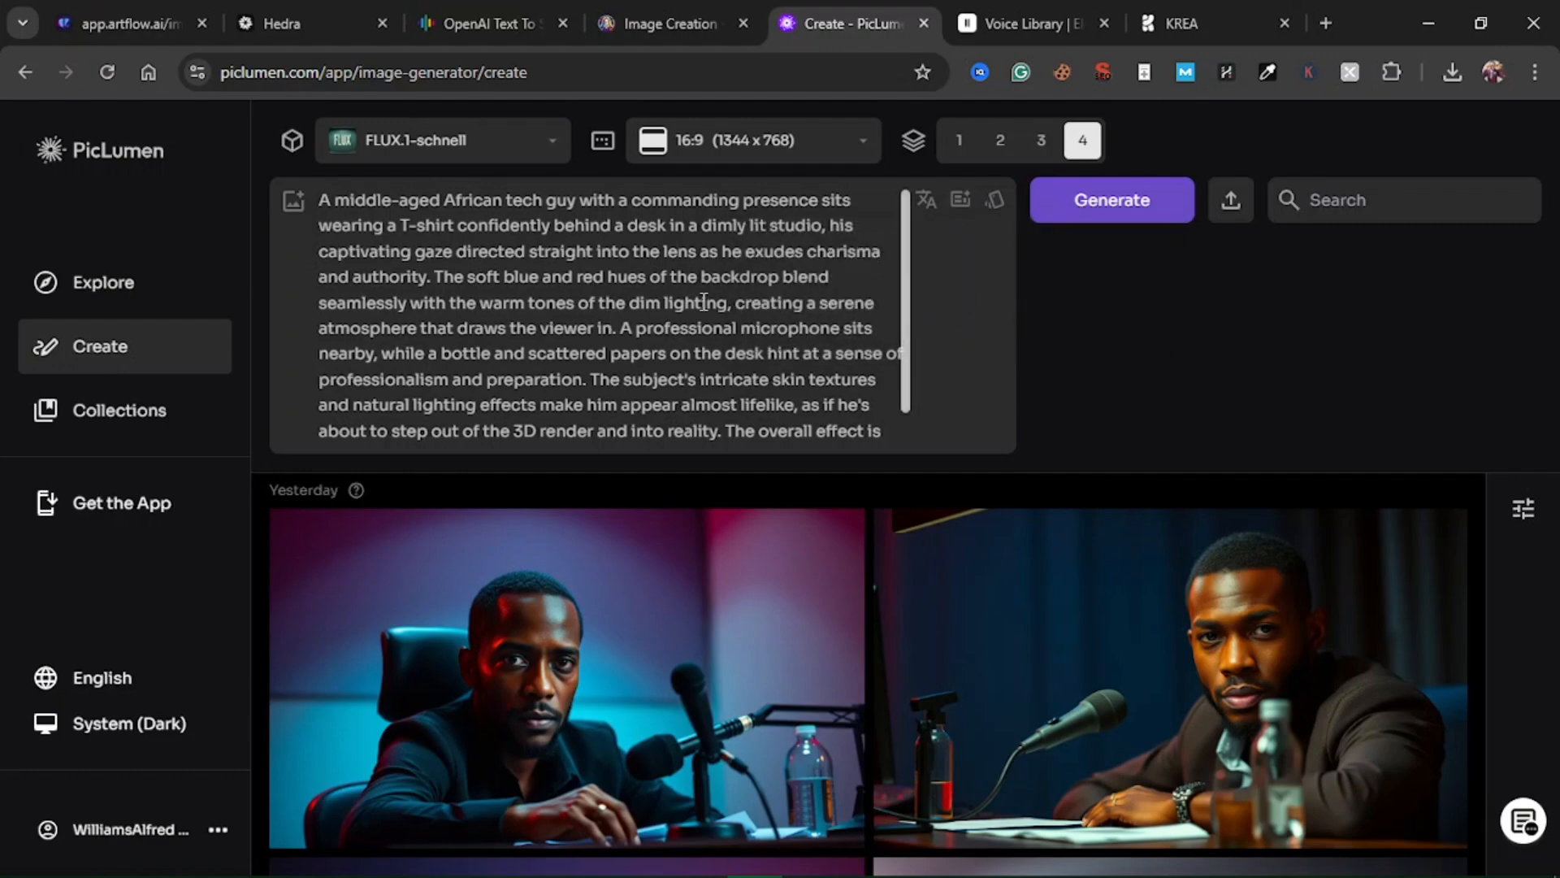
scroll(704, 302, down, 1)
scroll(703, 303, up, 1)
click(1114, 218)
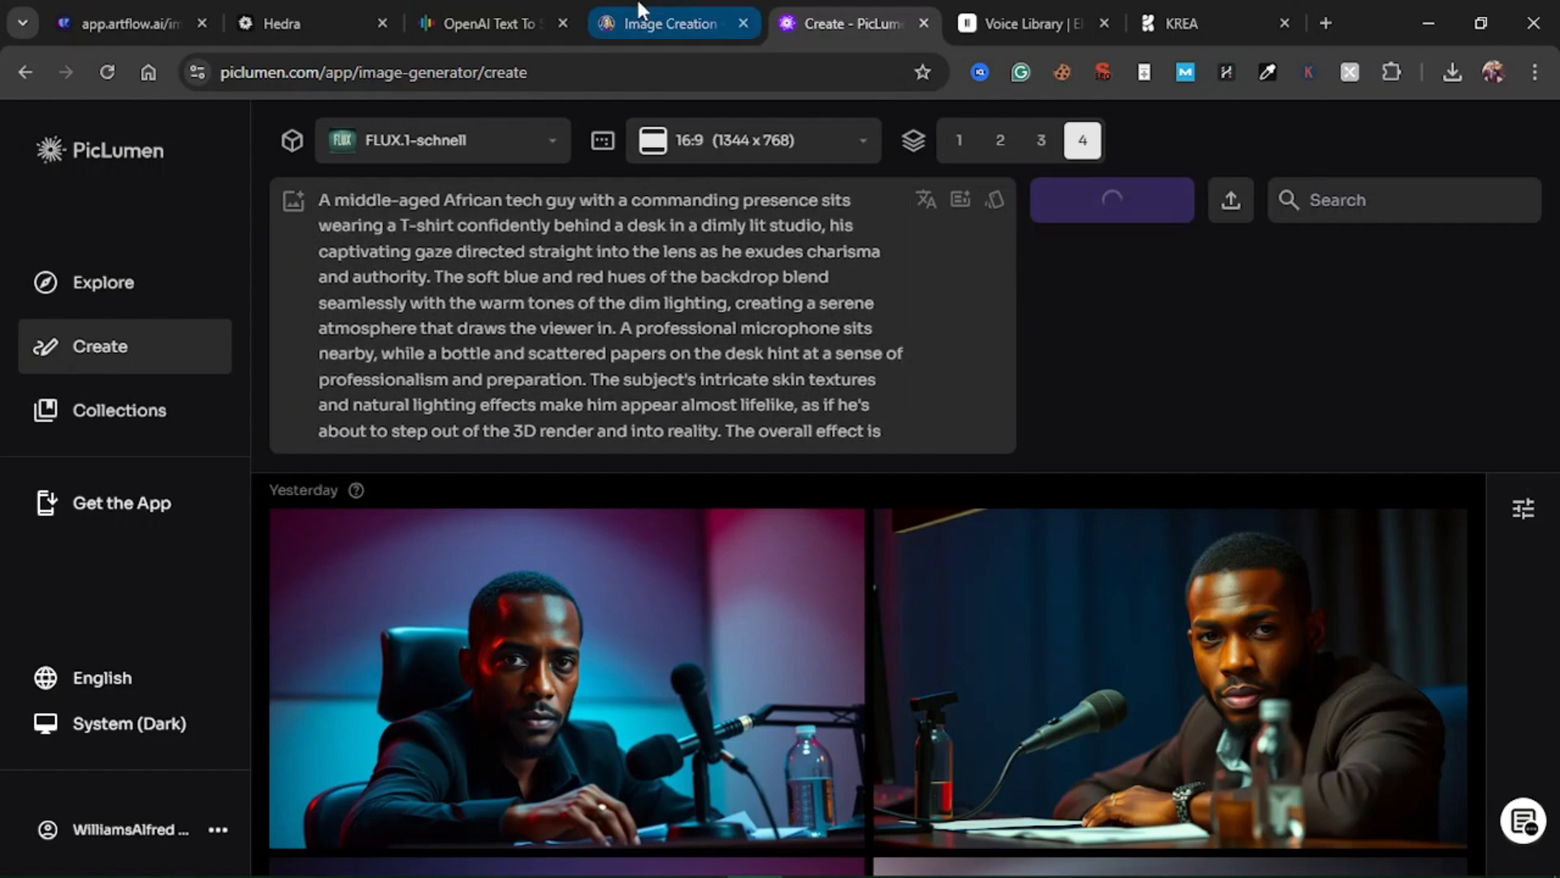
- Return to Artflow and inspect the gray T-shirt portrait and the dark T-shirt portrait with the wristwatch at full size
click(154, 18)
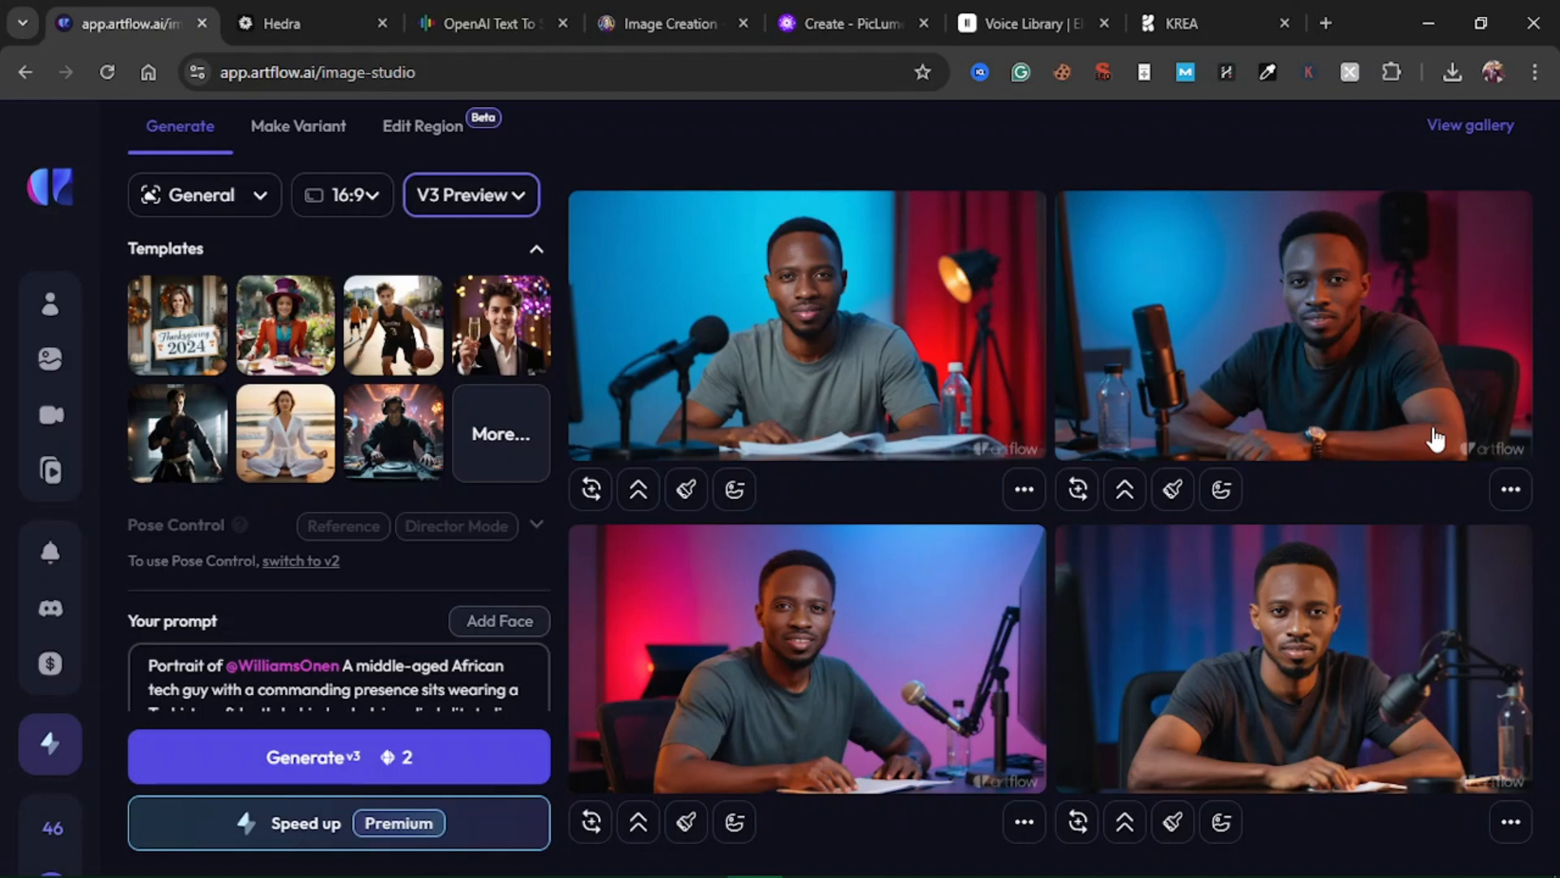
click(904, 352)
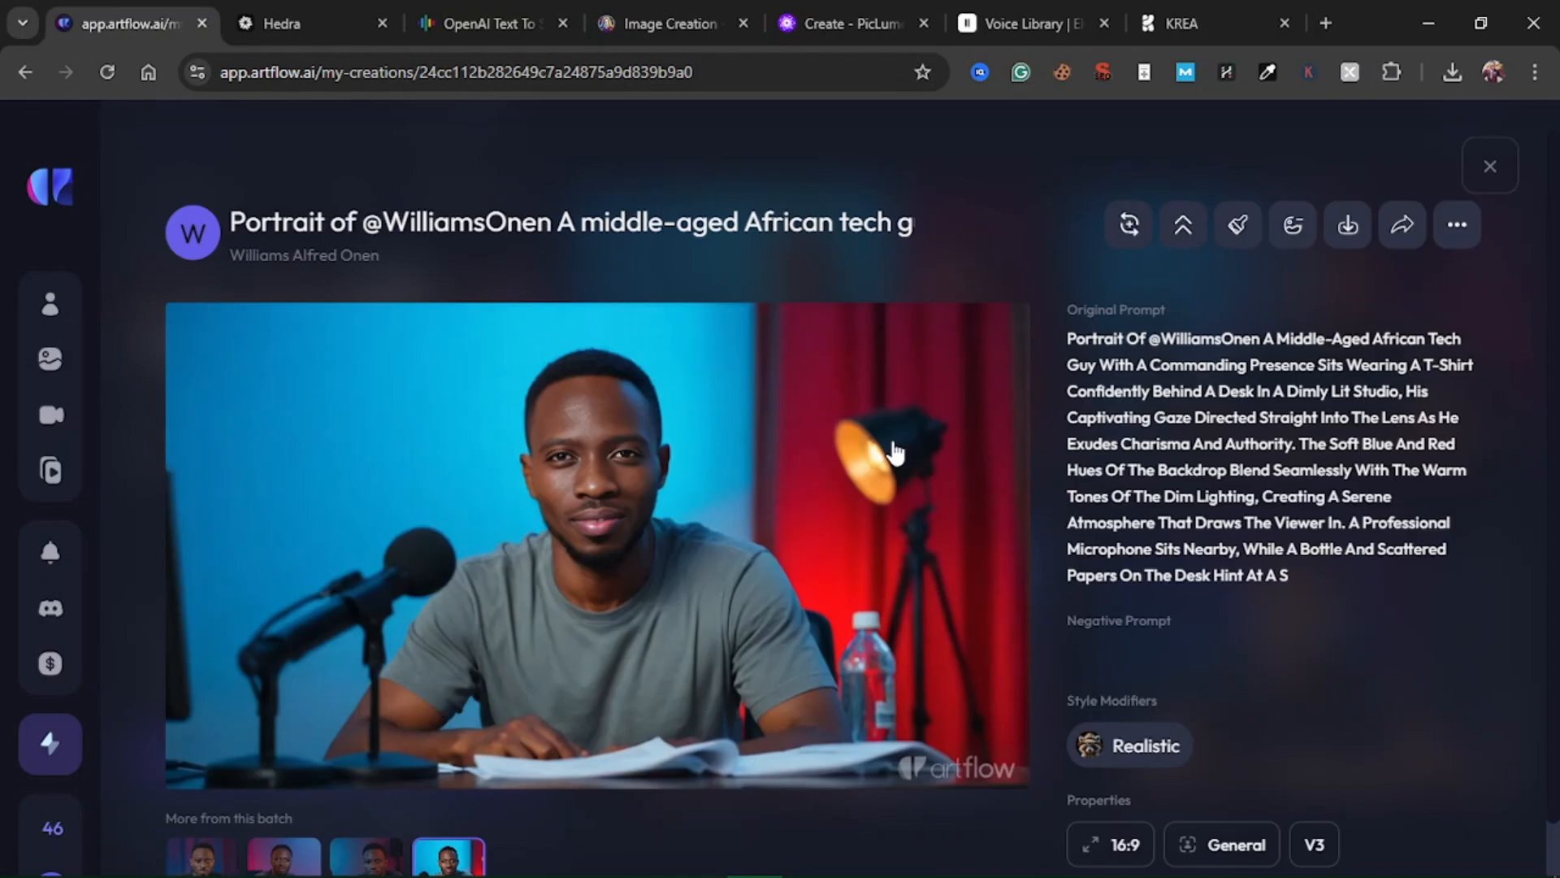
click(366, 853)
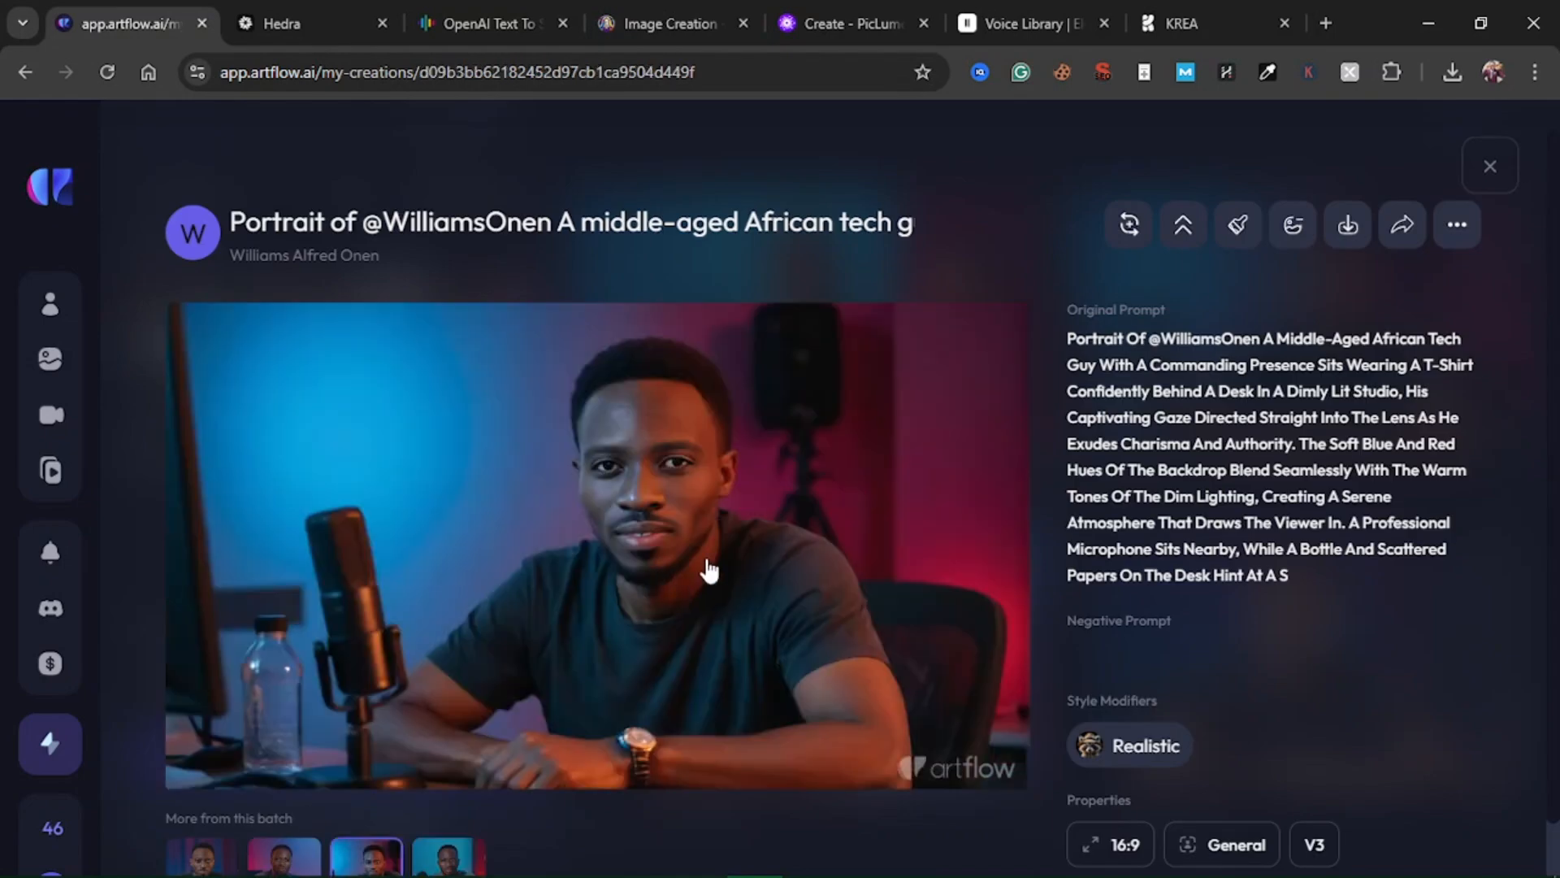
scroll(708, 571, down, 1)
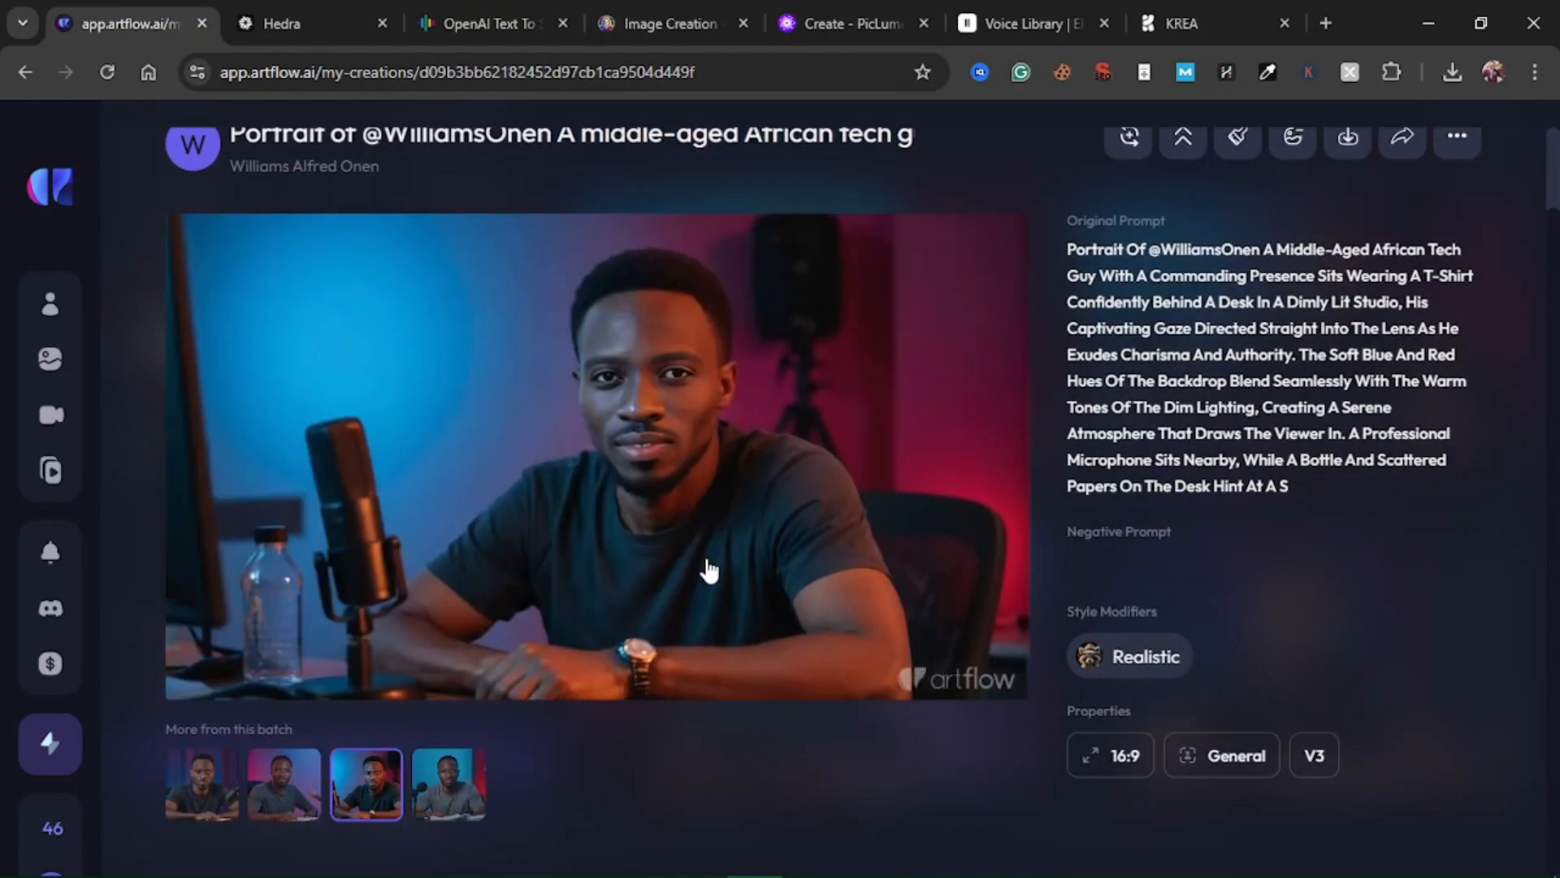
scroll(1062, 418, up, 1)
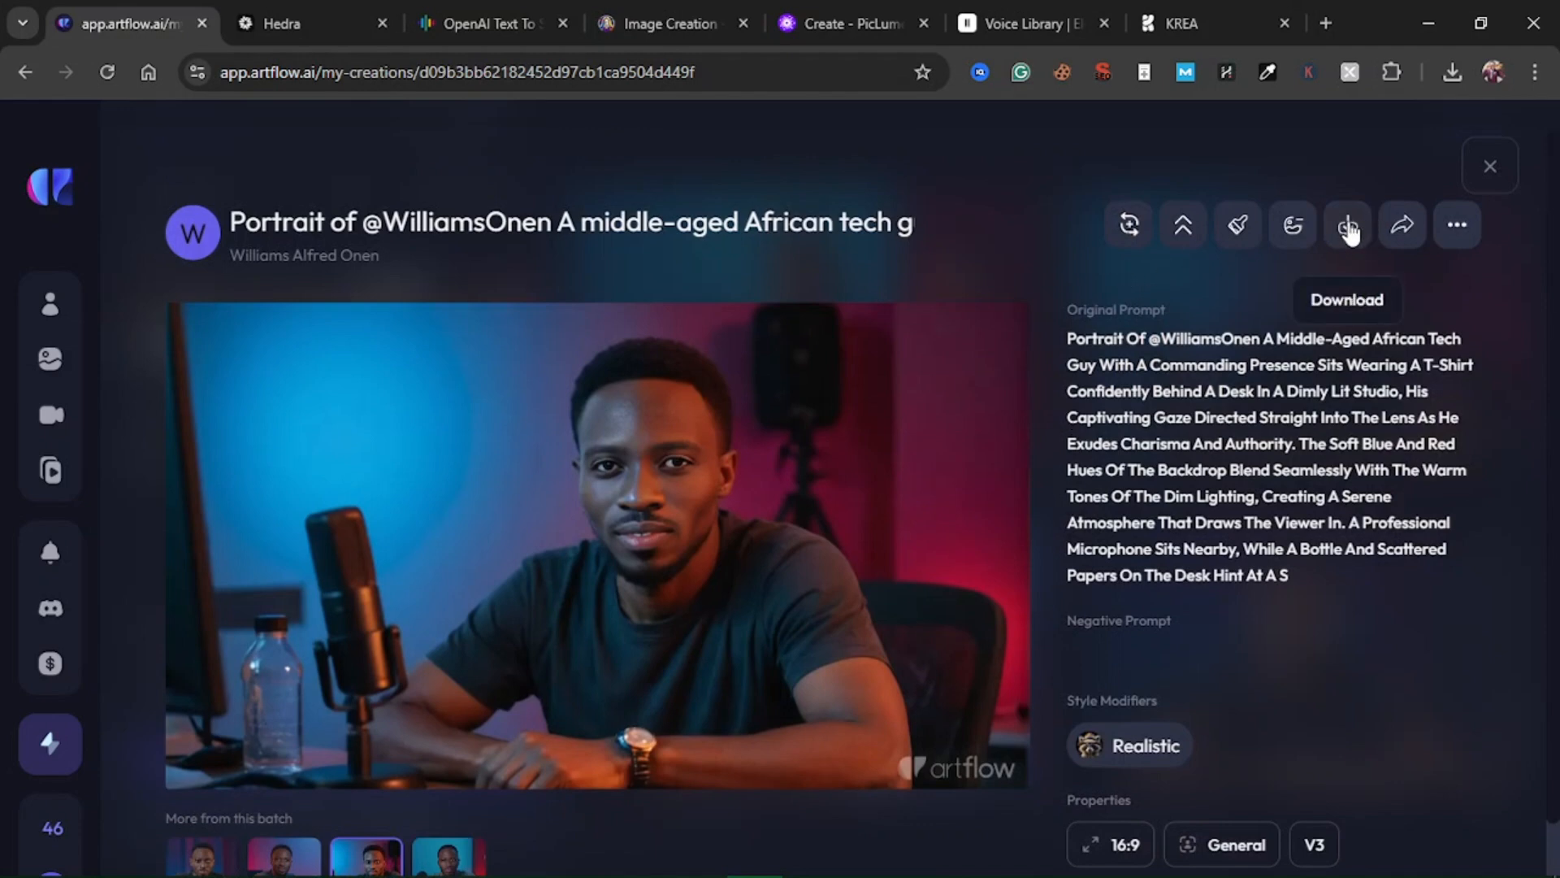
scroll(931, 407, down, 1)
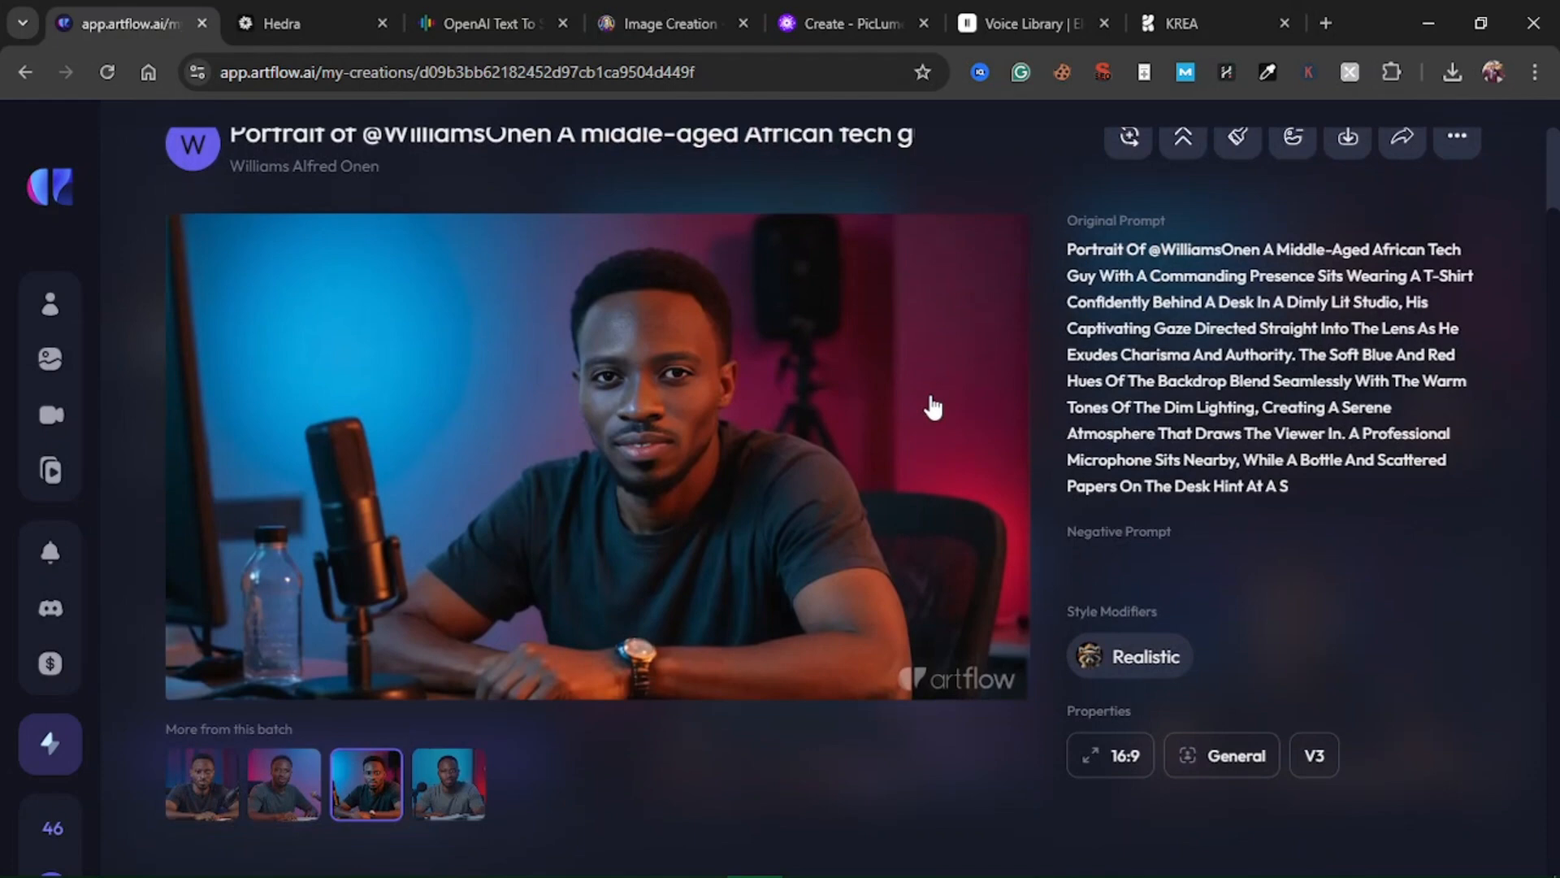
- Upscale the Artflow portrait of the man in the dark T-shirt with the wristwatch to 2k
scroll(933, 406, up, 1)
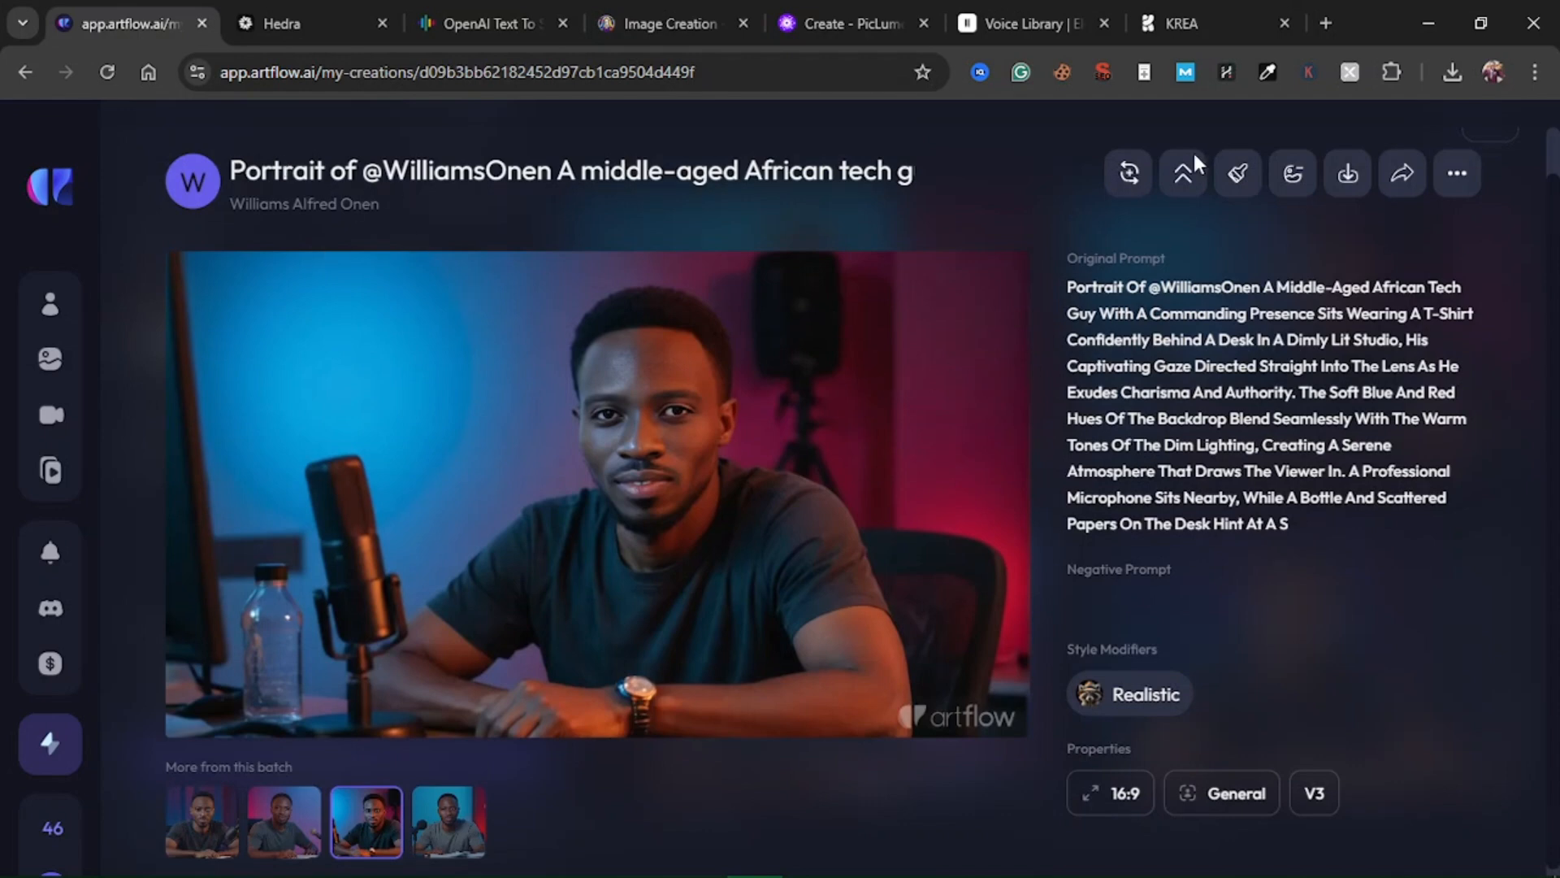
mouse_move(1185, 176)
mouse_move(45, 837)
click(1351, 177)
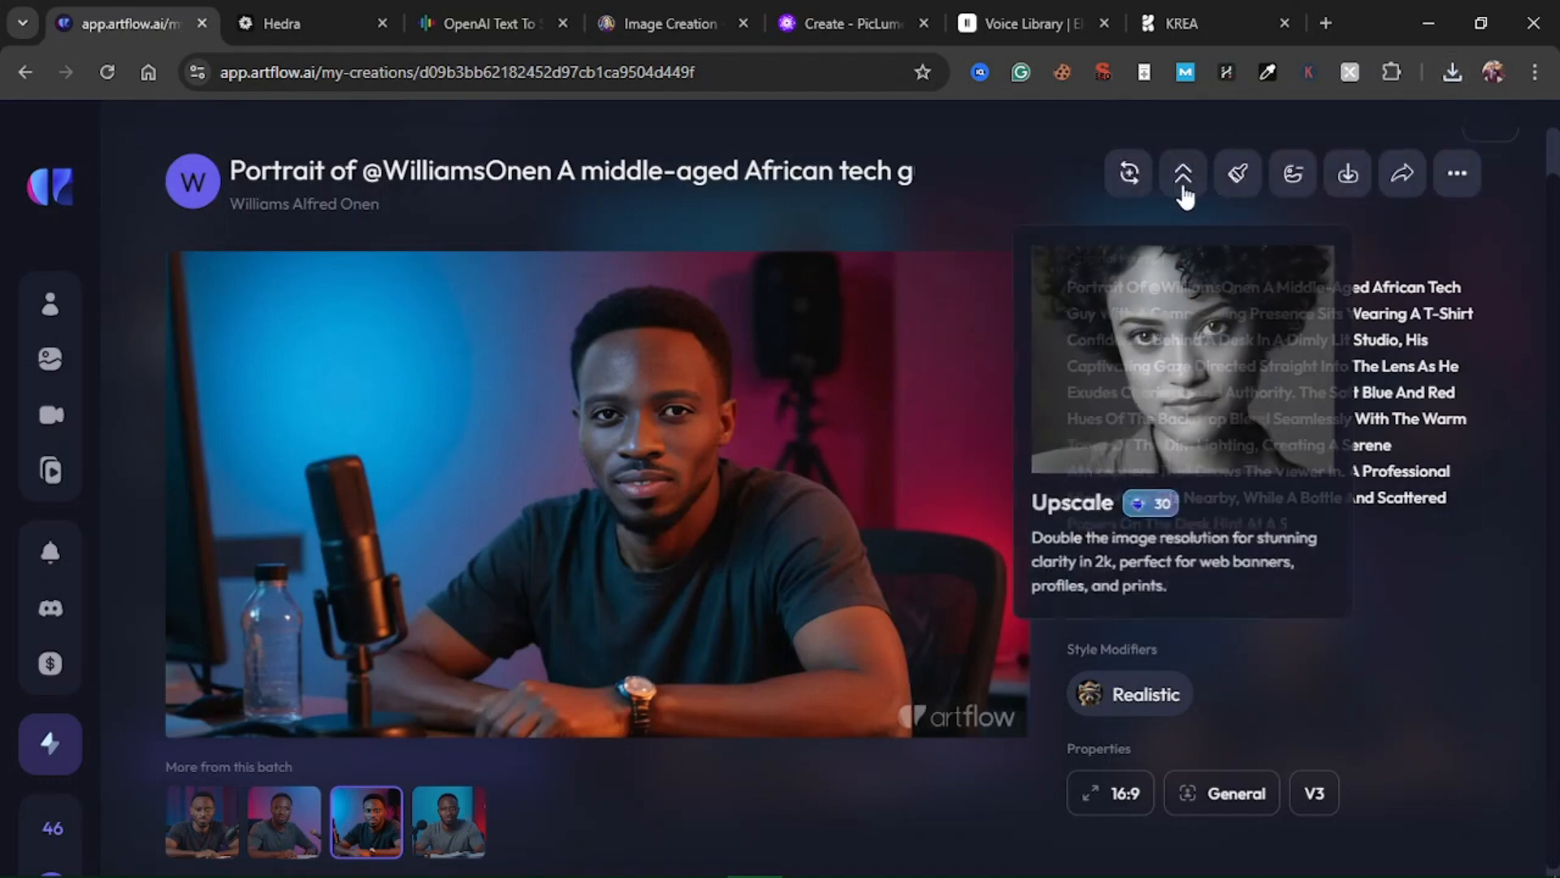
mouse_move(8, 720)
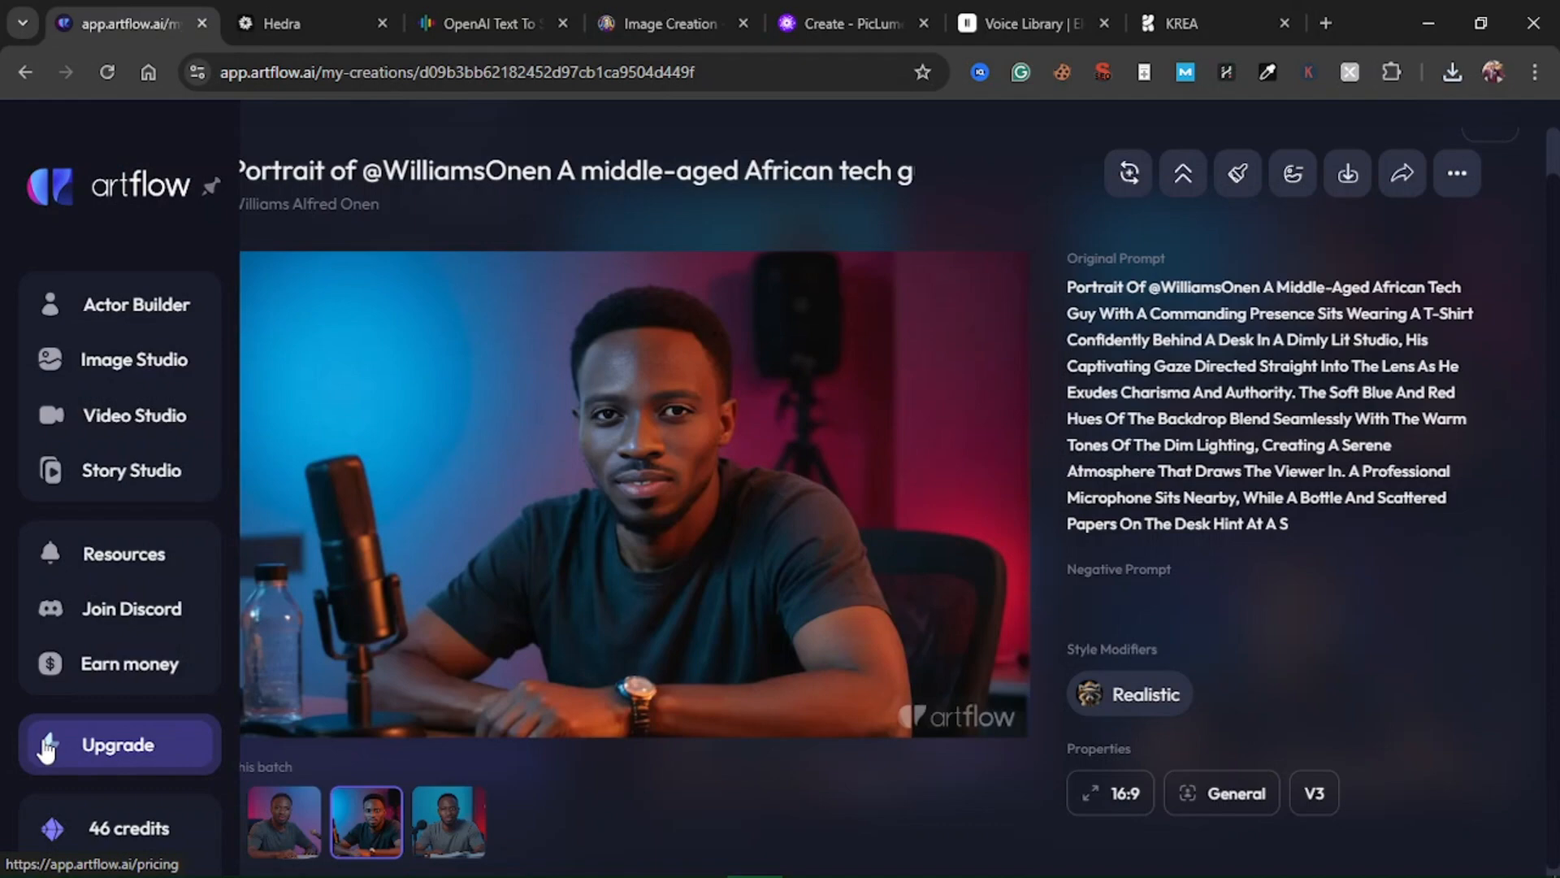
click(1183, 184)
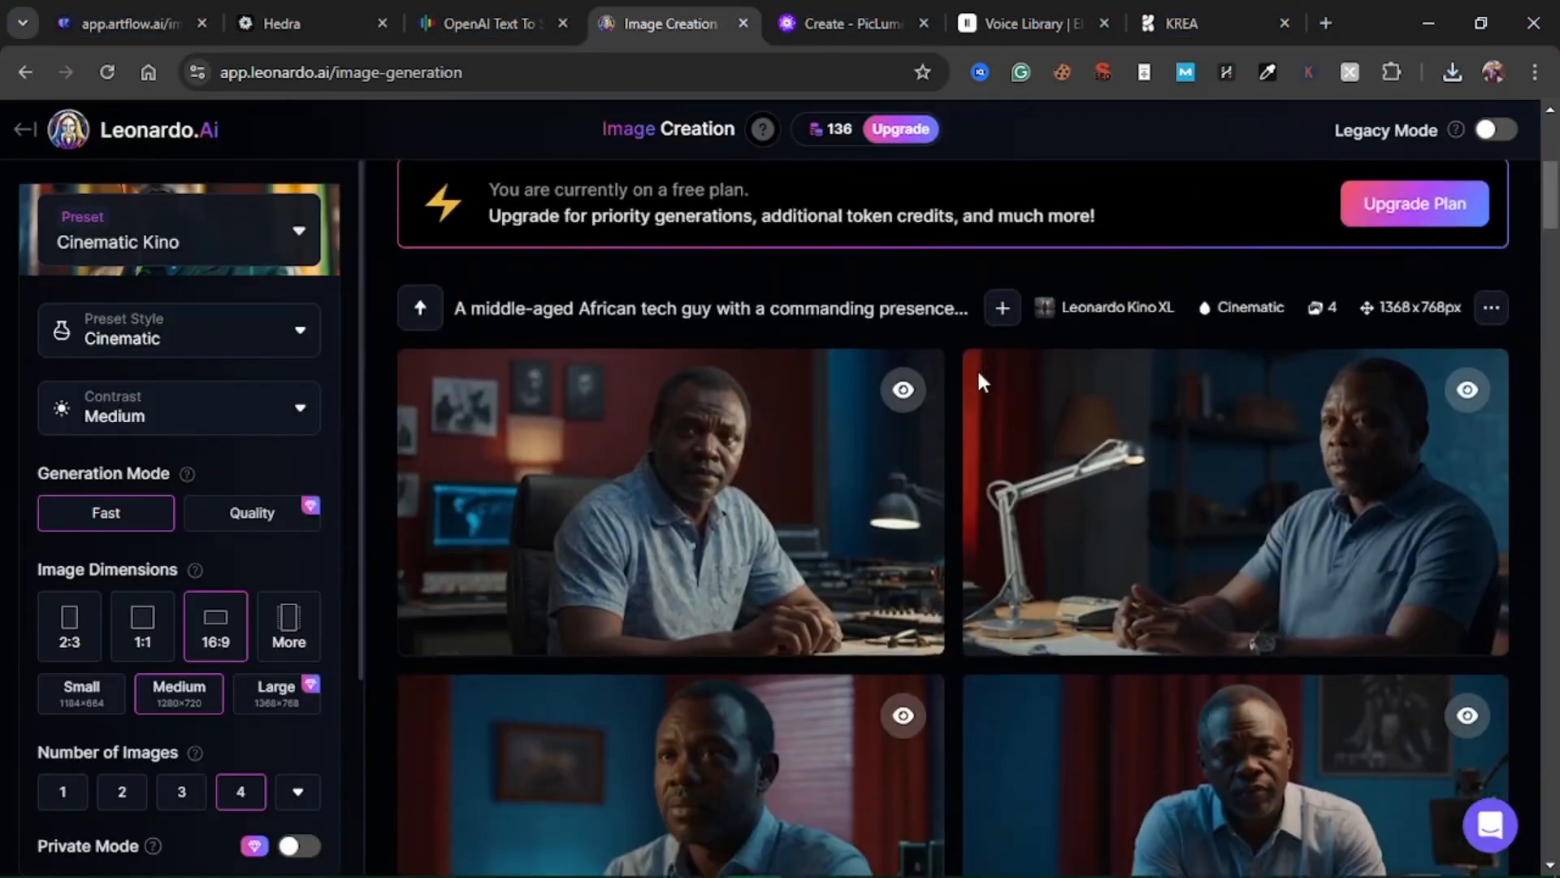
- Switch to Leonardo.Ai and review the four generated studio portraits of the middle-aged African tech guy
scroll(977, 368, down, 2)
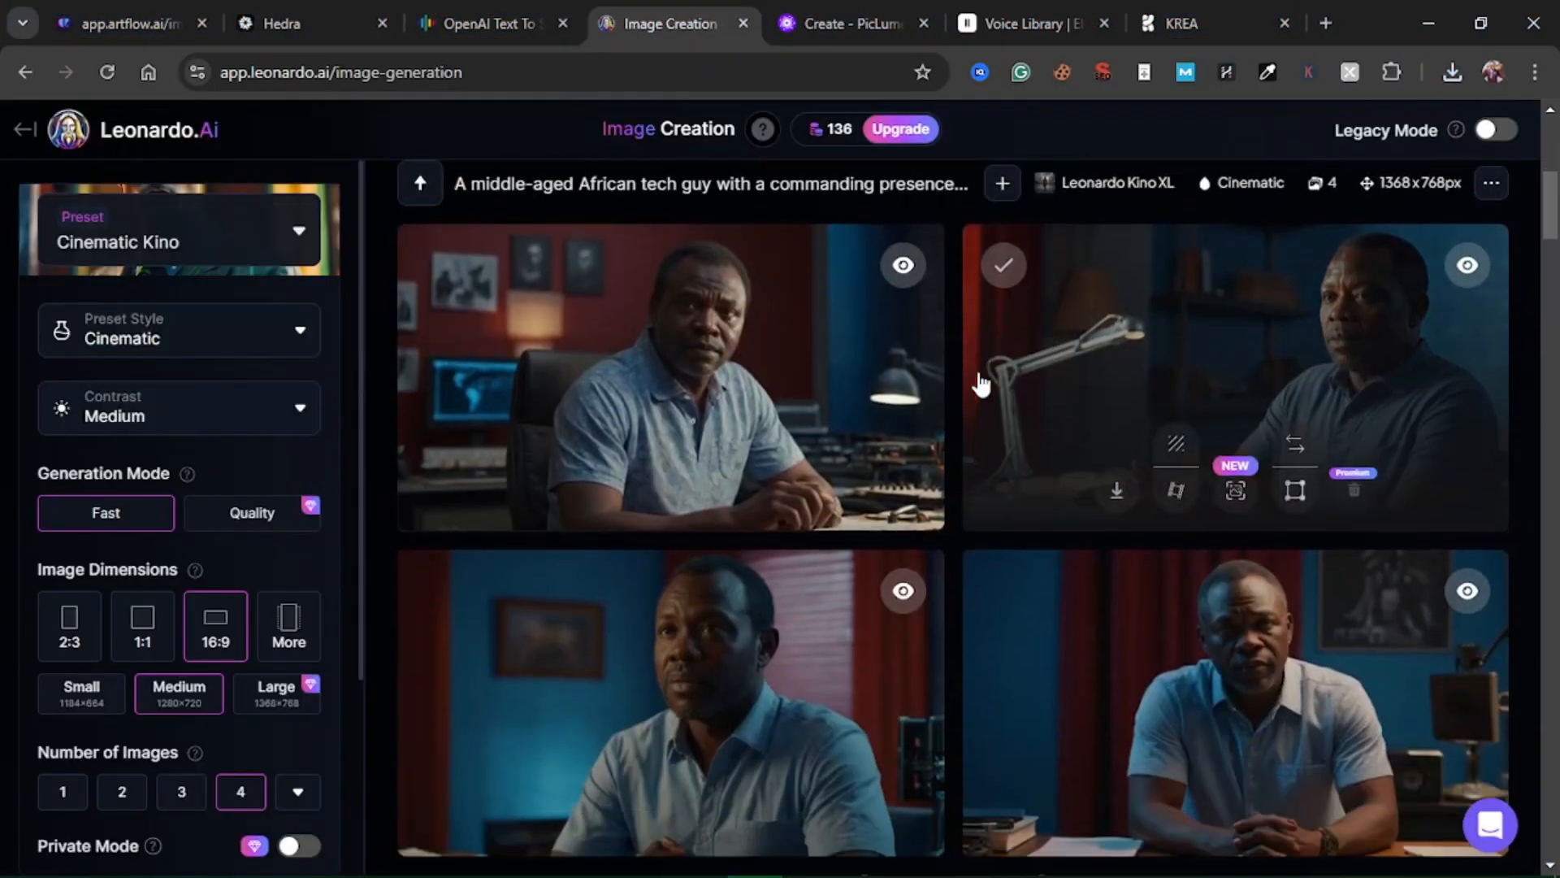
scroll(982, 385, down, 1)
scroll(981, 385, up, 2)
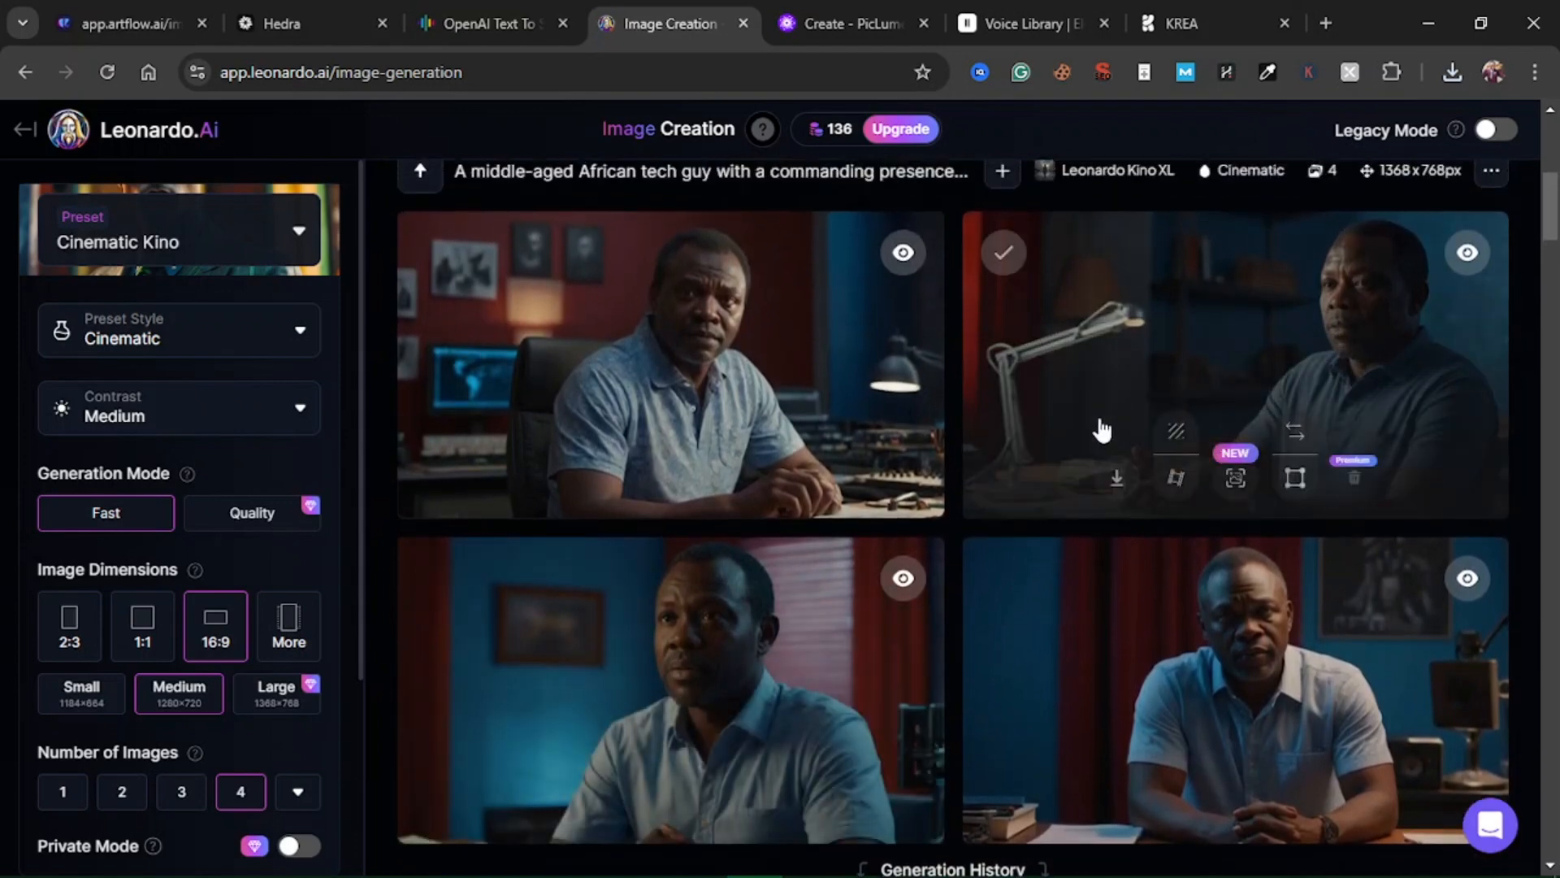
scroll(1241, 435, down, 1)
scroll(1241, 434, down, 5)
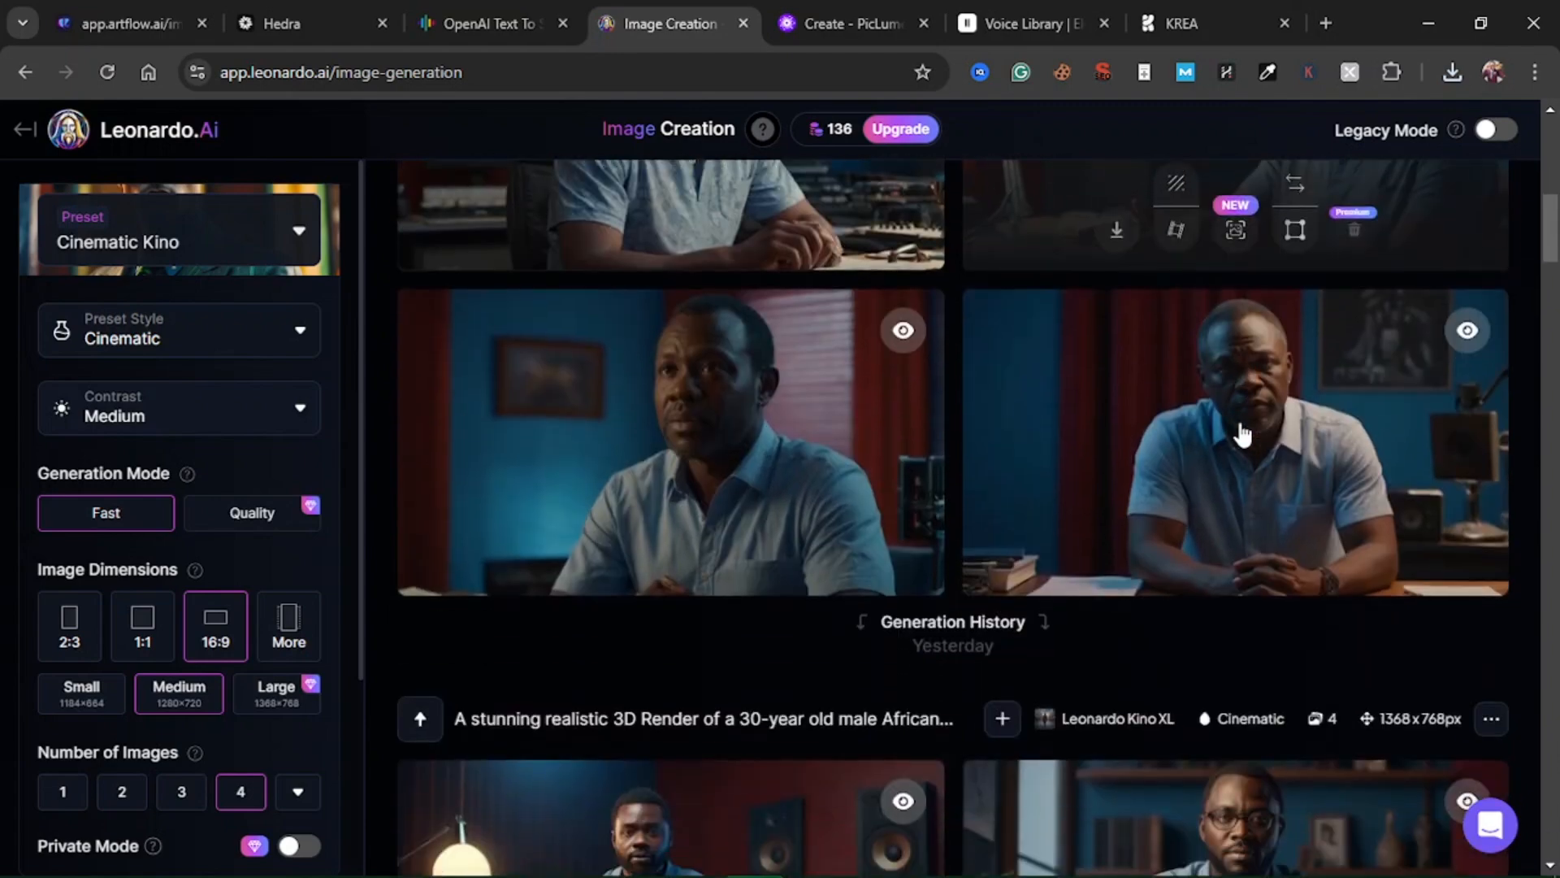
scroll(1241, 429, up, 7)
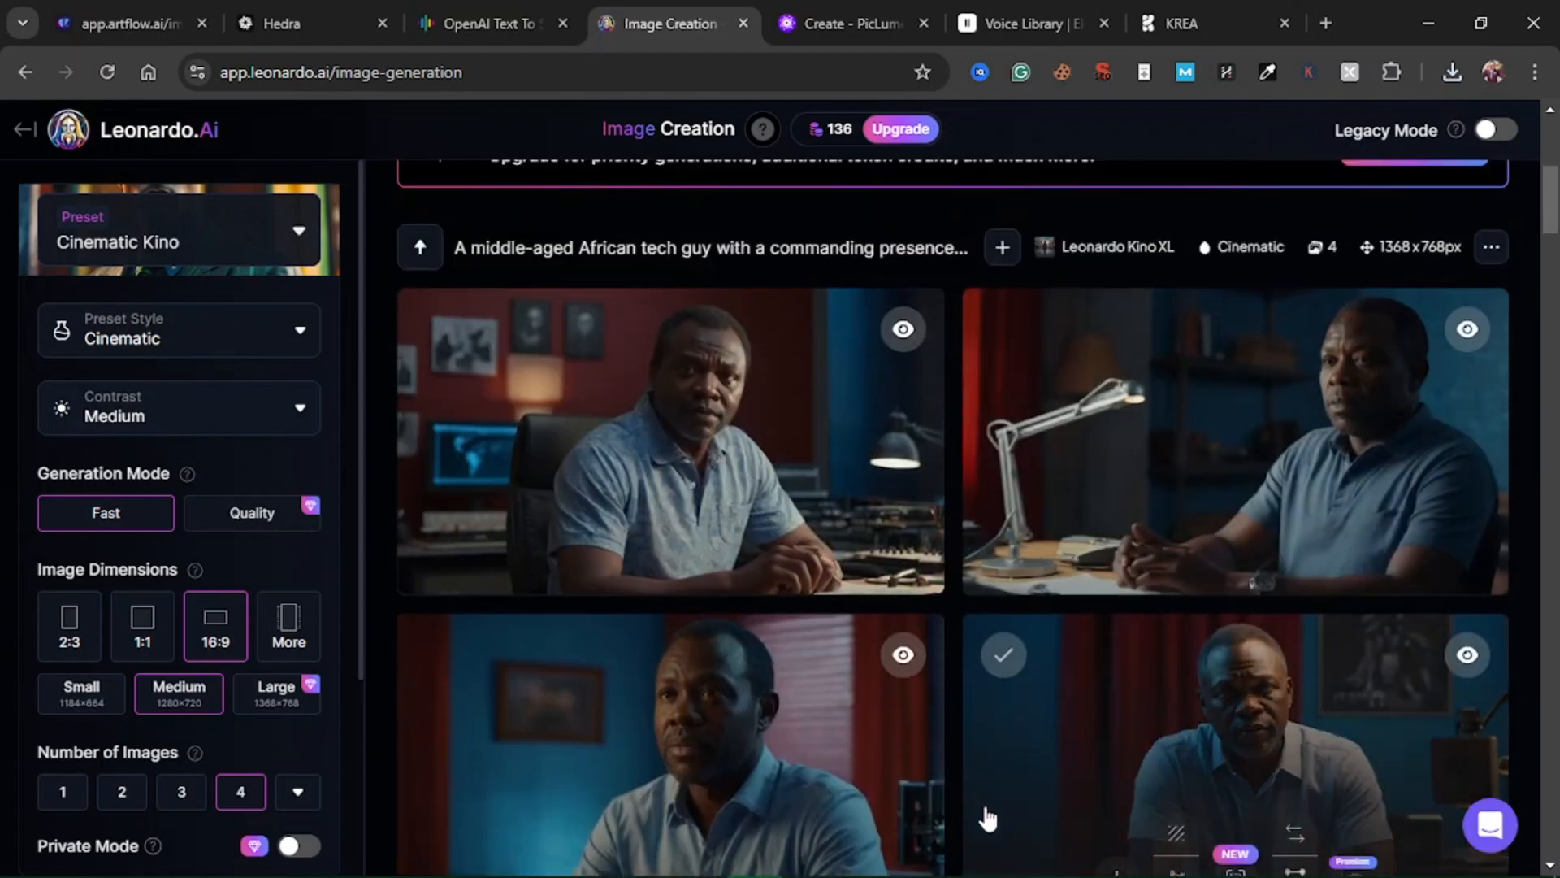
mouse_move(1436, 426)
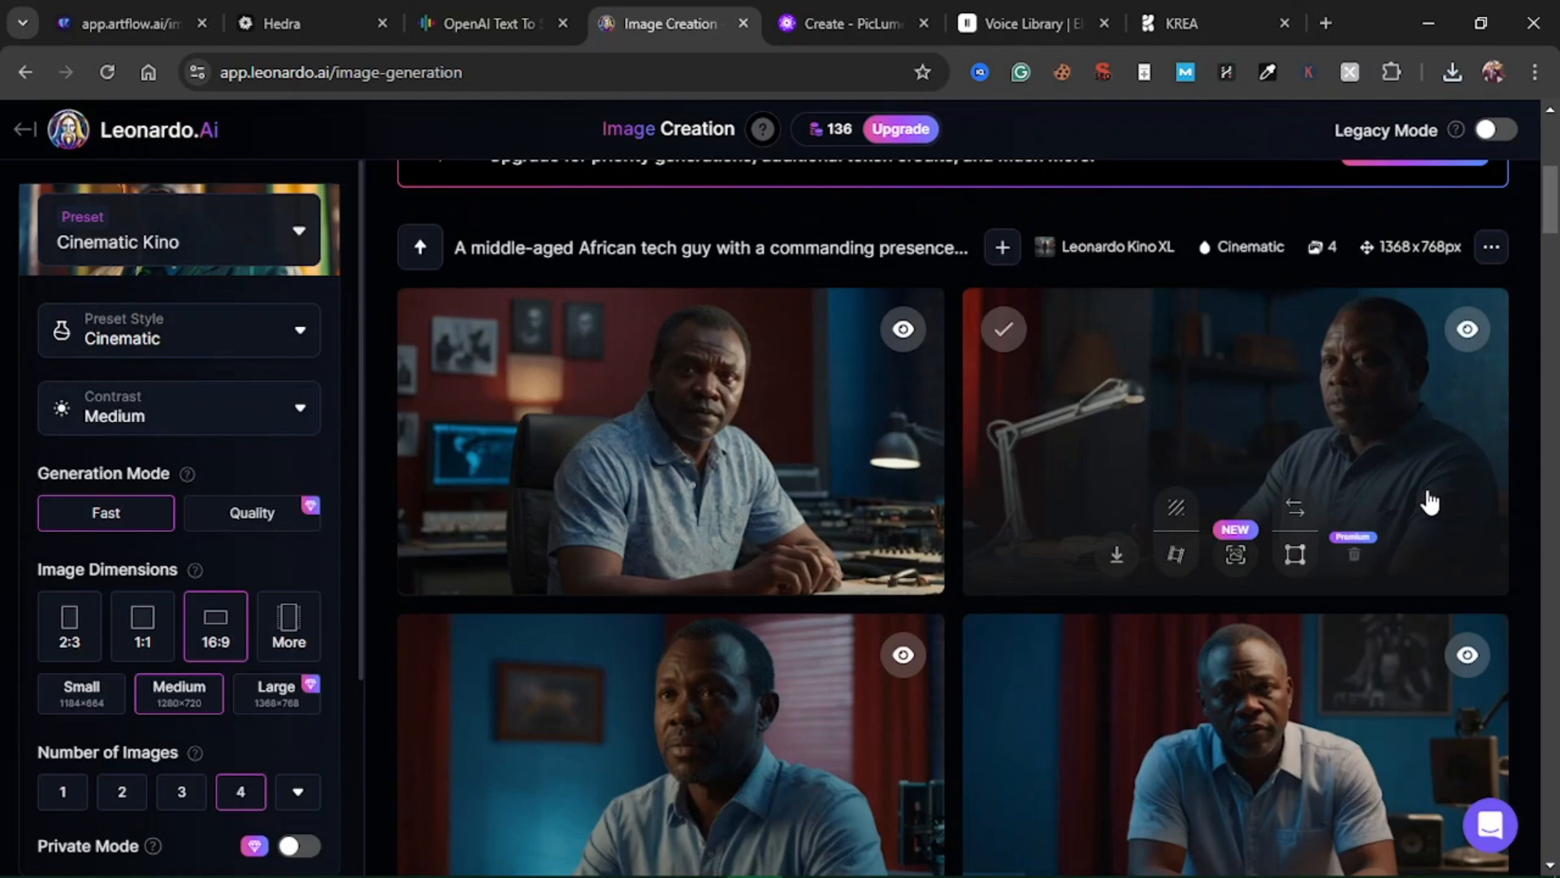
- Switch to PicLumen and look over the four newly generated studio portraits
click(878, 11)
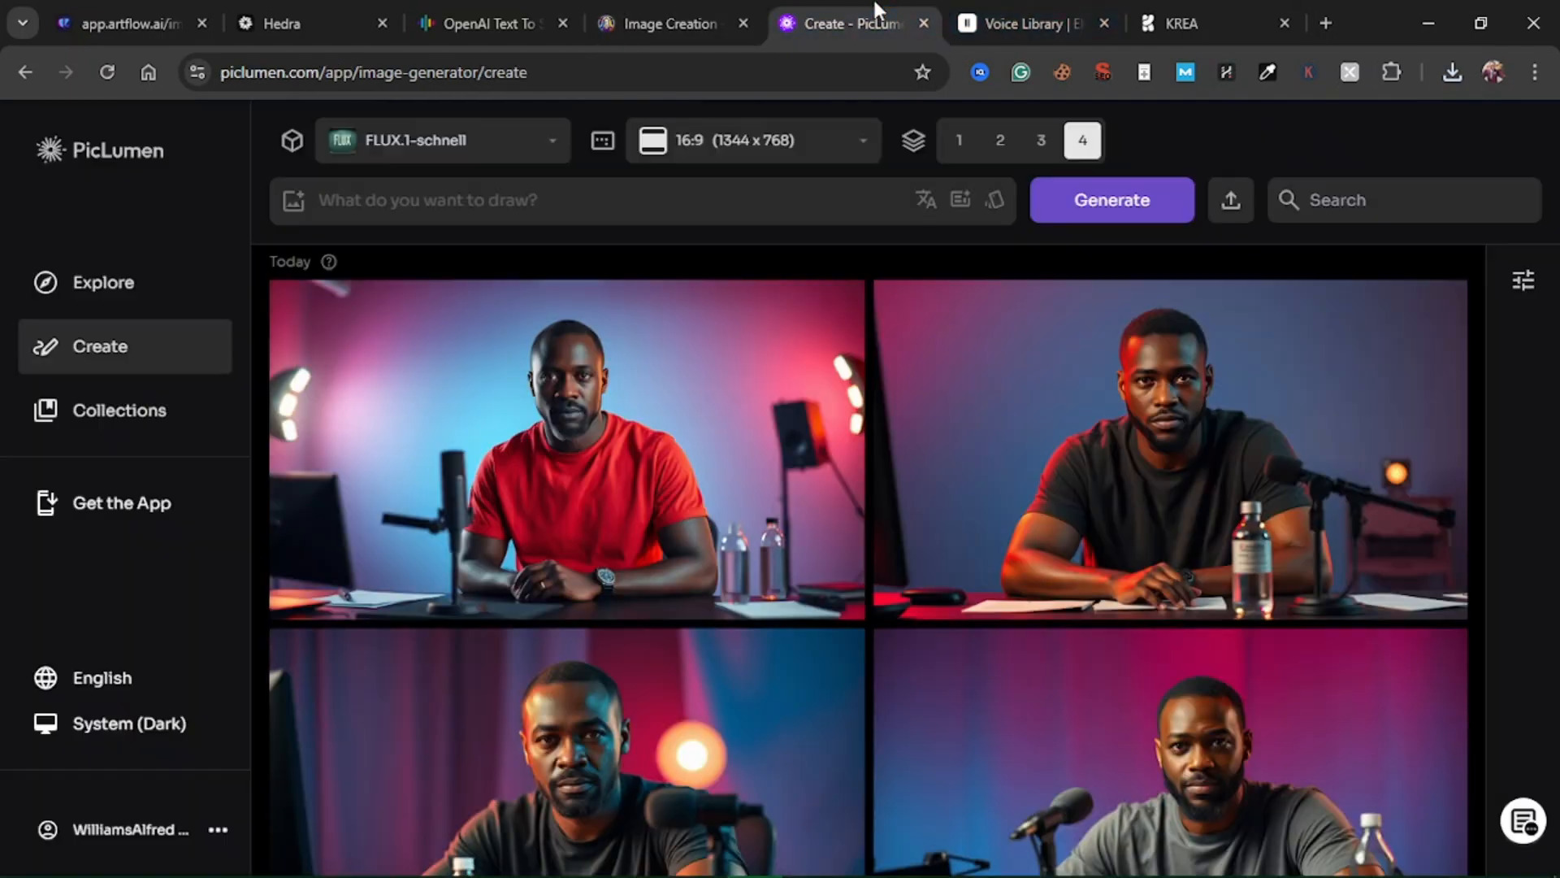
click(1440, 592)
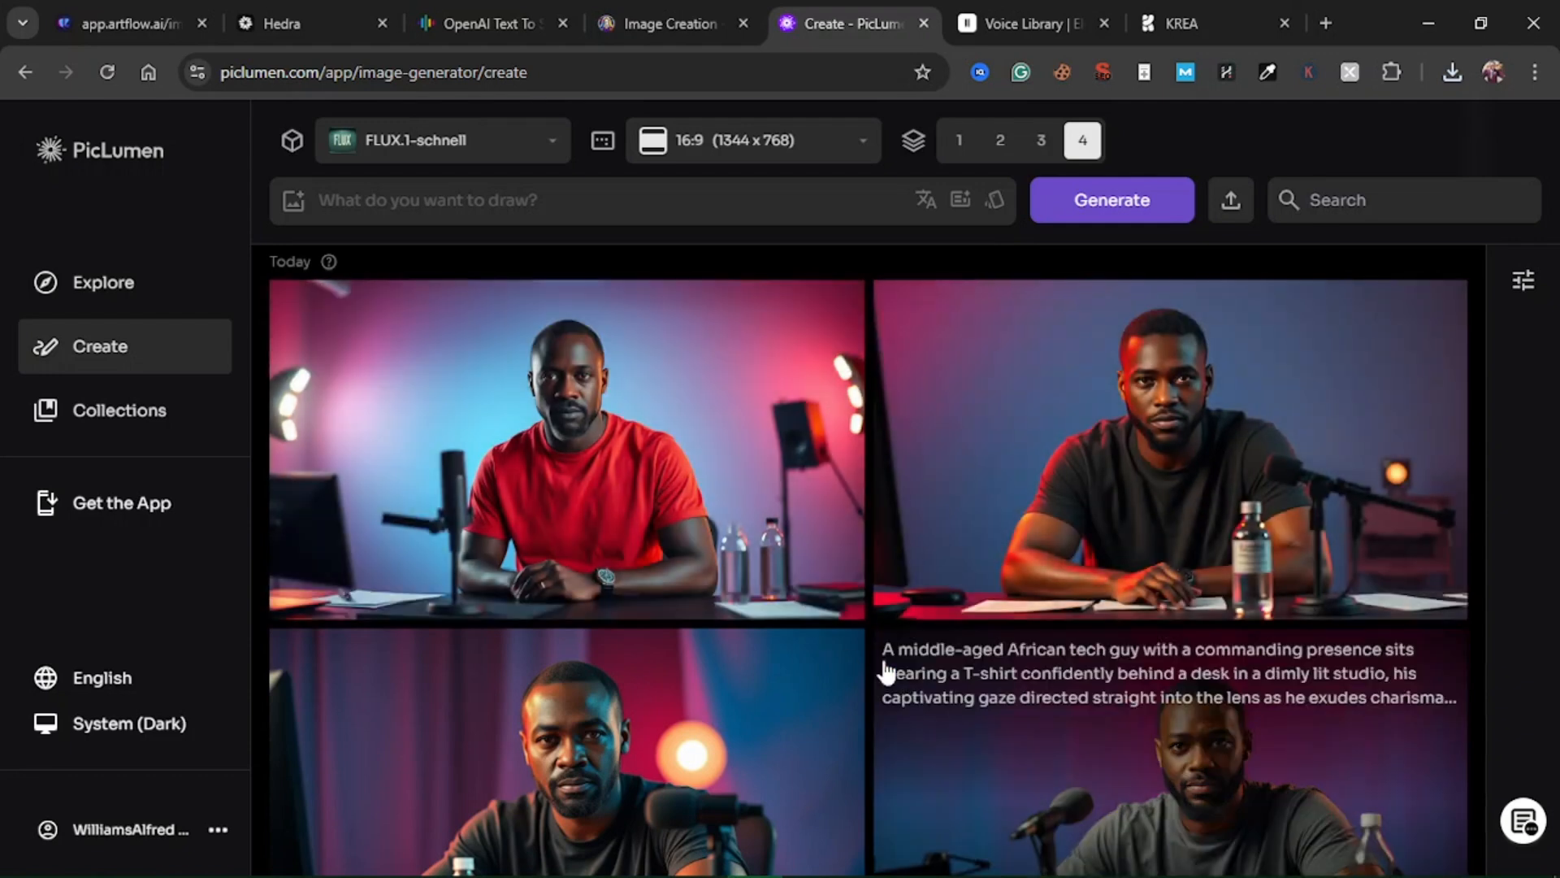
scroll(886, 671, down, 3)
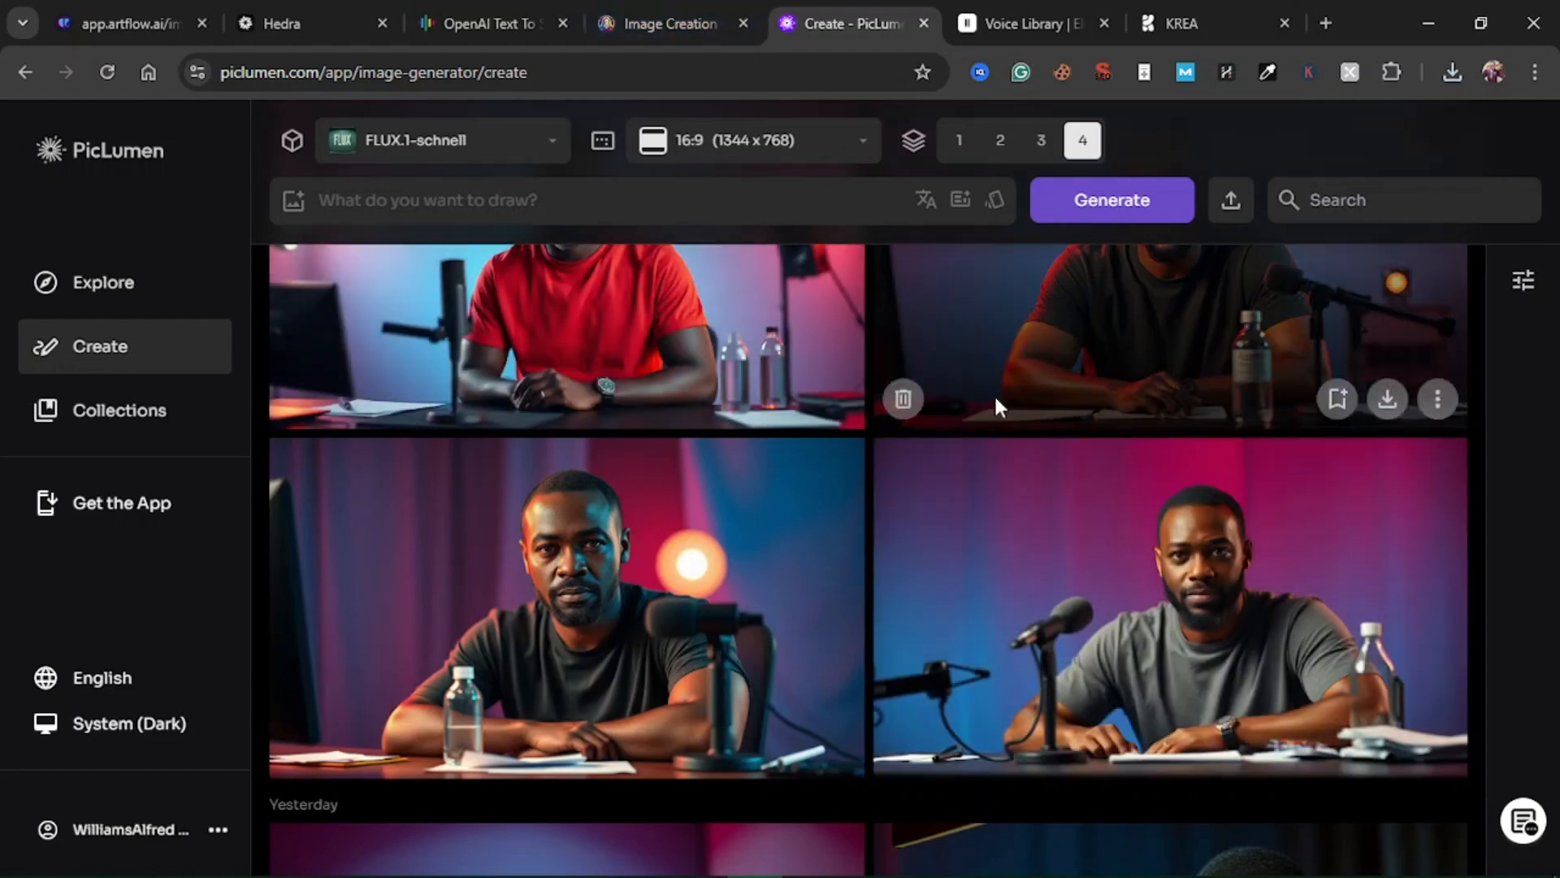
scroll(981, 543, up, 3)
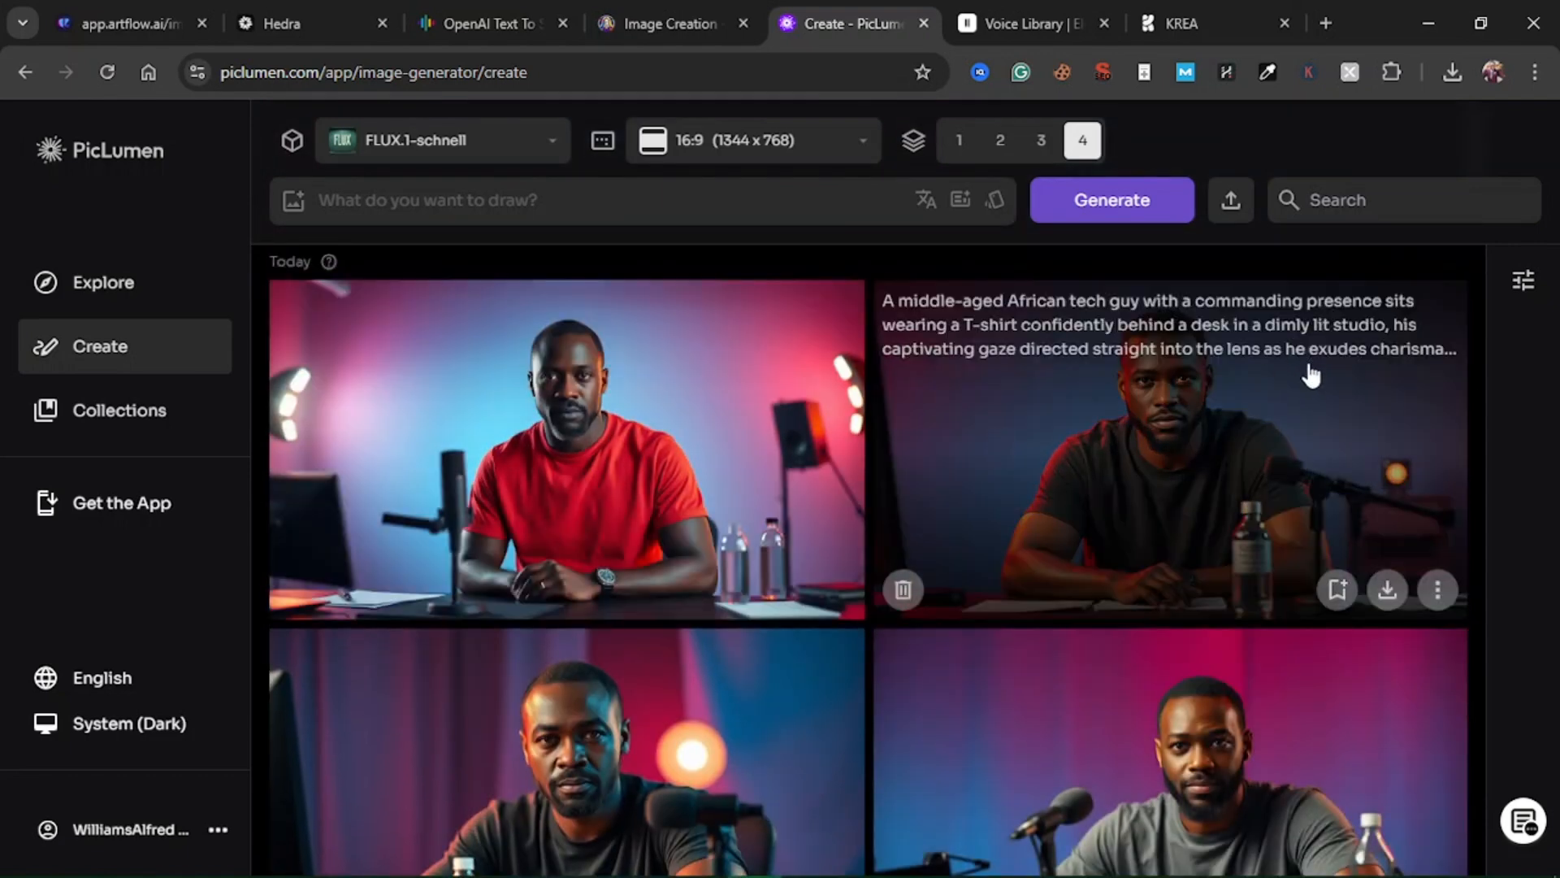
- Compare the PicLumen portraits at full size, finishing on the black T-shirt portrait with the labelled bottle and plain blue backdrop
click(1159, 465)
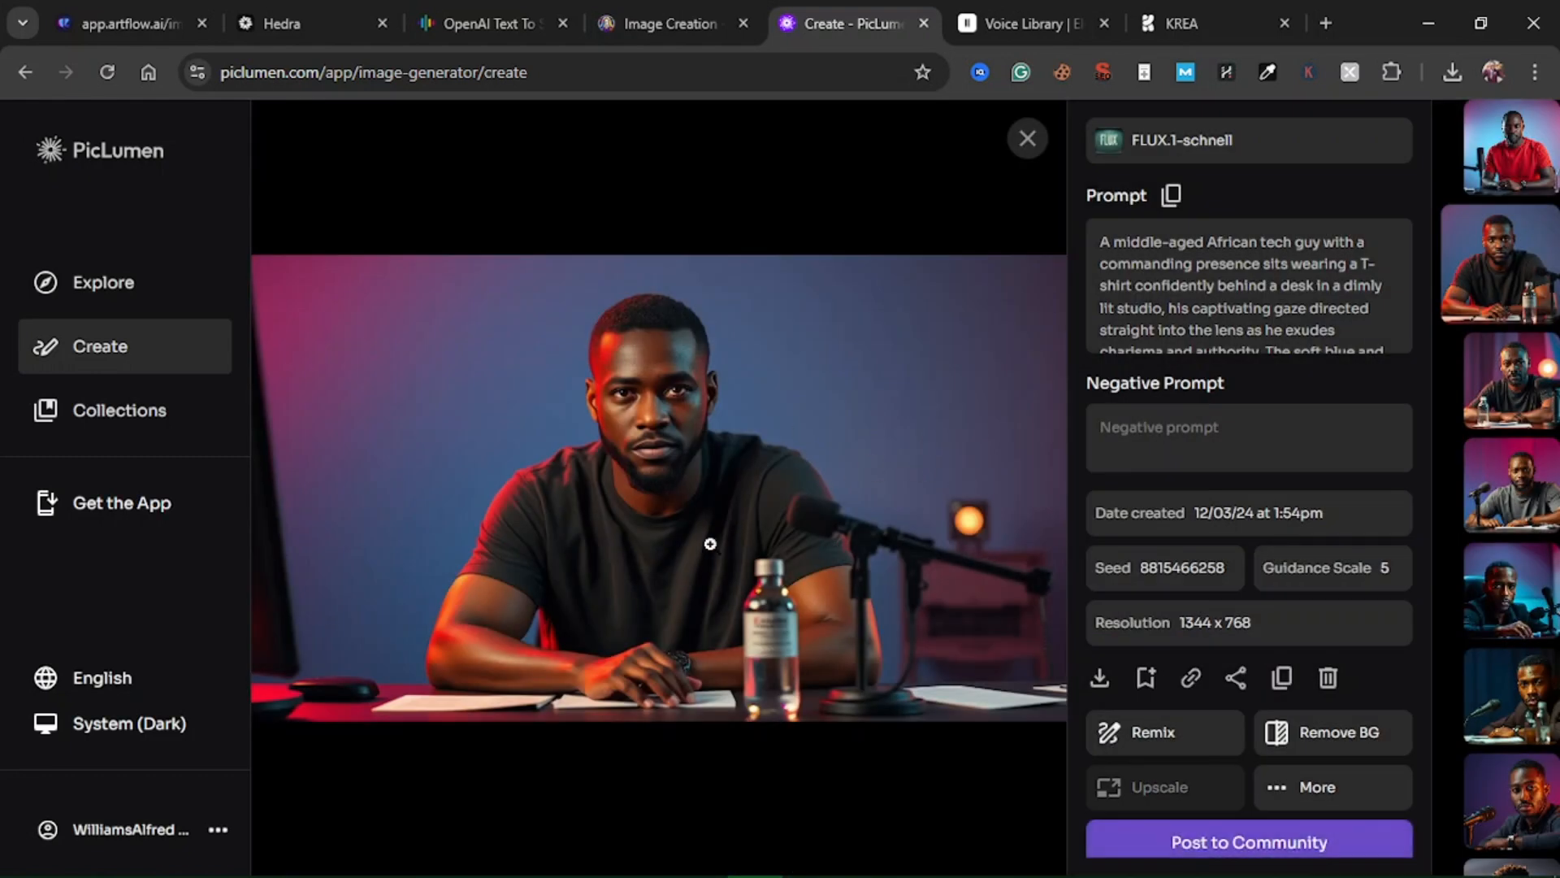
key(Right)
key(Right)
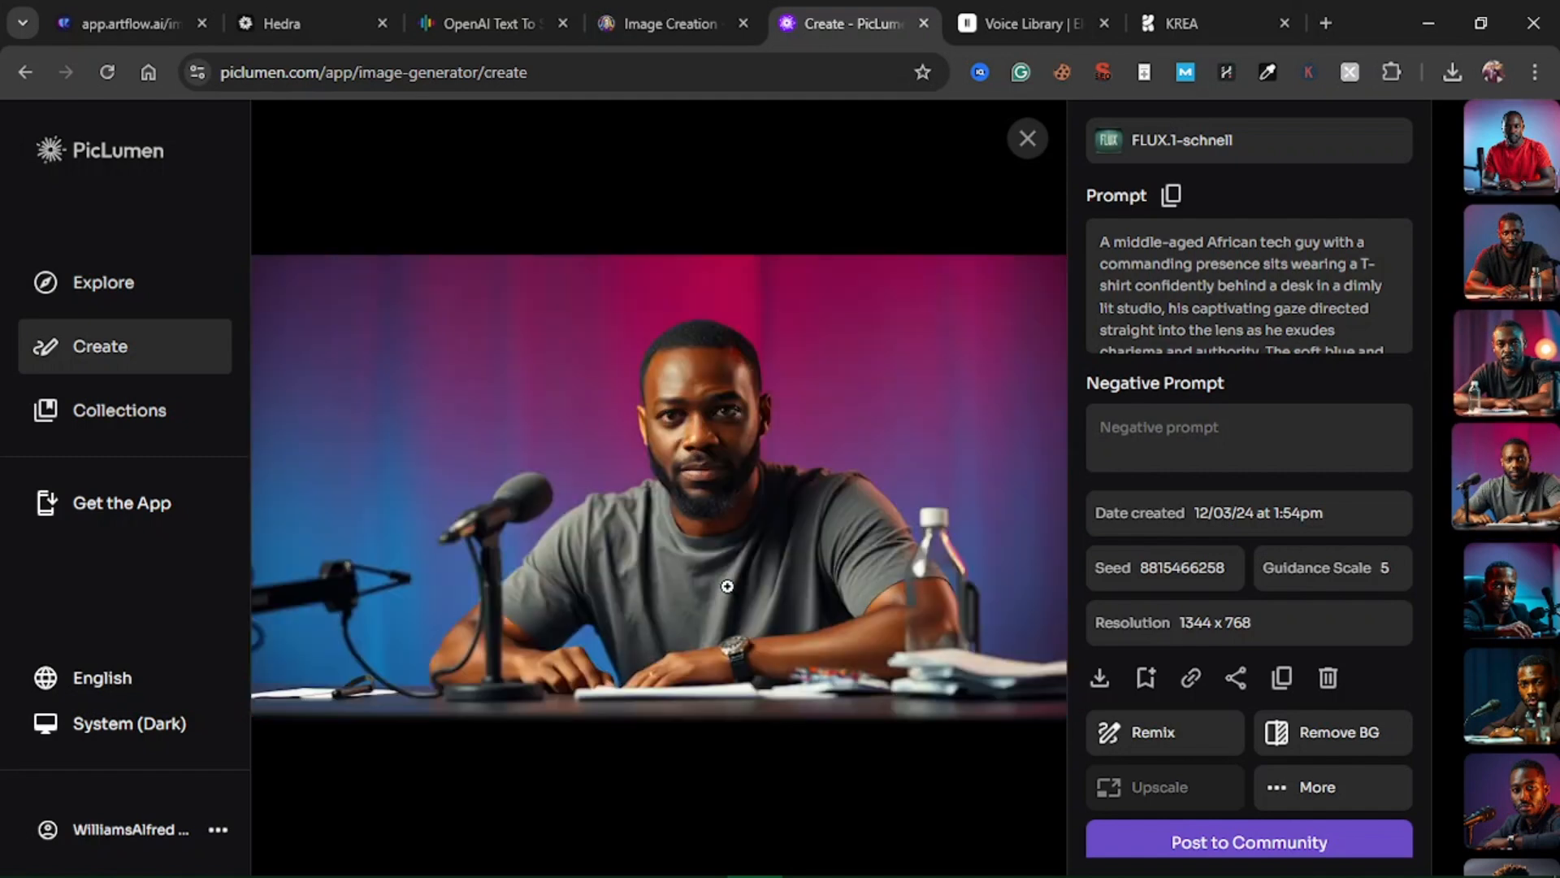
key(Right)
key(Left)
key(Left)
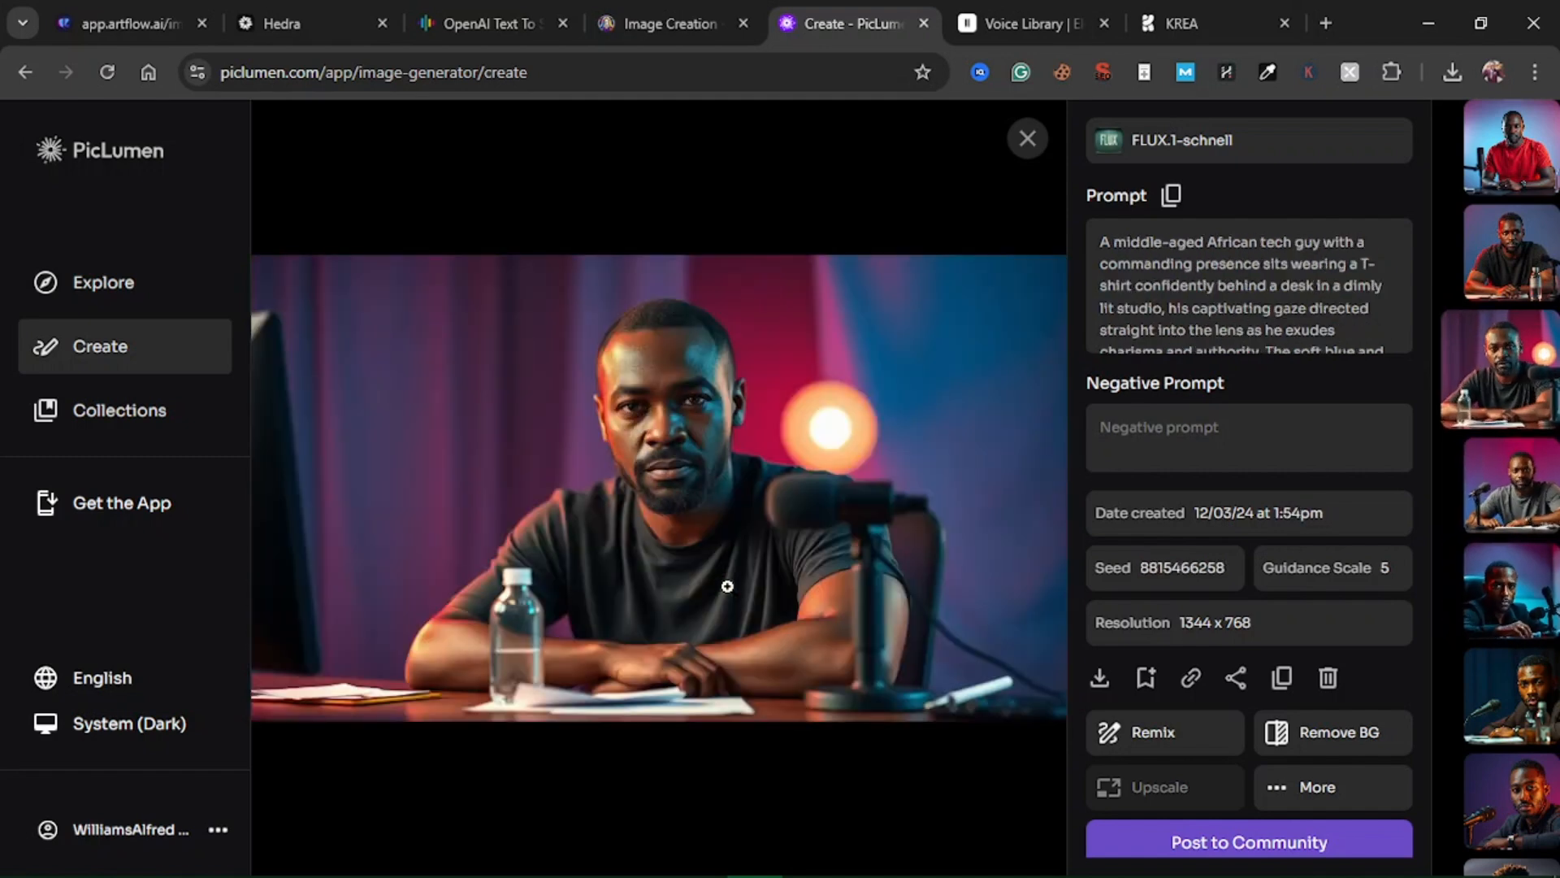
key(Left)
key(Left)
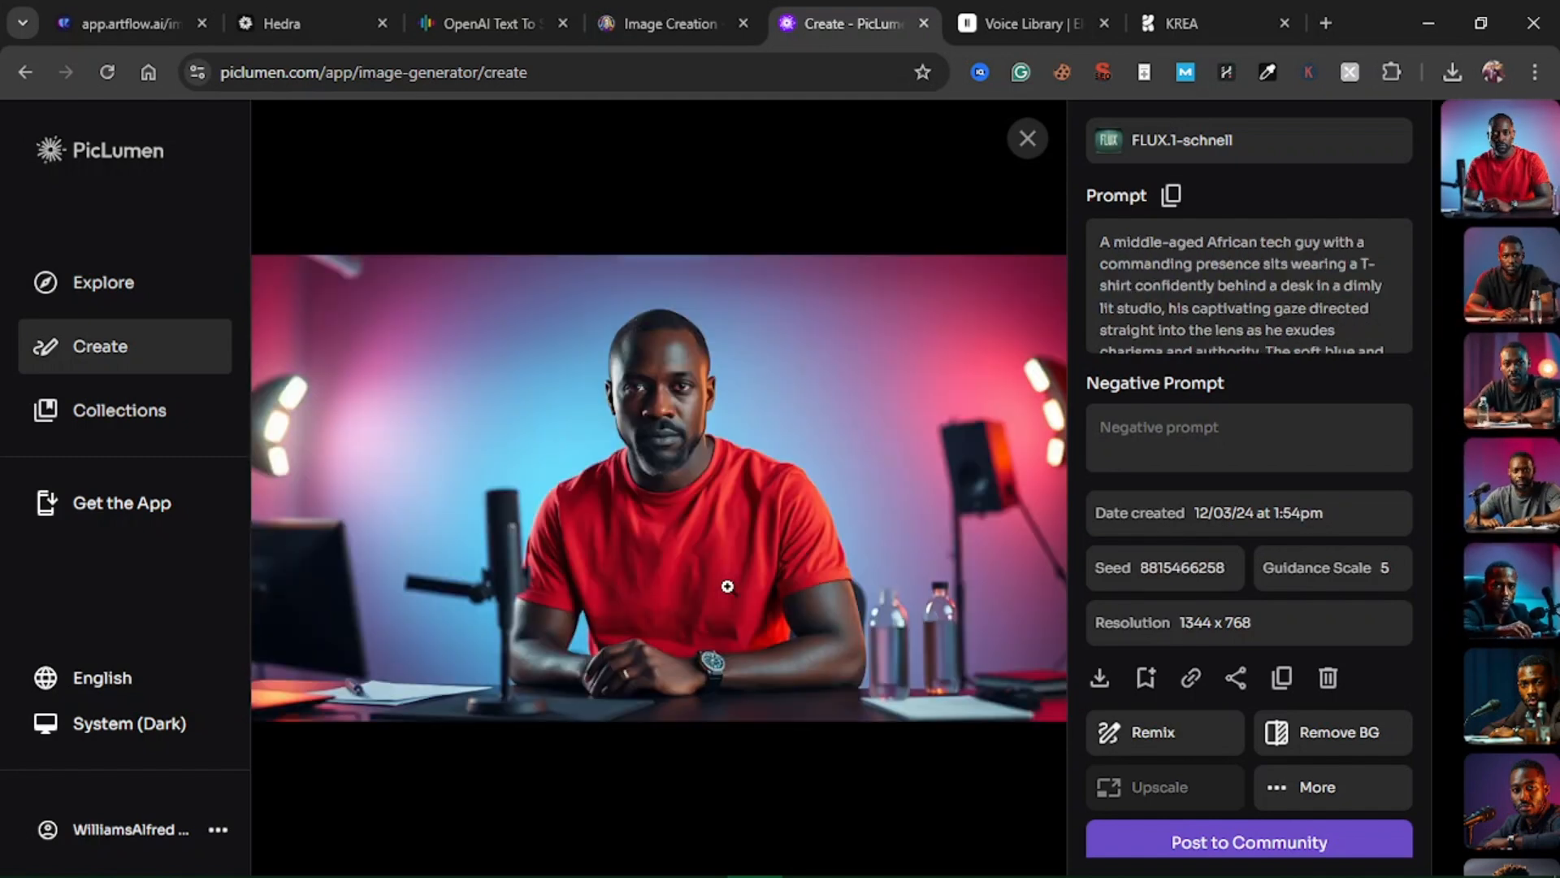
key(Right)
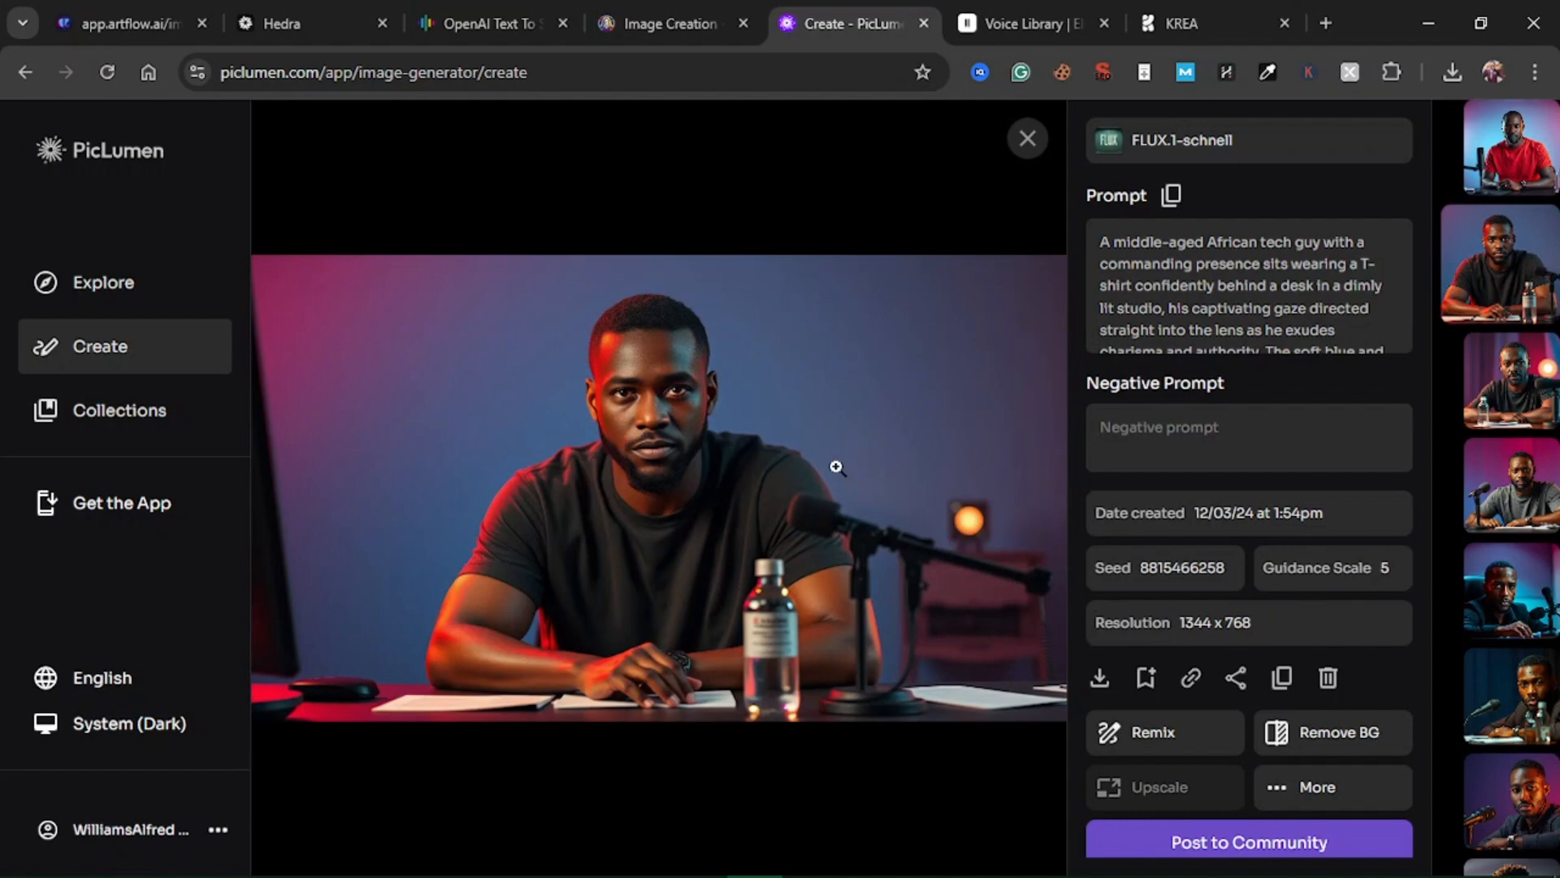
- Download the black T-shirt portrait as a lossless PNG and close its full-size view
click(1102, 678)
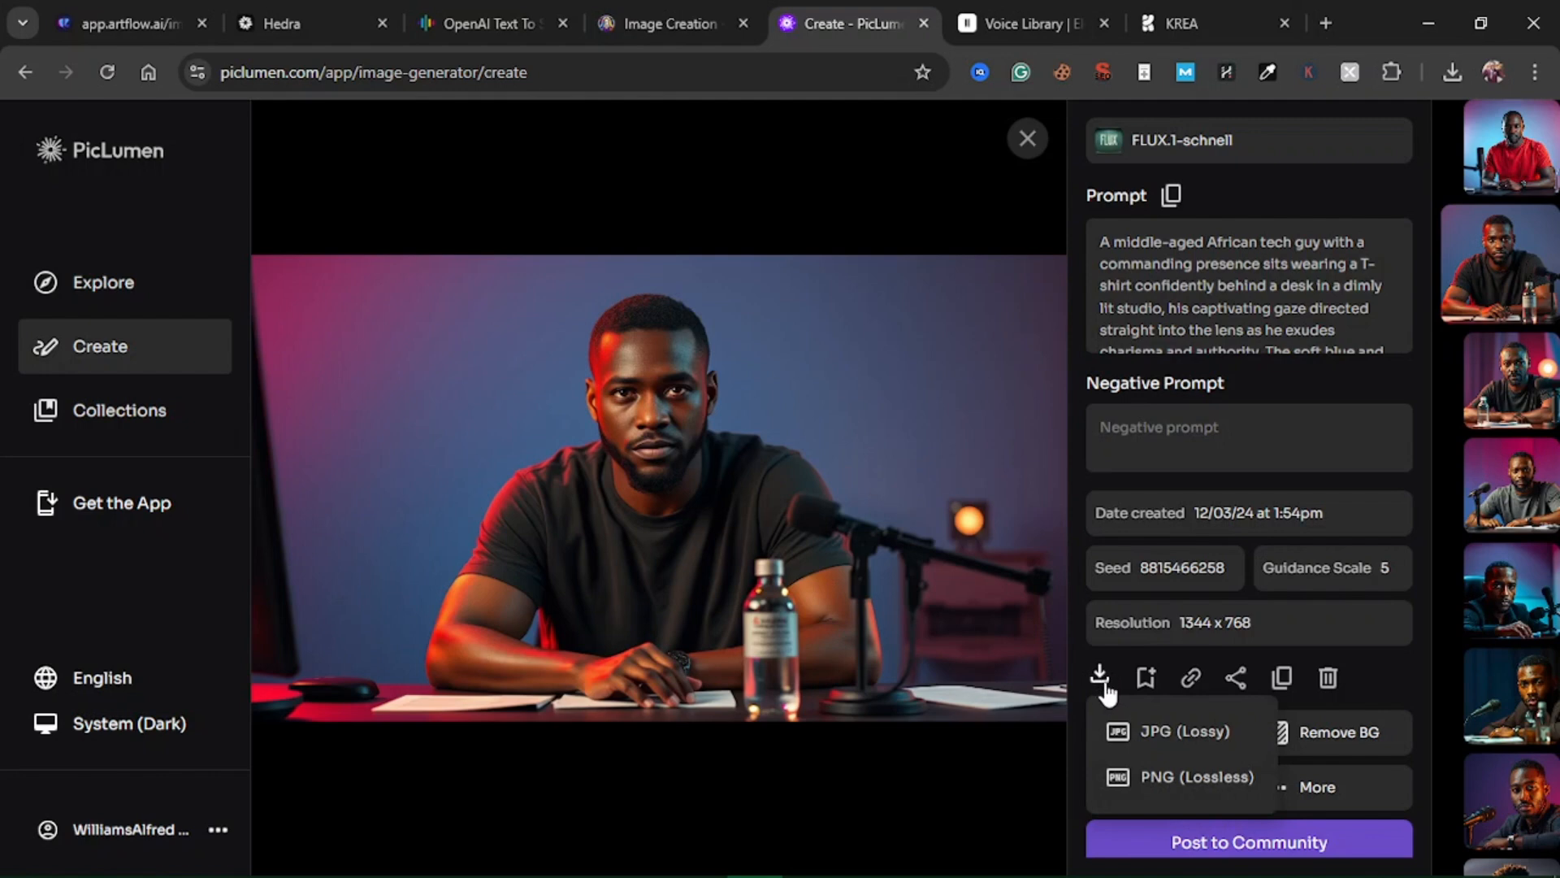
click(1189, 780)
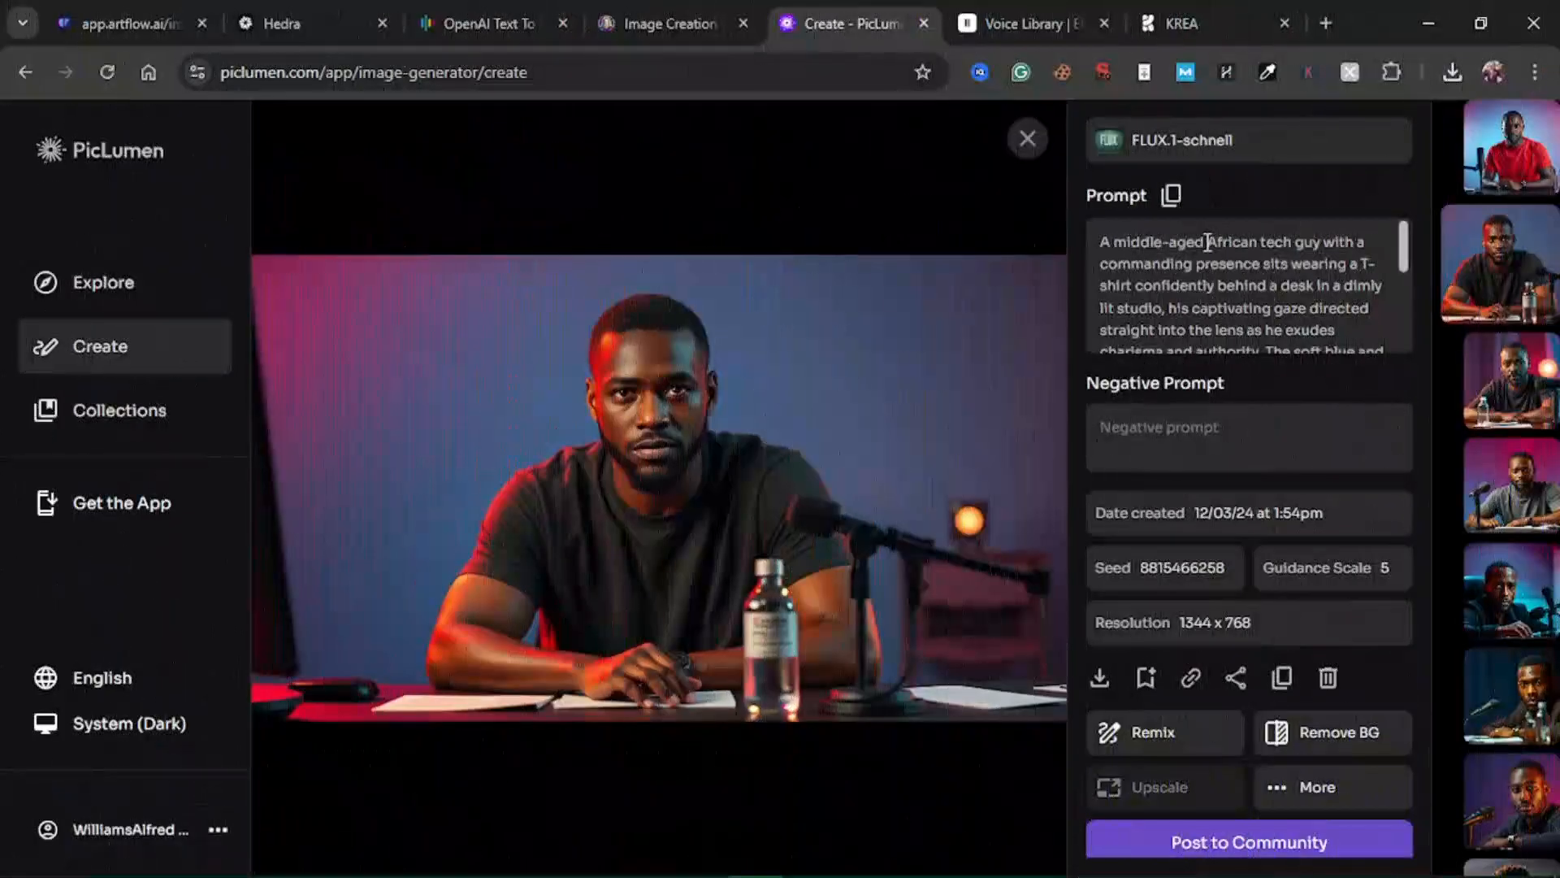
click(1028, 146)
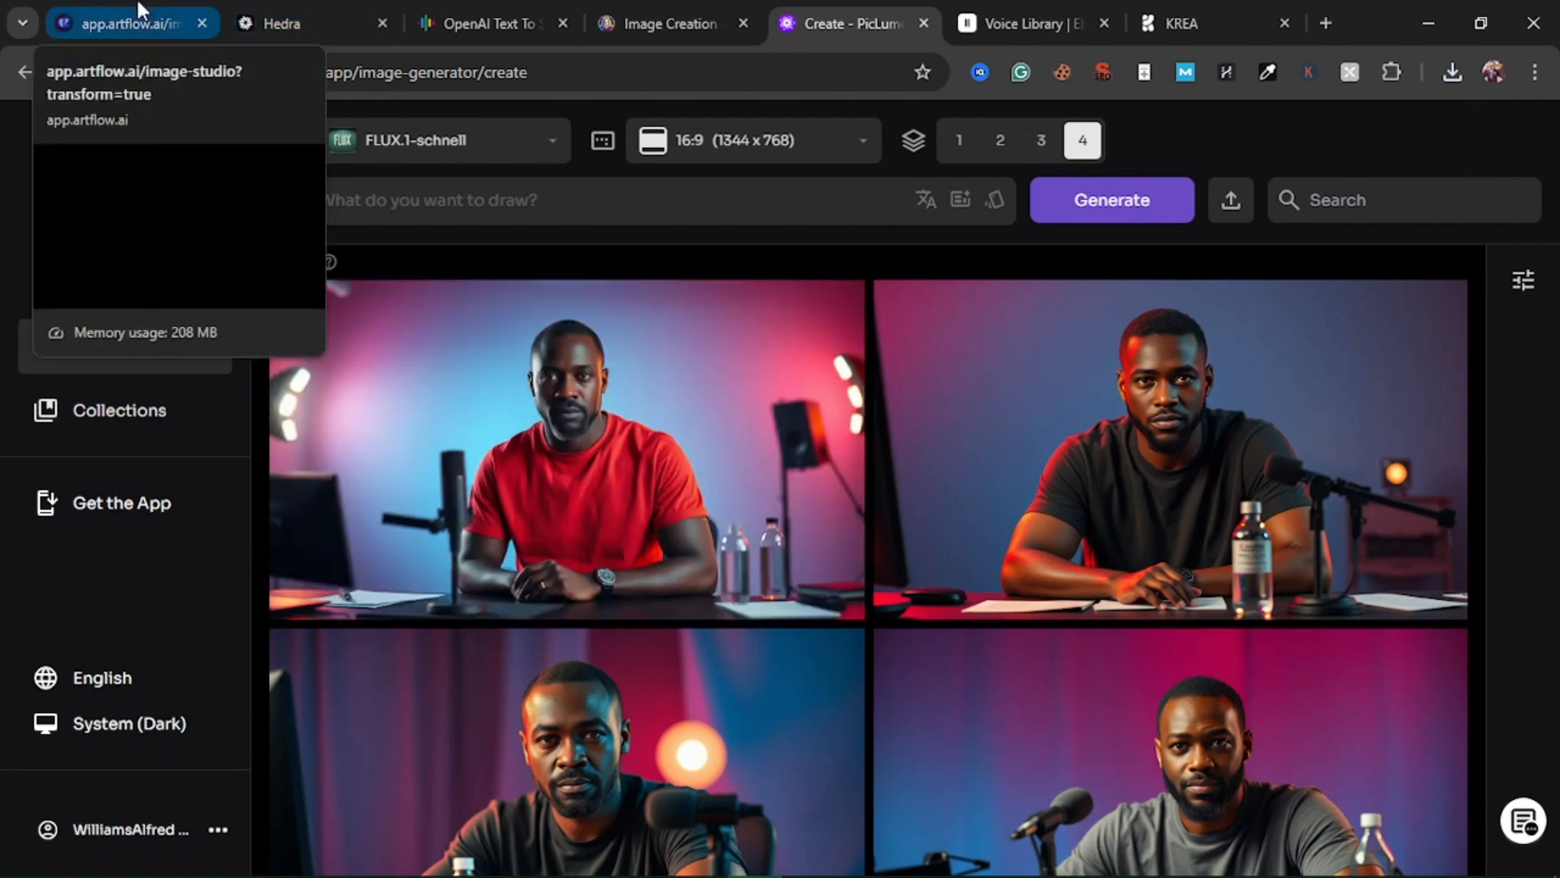
- Check the Artflow image studio and return to the black T-shirt portrait's download option in PicLumen
click(139, 22)
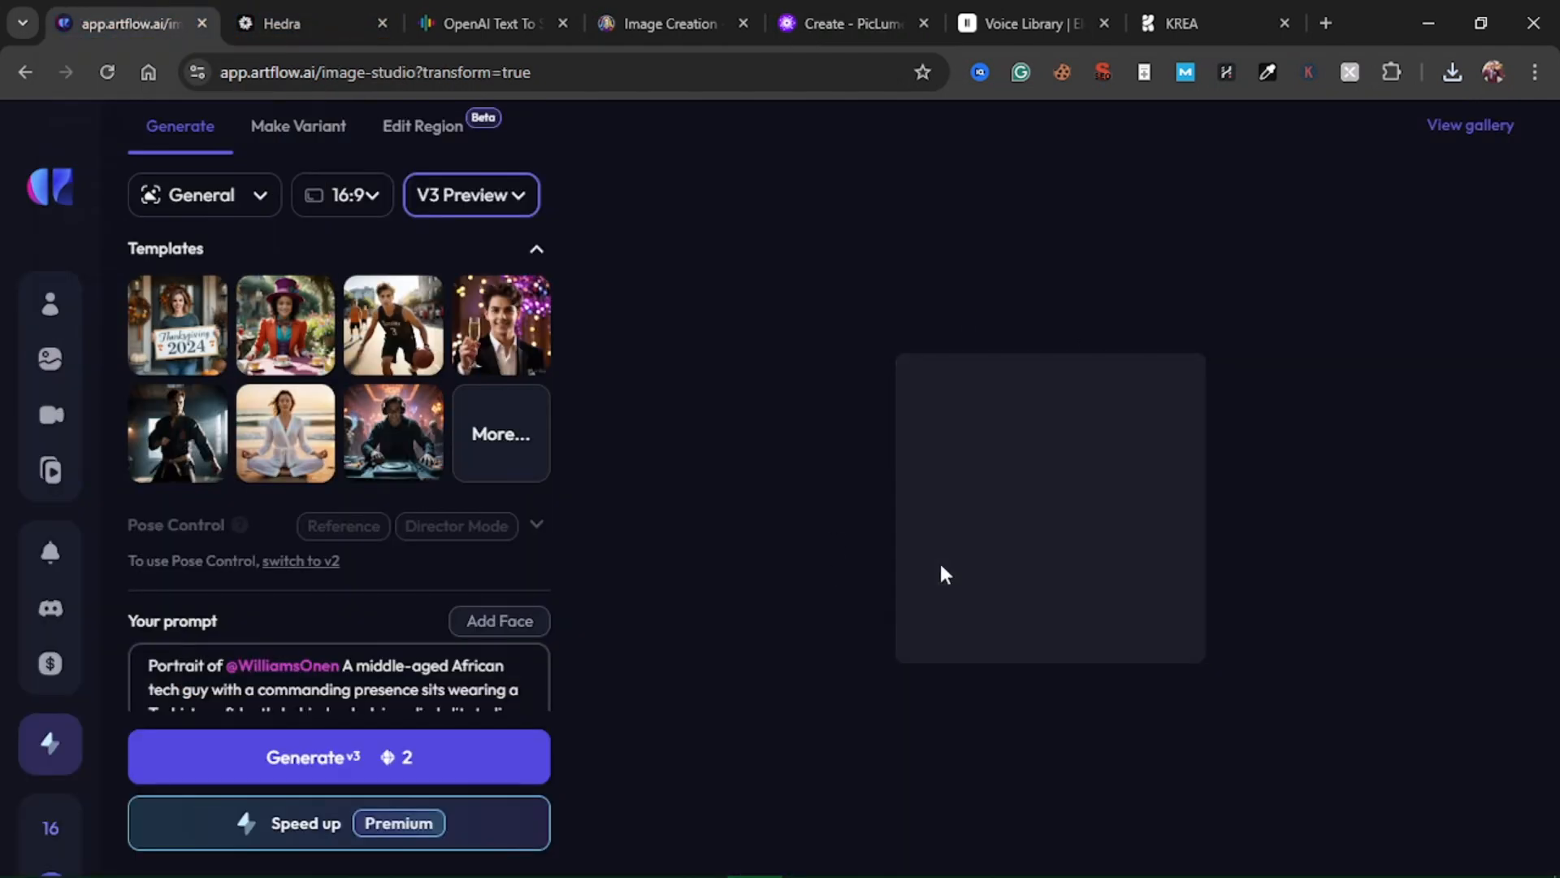
click(853, 23)
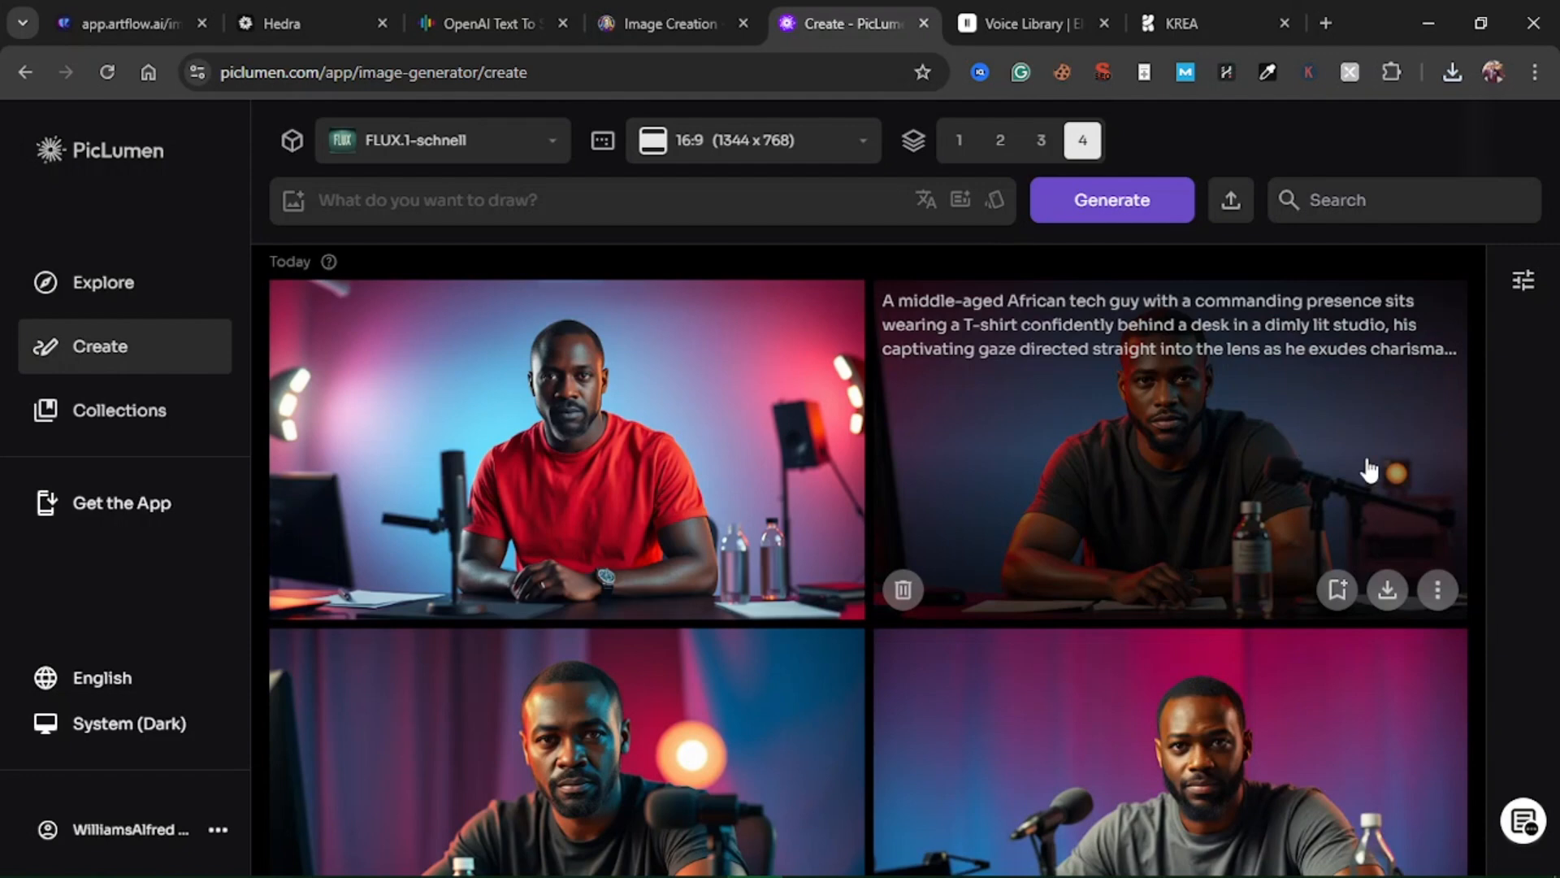
click(1387, 590)
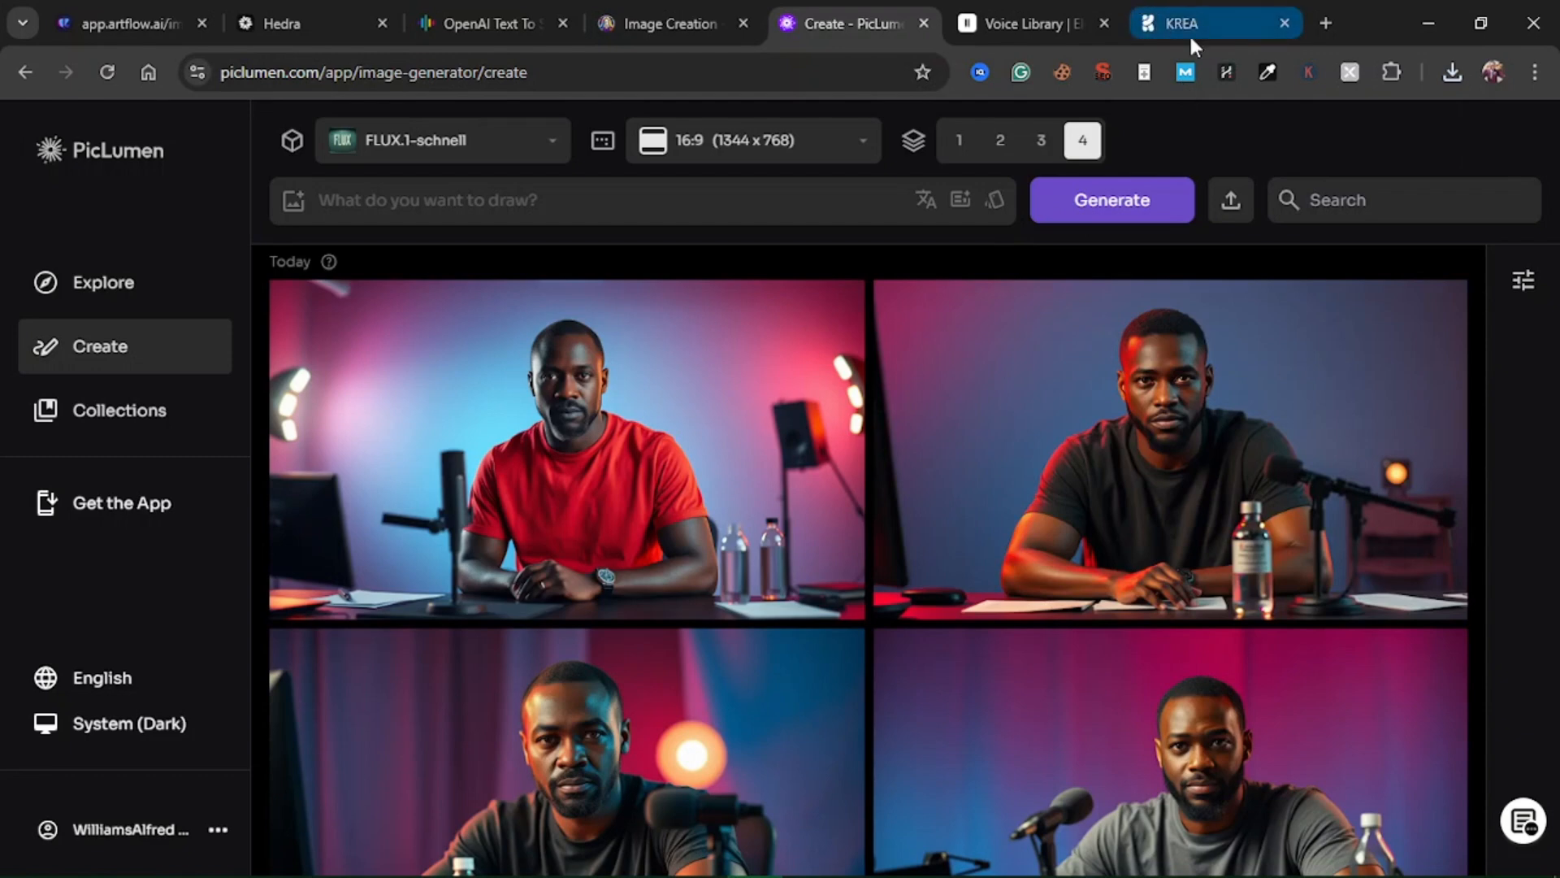
- Switch to KREA and open the Enhancer for upscaling images and videos
click(1200, 19)
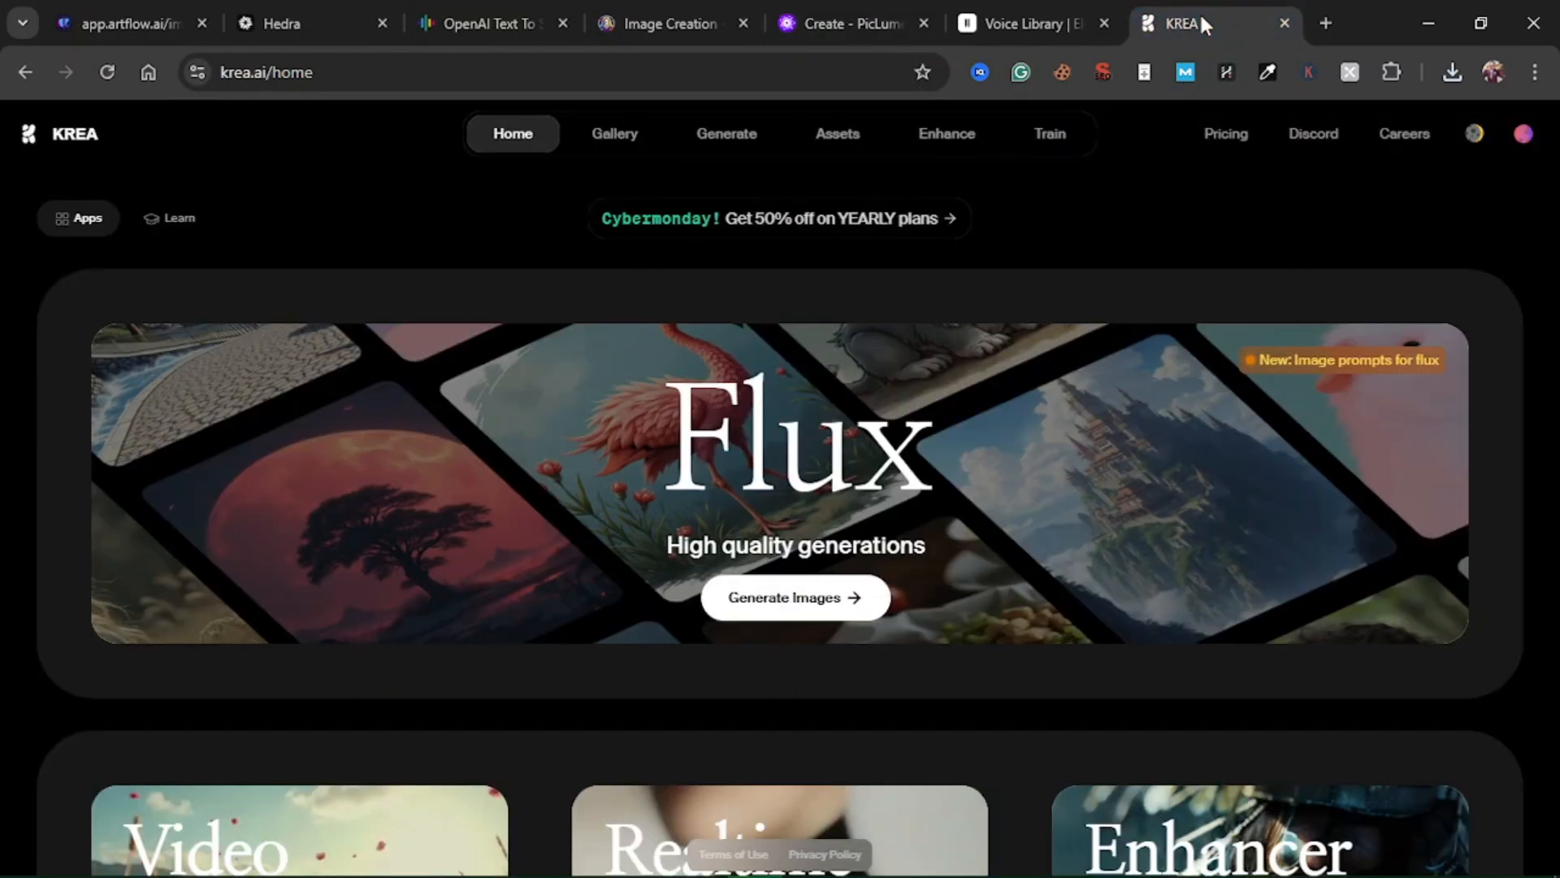
scroll(861, 445, down, 3)
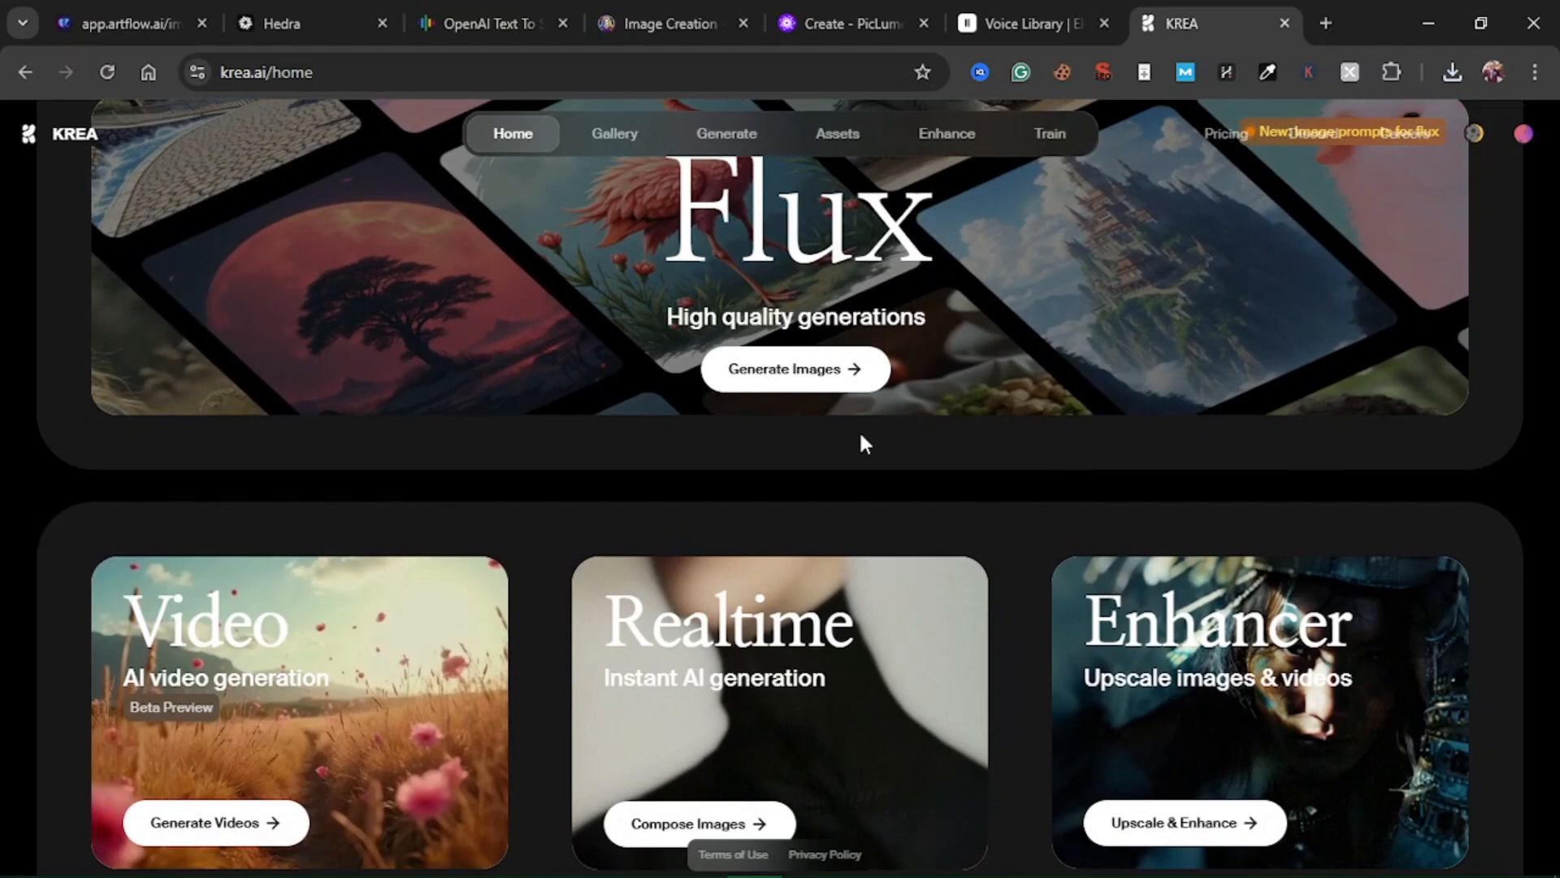
scroll(861, 435, down, 2)
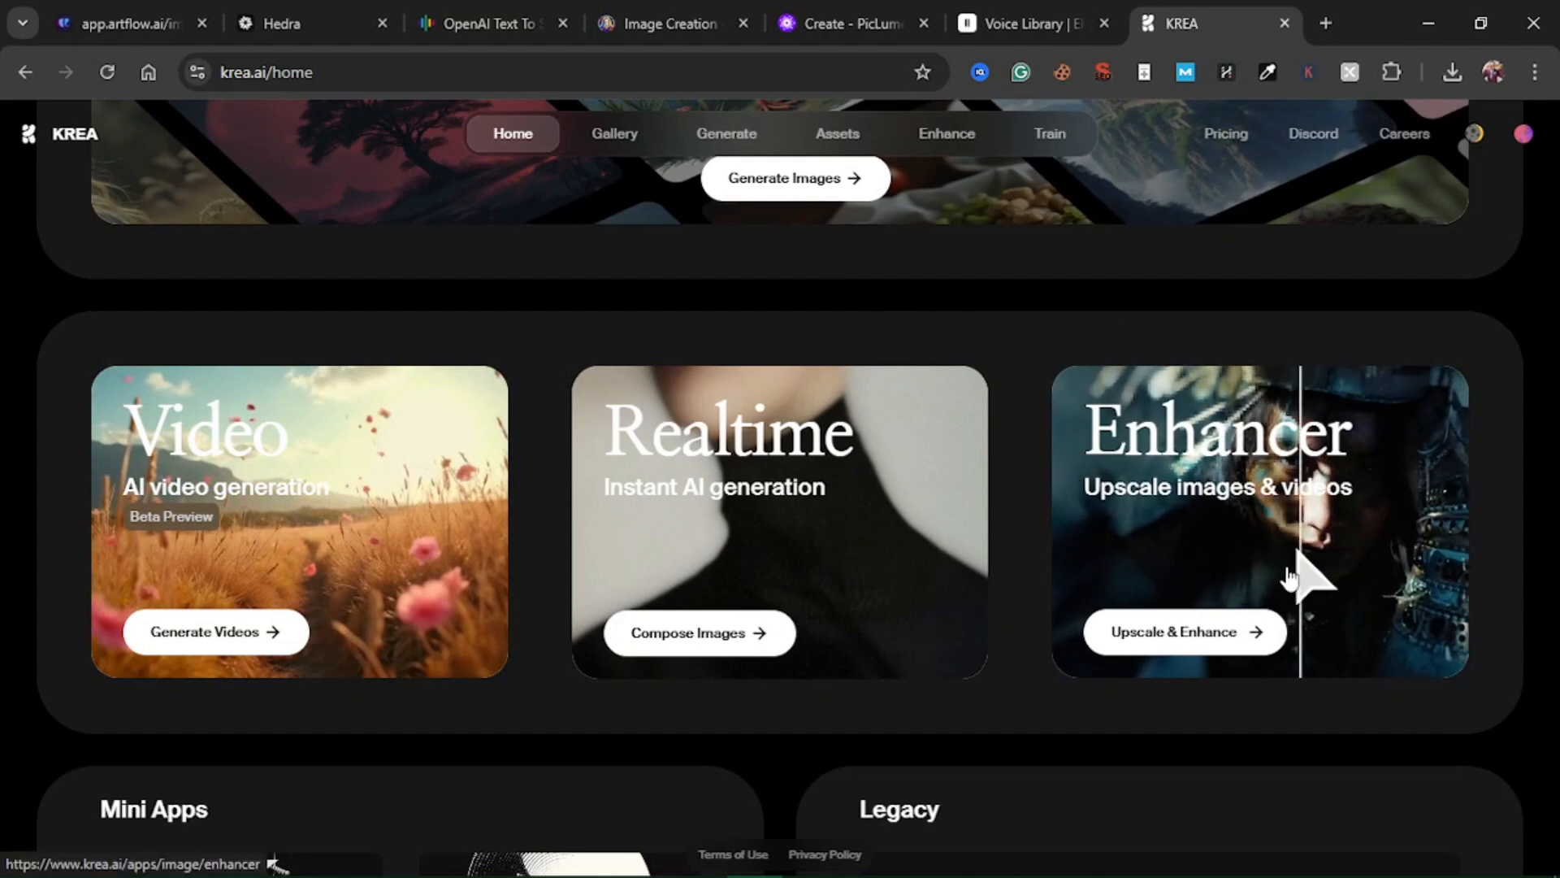
click(1170, 638)
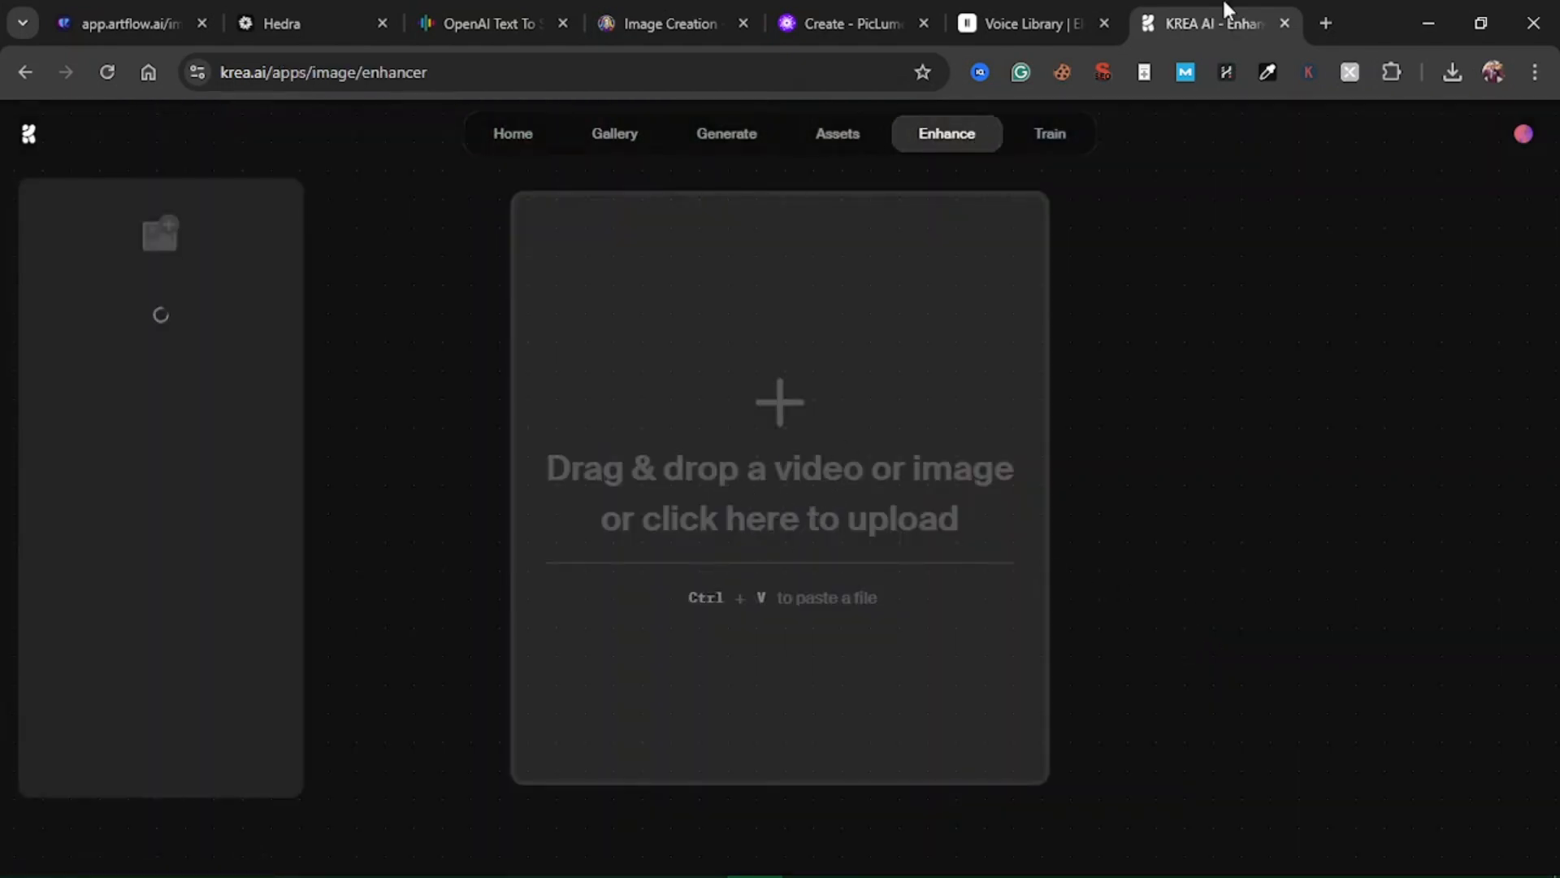
- Load the downloaded black T-shirt portrait into the KREA Enhancer and enhance it at 2x (2048x1170)
click(1452, 73)
drag(1276, 173, 766, 491)
click(639, 537)
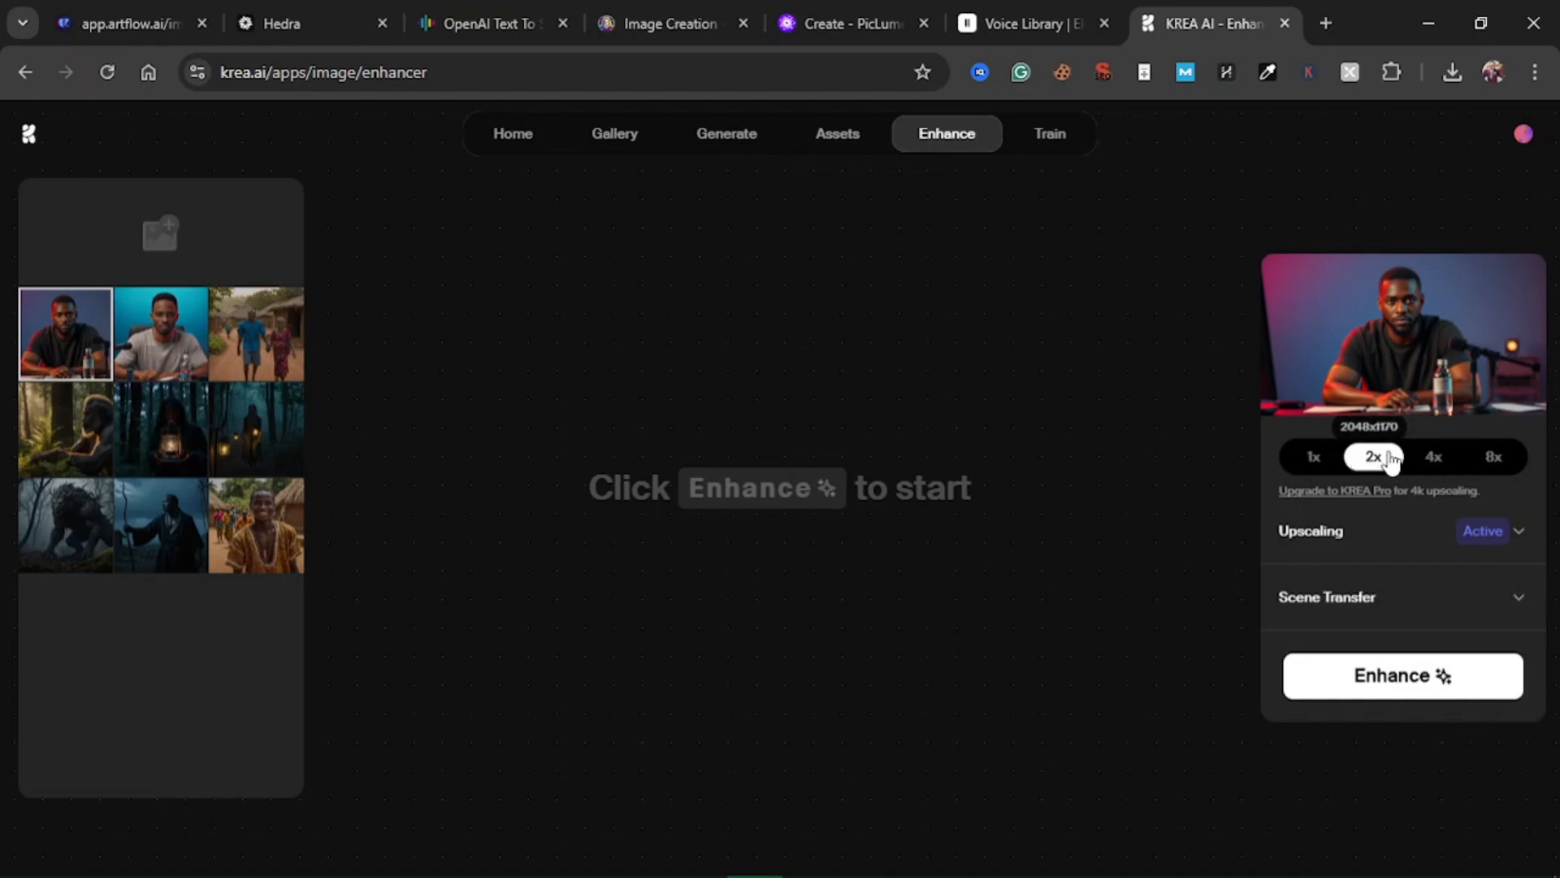
click(1395, 673)
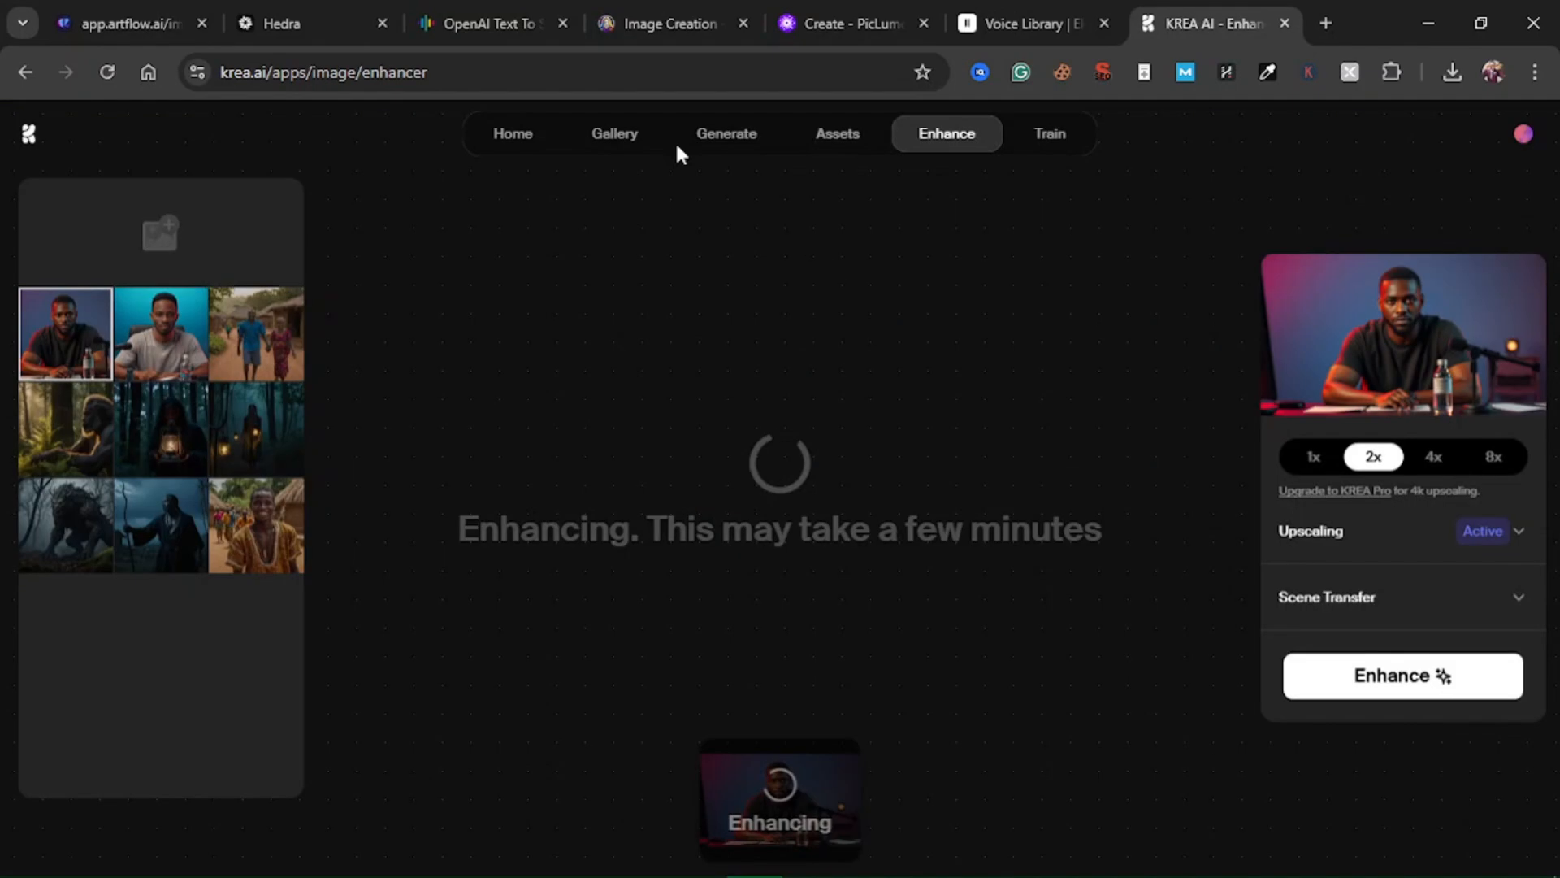
- Switch to Artflow and look through the recent portraits in the creations gallery for the upscaled image
click(130, 22)
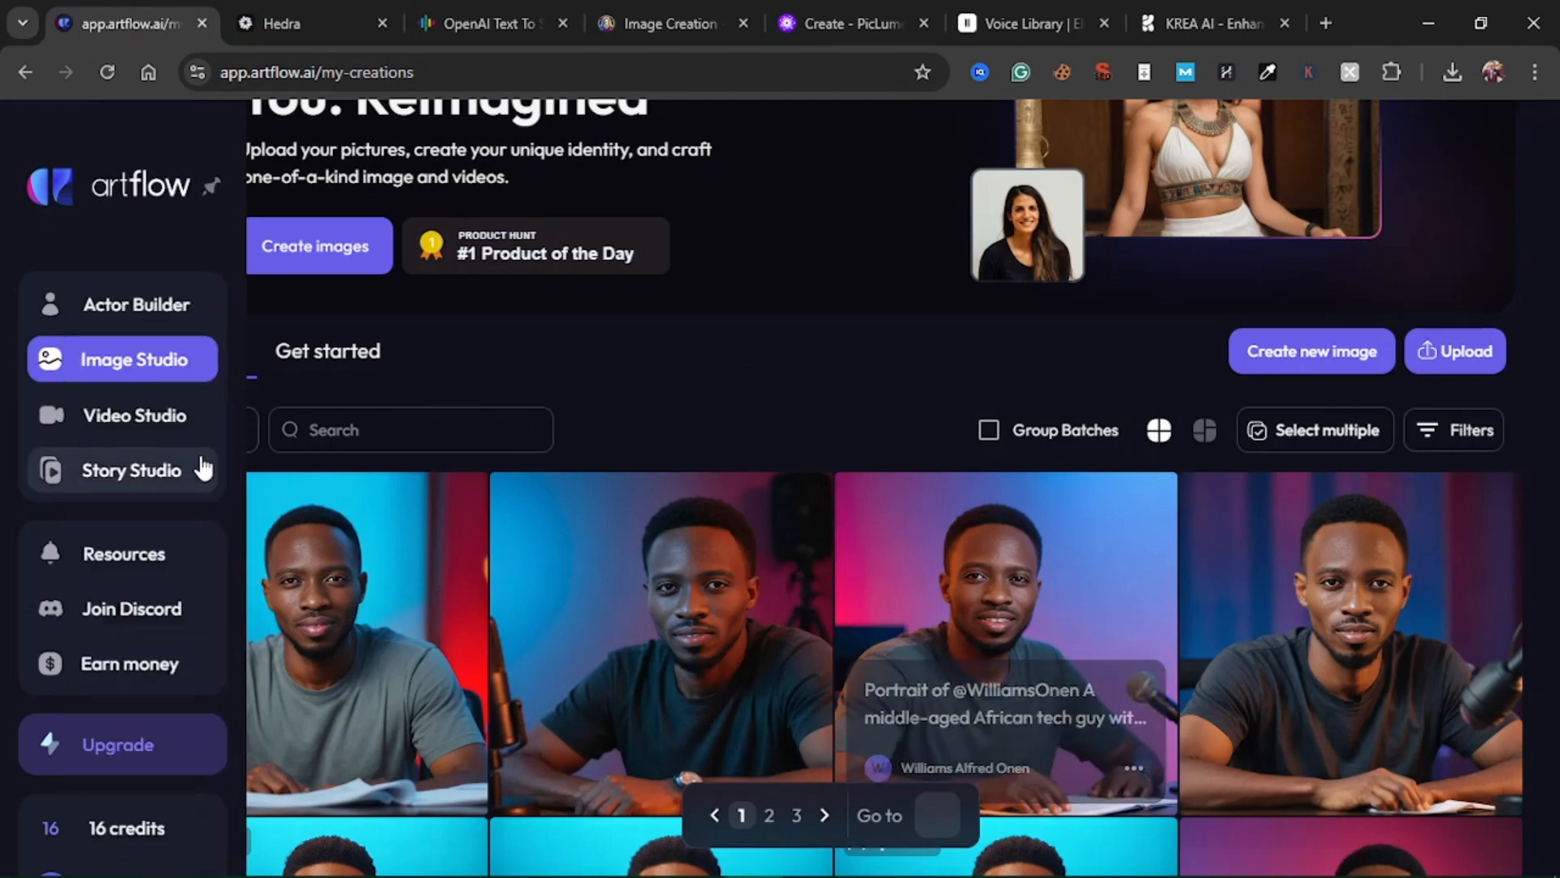
mouse_move(47, 821)
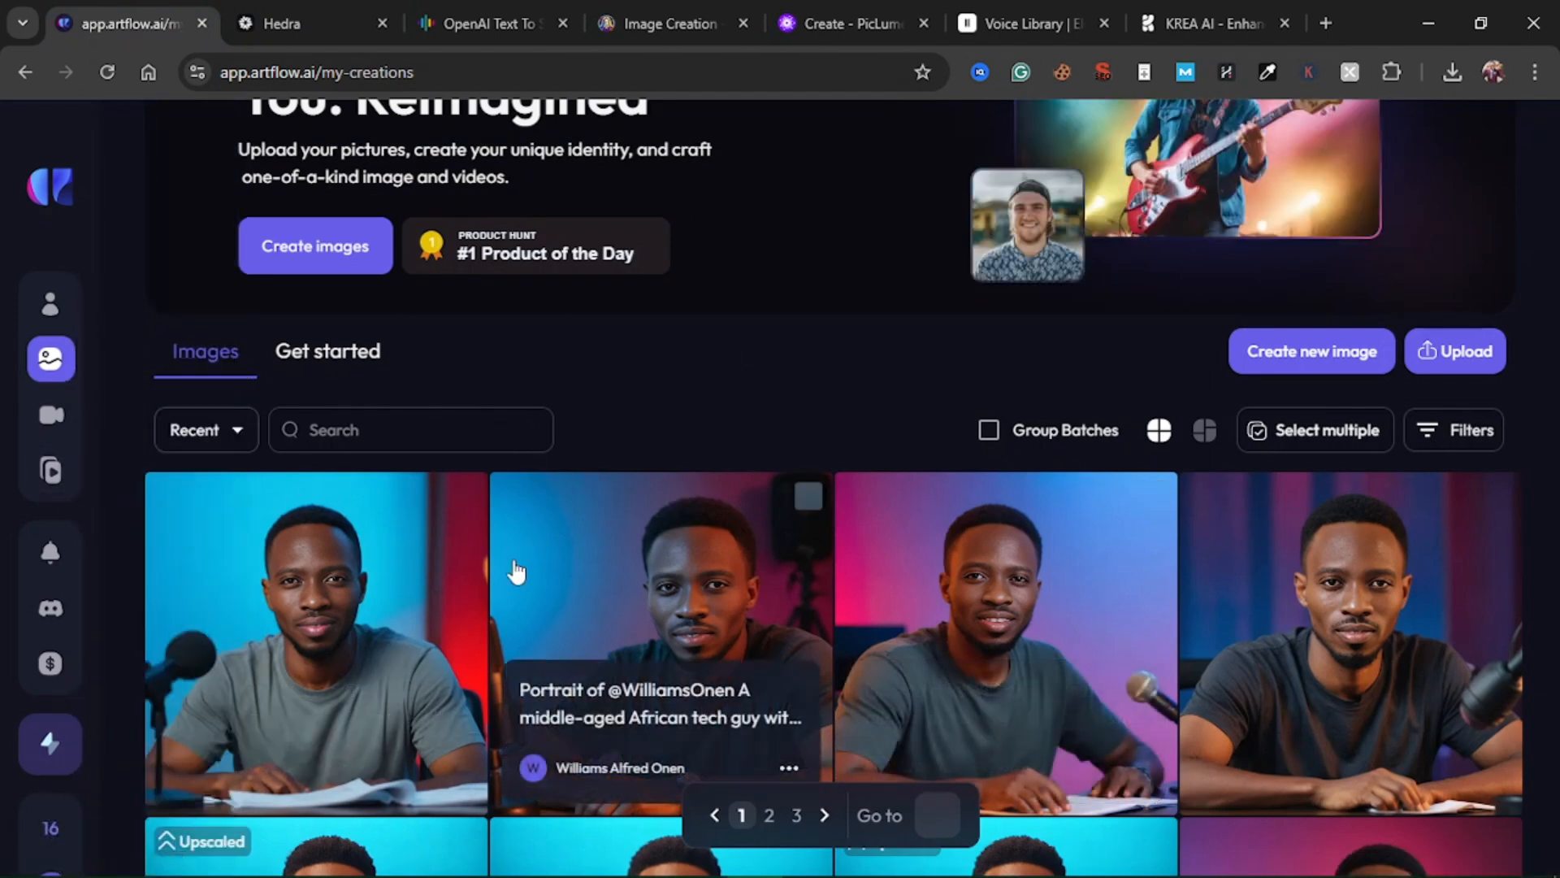
scroll(821, 555, down, 3)
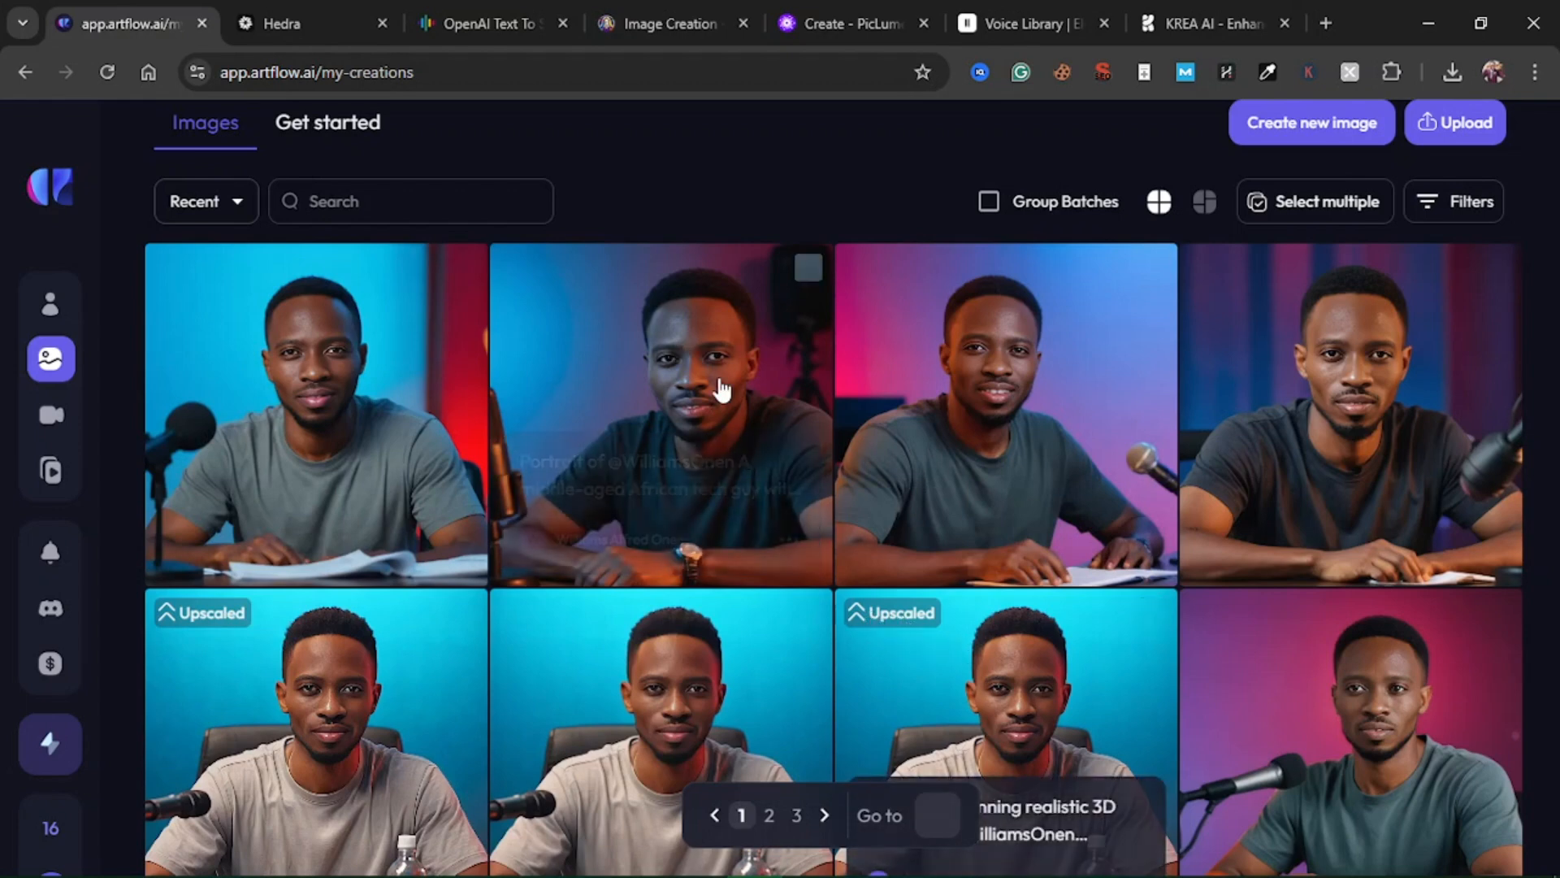
mouse_move(168, 329)
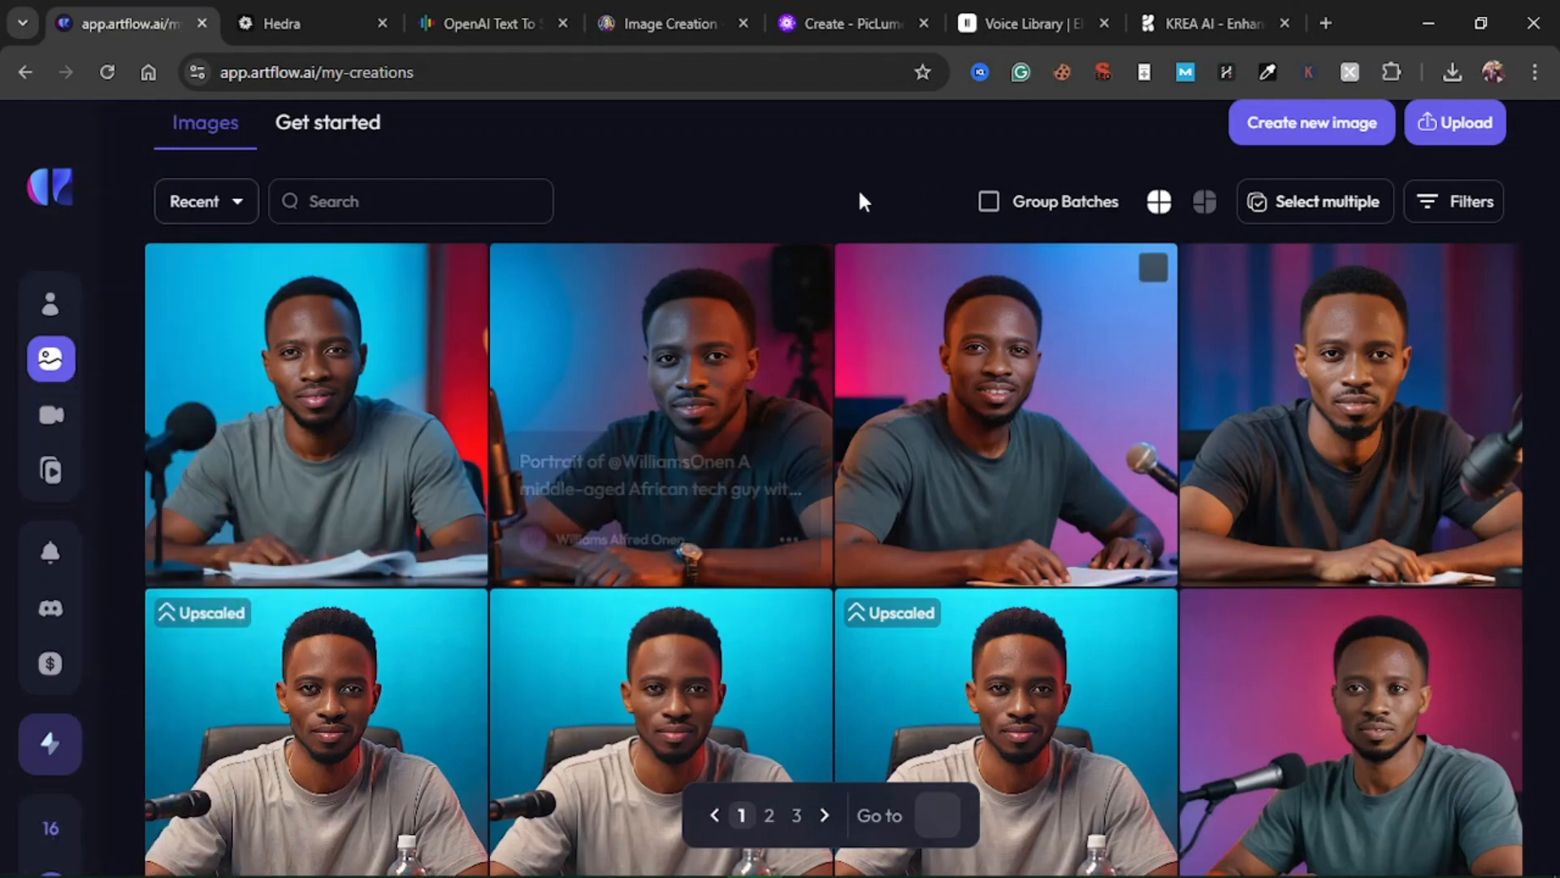
scroll(842, 217, up, 5)
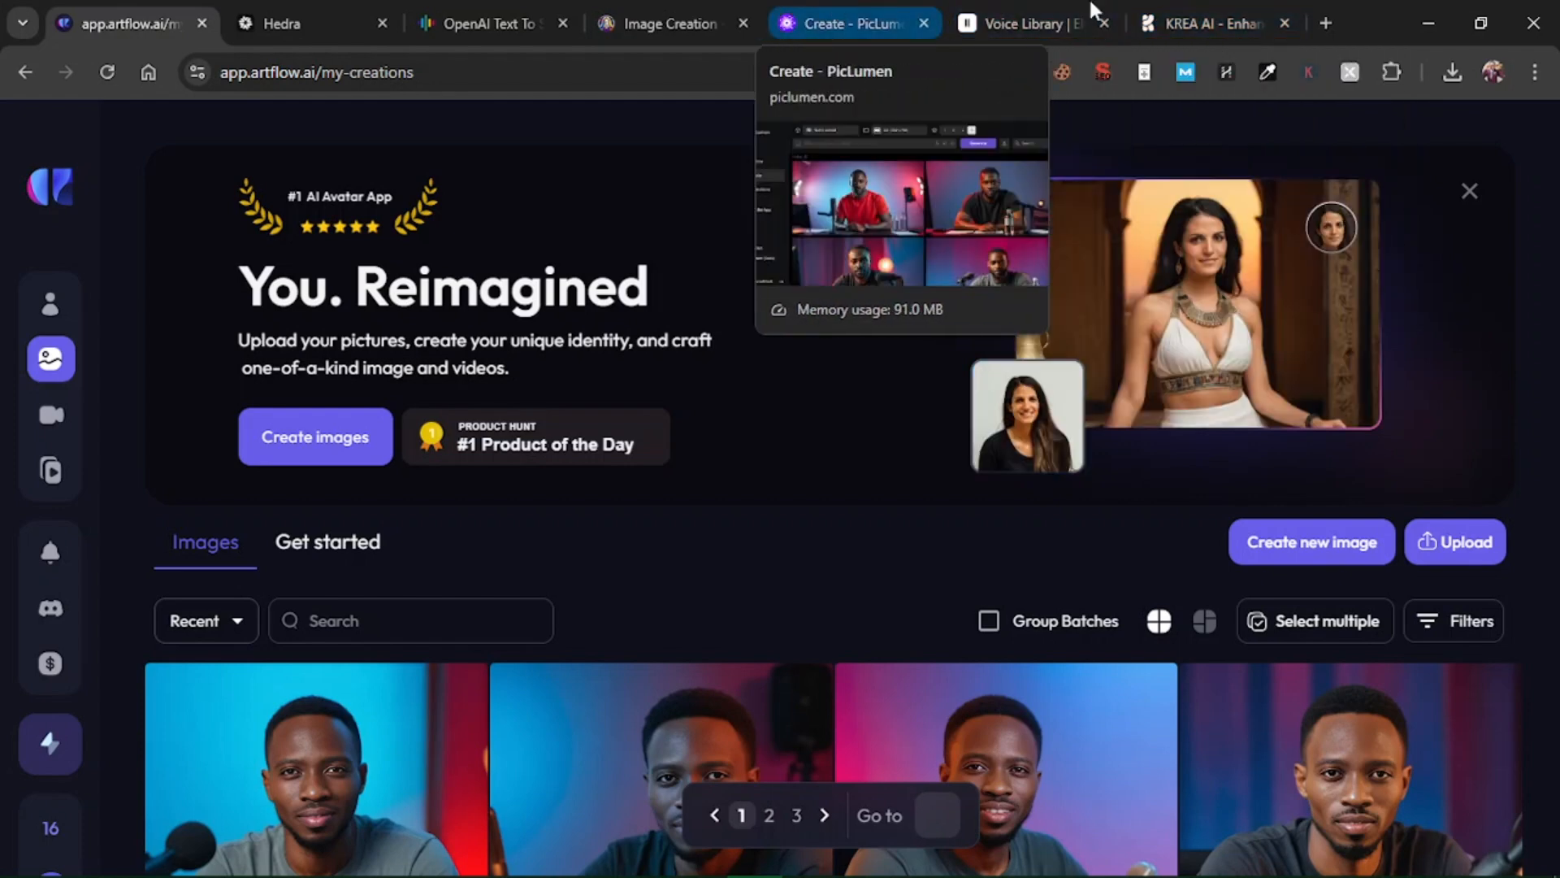
- Switch to the KREA Enhancer and compare the black T-shirt portrait before and after enhancement across the face and body
click(1193, 10)
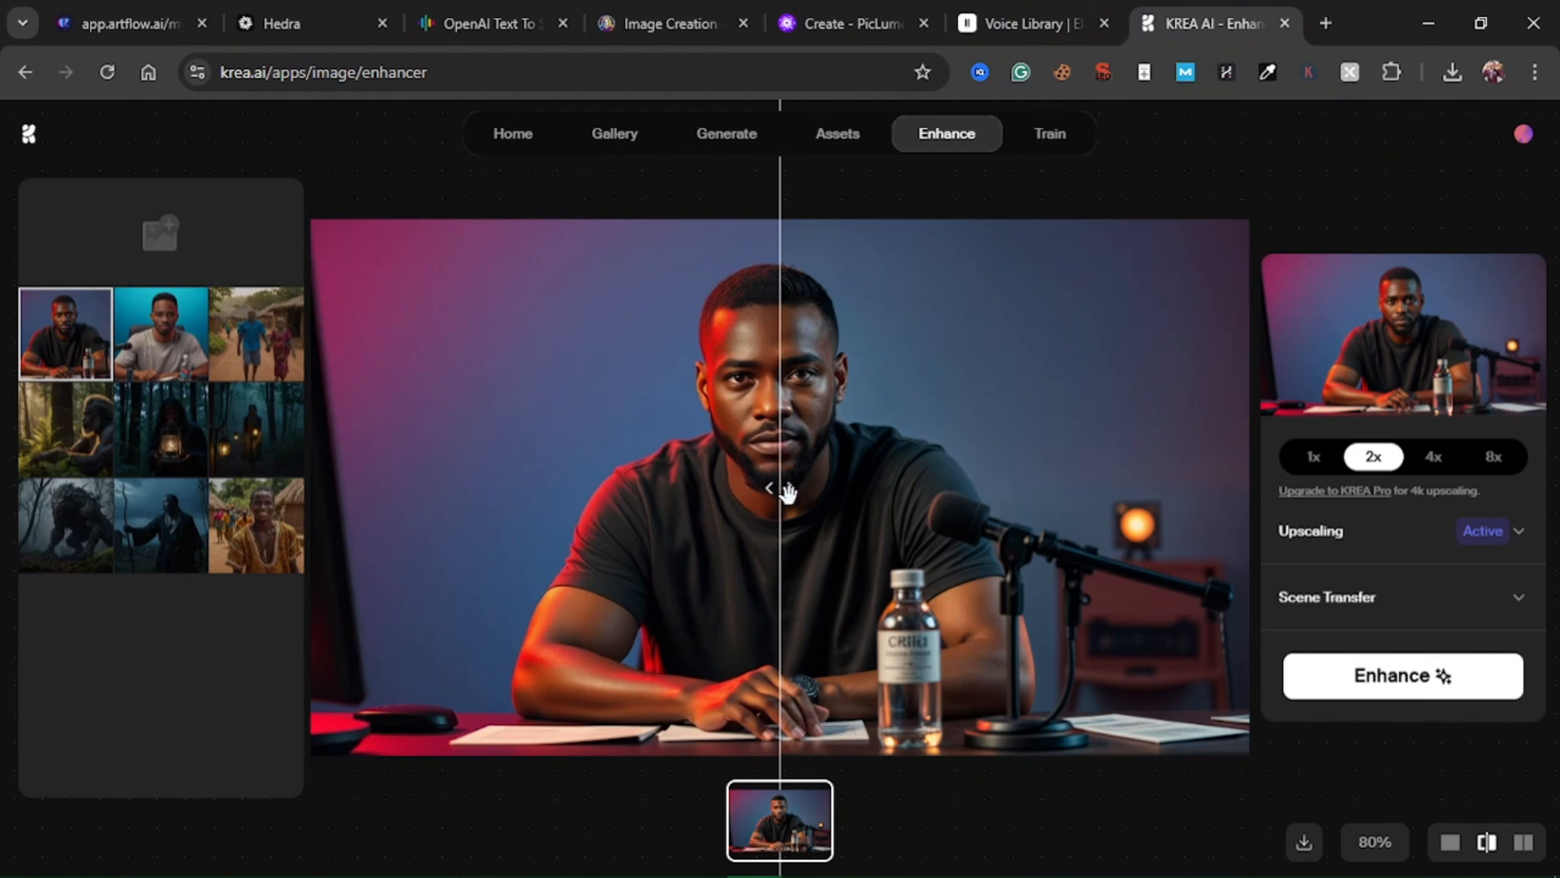
drag(782, 489, 782, 537)
drag(648, 571, 627, 526)
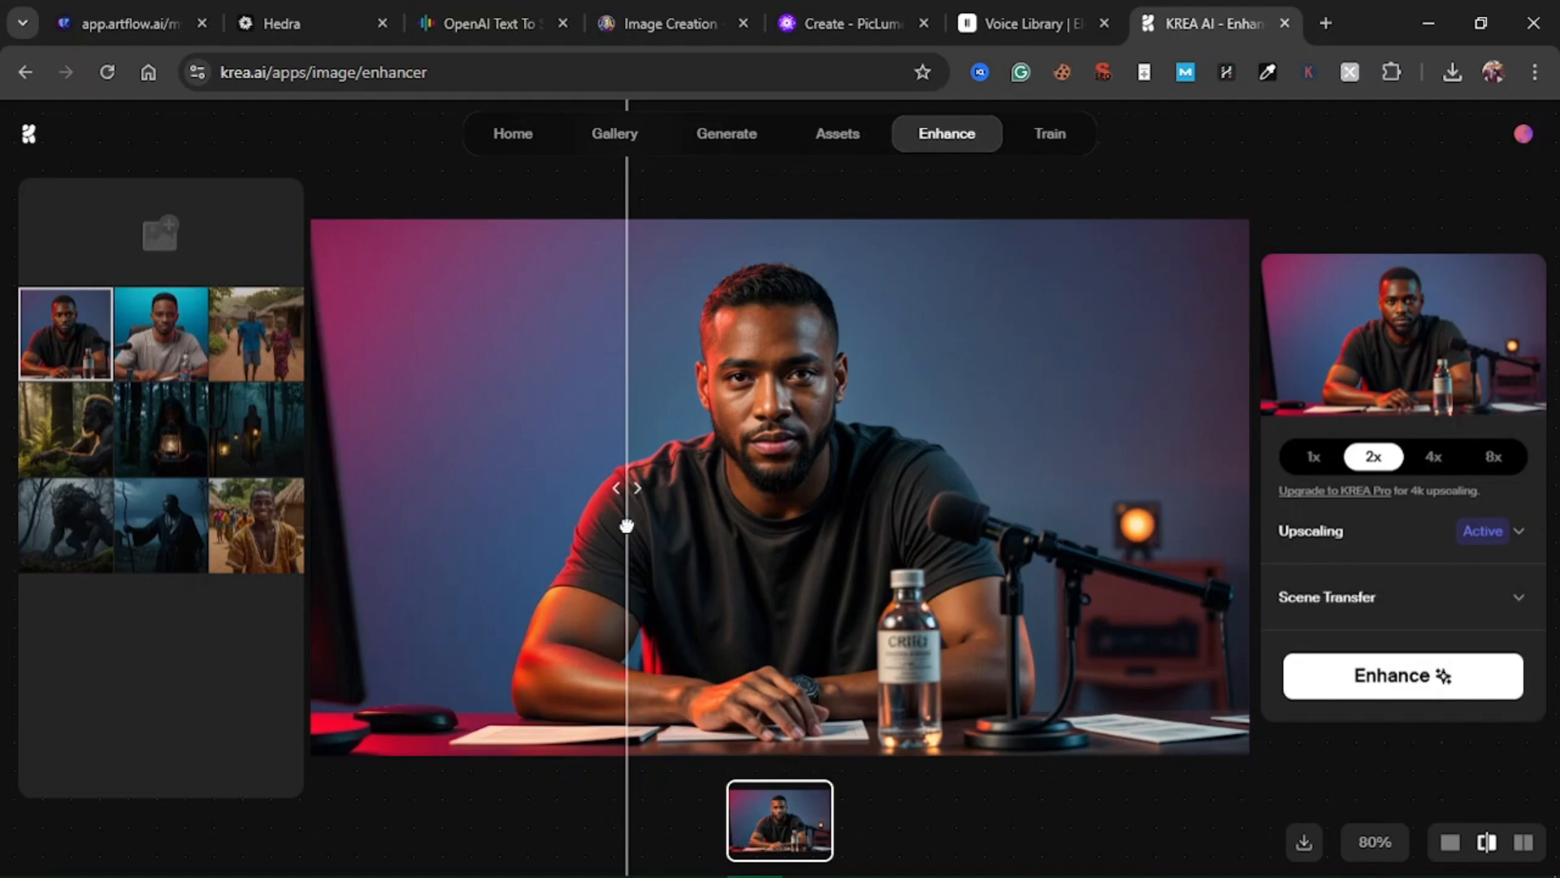
drag(547, 519, 1005, 561)
drag(815, 561, 470, 502)
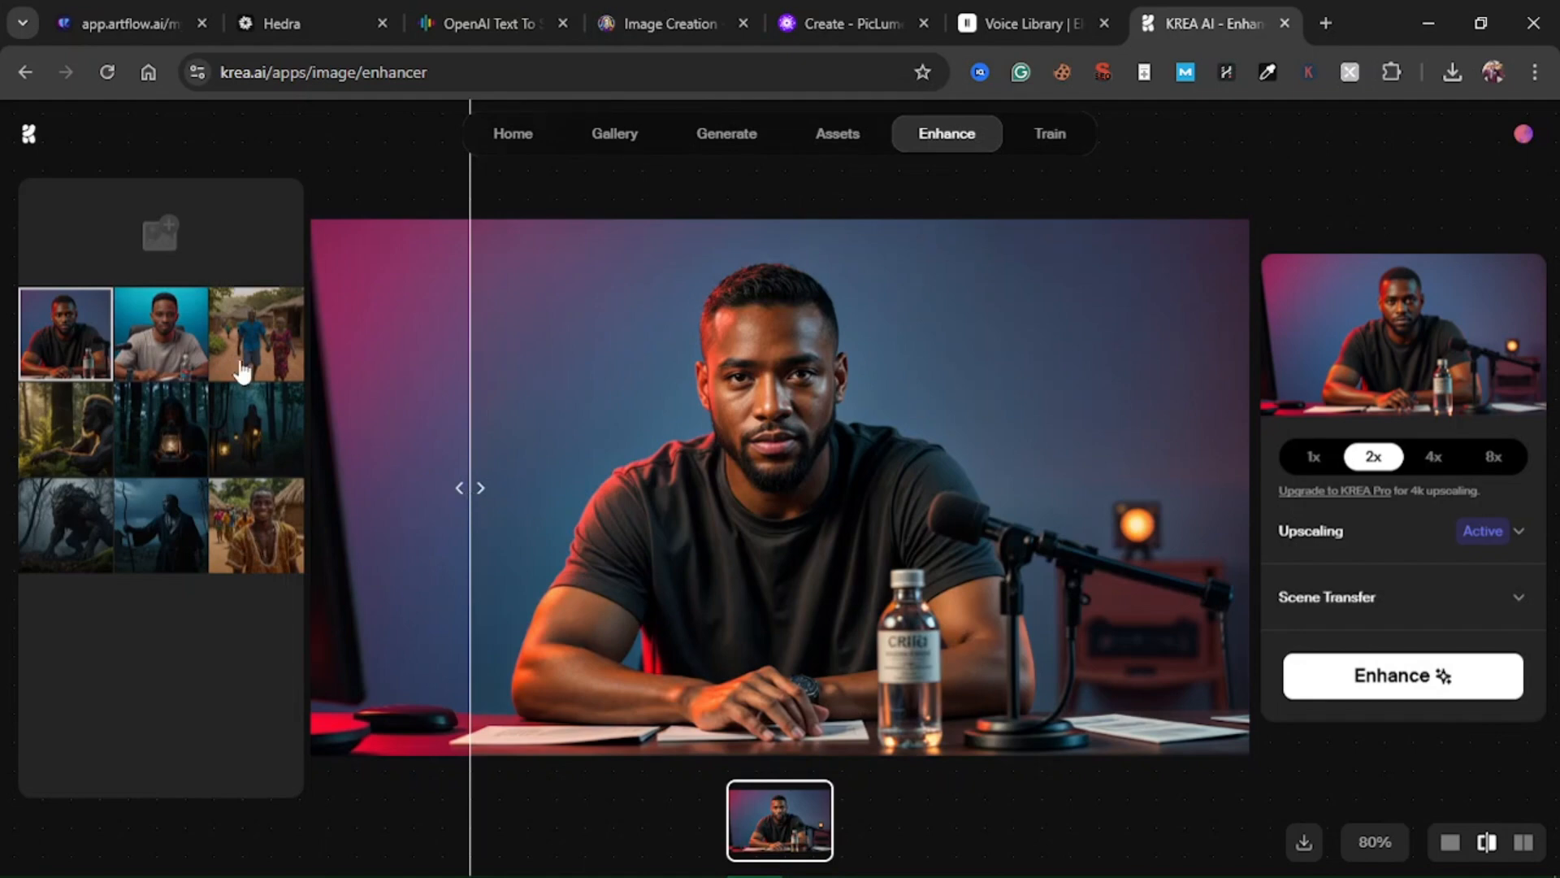
- Open the enhanced grey T-shirt portrait with the blue background and compare its original and enhanced versions
click(173, 352)
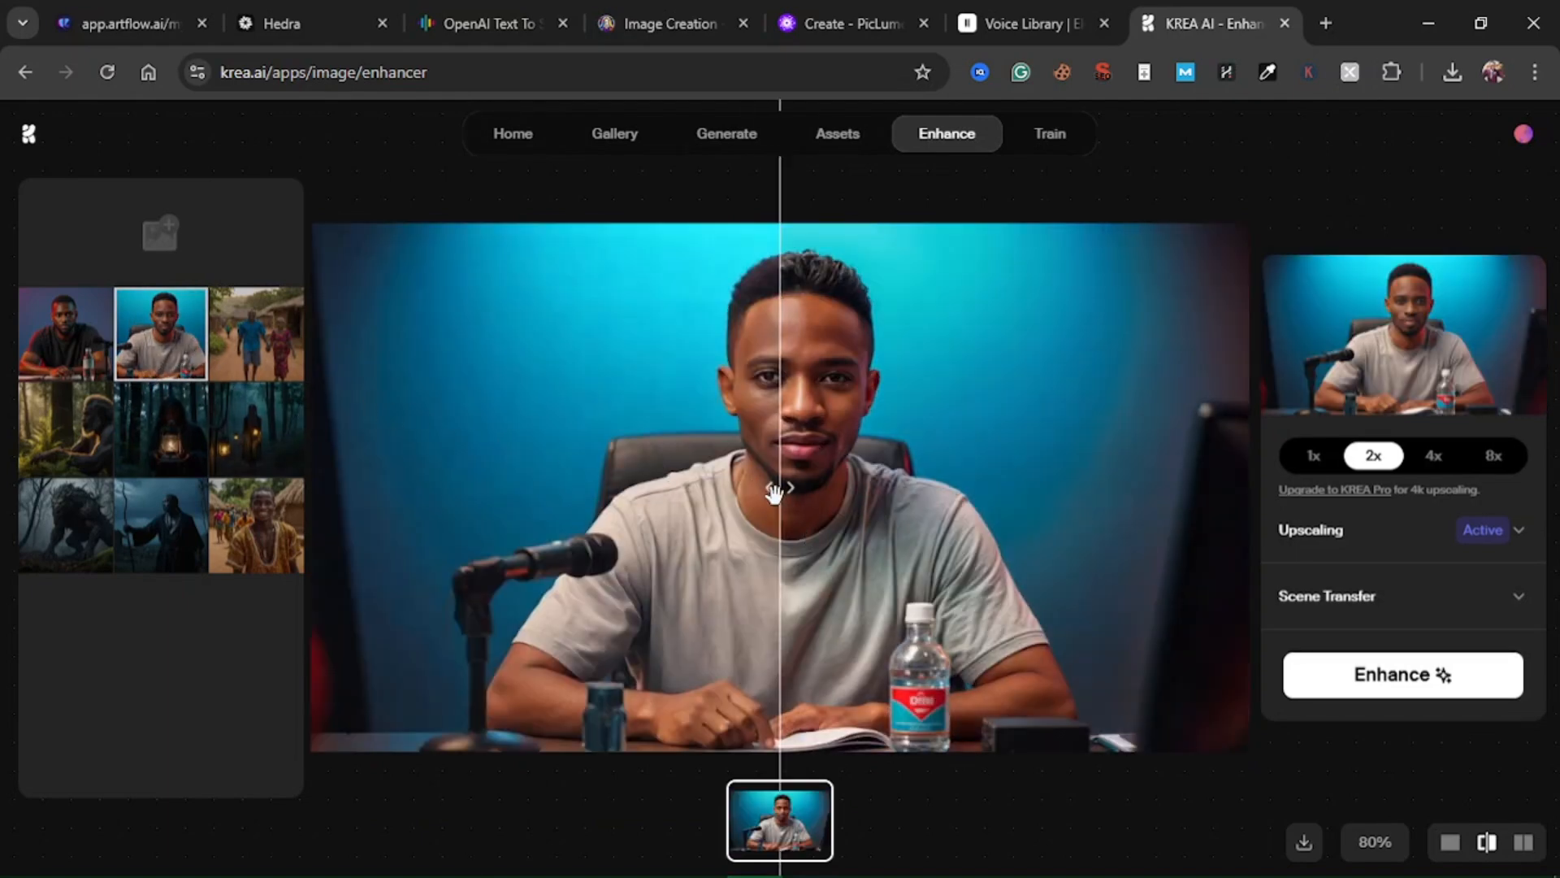
drag(773, 487, 998, 486)
drag(553, 421, 919, 449)
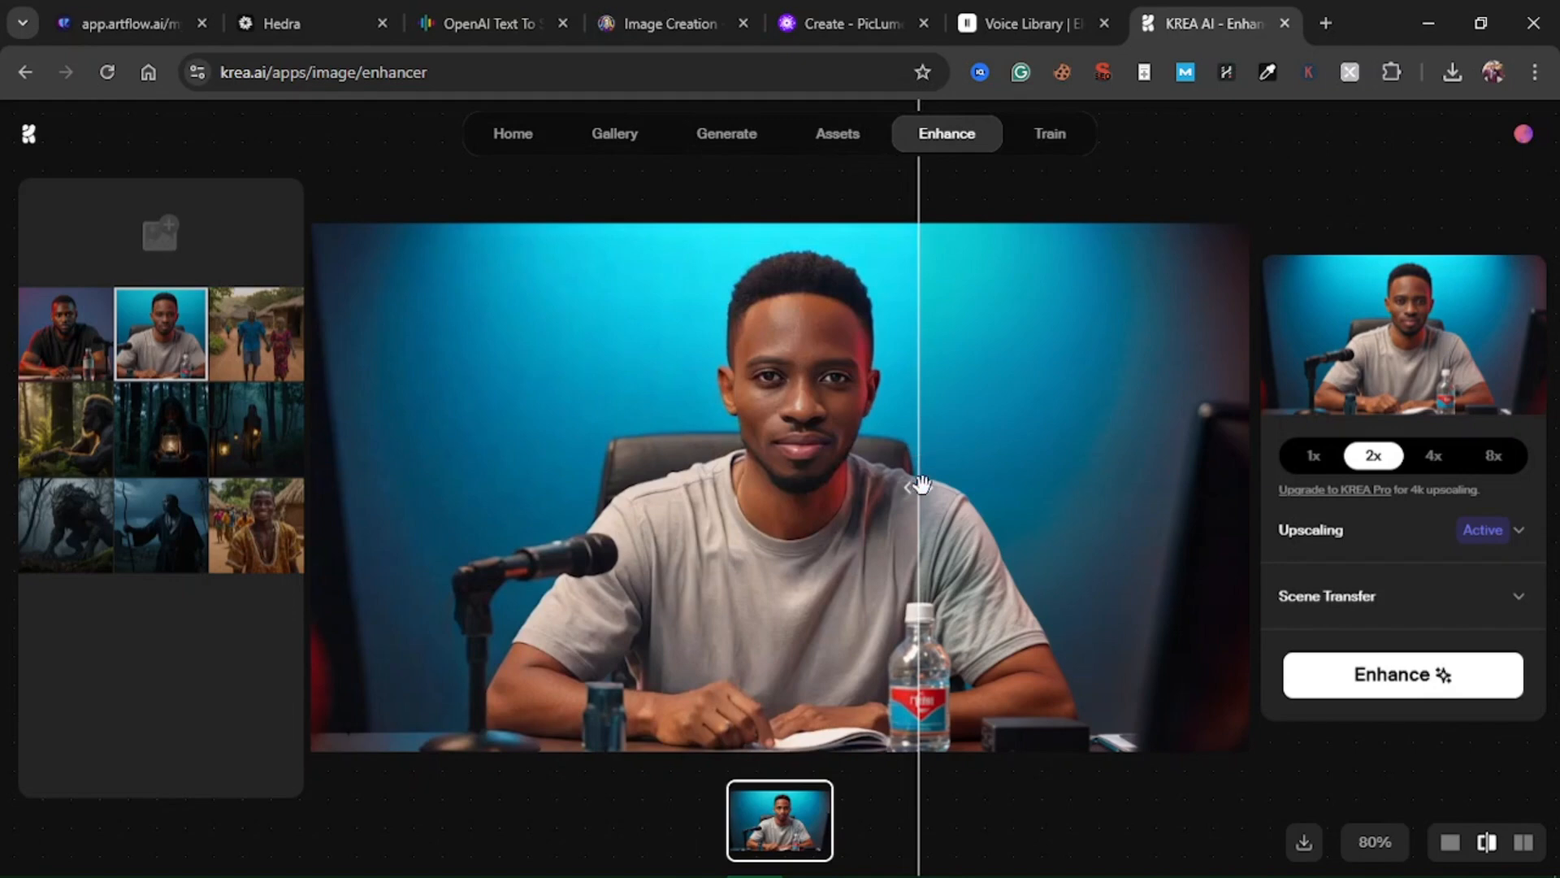
drag(919, 484, 794, 497)
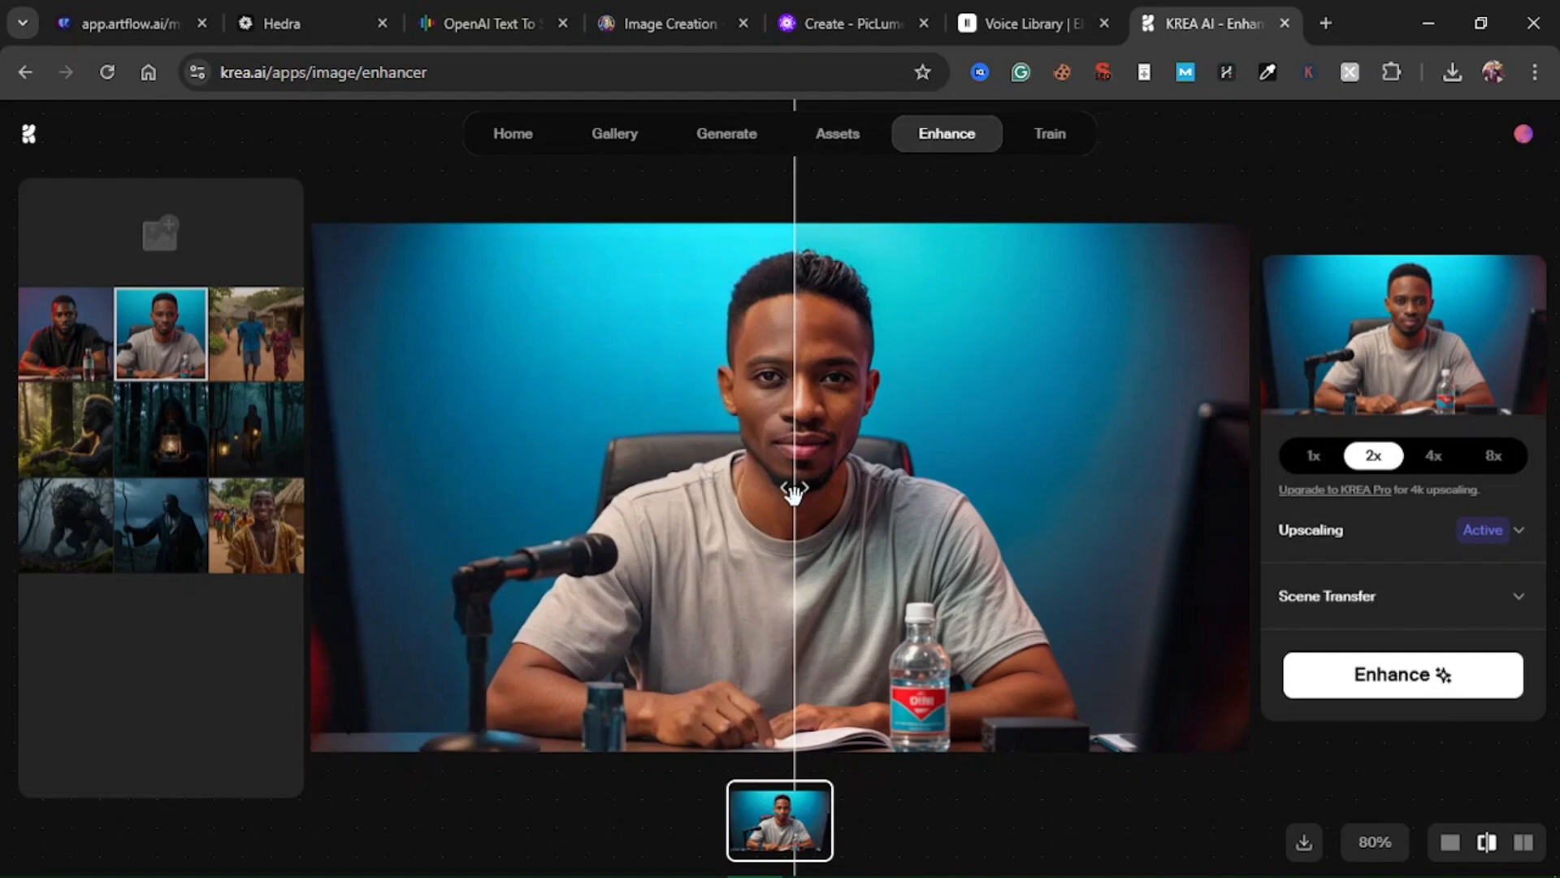
drag(794, 494, 460, 520)
- Return to the black T-shirt portrait, check its enhancement comparison once more and download the enhanced image
click(67, 336)
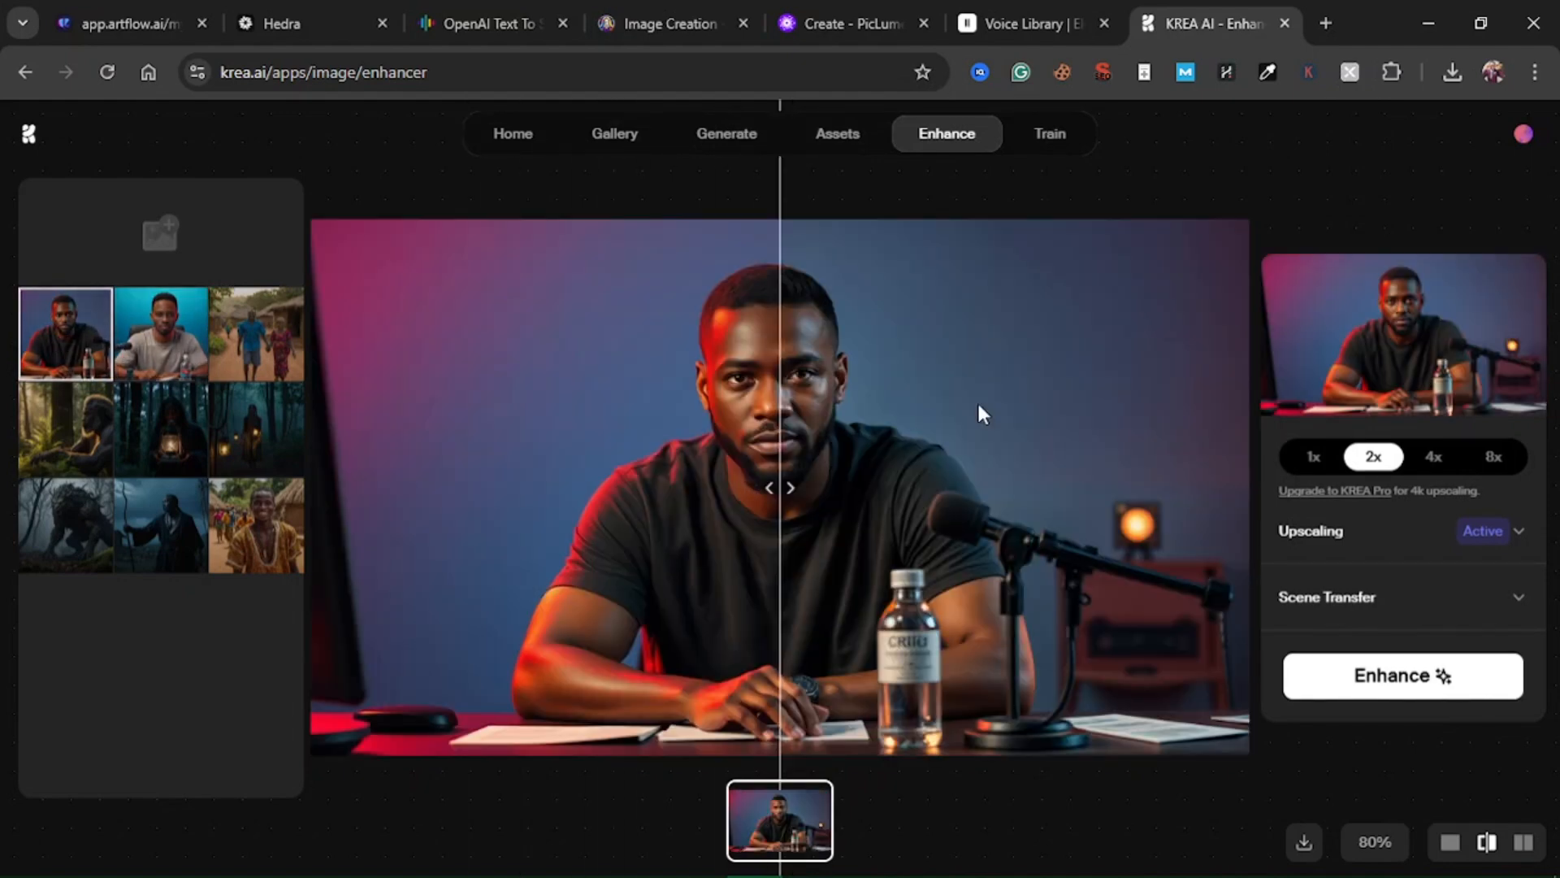
drag(794, 484, 894, 488)
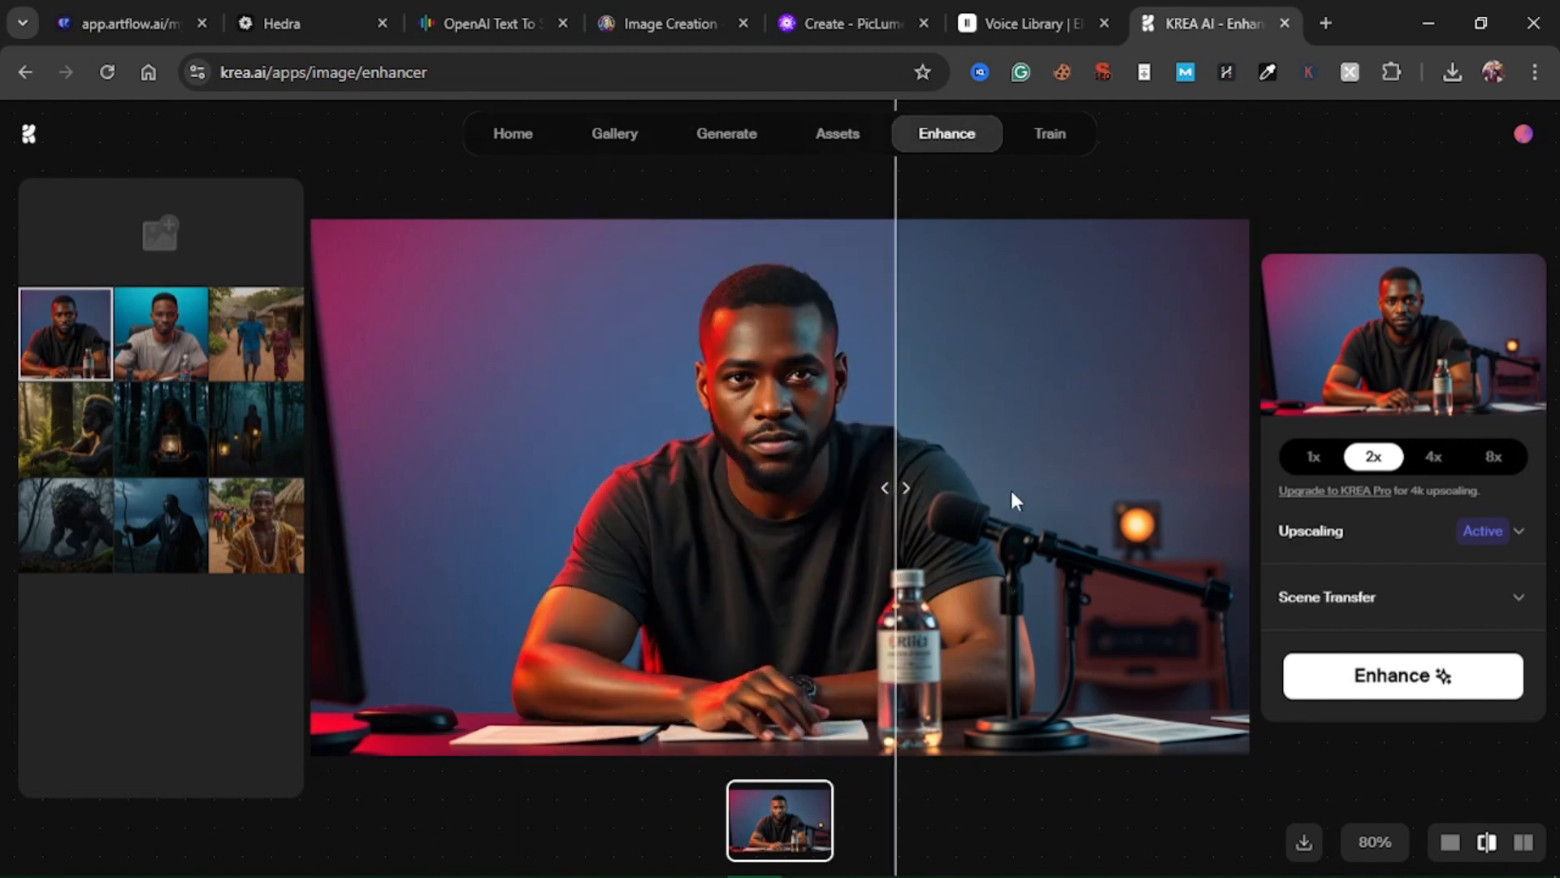
click(1307, 845)
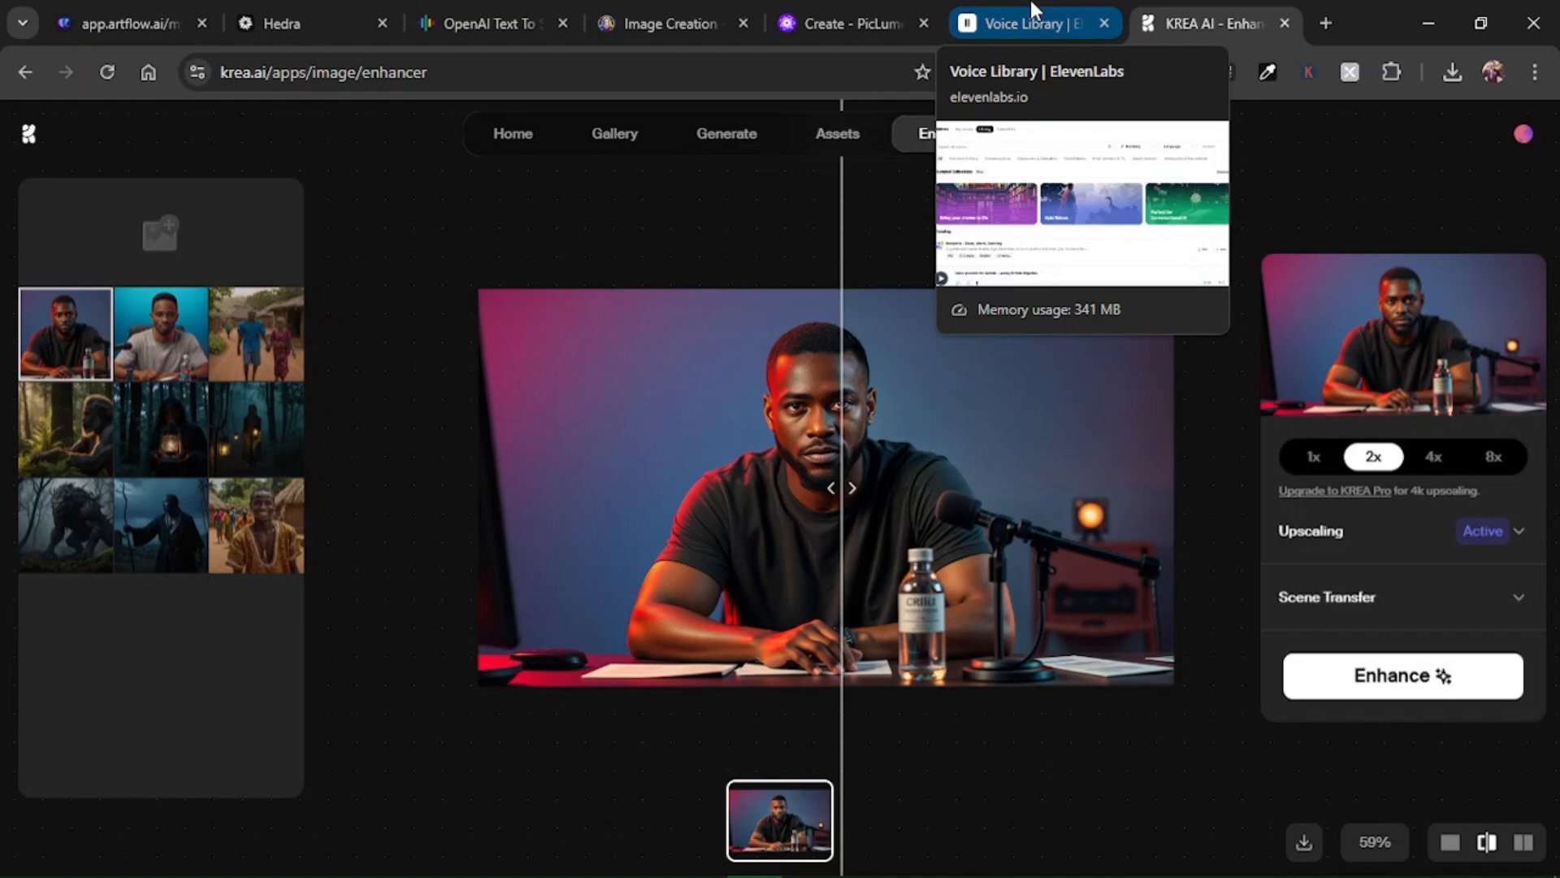
- Glance over the ElevenLabs, Artflow and Hedra pages and revisit the black T-shirt portrait's comparison in KREA
click(1033, 10)
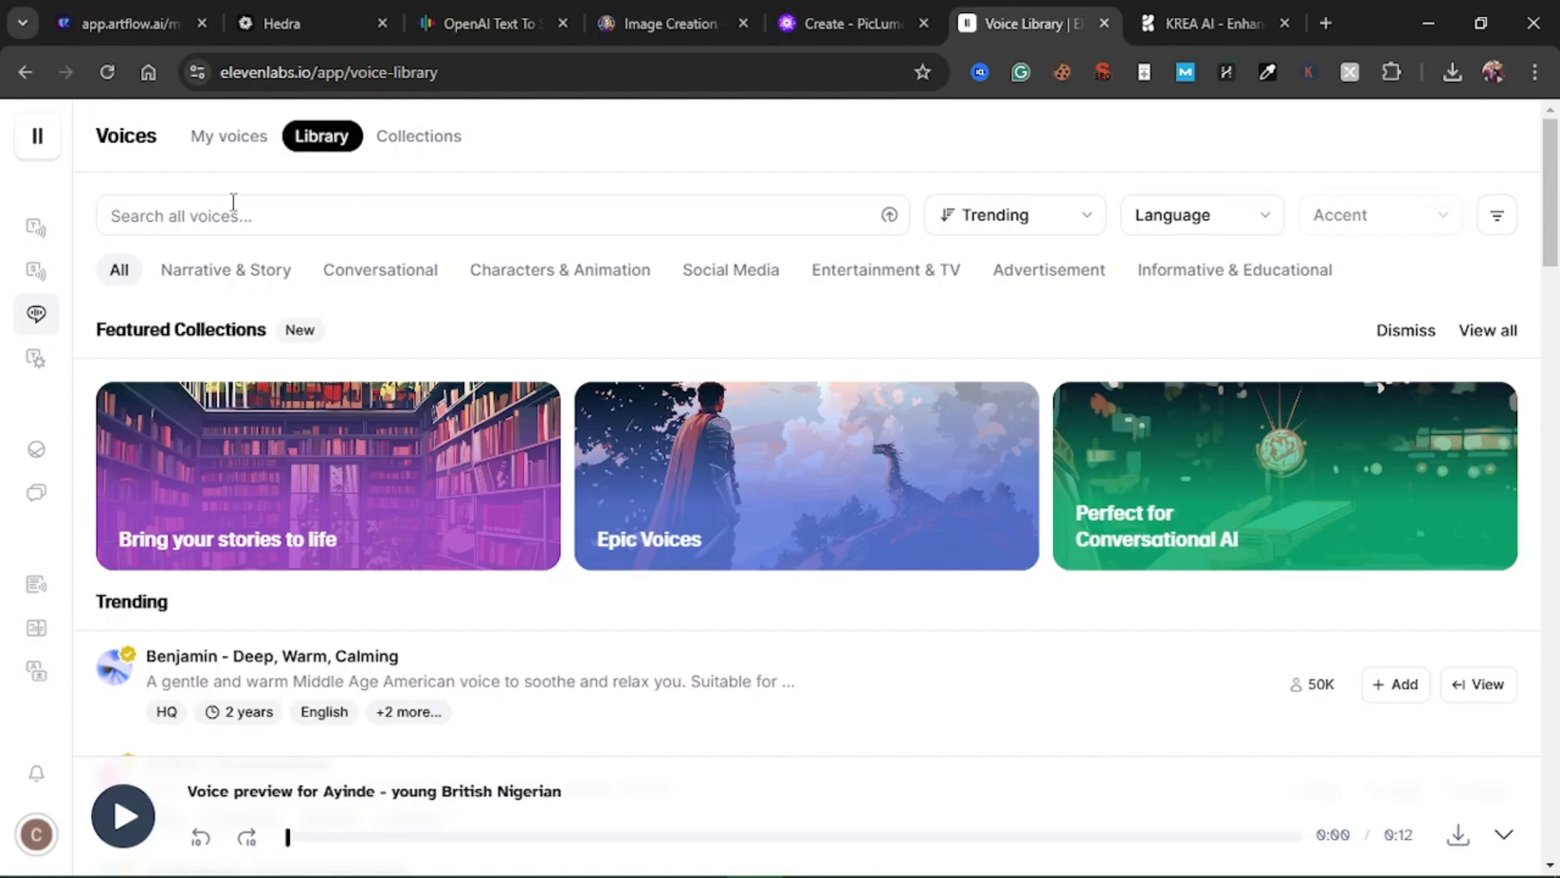
click(130, 23)
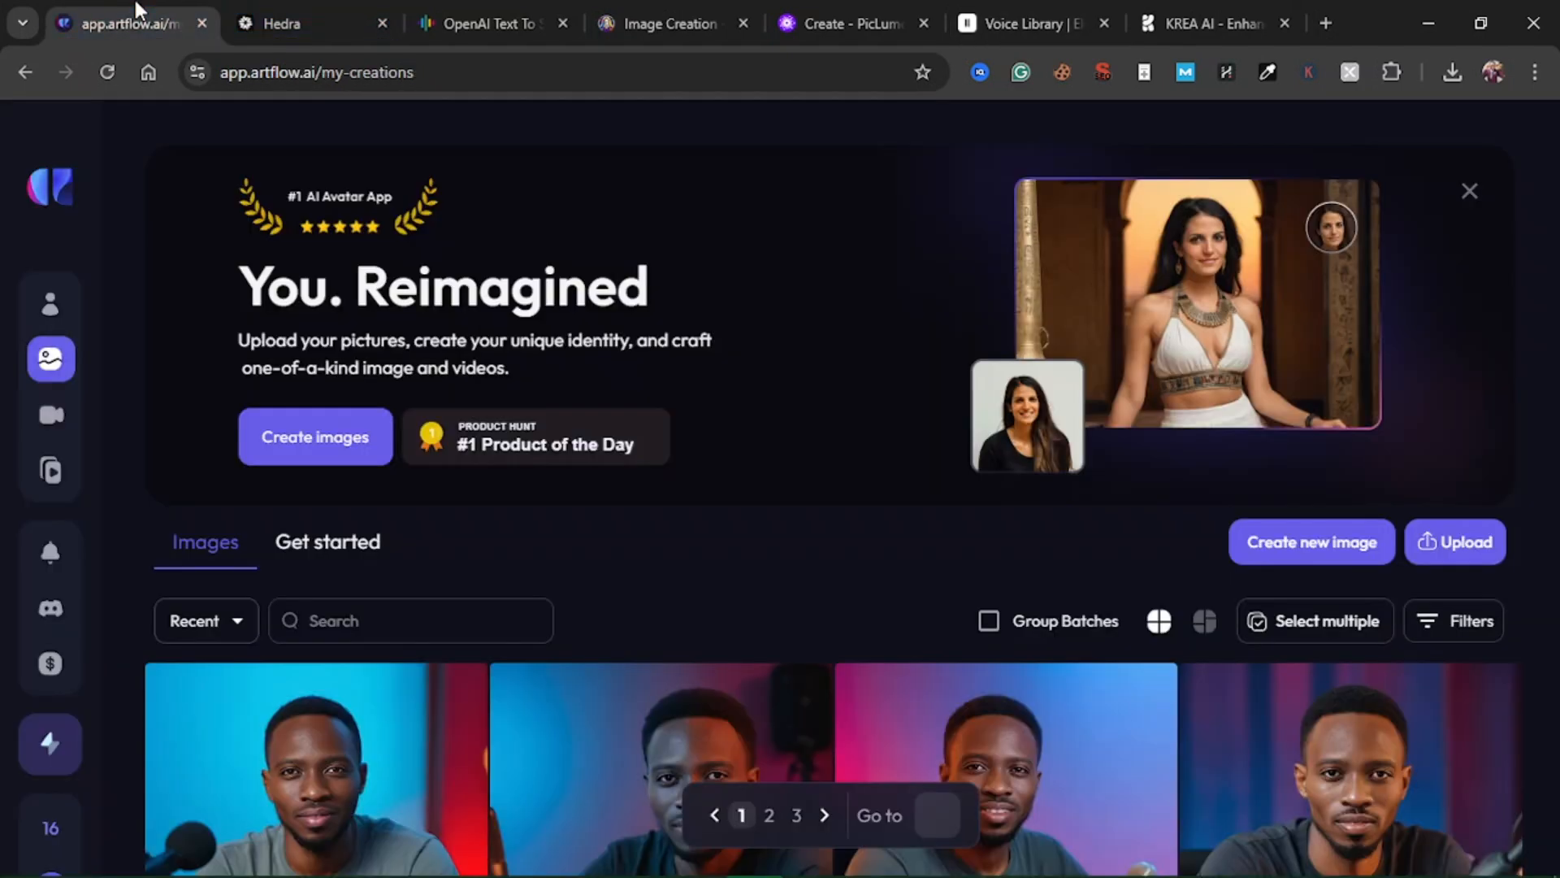
click(292, 22)
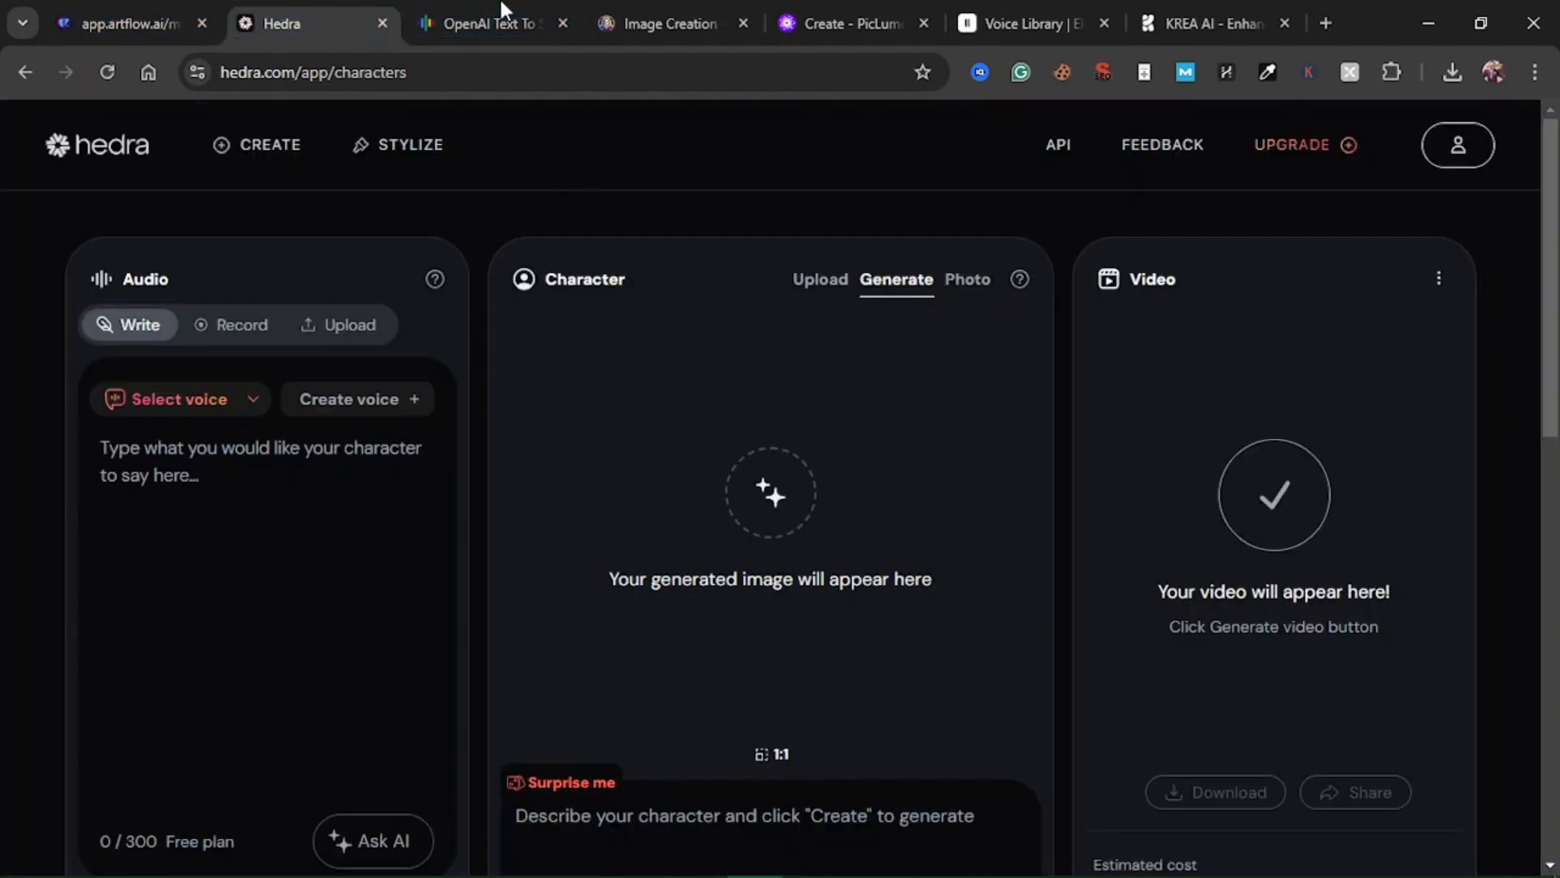
click(1252, 4)
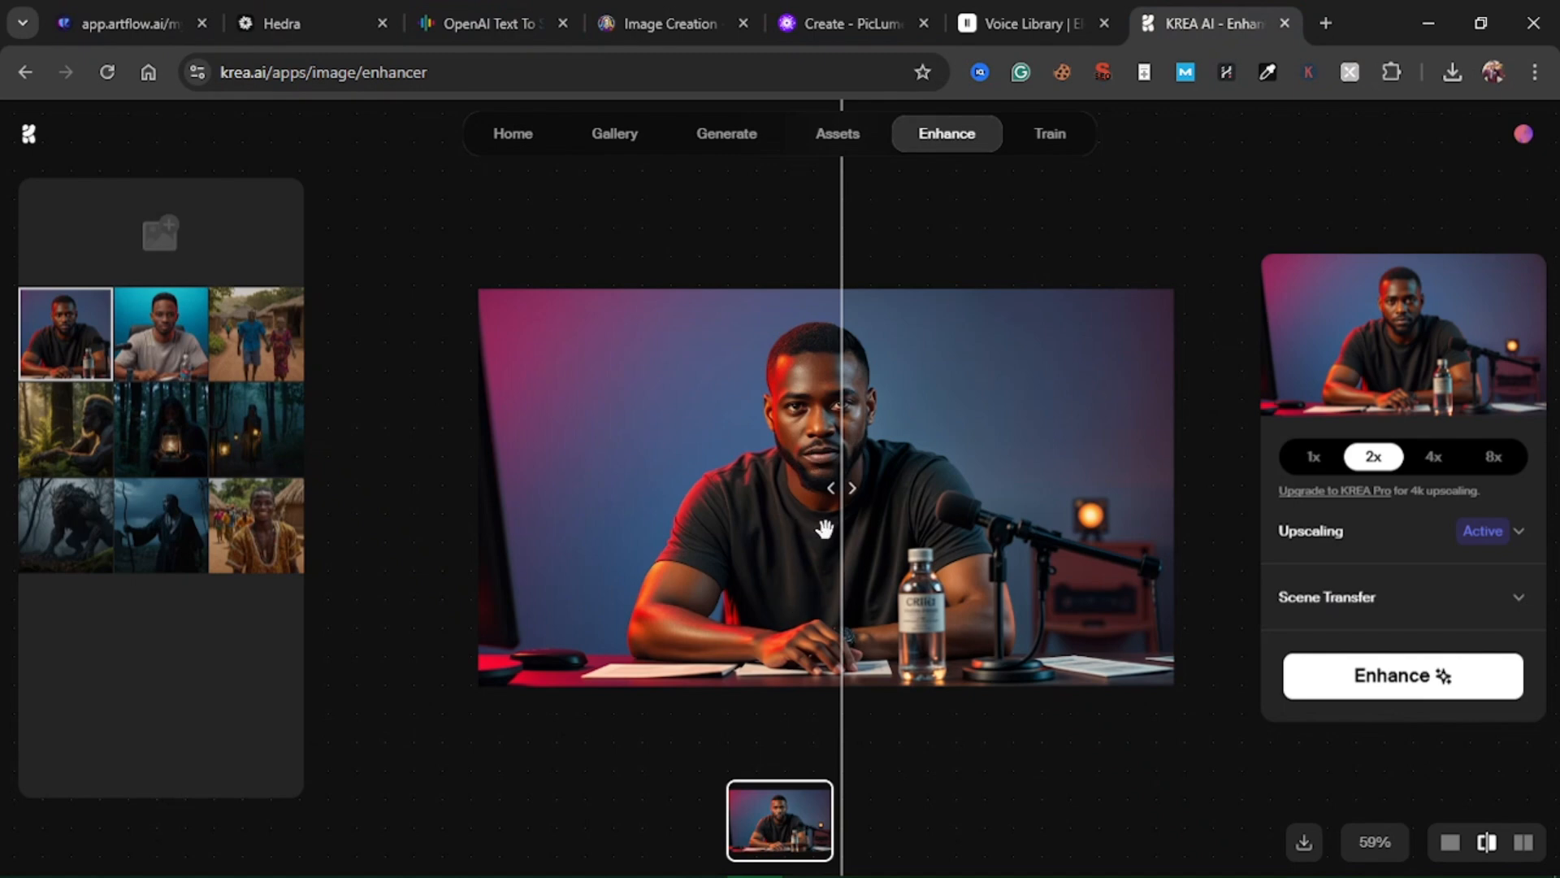
drag(839, 488, 628, 527)
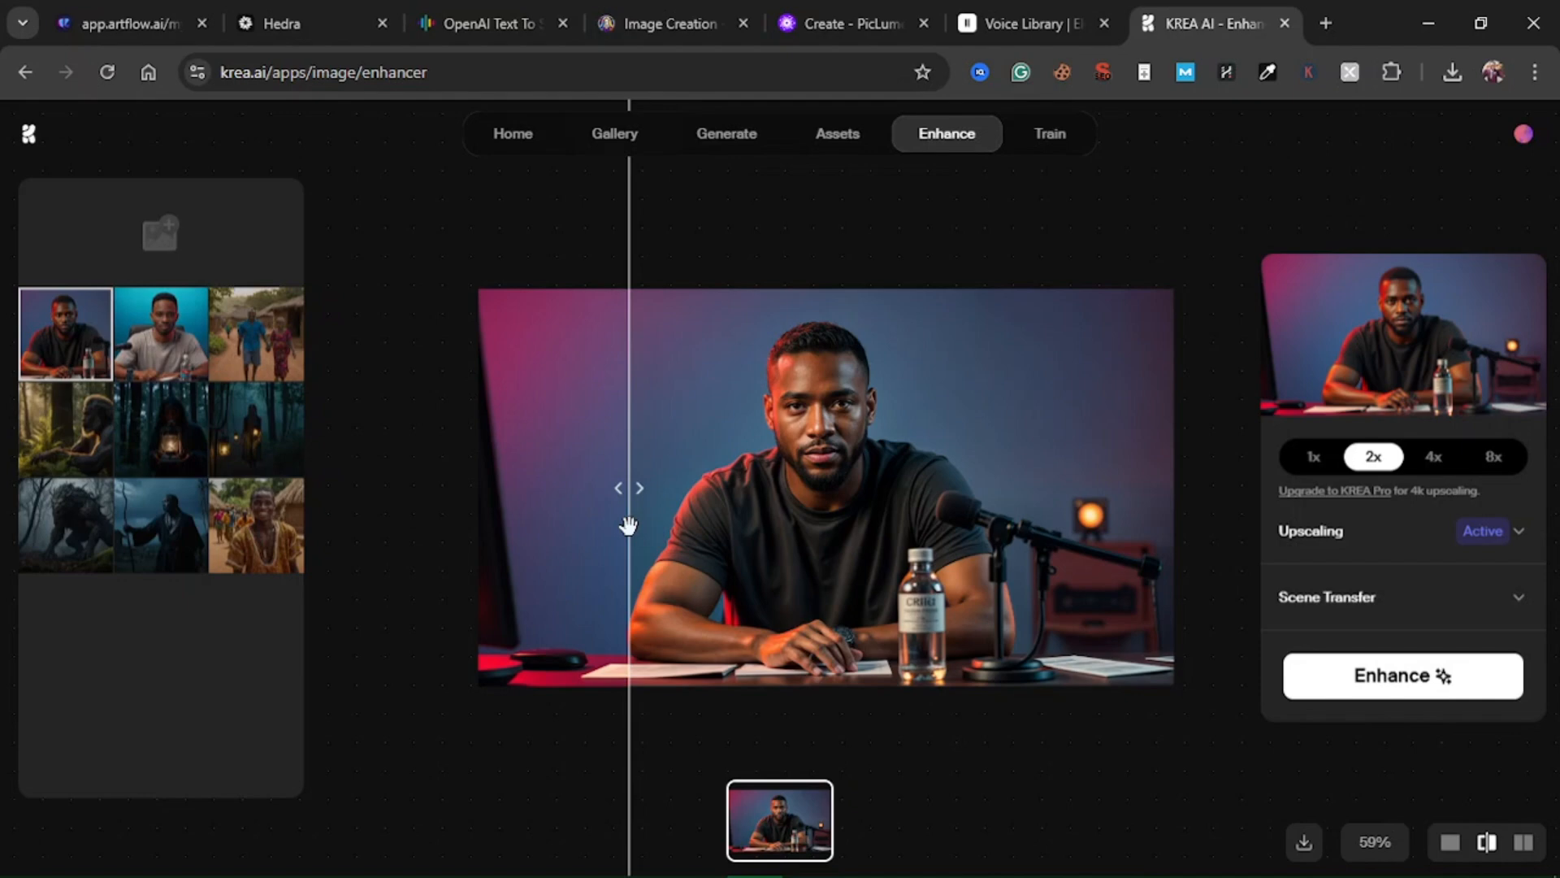
- Switch to Artflow and review the upscaled grey T-shirt portraits in the creations gallery
key(ctrl+1)
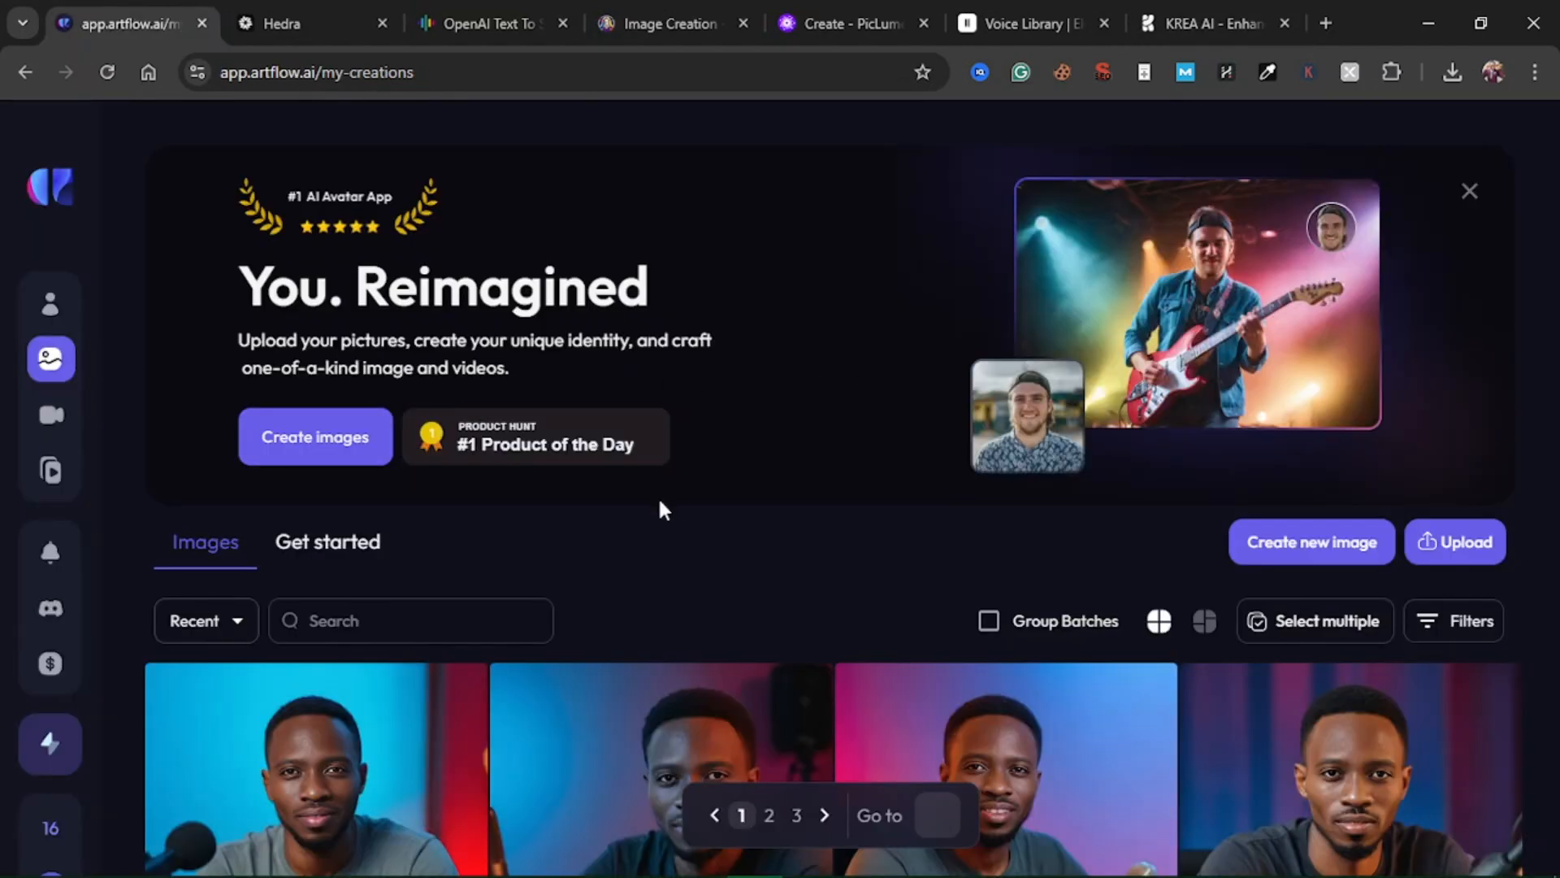
scroll(664, 509, down, 1)
scroll(777, 474, down, 6)
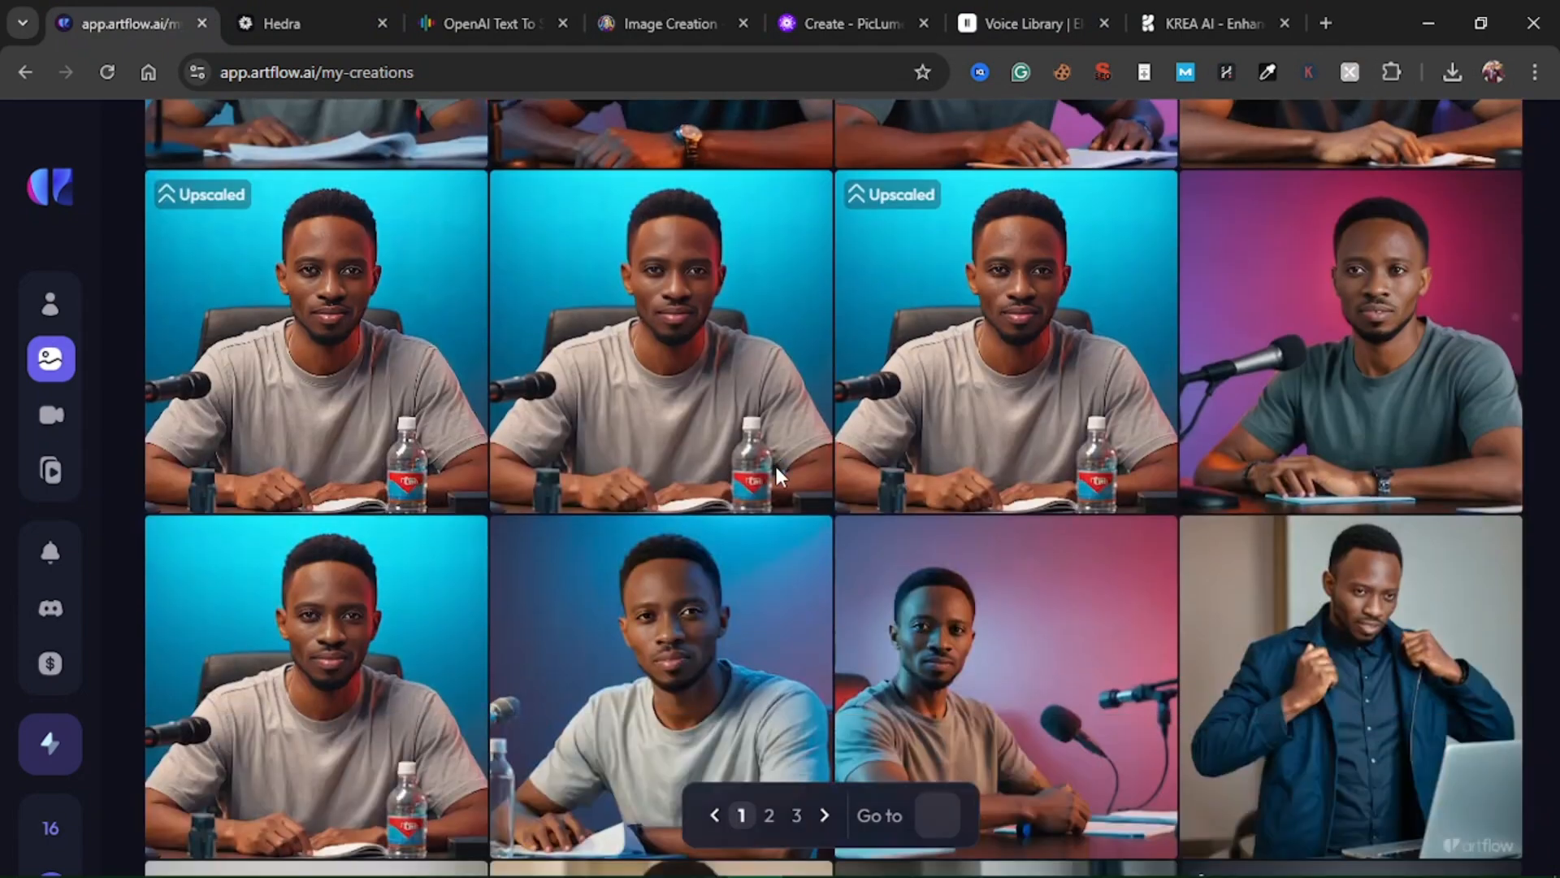
scroll(777, 474, up, 5)
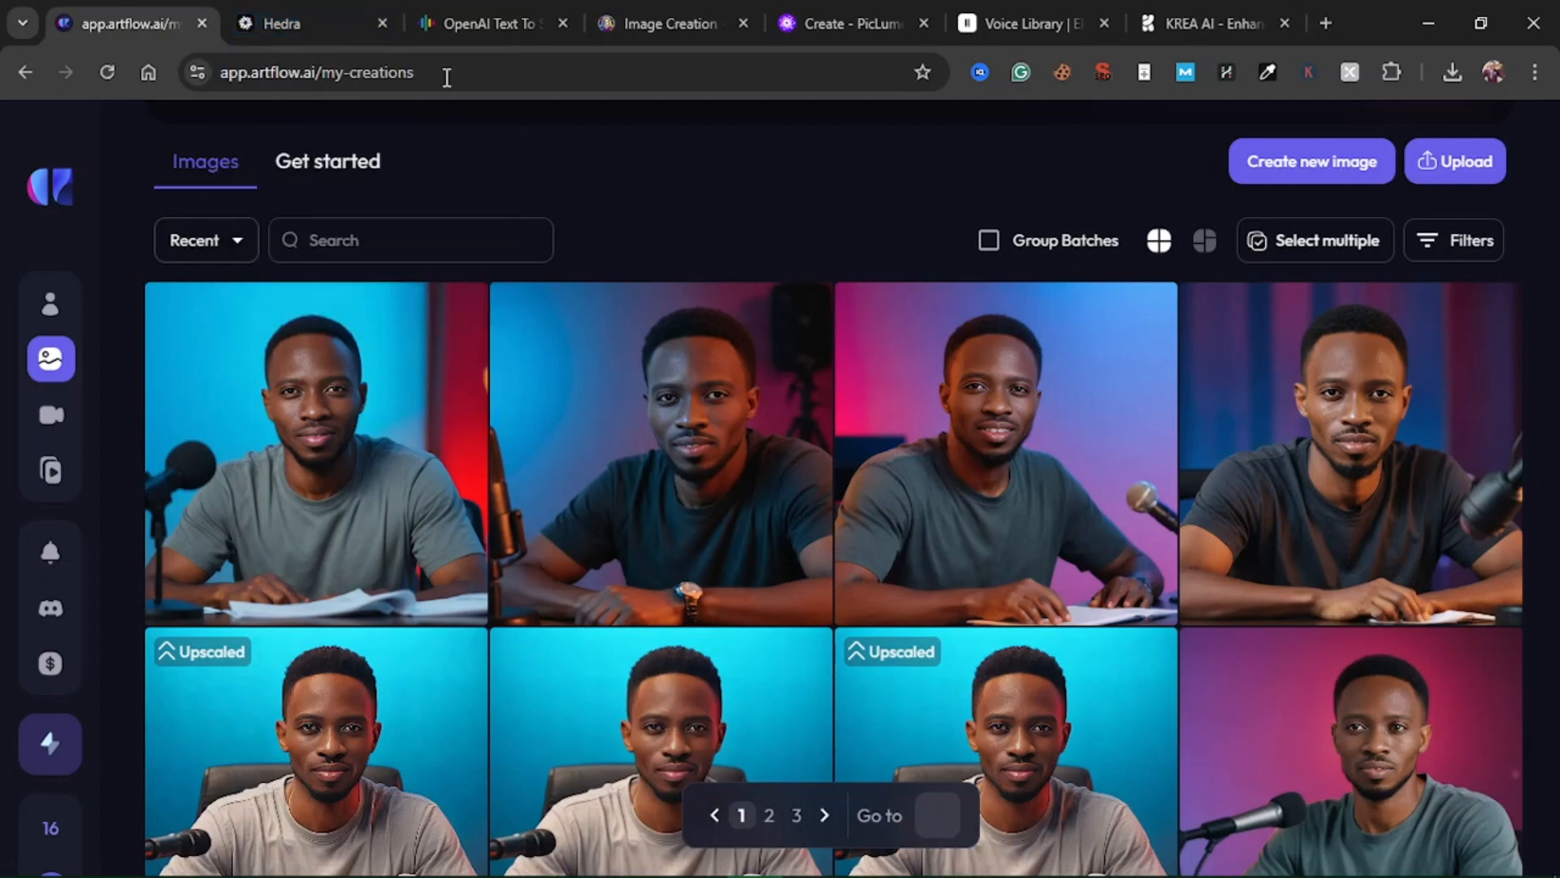
- Switch to Hedra, look over the character page and upload the downloaded portrait d09b3bb62182452d97cb1ca9504d449f.jpg as the character image
click(306, 5)
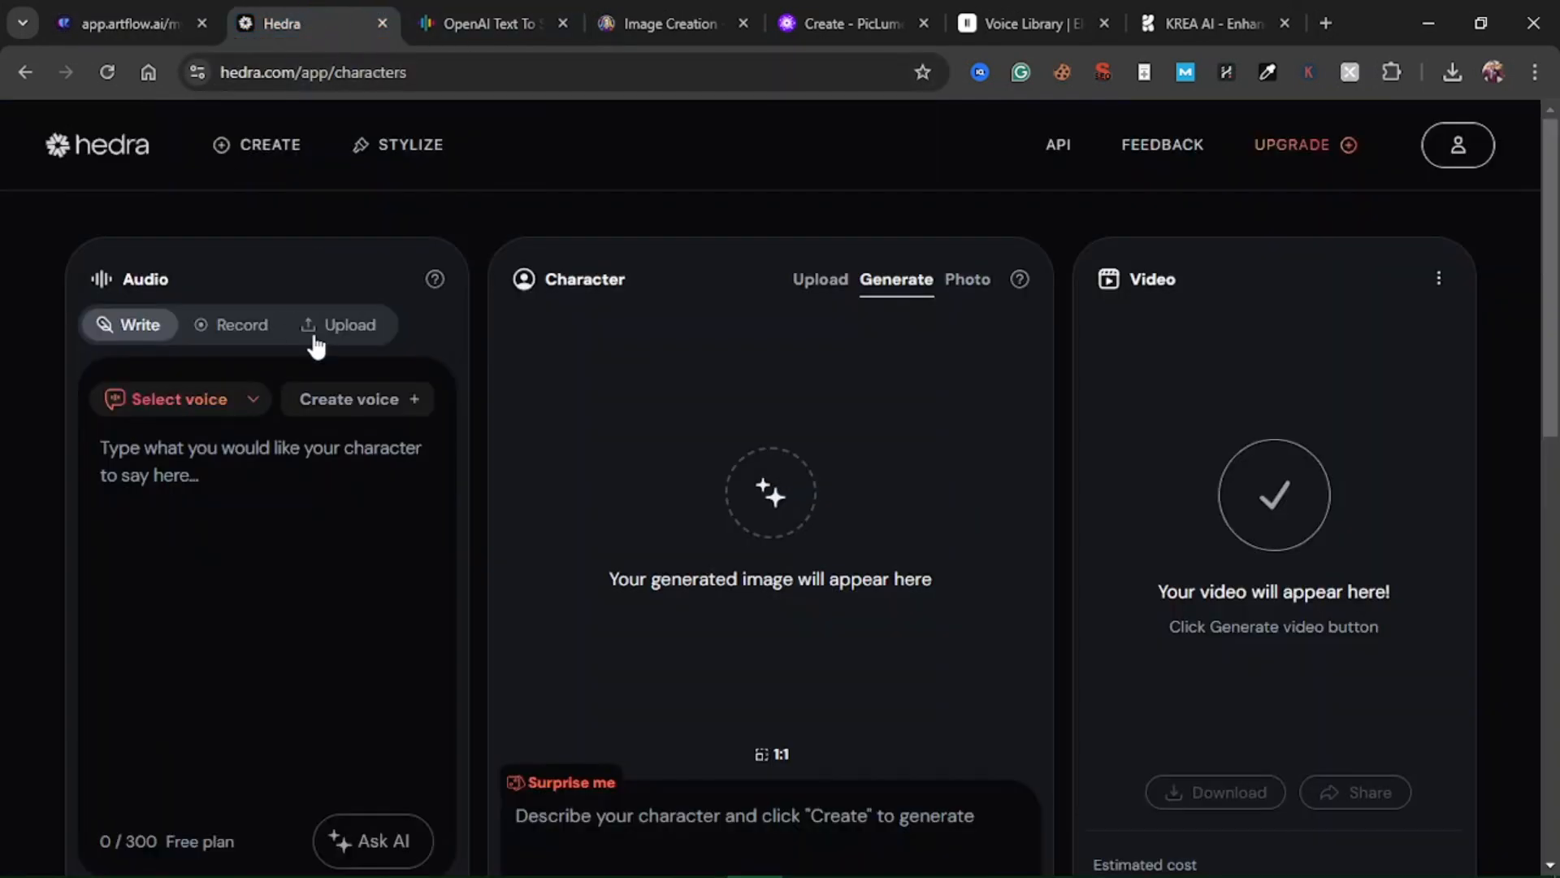
scroll(760, 446, down, 1)
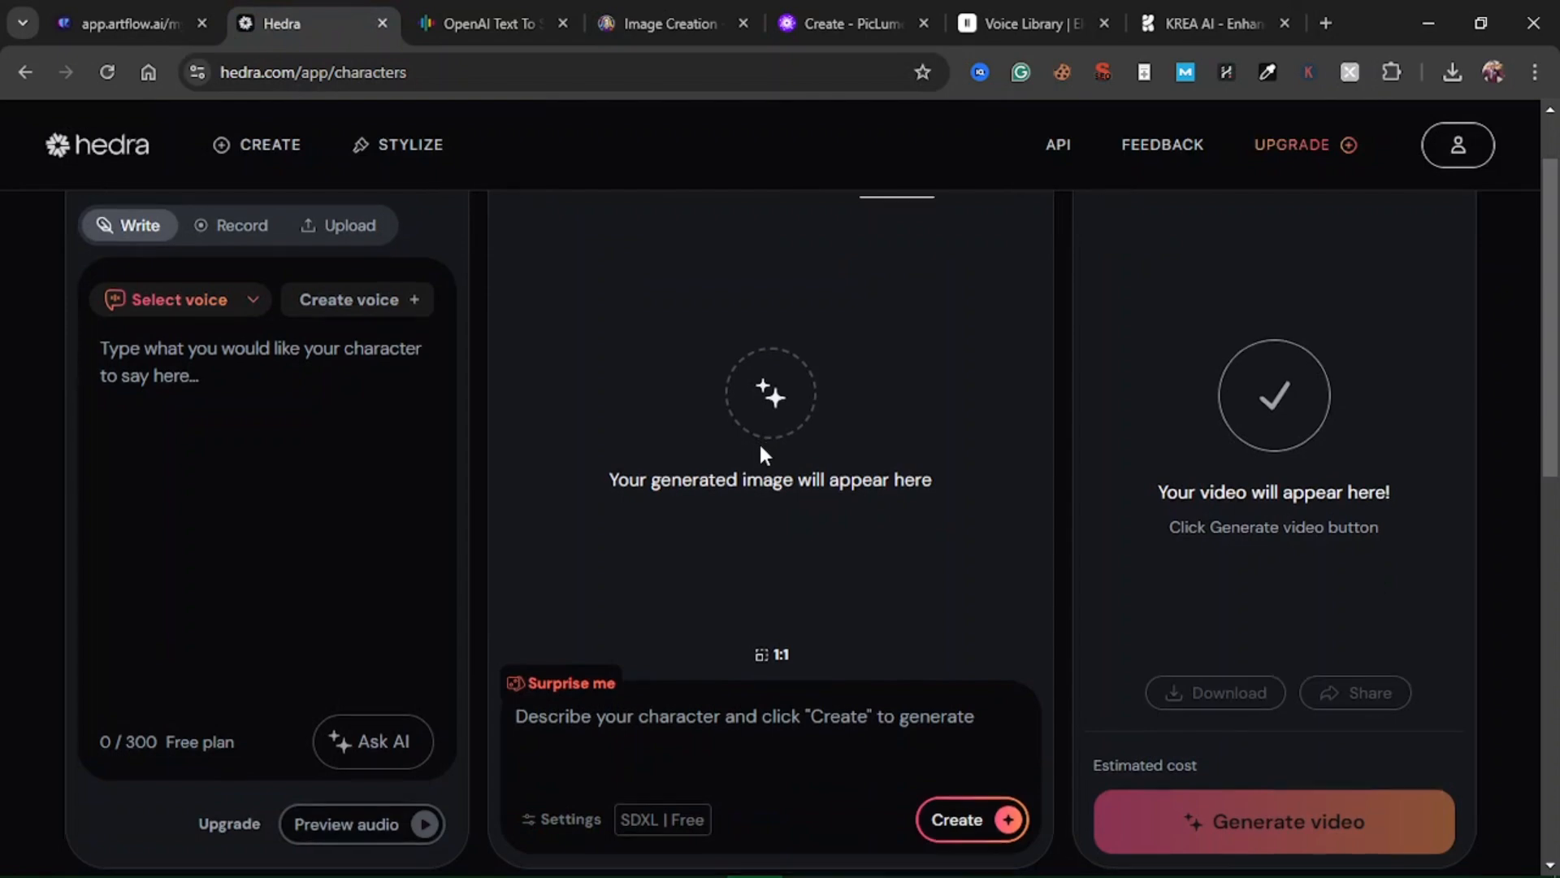
scroll(760, 452, down, 1)
scroll(760, 451, up, 2)
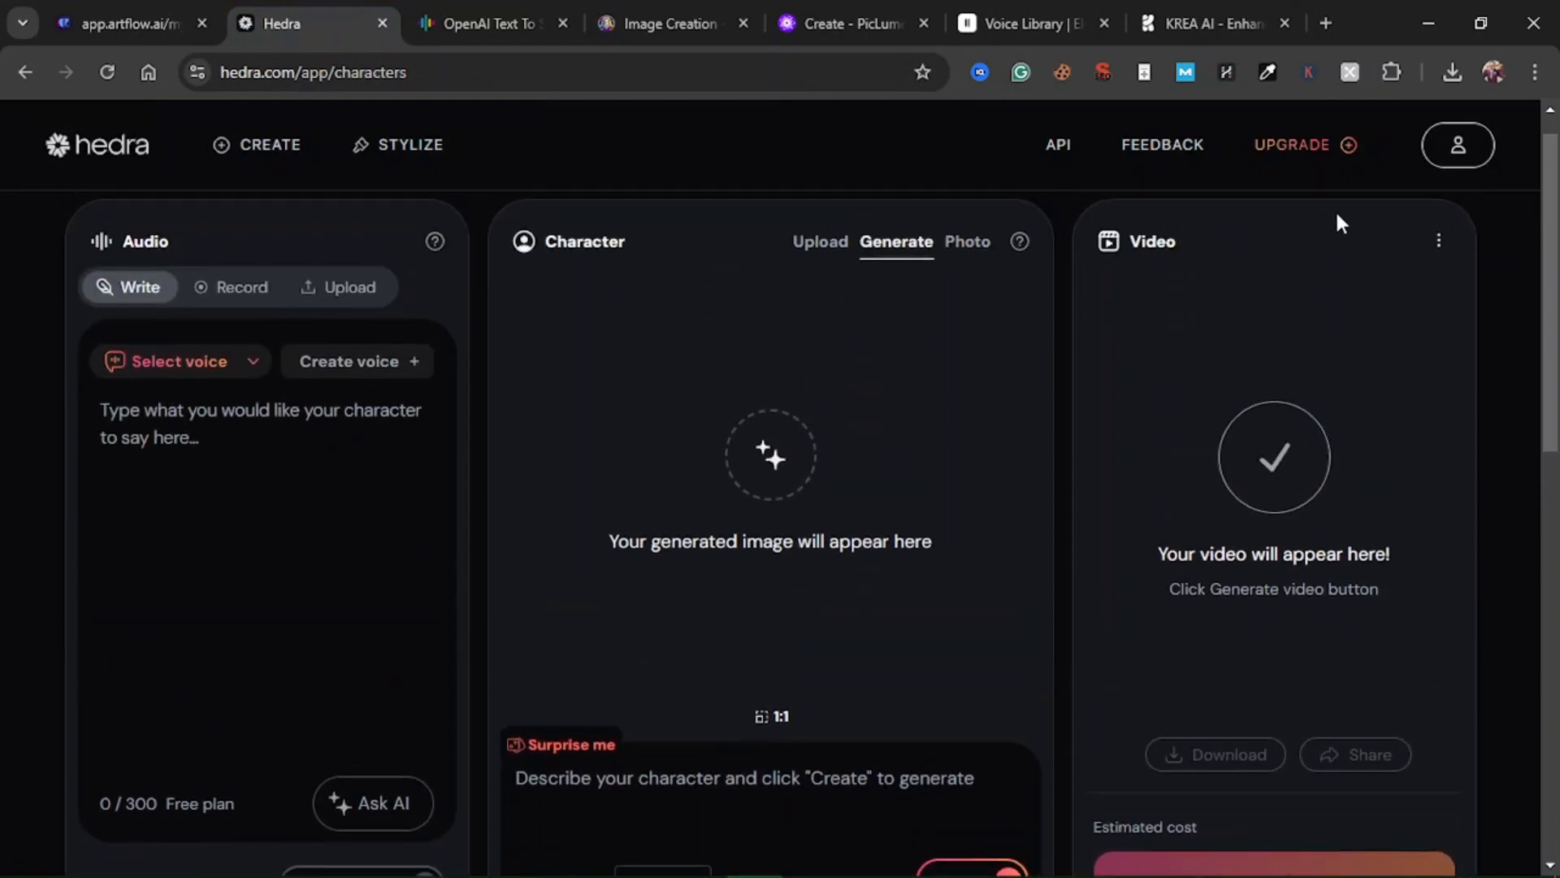
scroll(615, 431, down, 1)
scroll(615, 424, up, 1)
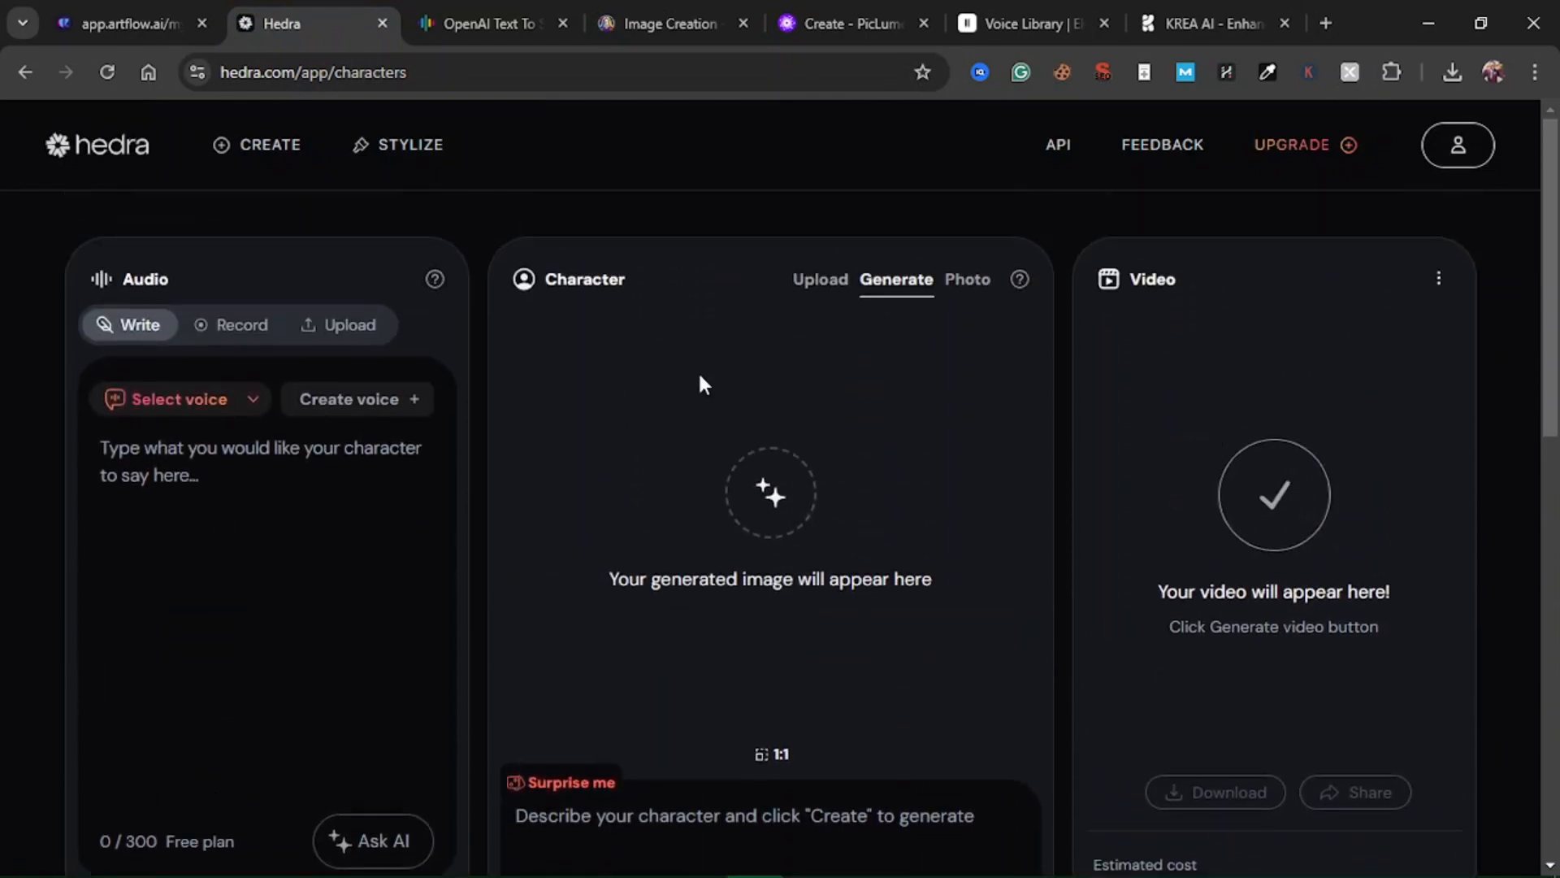
click(816, 280)
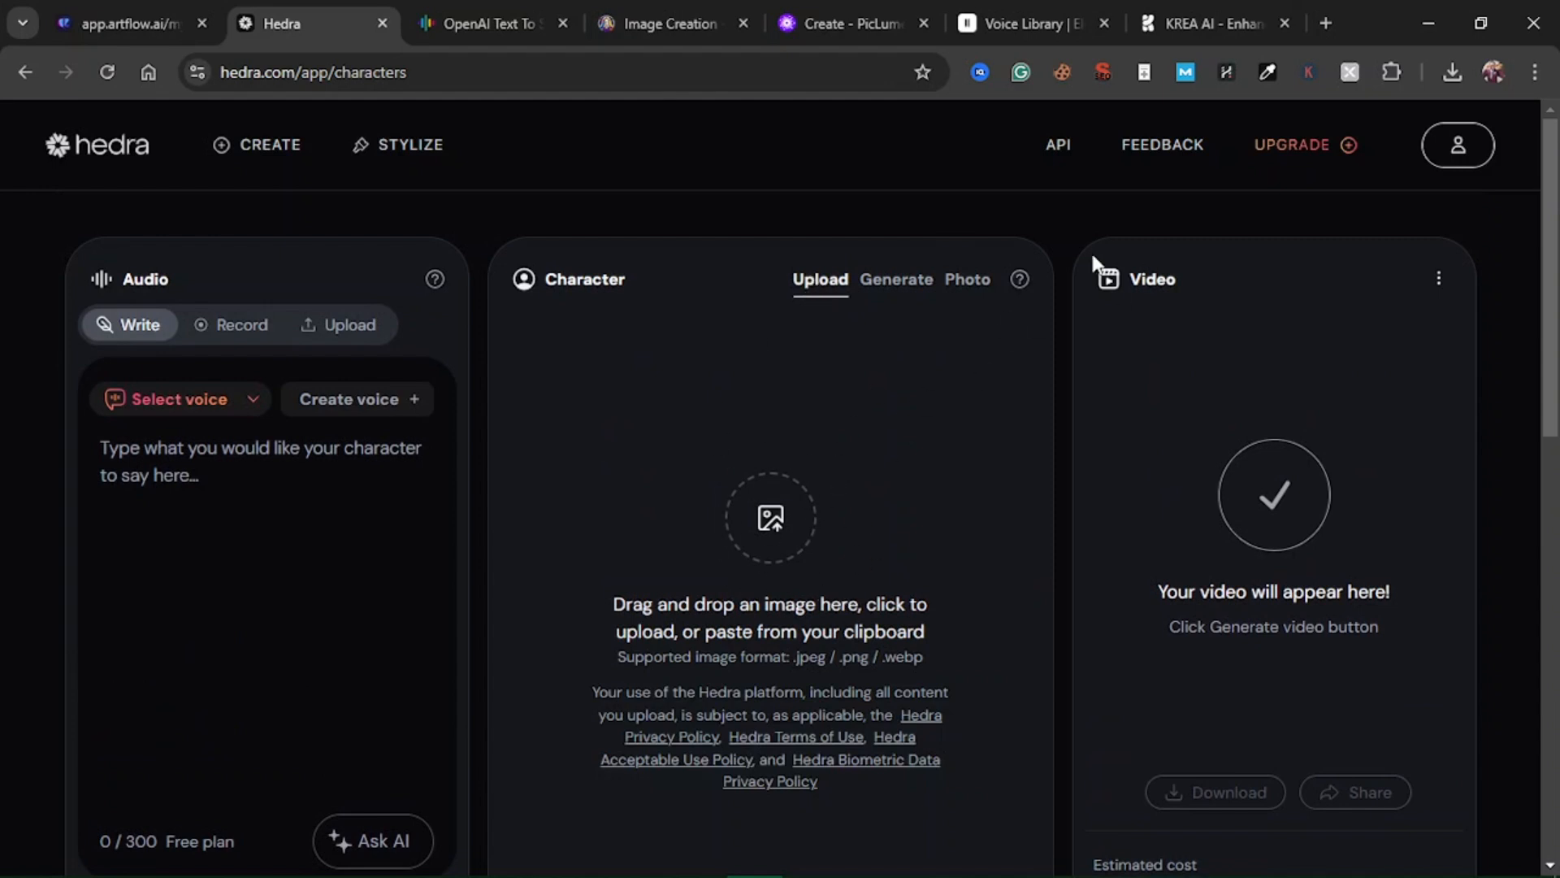
click(1453, 73)
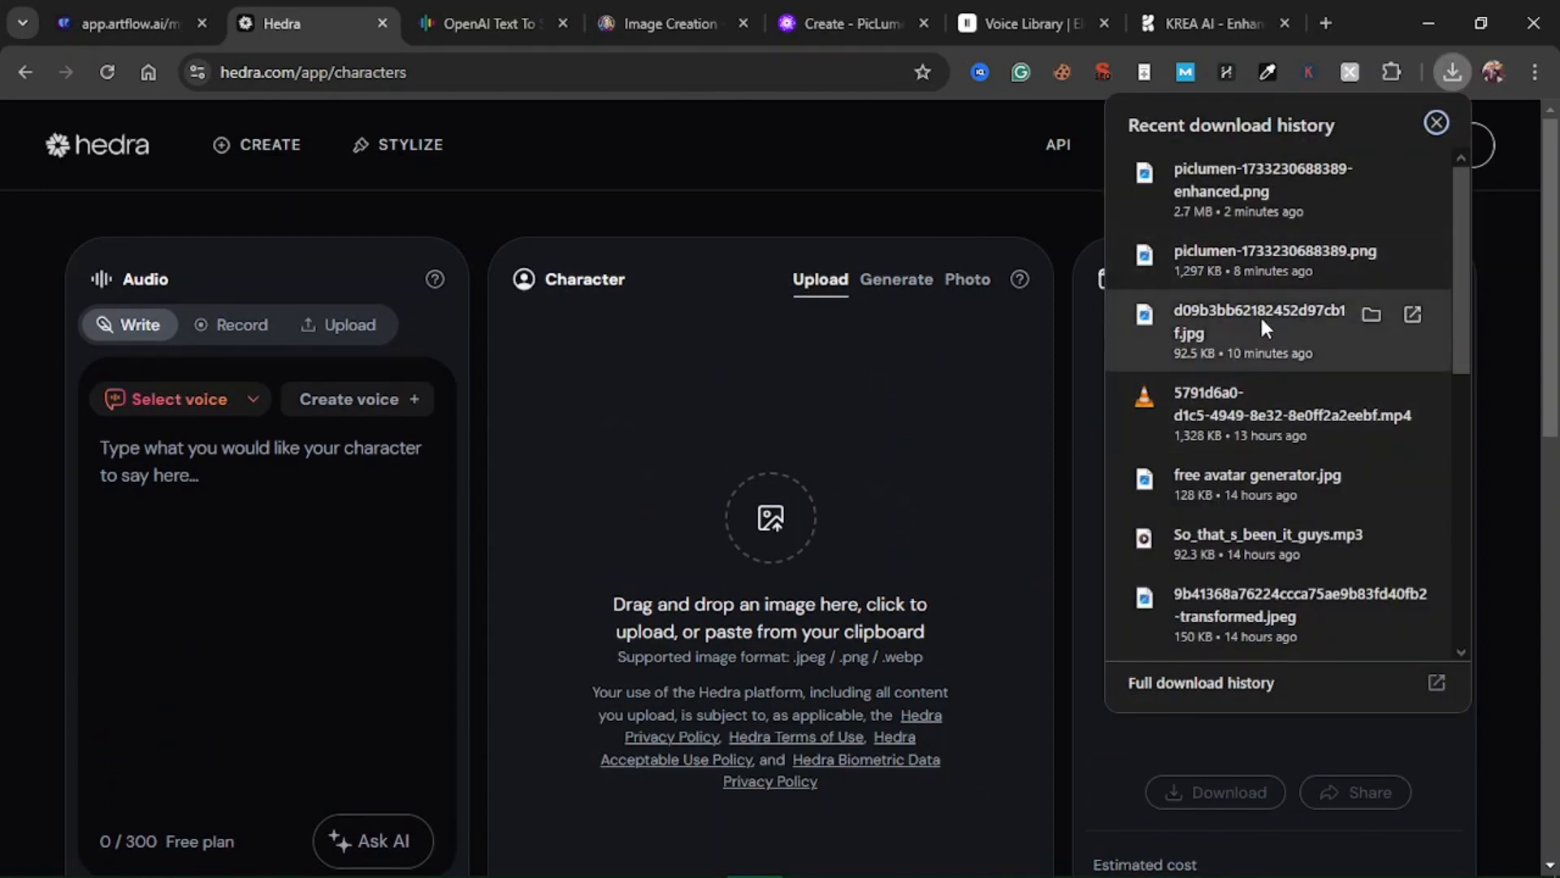
drag(1259, 314, 709, 616)
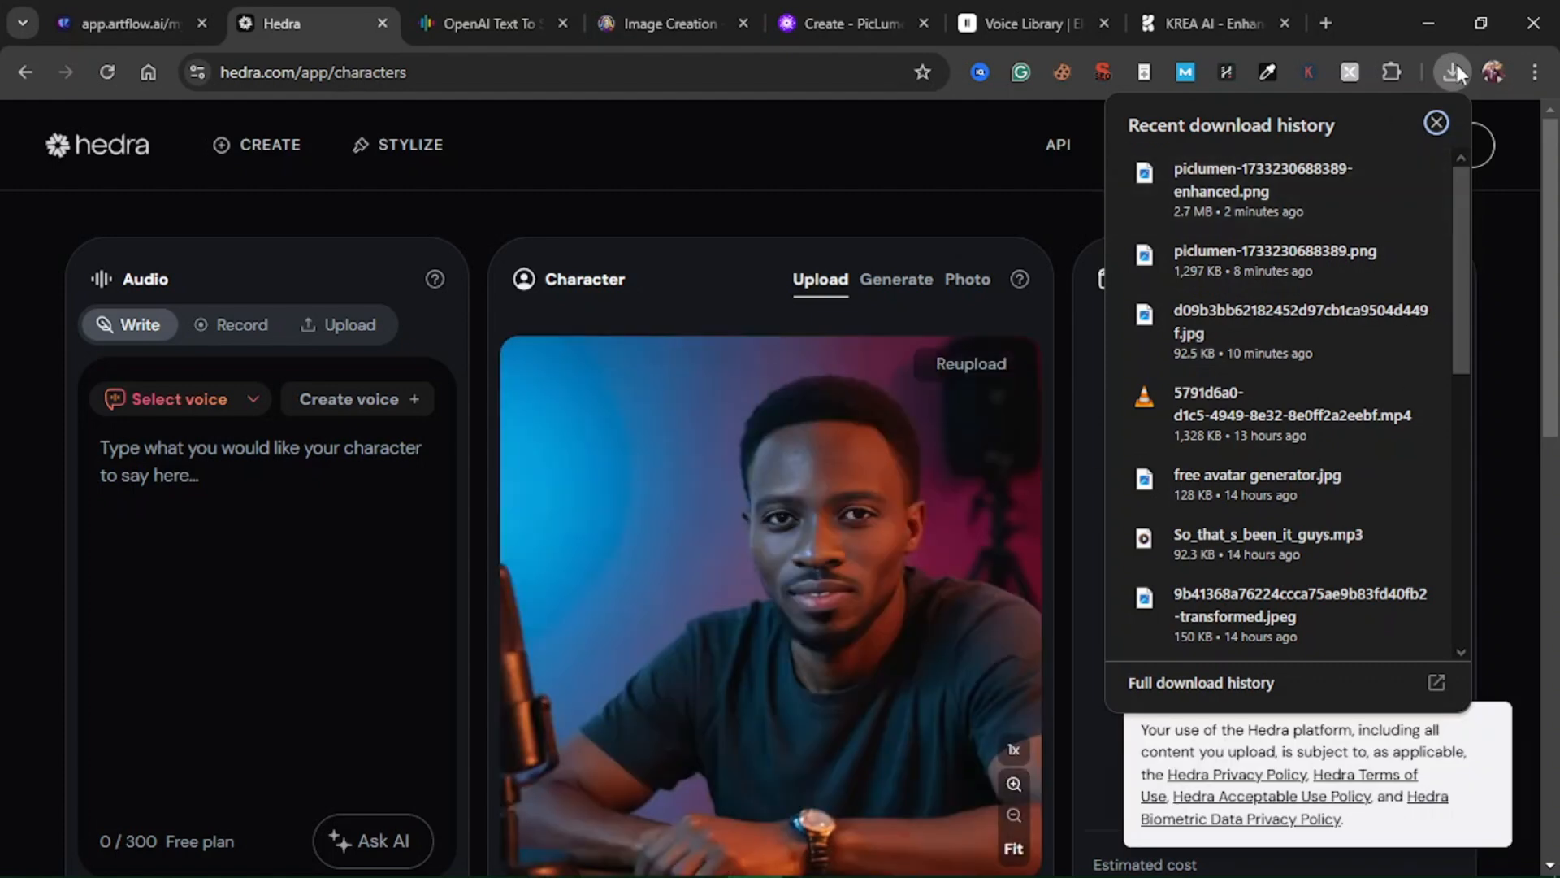
click(1457, 68)
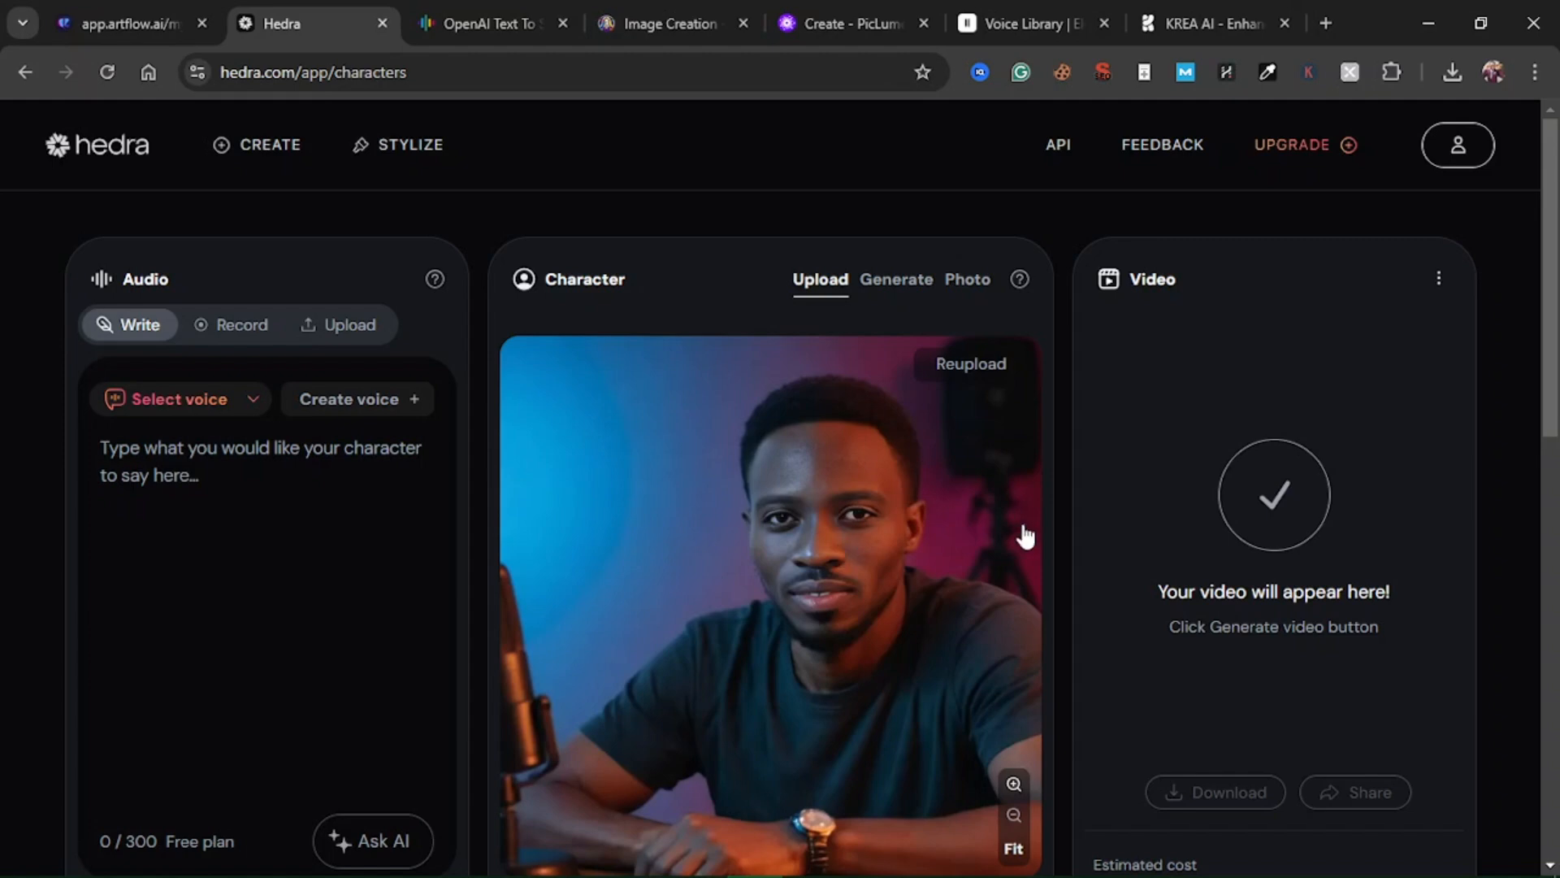
- Set the aspect ratio of the uploaded character image to 16:9 (YouTube)
scroll(1069, 569, down, 3)
scroll(1069, 574, up, 2)
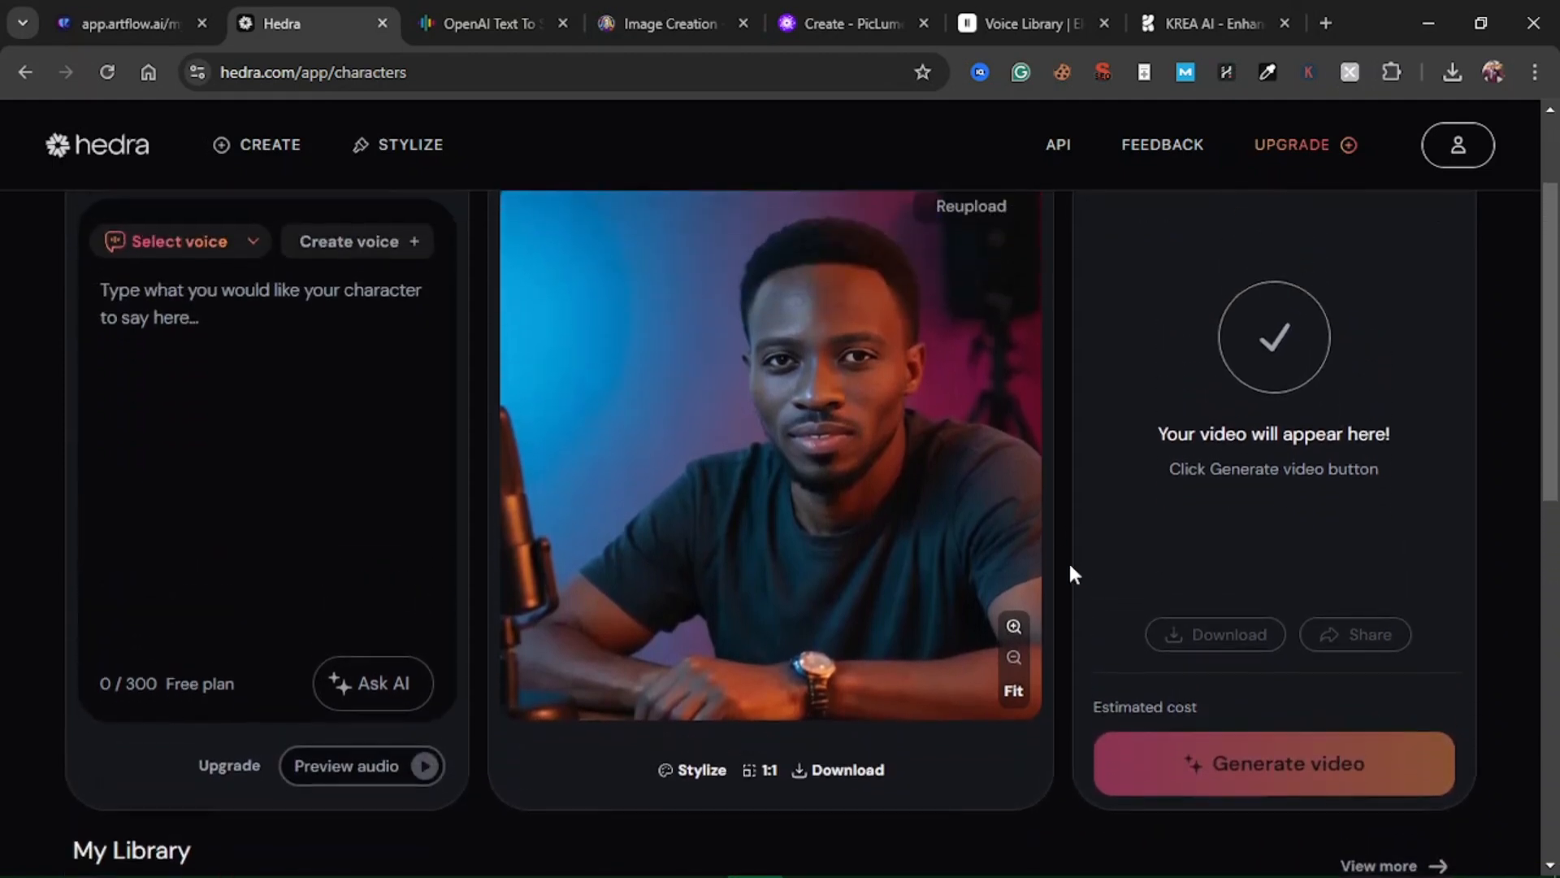
click(751, 782)
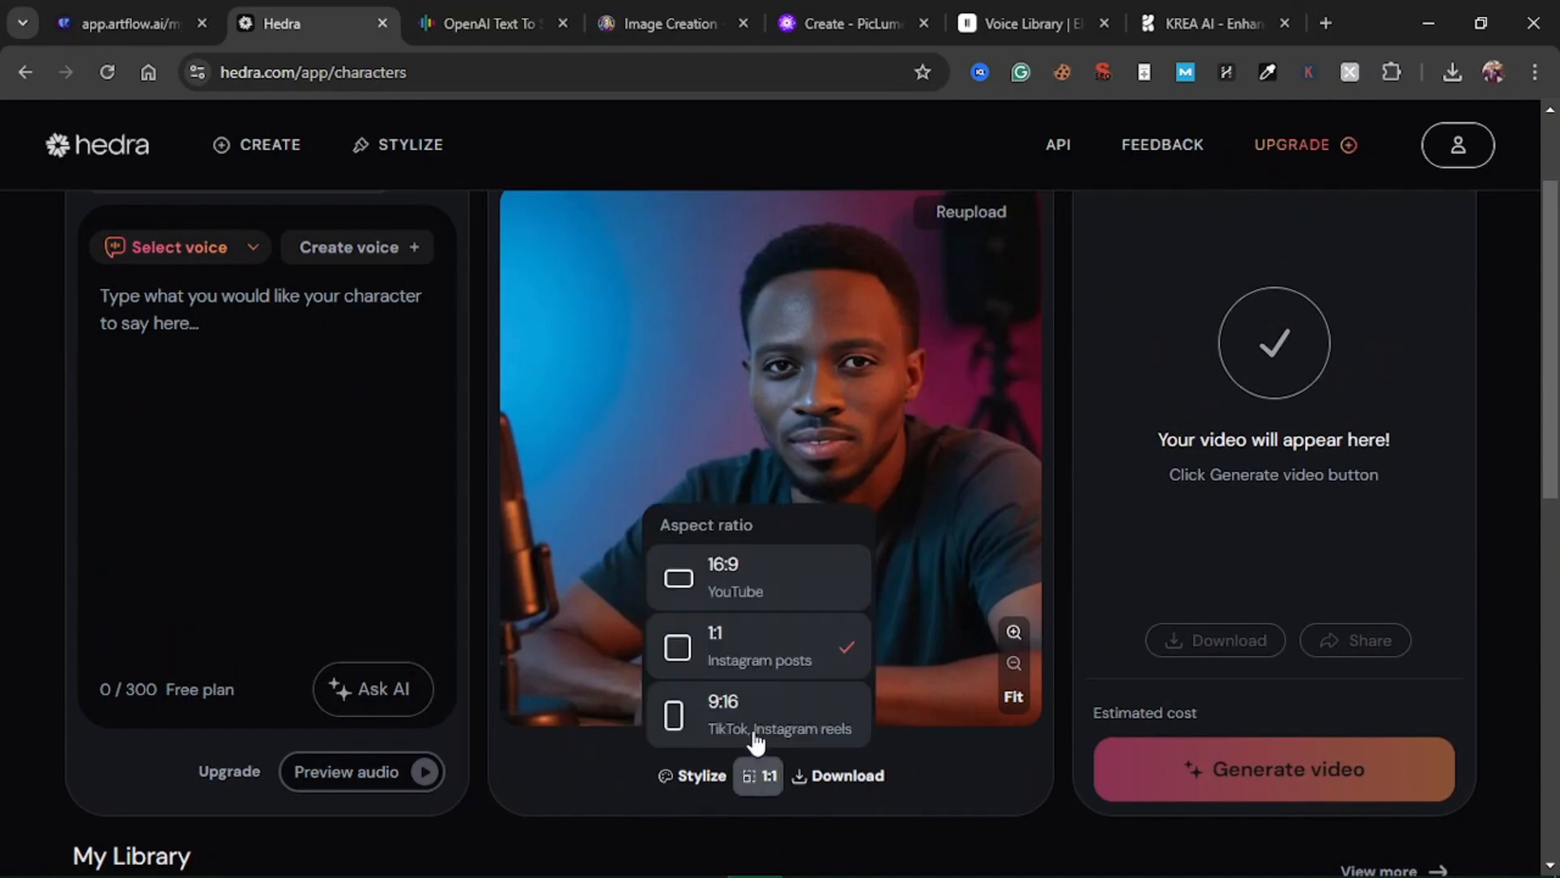
click(773, 585)
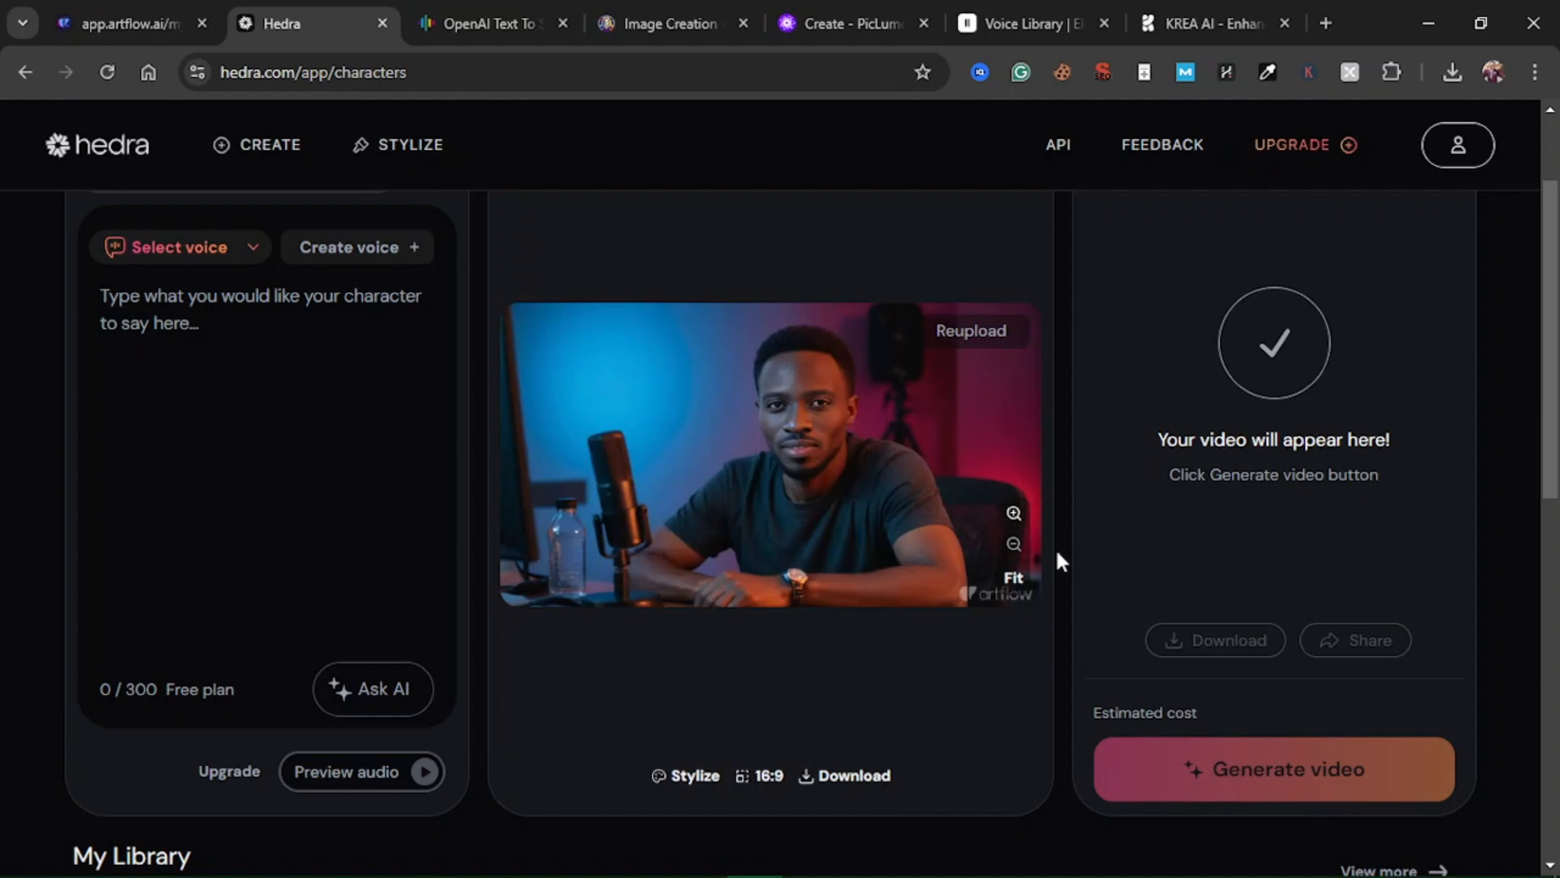
- Record a voiceover of about 8.7 seconds as the avatar's audio
scroll(1056, 548, up, 2)
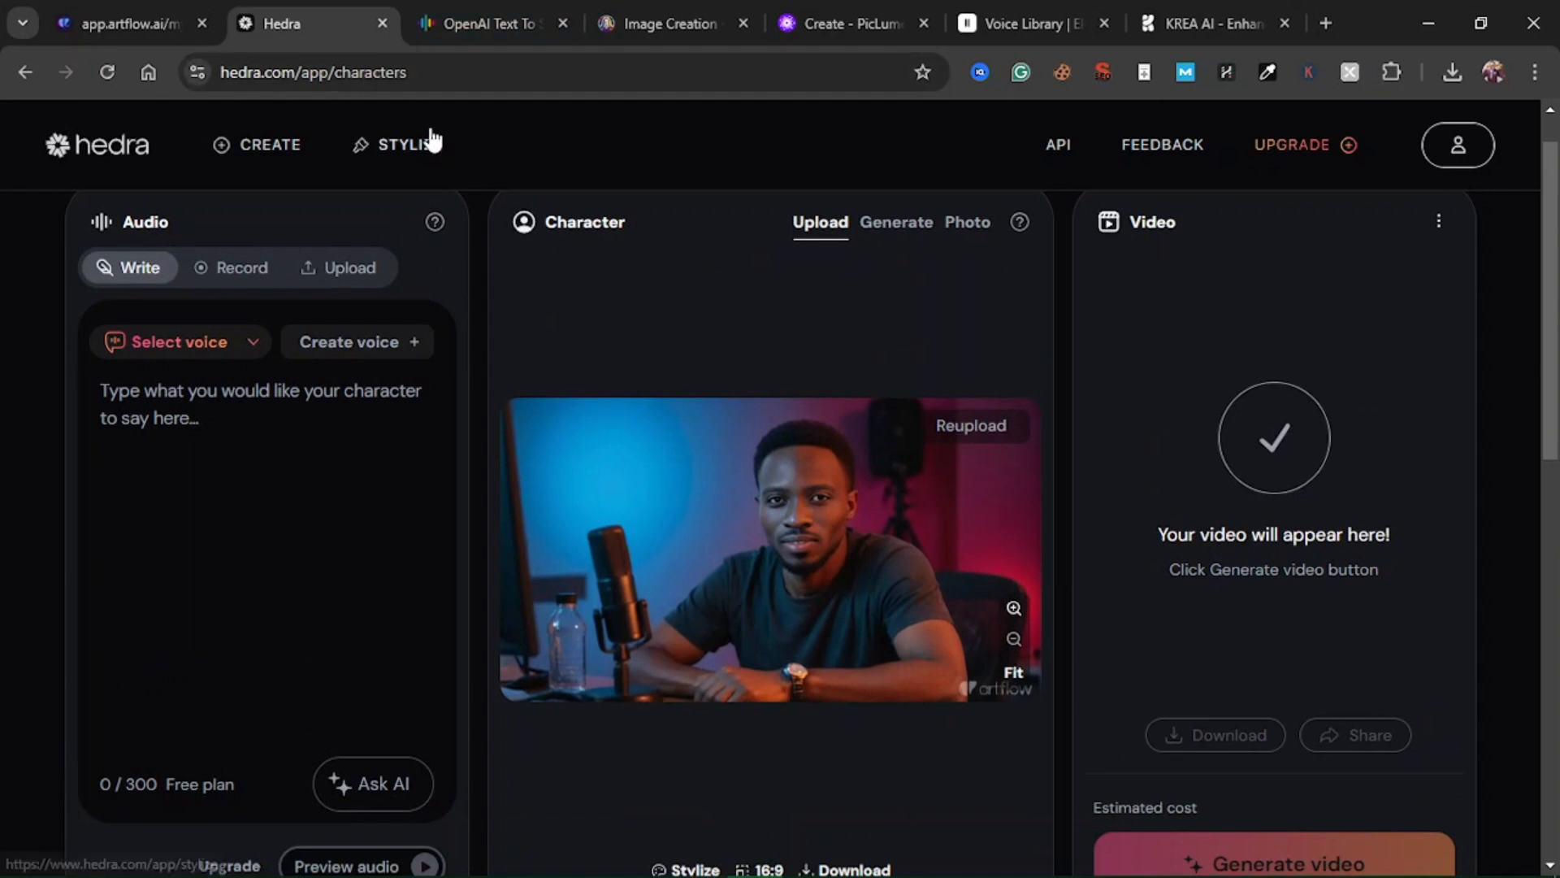
click(235, 272)
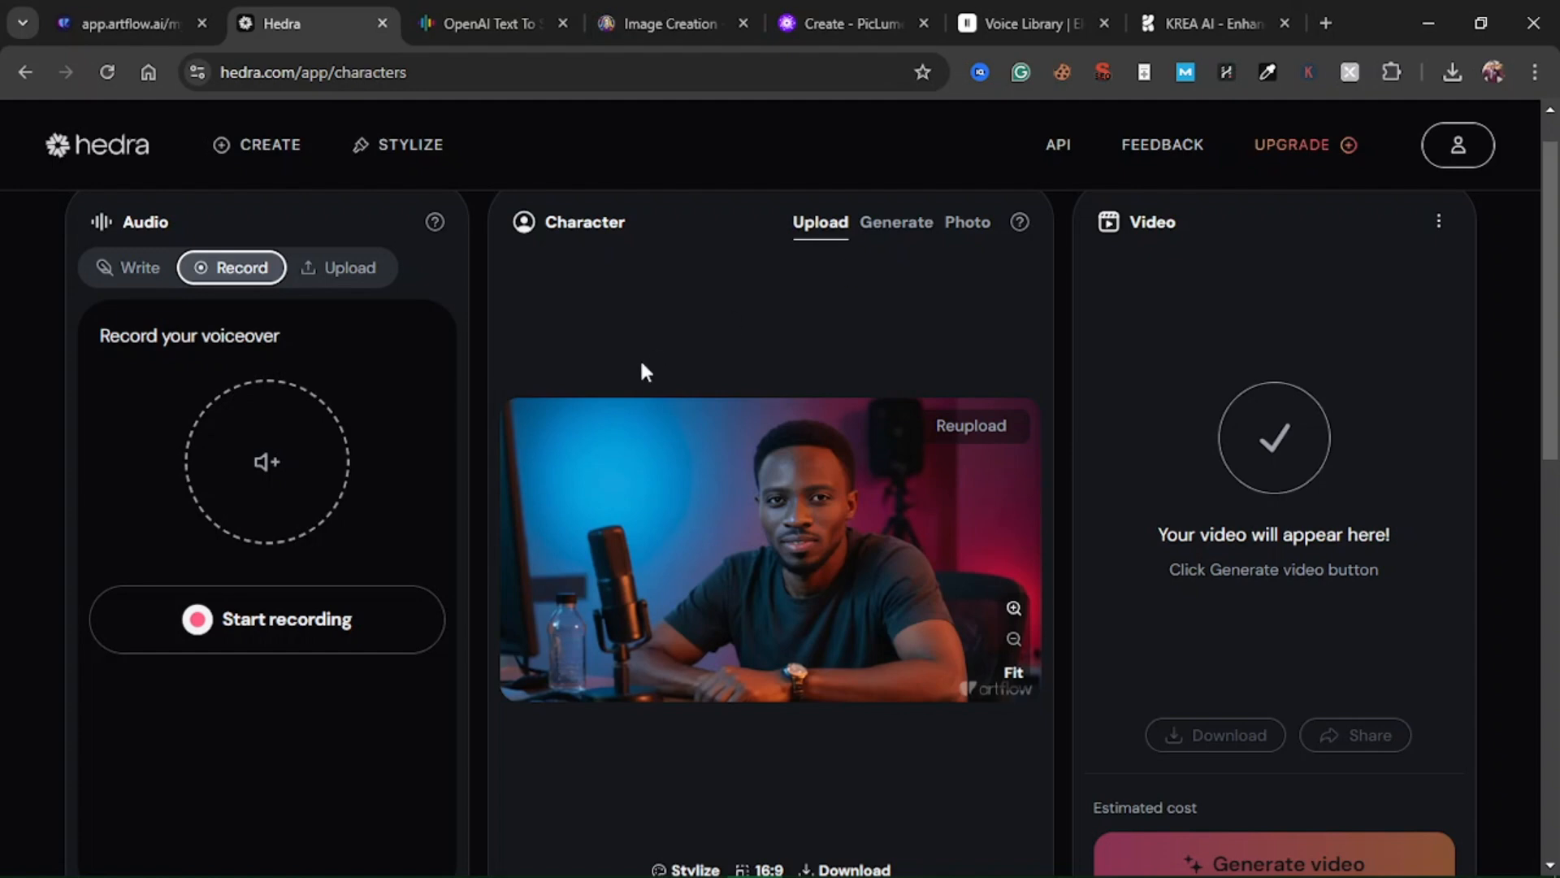
click(274, 640)
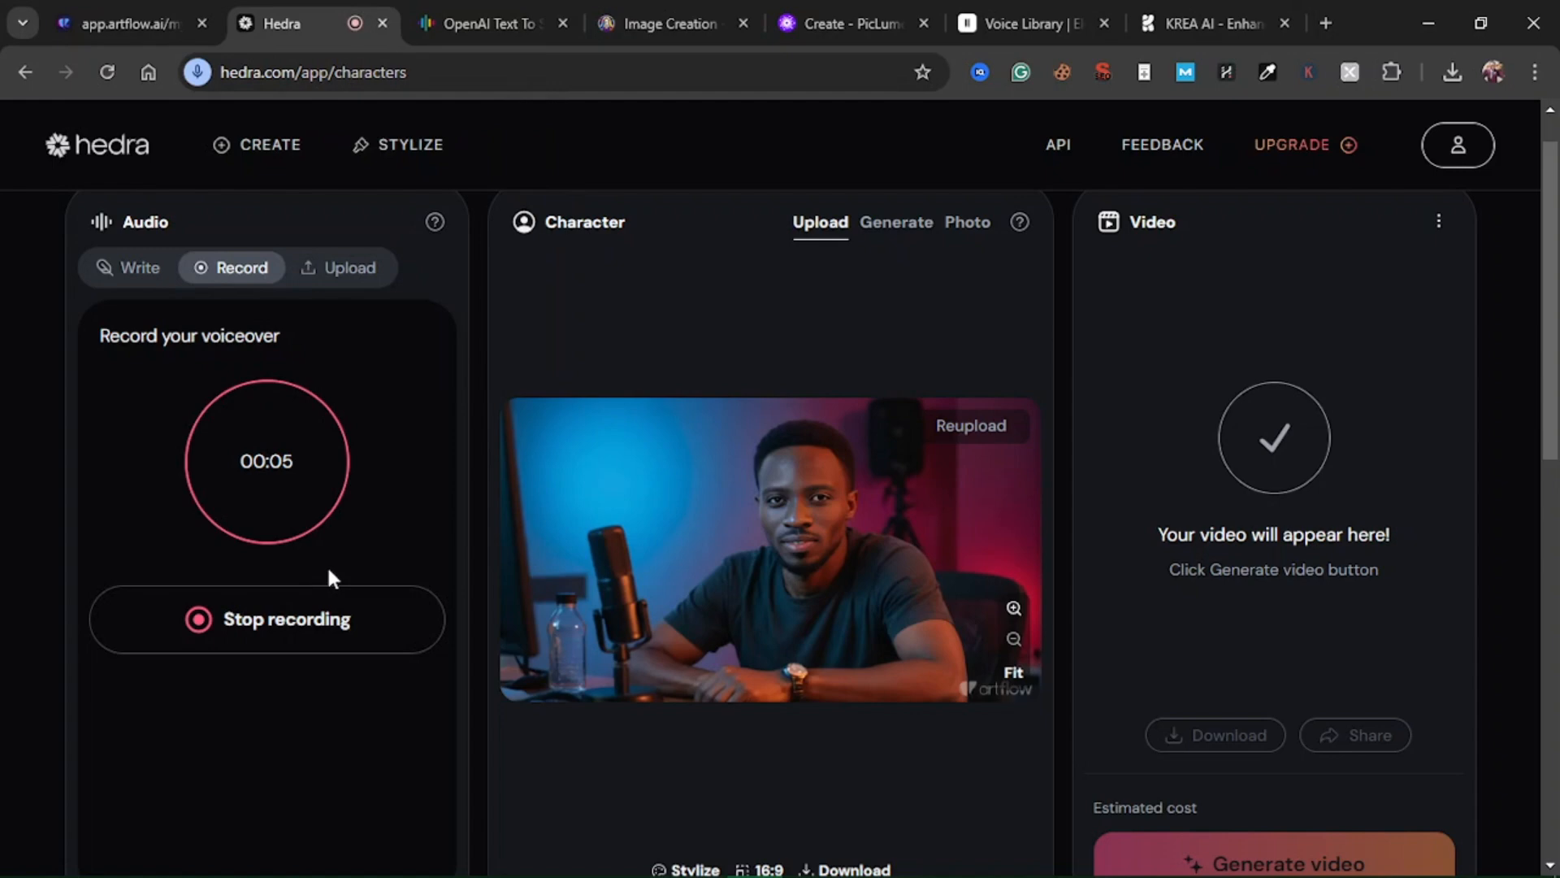
click(330, 592)
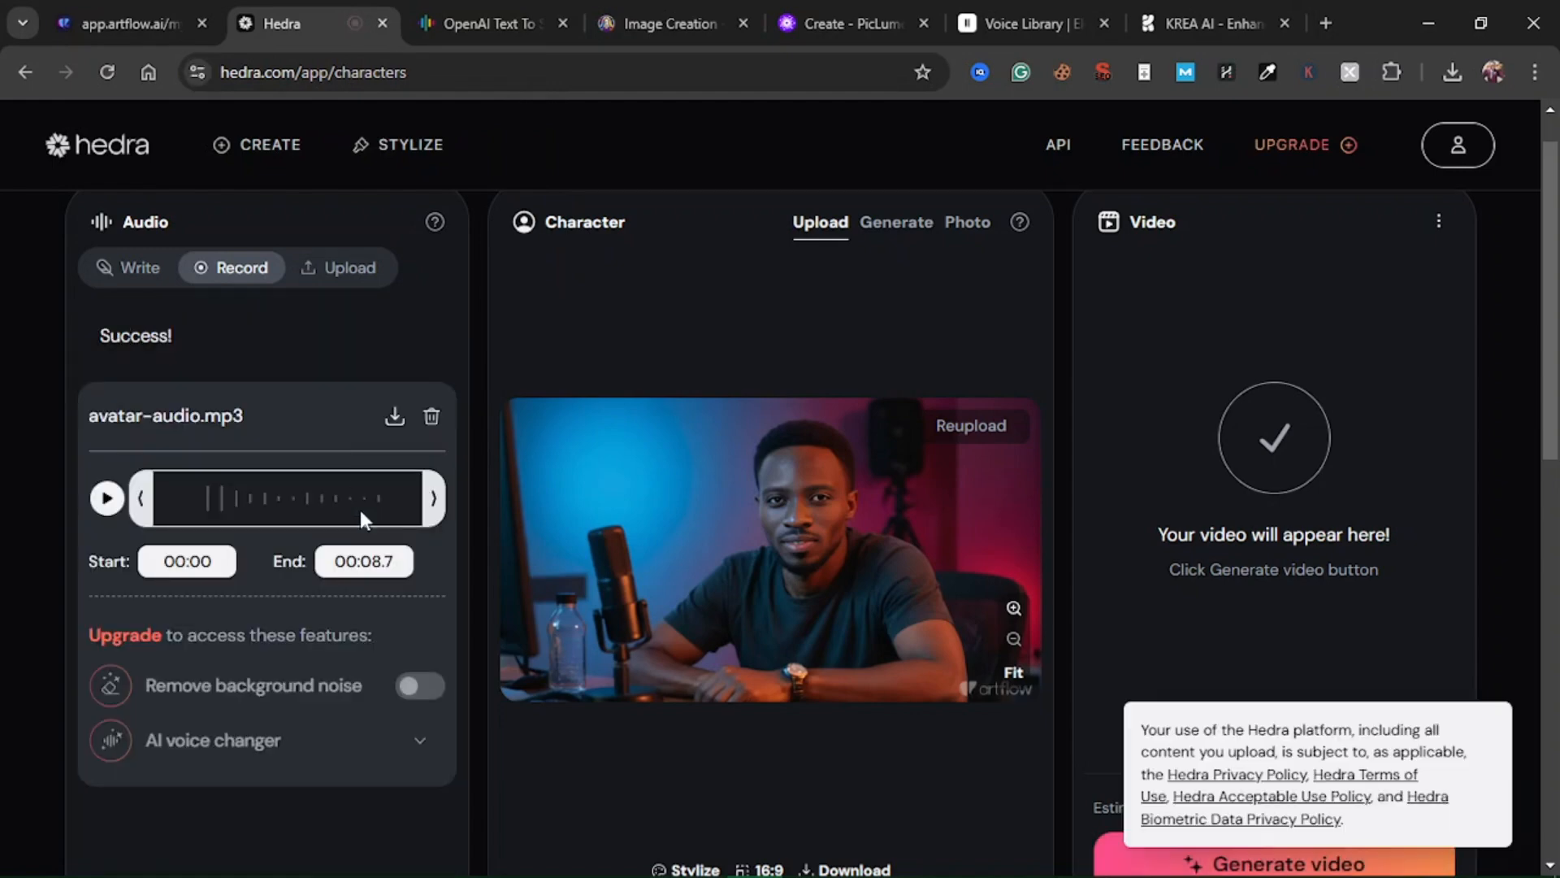
- Play back the recorded voiceover and trim it to start at 00:01.63 and end at 00:07.58
click(108, 498)
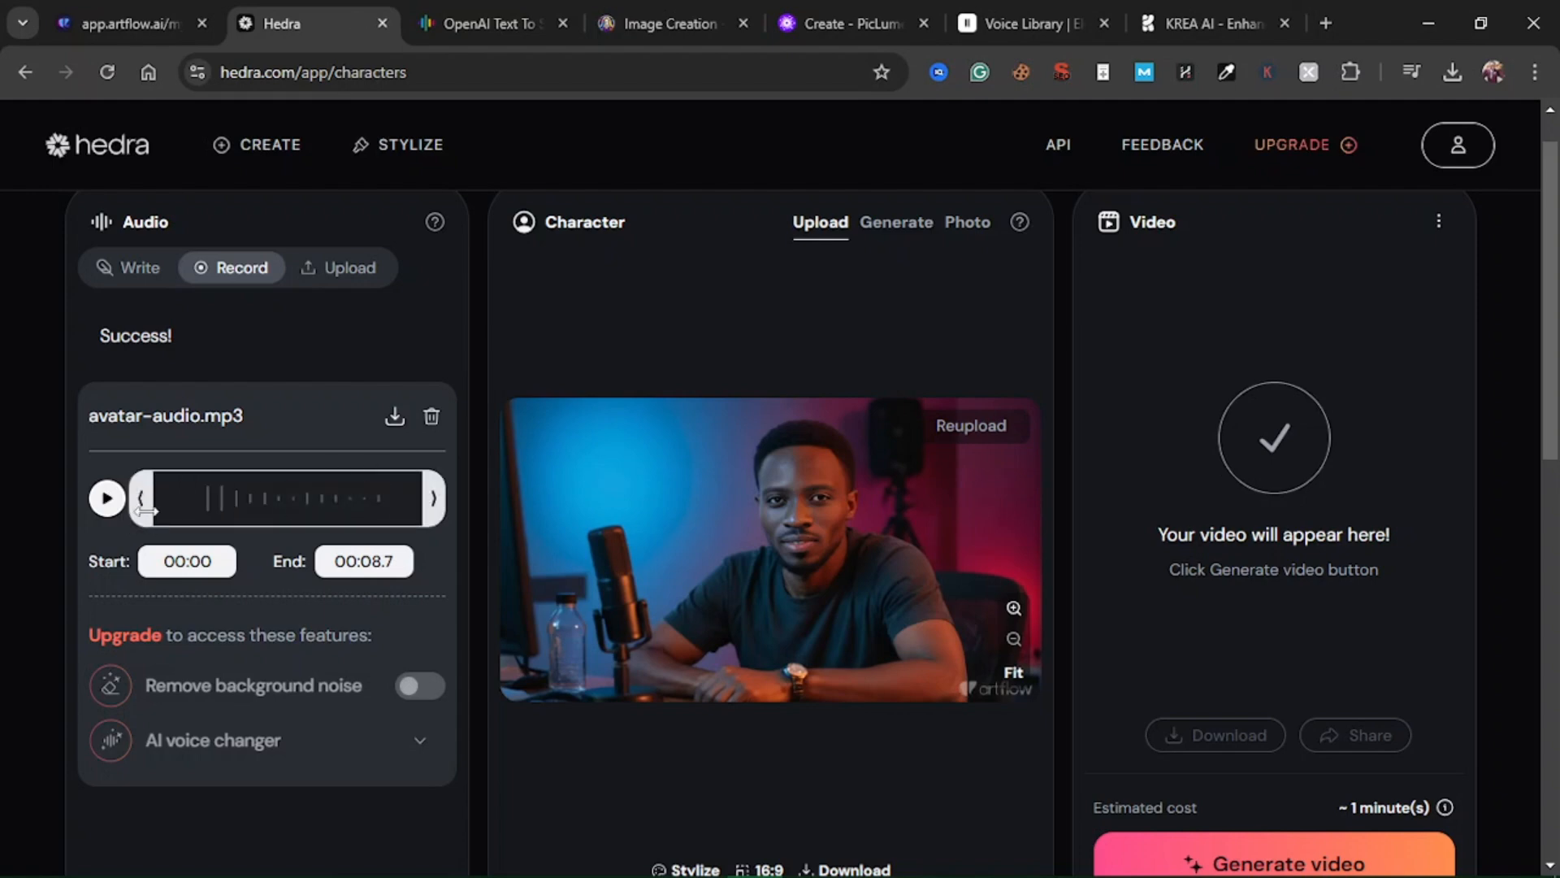
drag(147, 510, 191, 514)
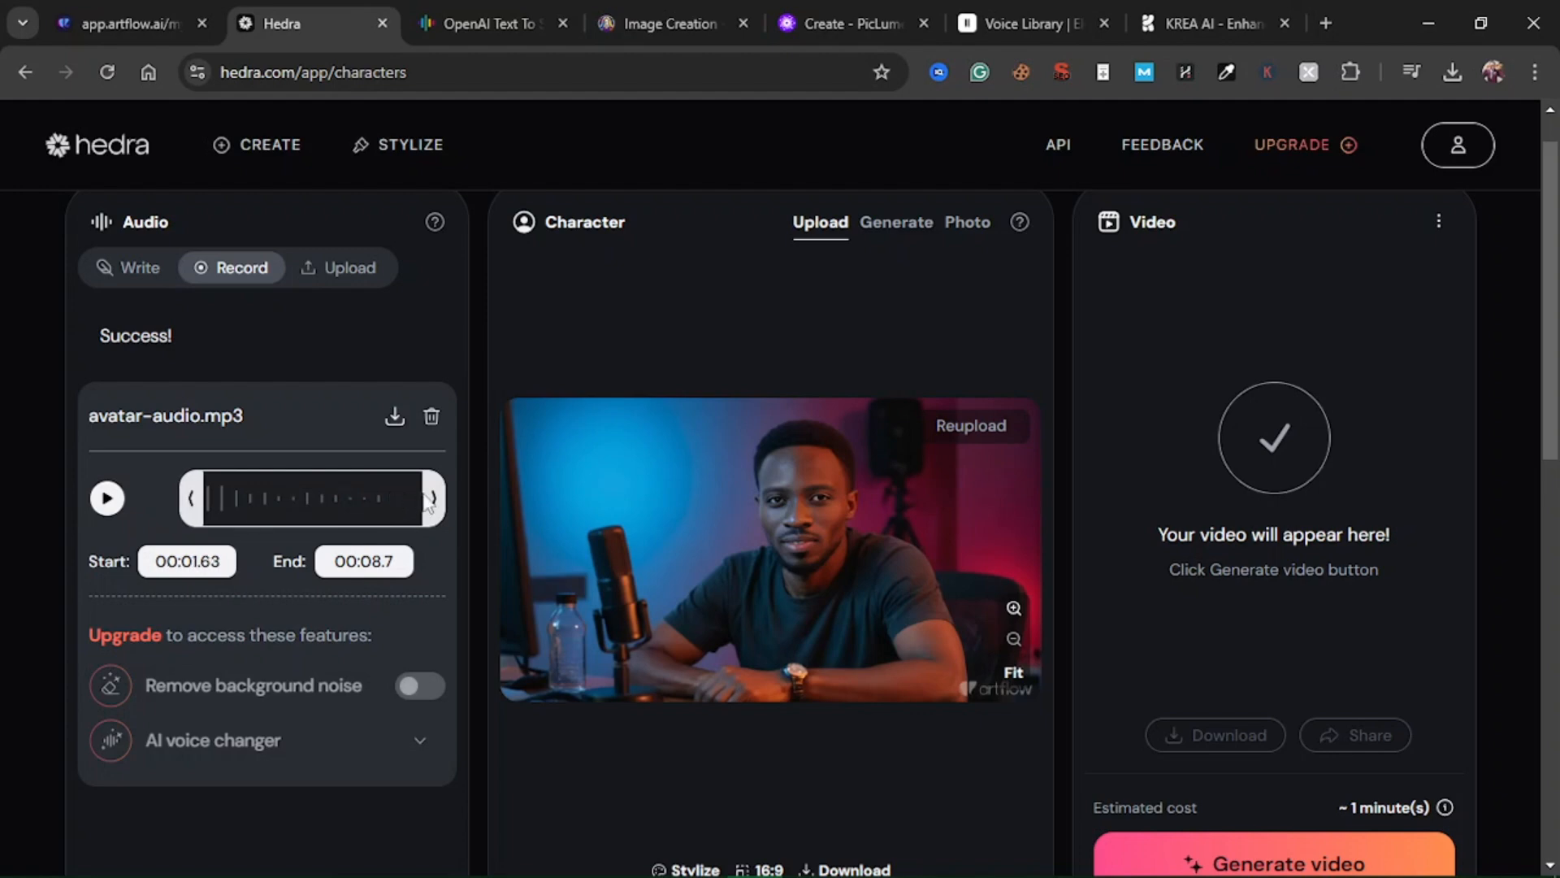
drag(439, 497, 398, 498)
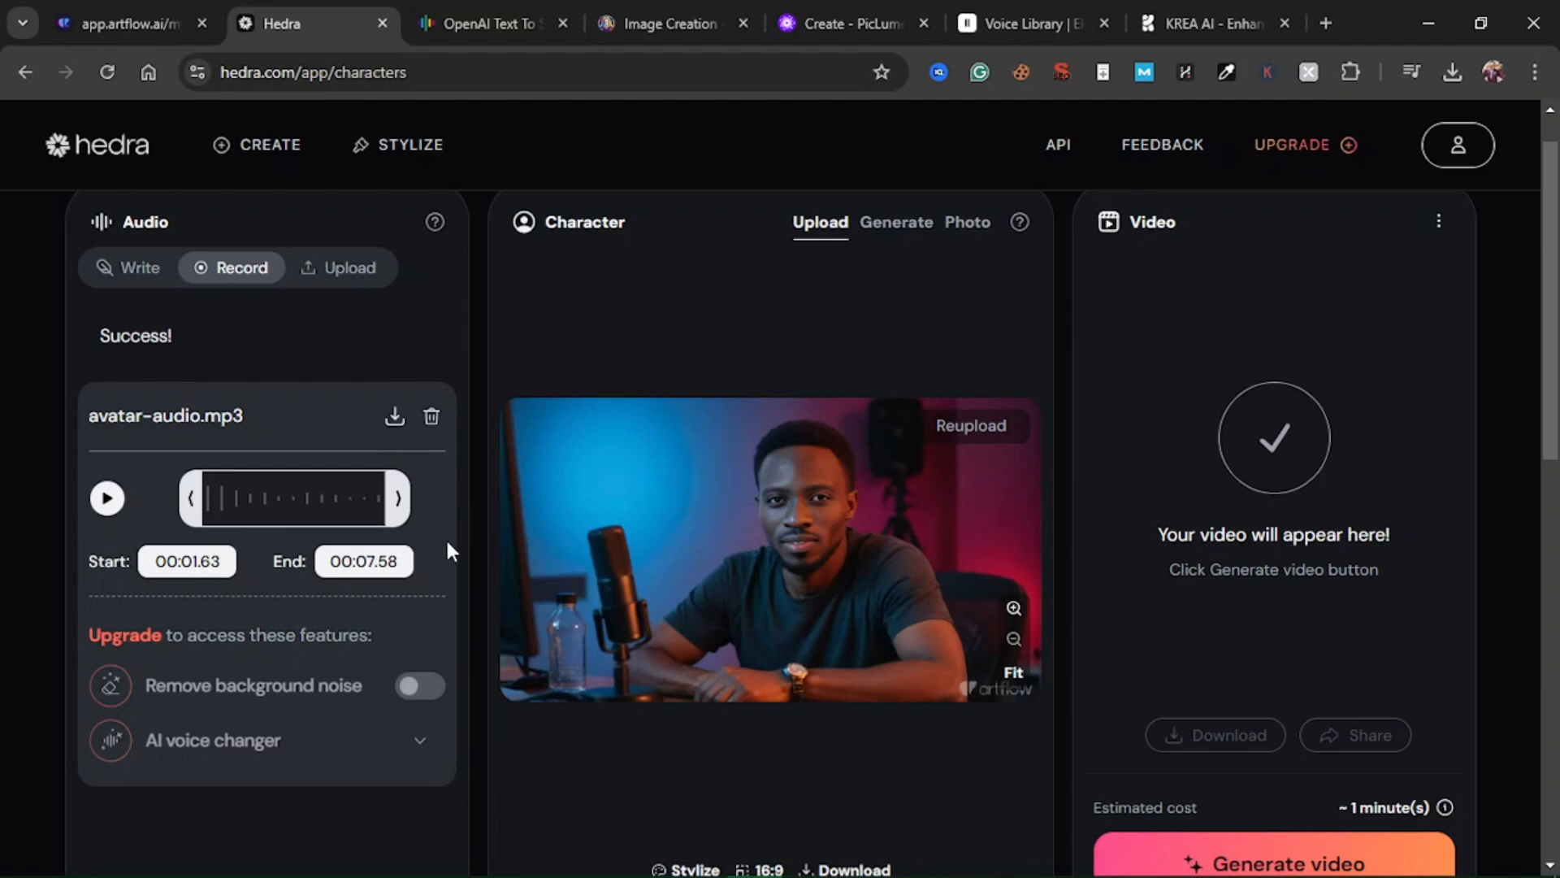
- Generate the avatar video from the 16:9 studio portrait and the trimmed voiceover, and dismiss the upgrade offer
scroll(448, 551, down, 5)
scroll(446, 547, up, 6)
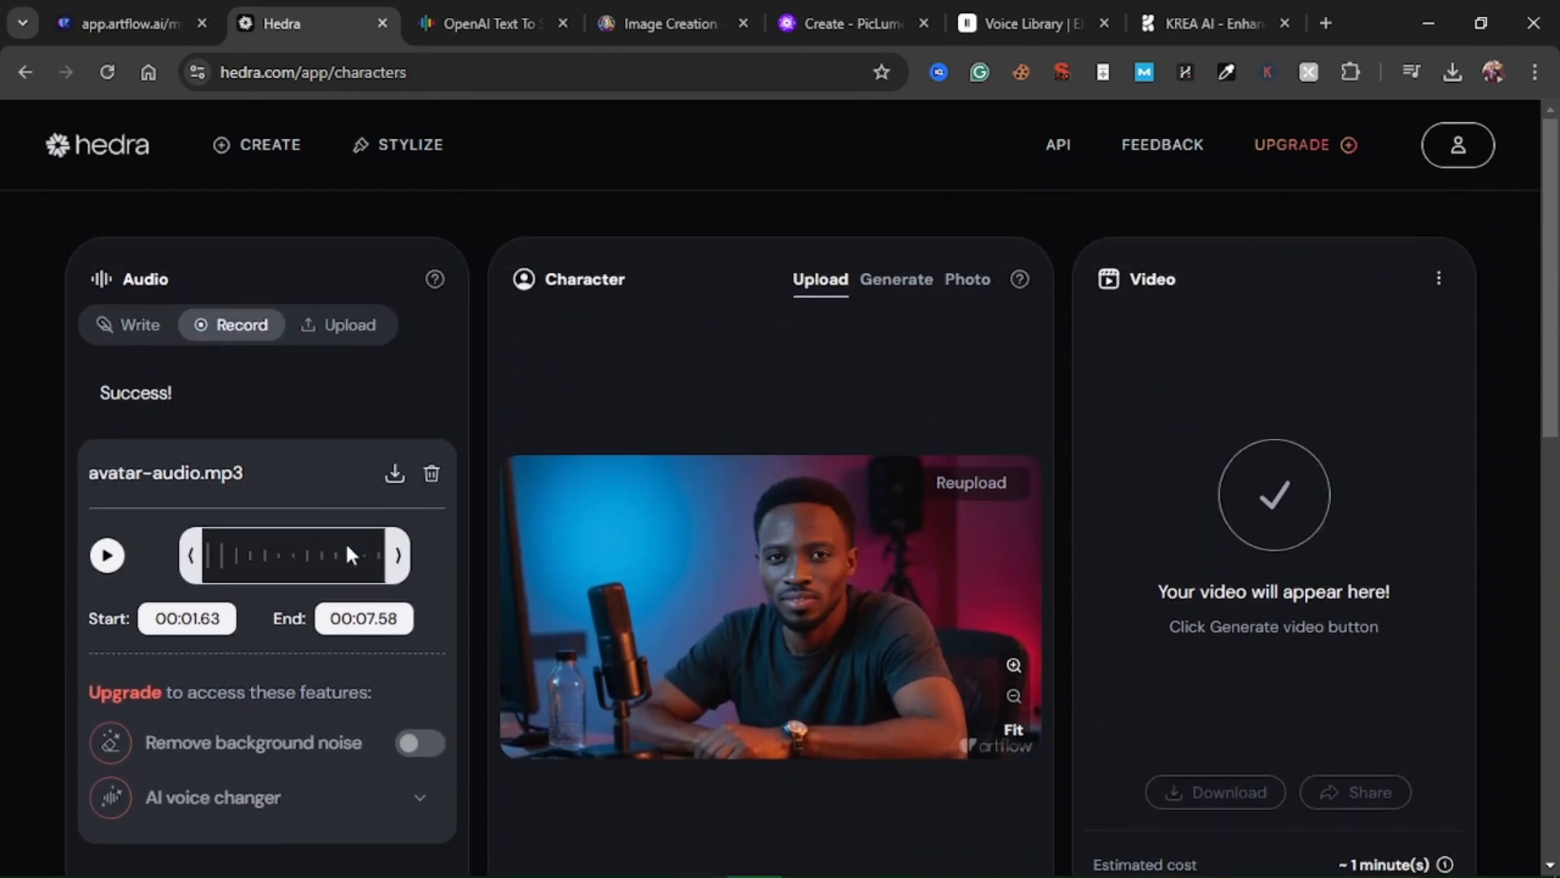
scroll(597, 361, down, 2)
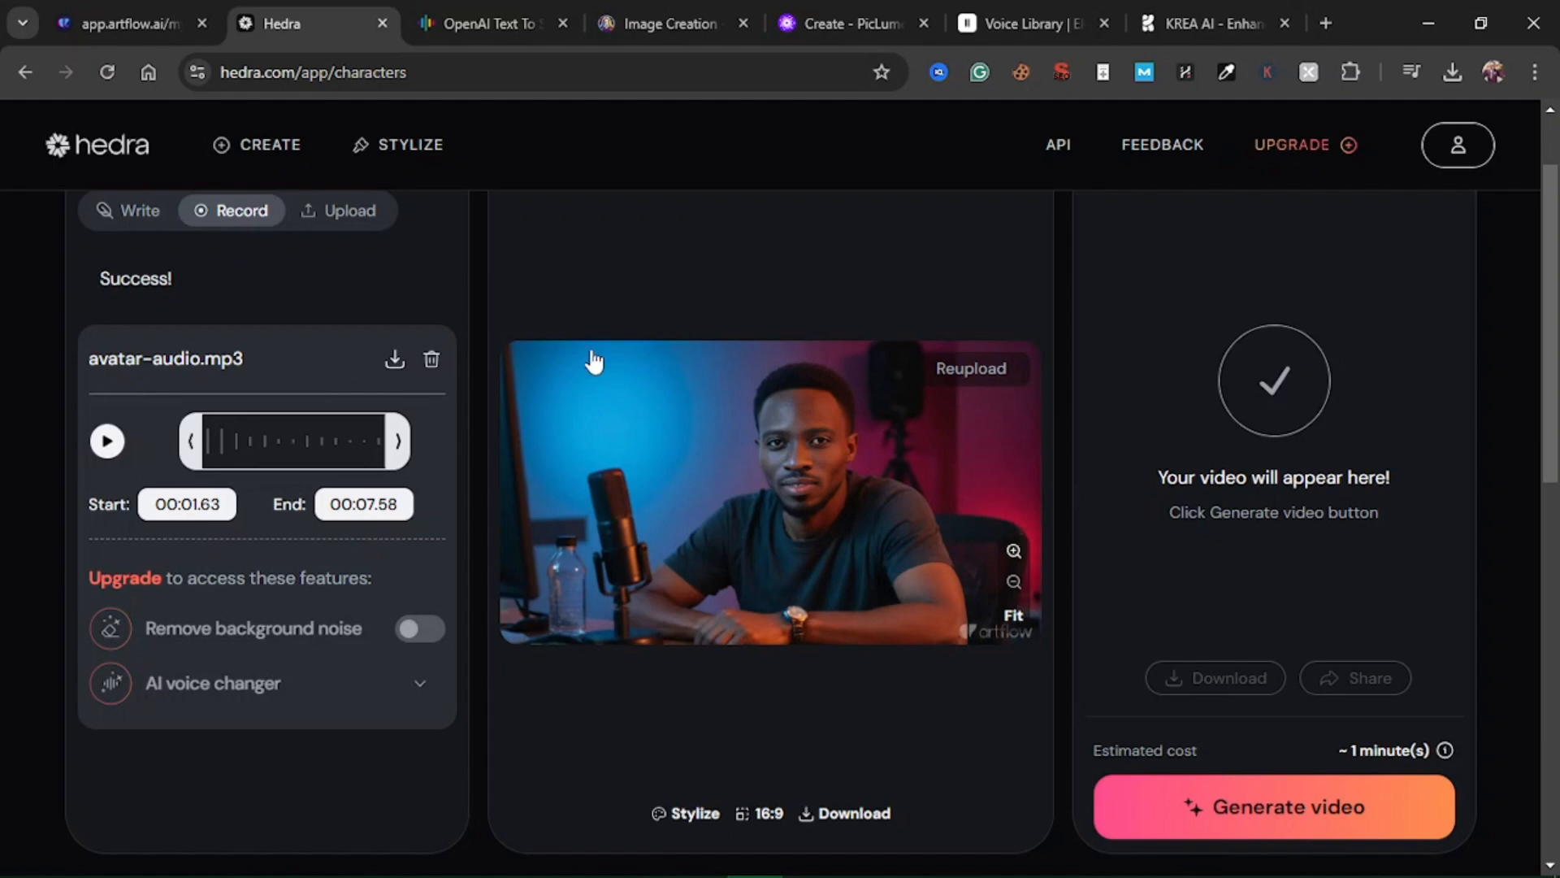
scroll(1103, 485, up, 1)
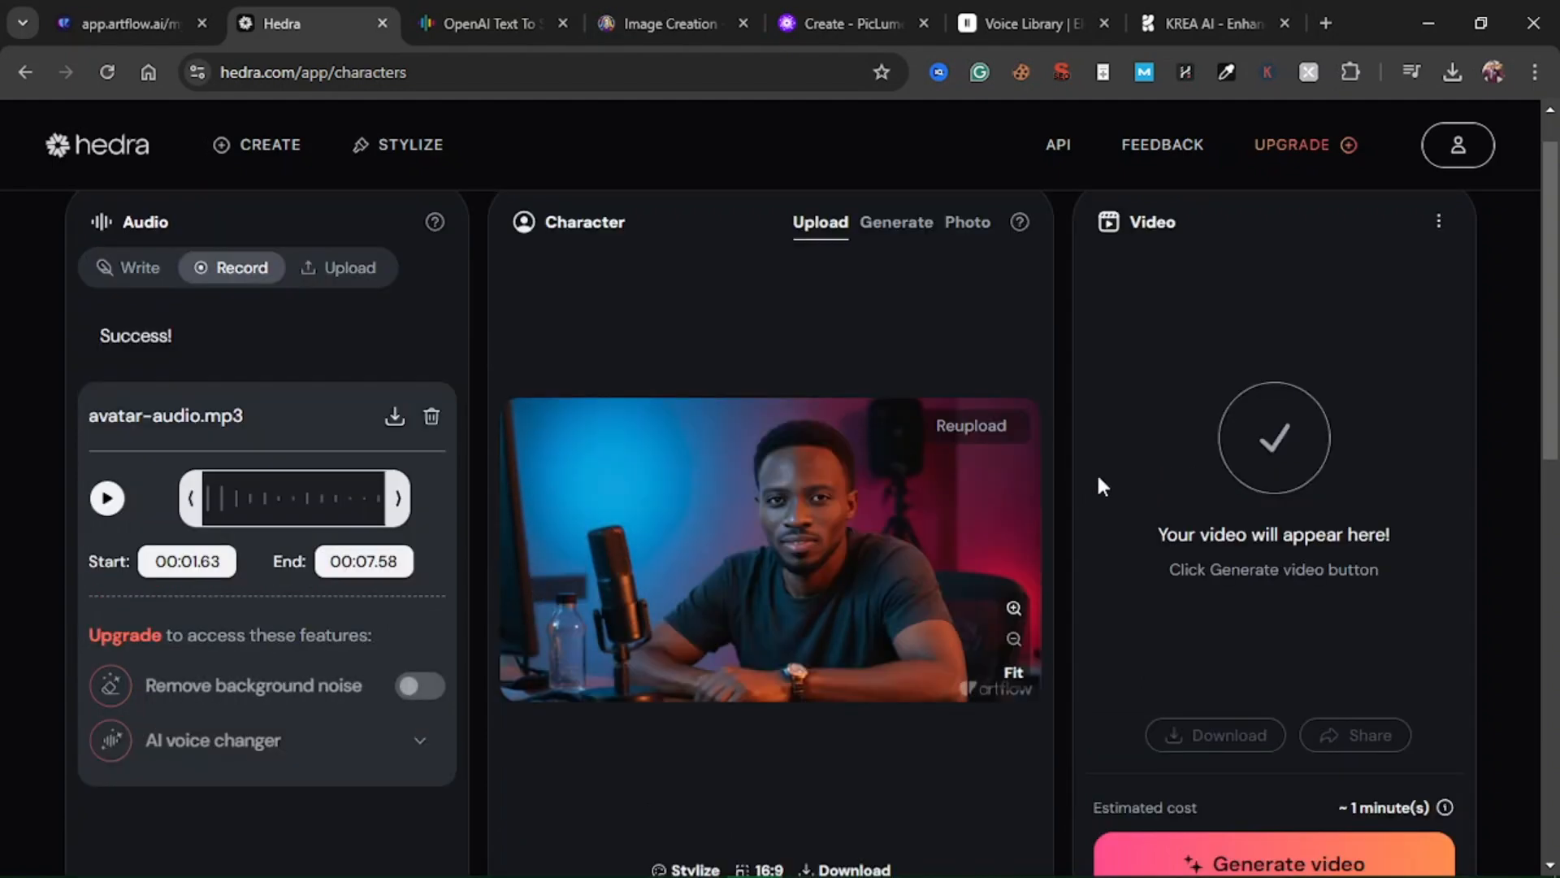
scroll(1099, 479, down, 2)
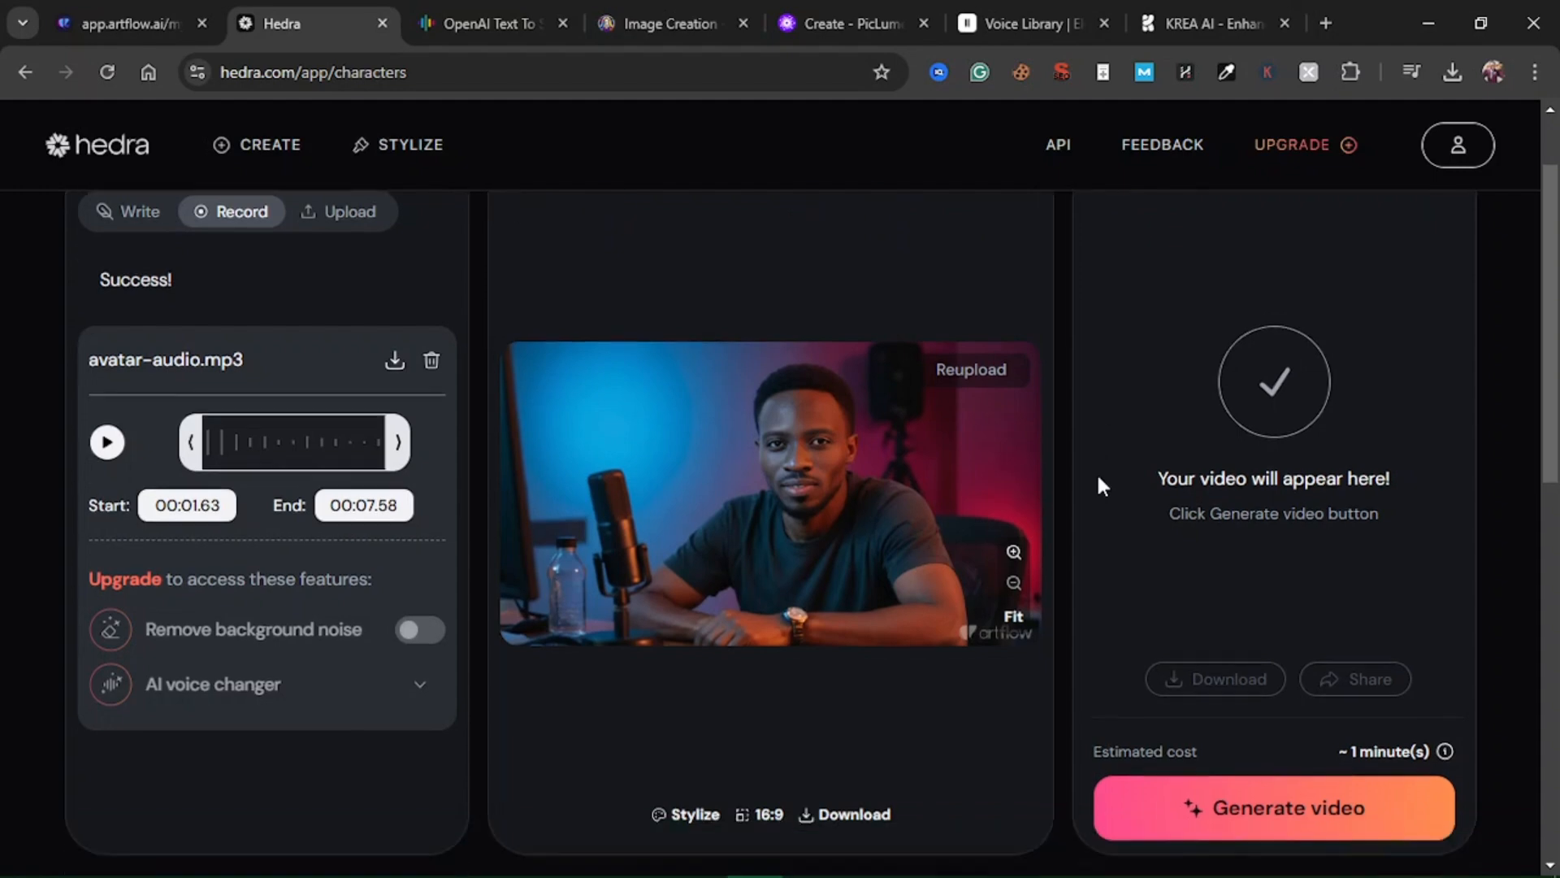
scroll(1099, 480, up, 3)
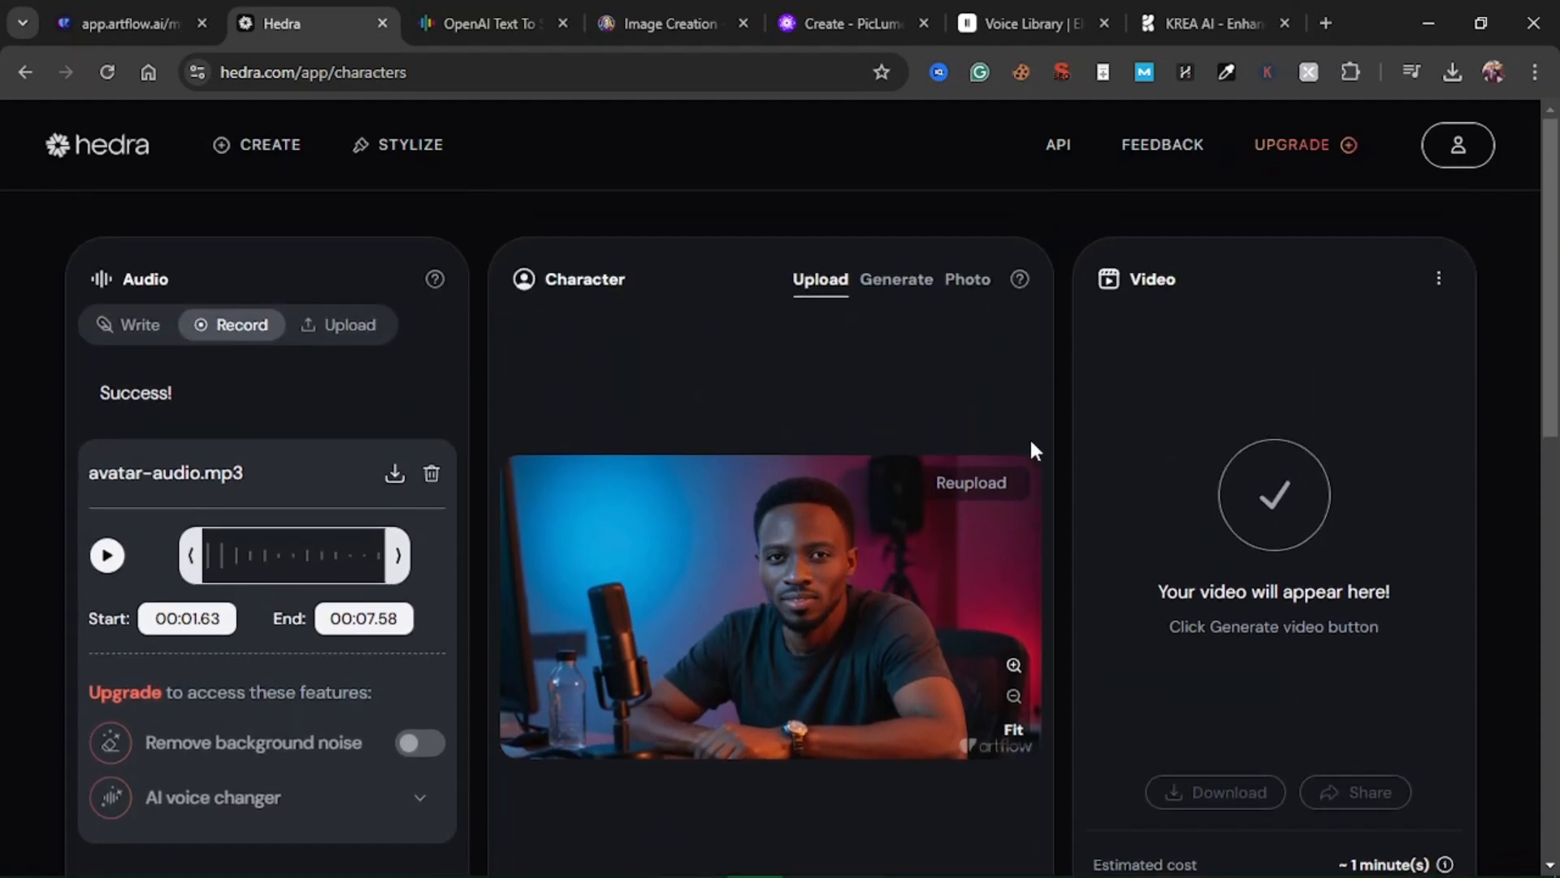
scroll(1056, 457, down, 3)
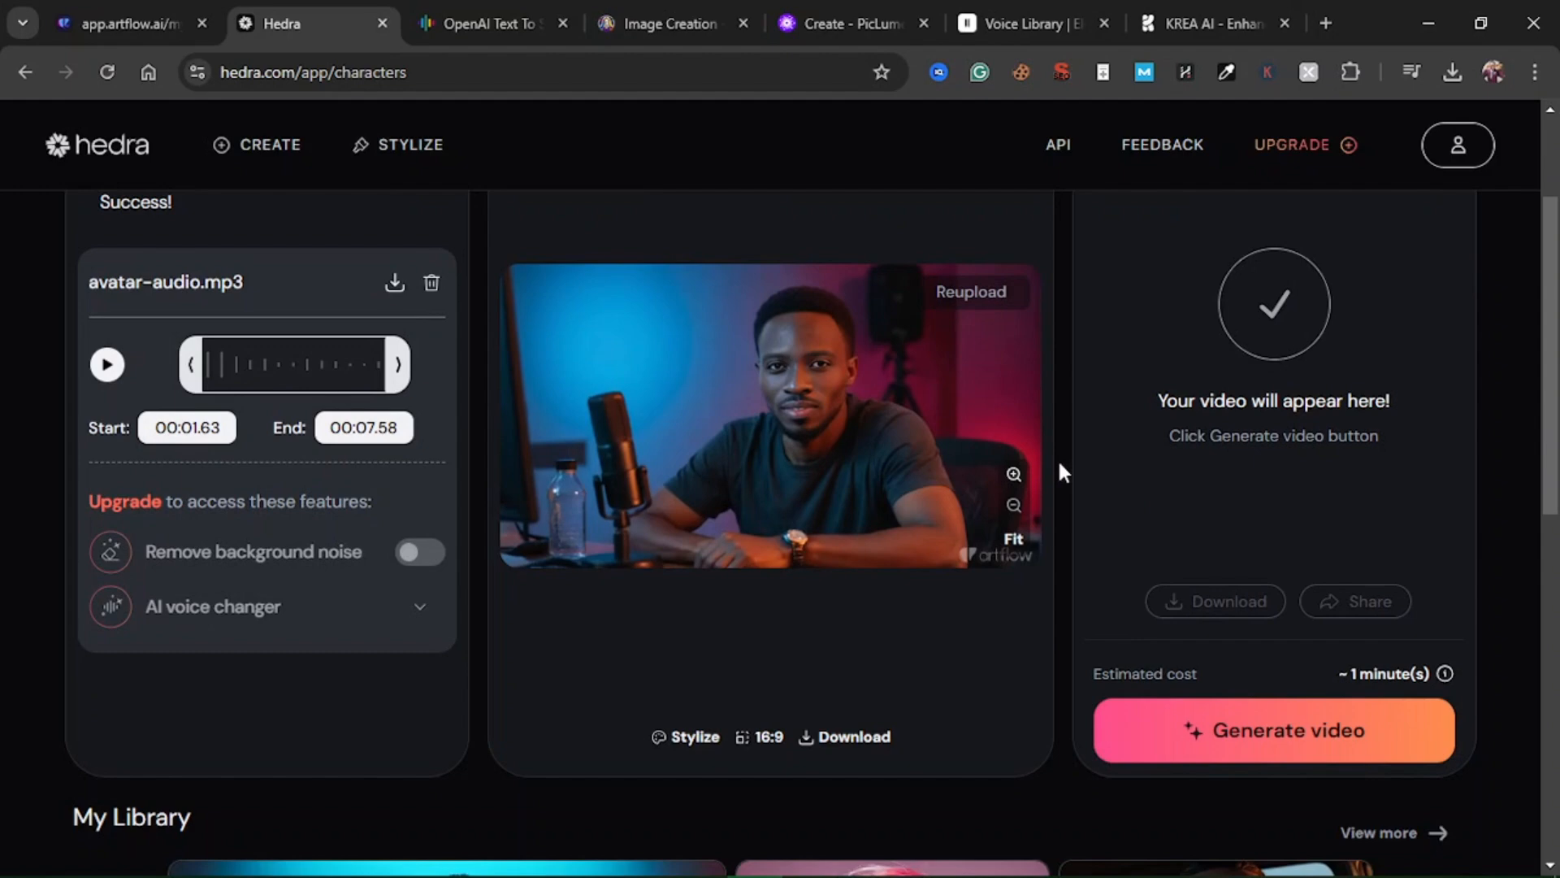
click(1259, 743)
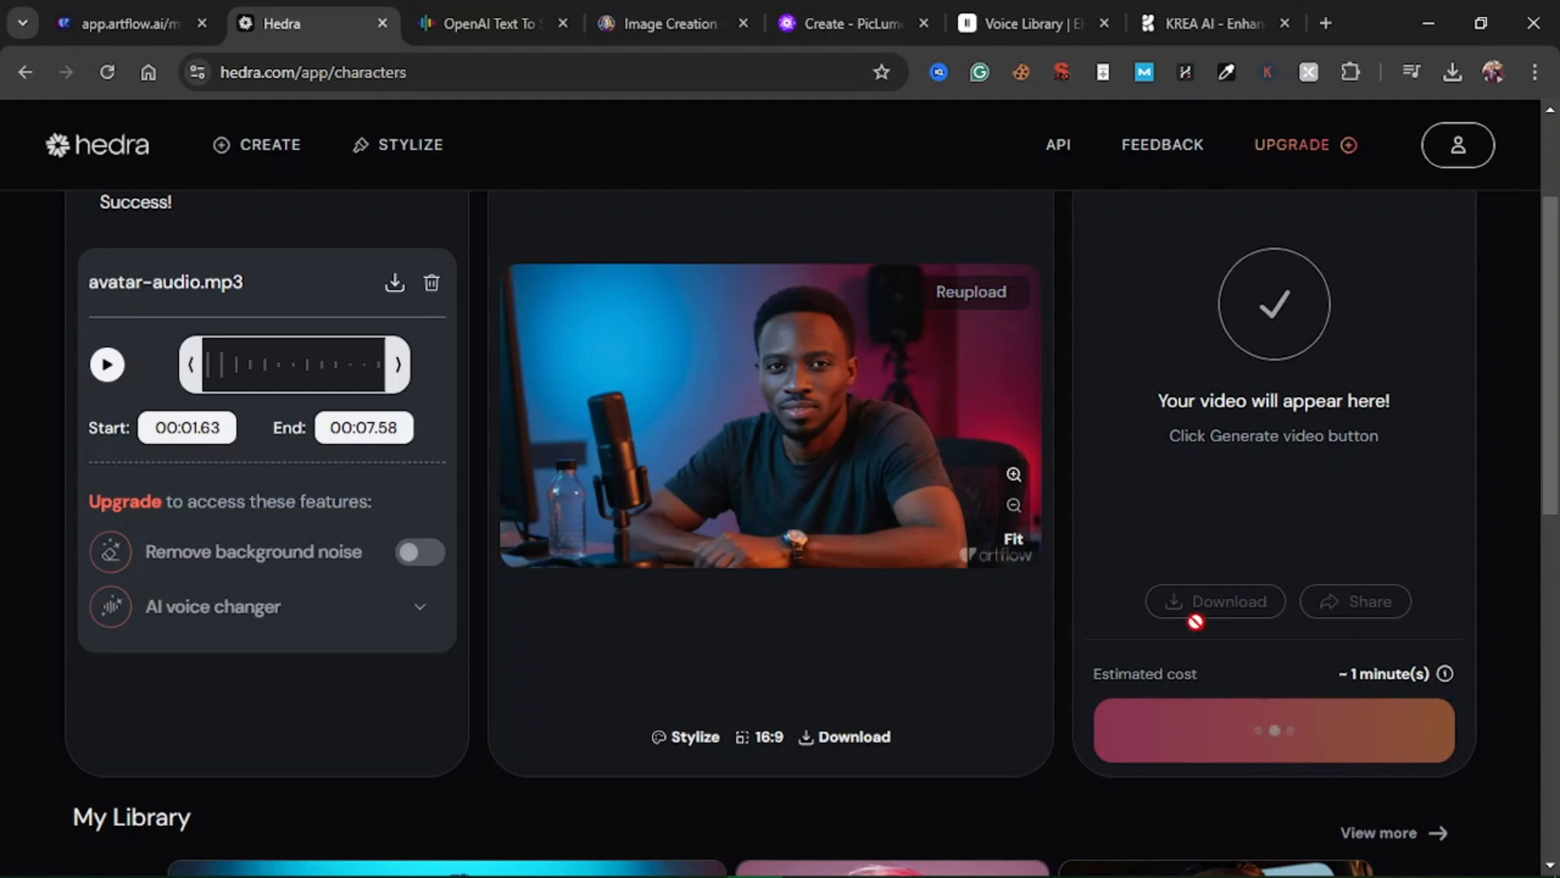
scroll(1069, 578, down, 5)
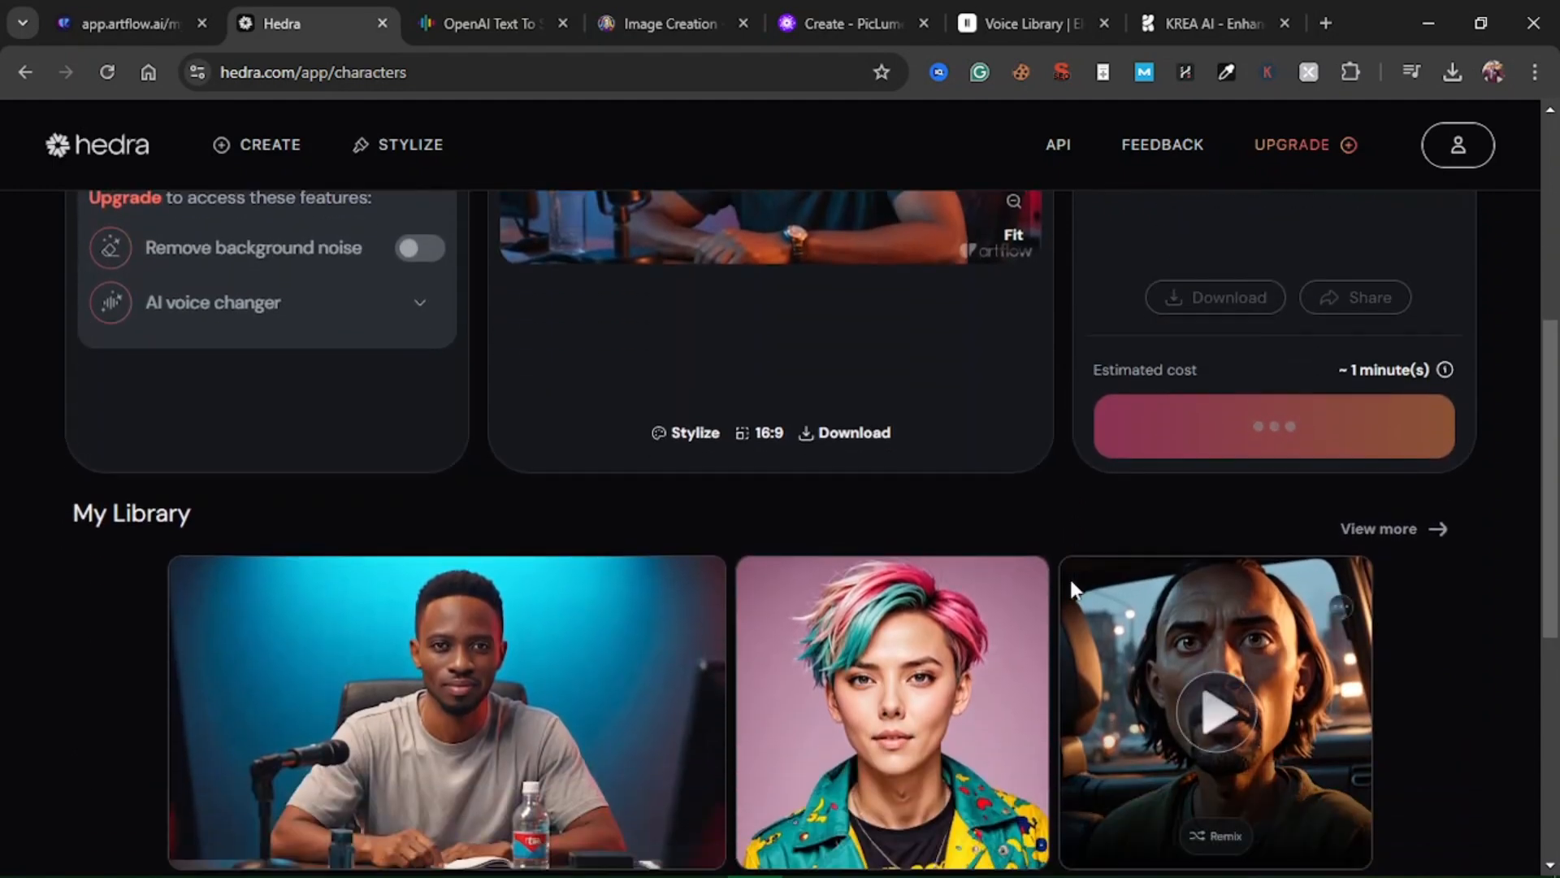
scroll(1069, 577, up, 3)
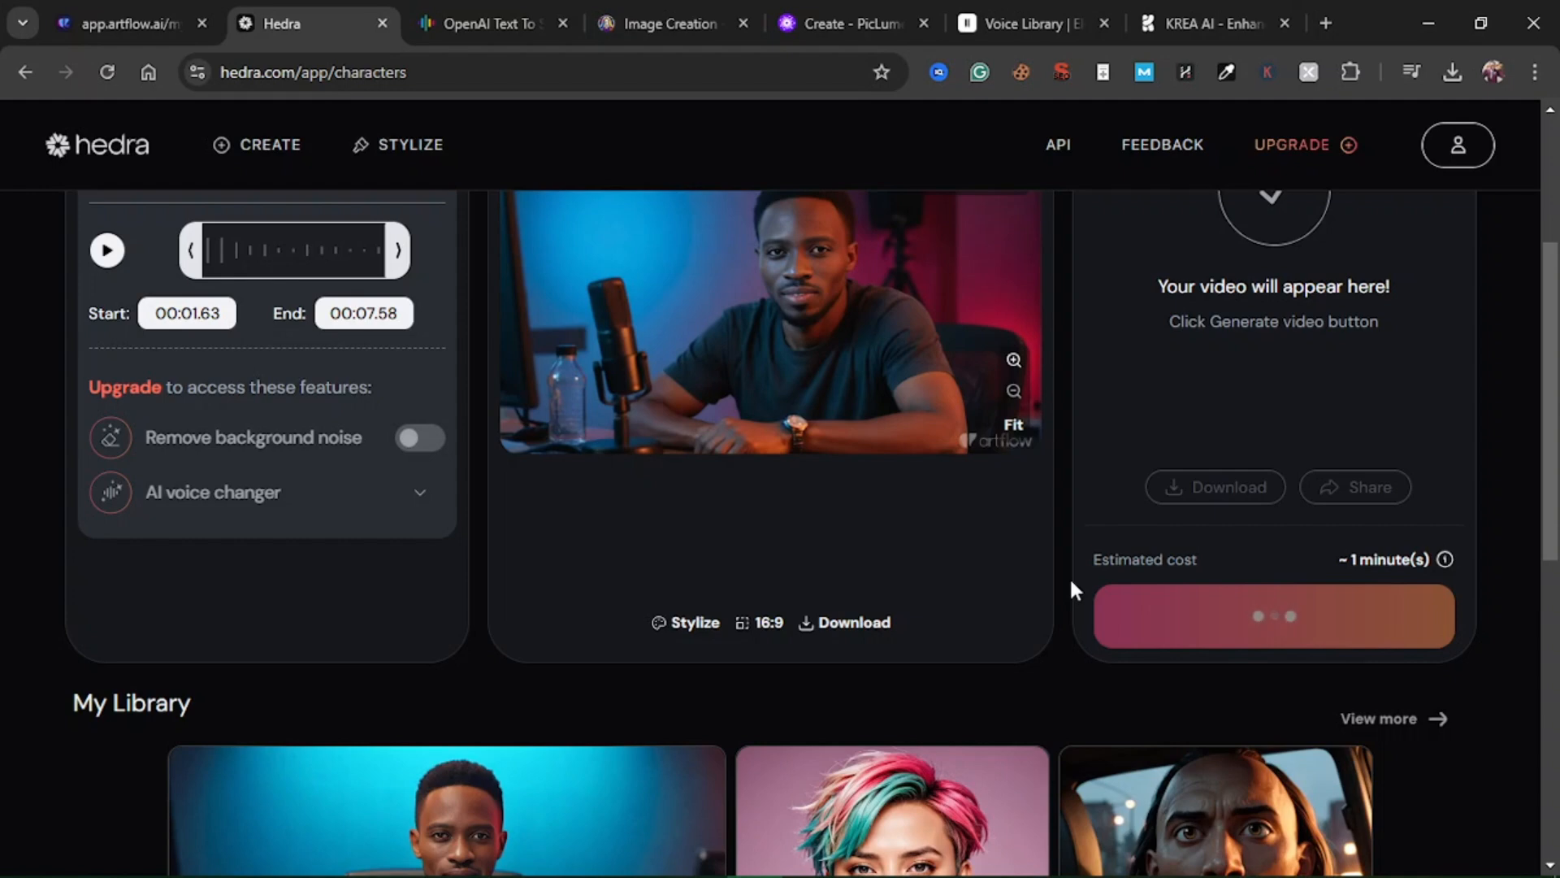
scroll(1070, 577, up, 1)
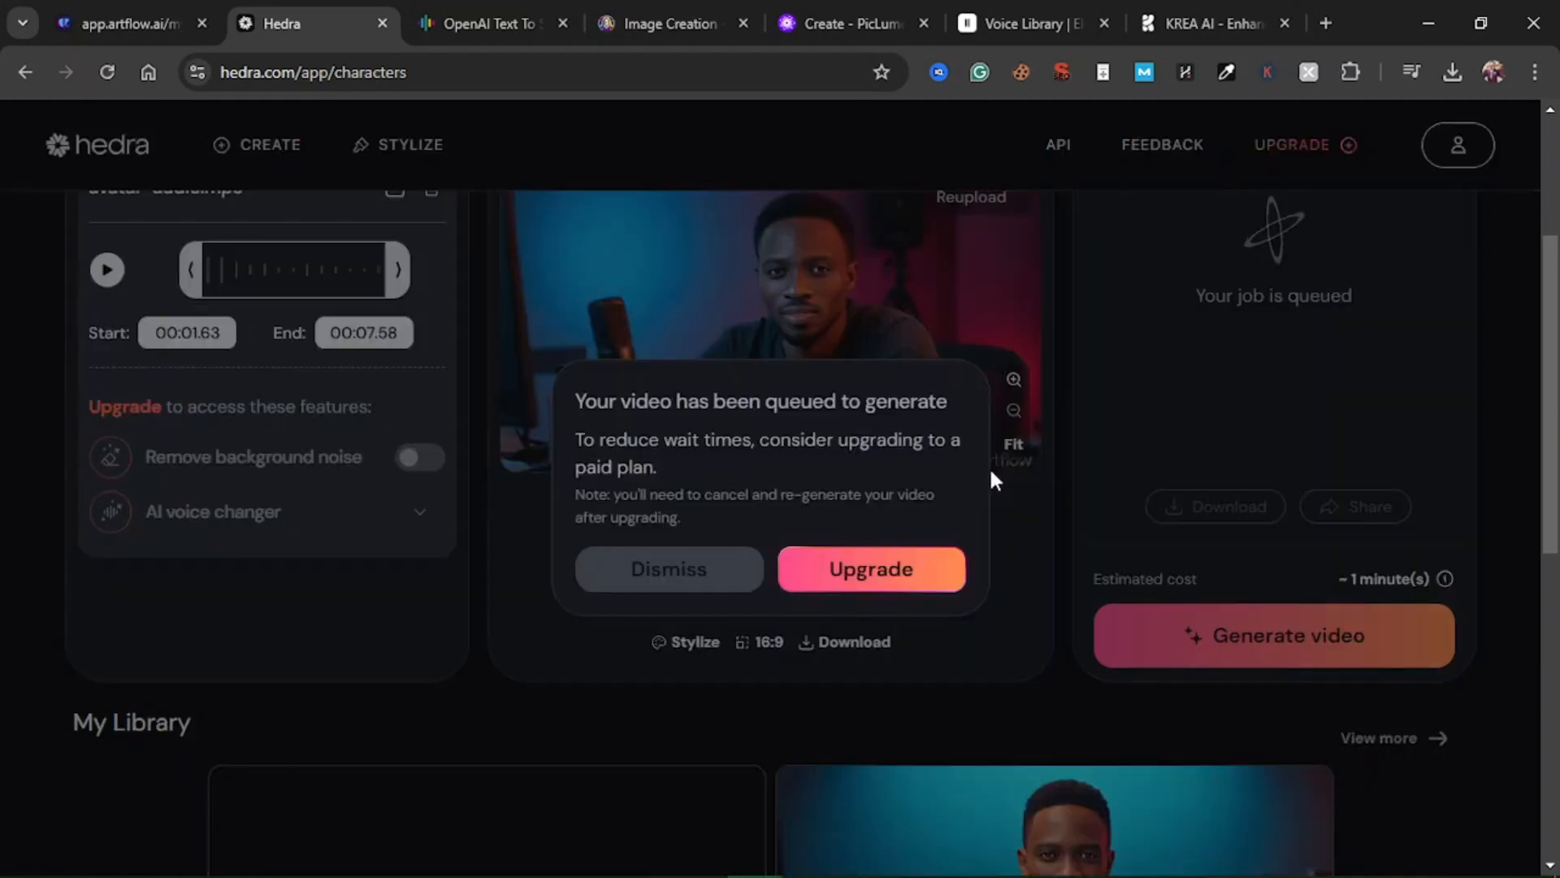
click(678, 583)
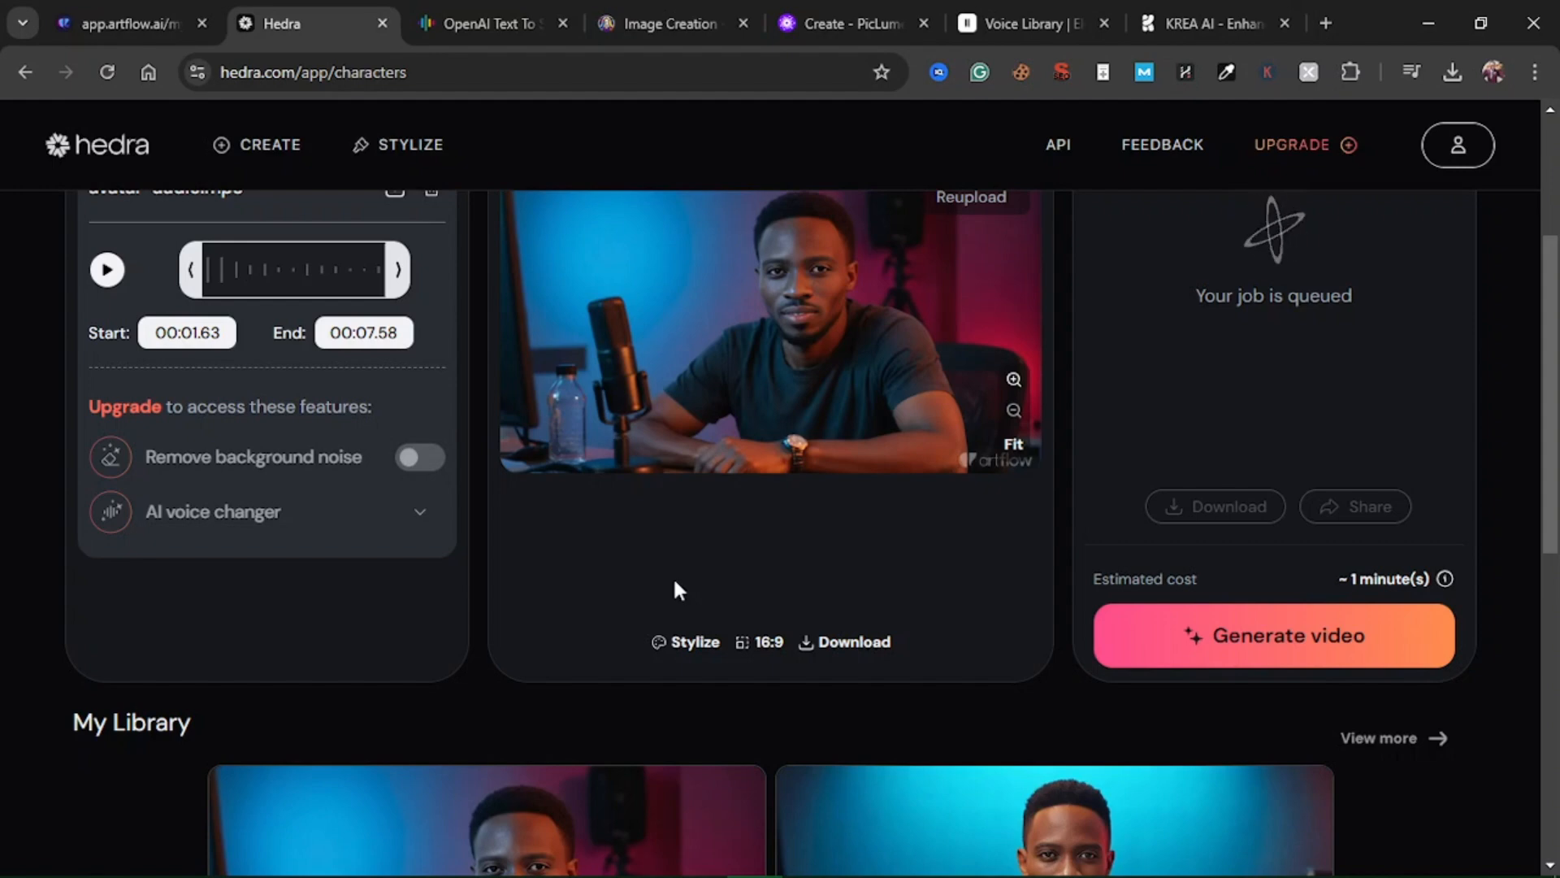
scroll(992, 621, up, 4)
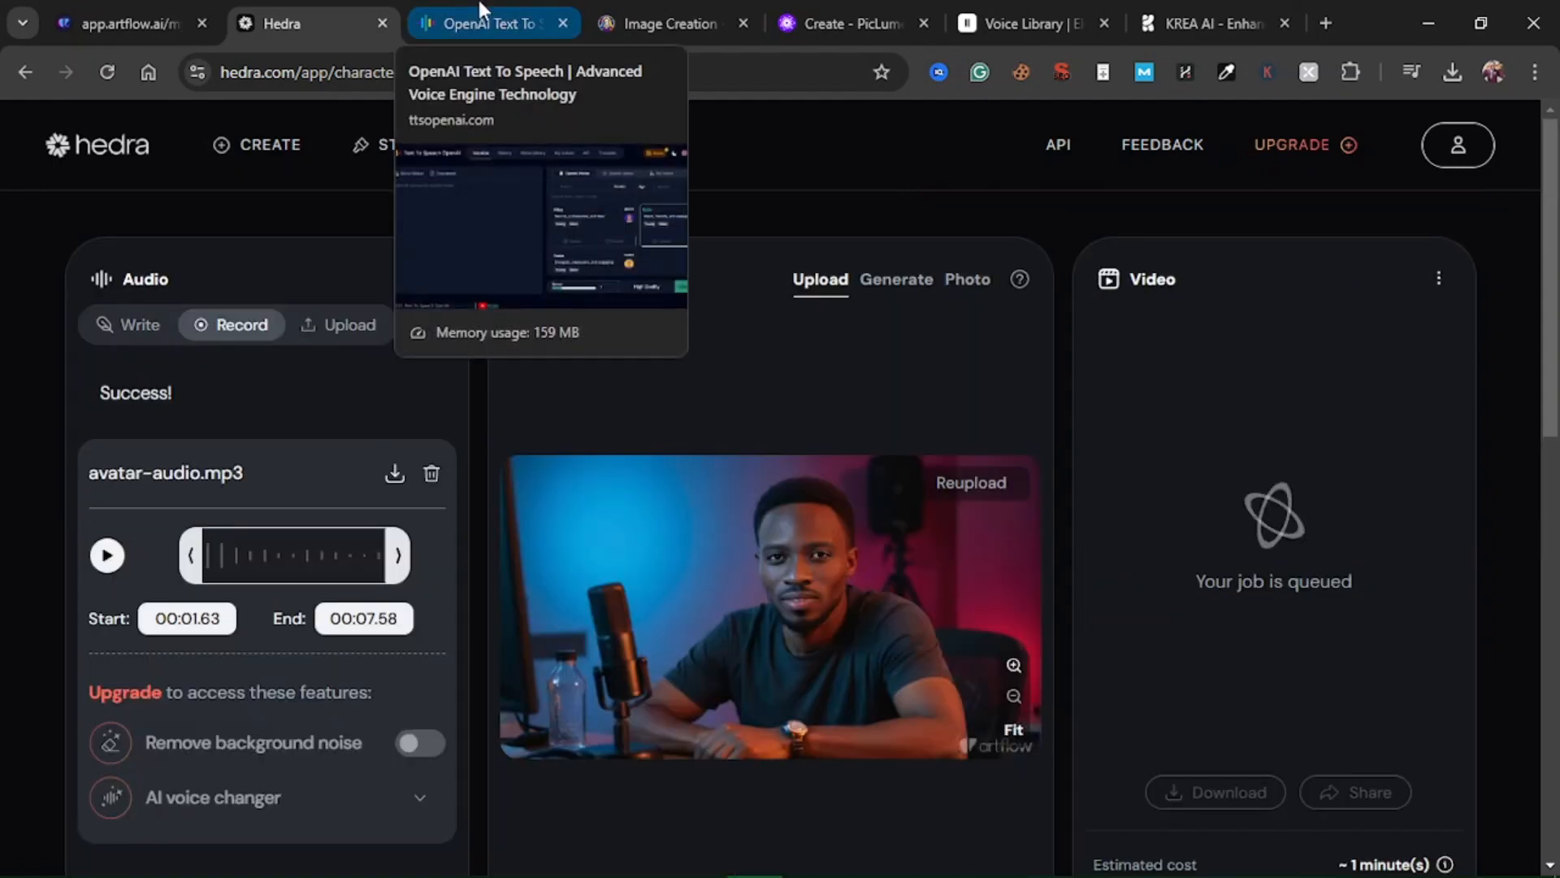
- Switch to the ElevenLabs voice library and look through the featured collections and trending voices
click(1016, 24)
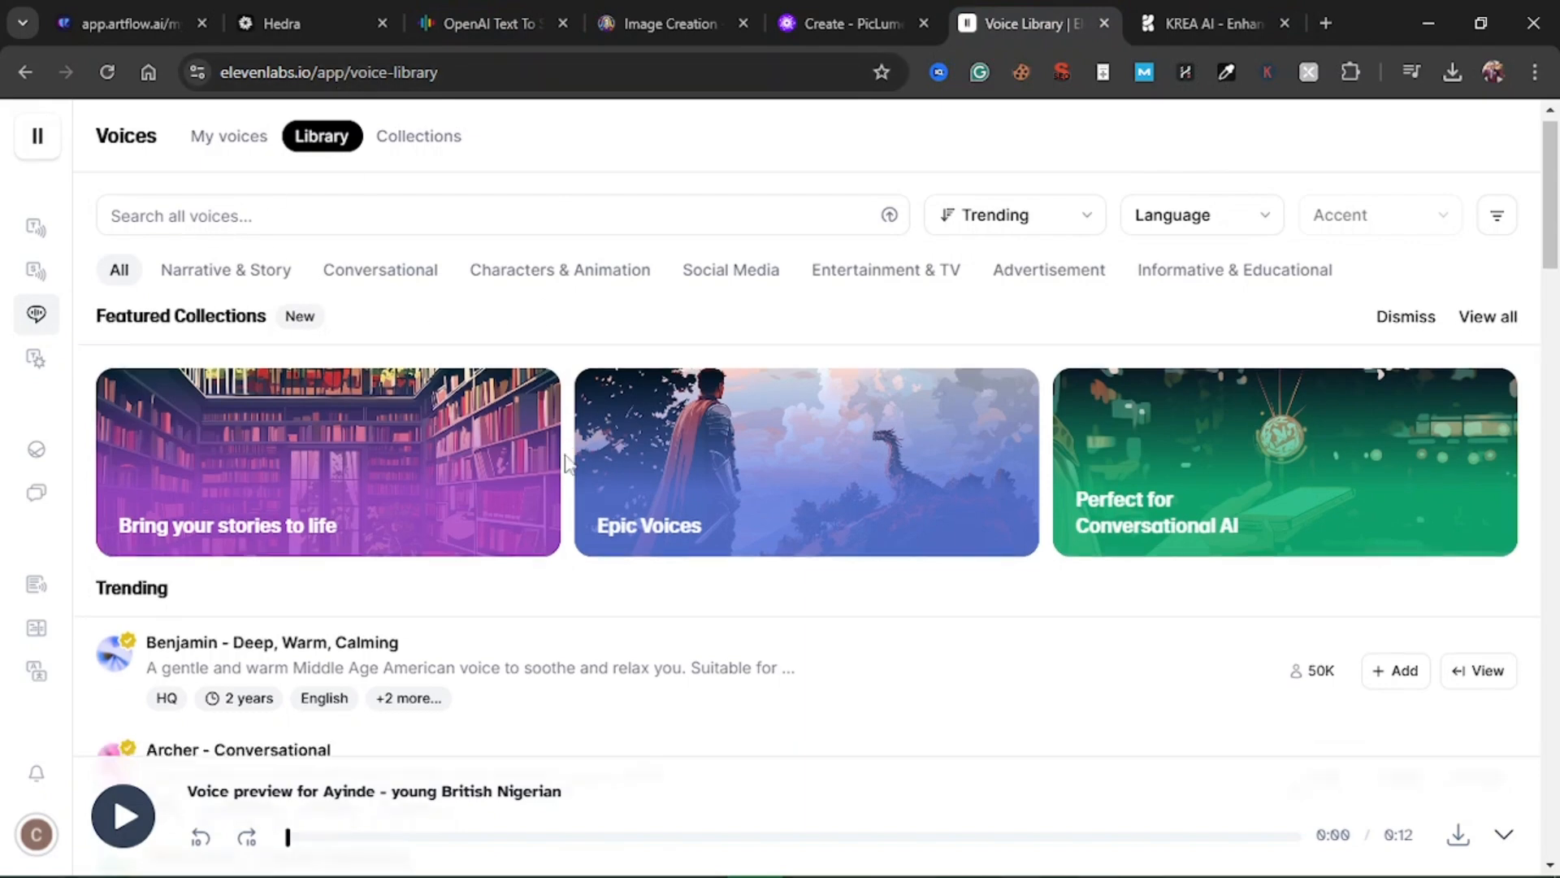
scroll(569, 455, down, 1)
scroll(567, 463, up, 1)
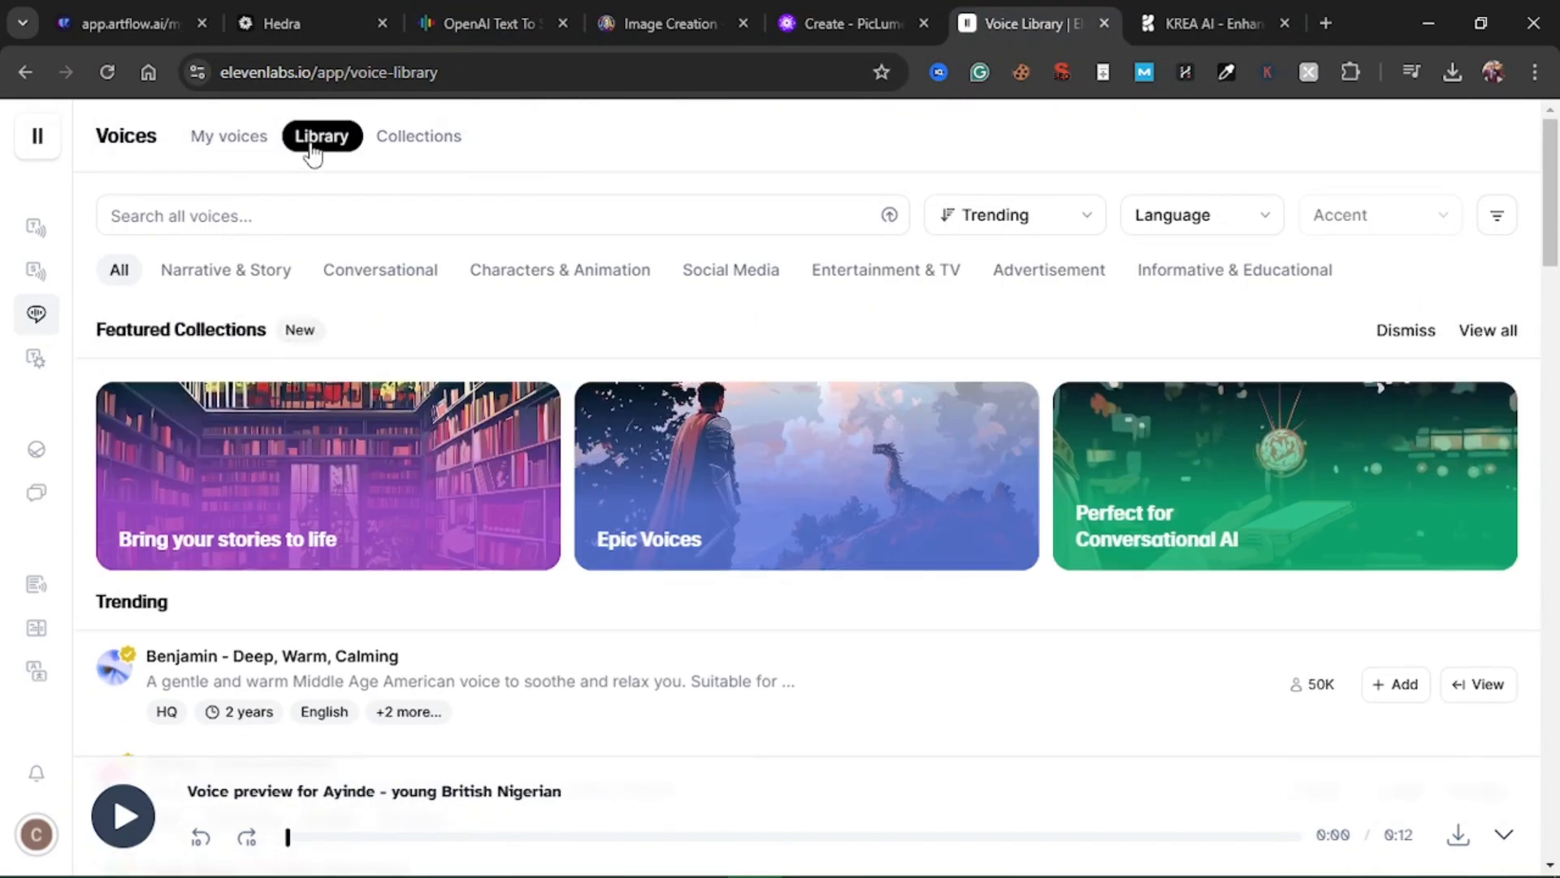
scroll(432, 341, down, 5)
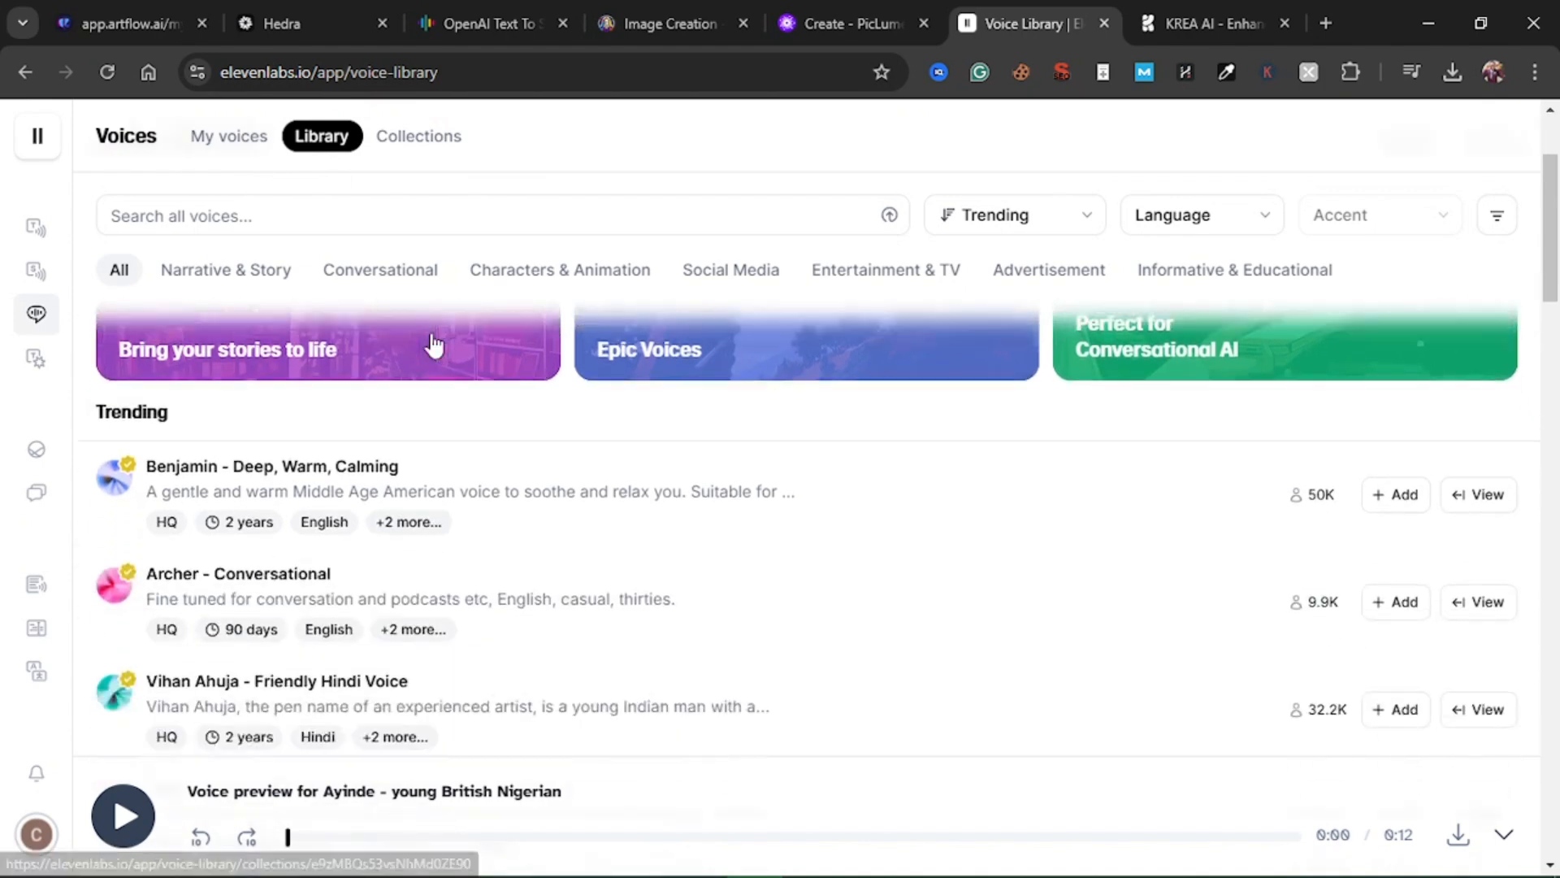
scroll(434, 341, down, 2)
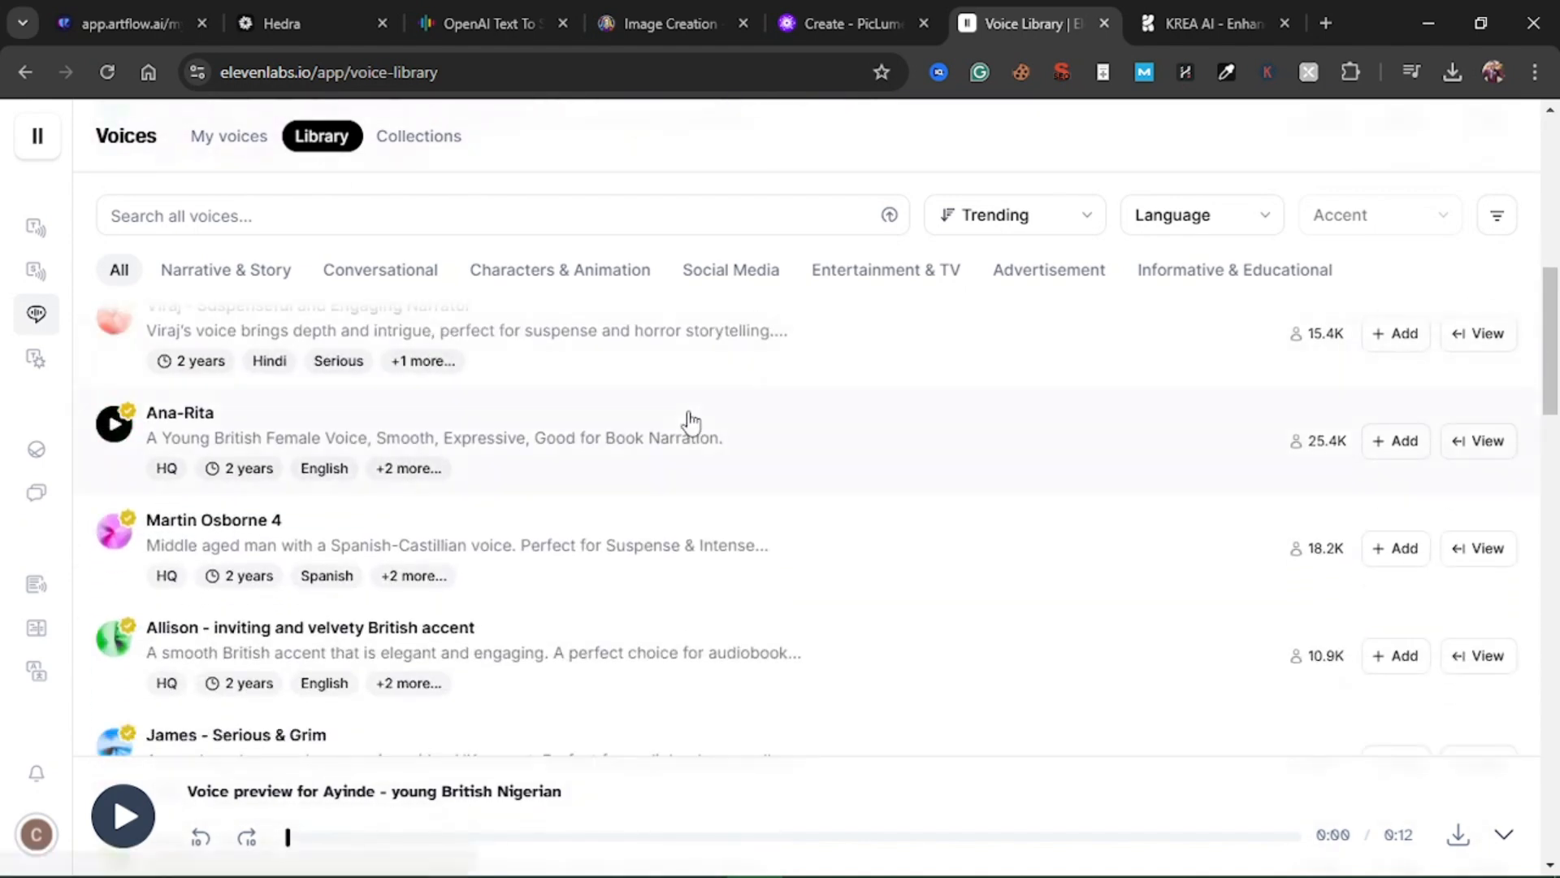
scroll(689, 417, up, 2)
scroll(691, 422, up, 4)
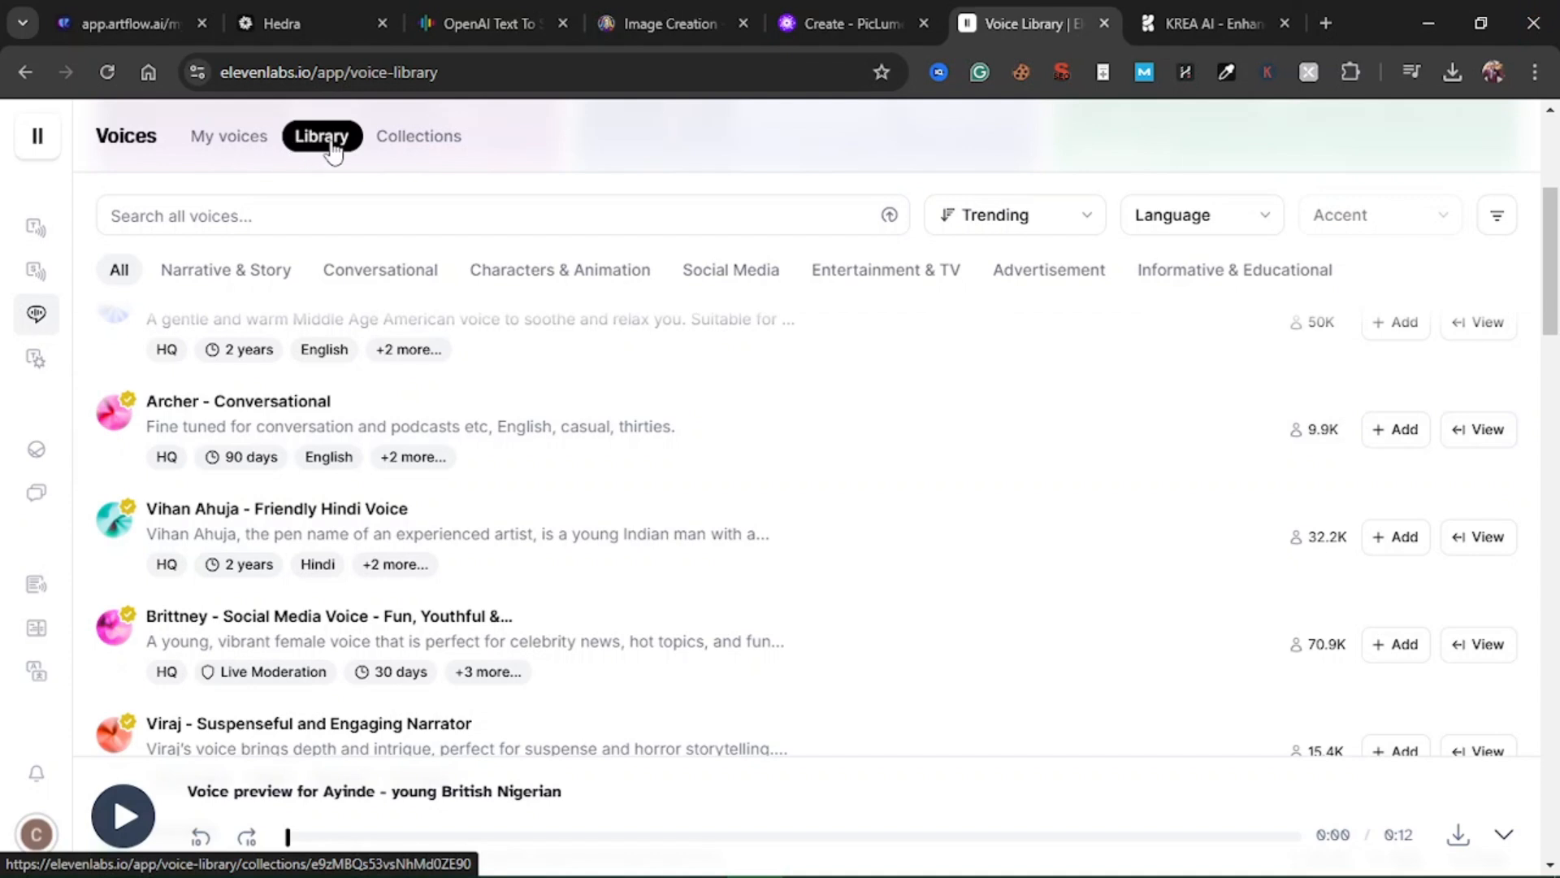
- Filter the voice library by gender to show only Male voices
click(1499, 223)
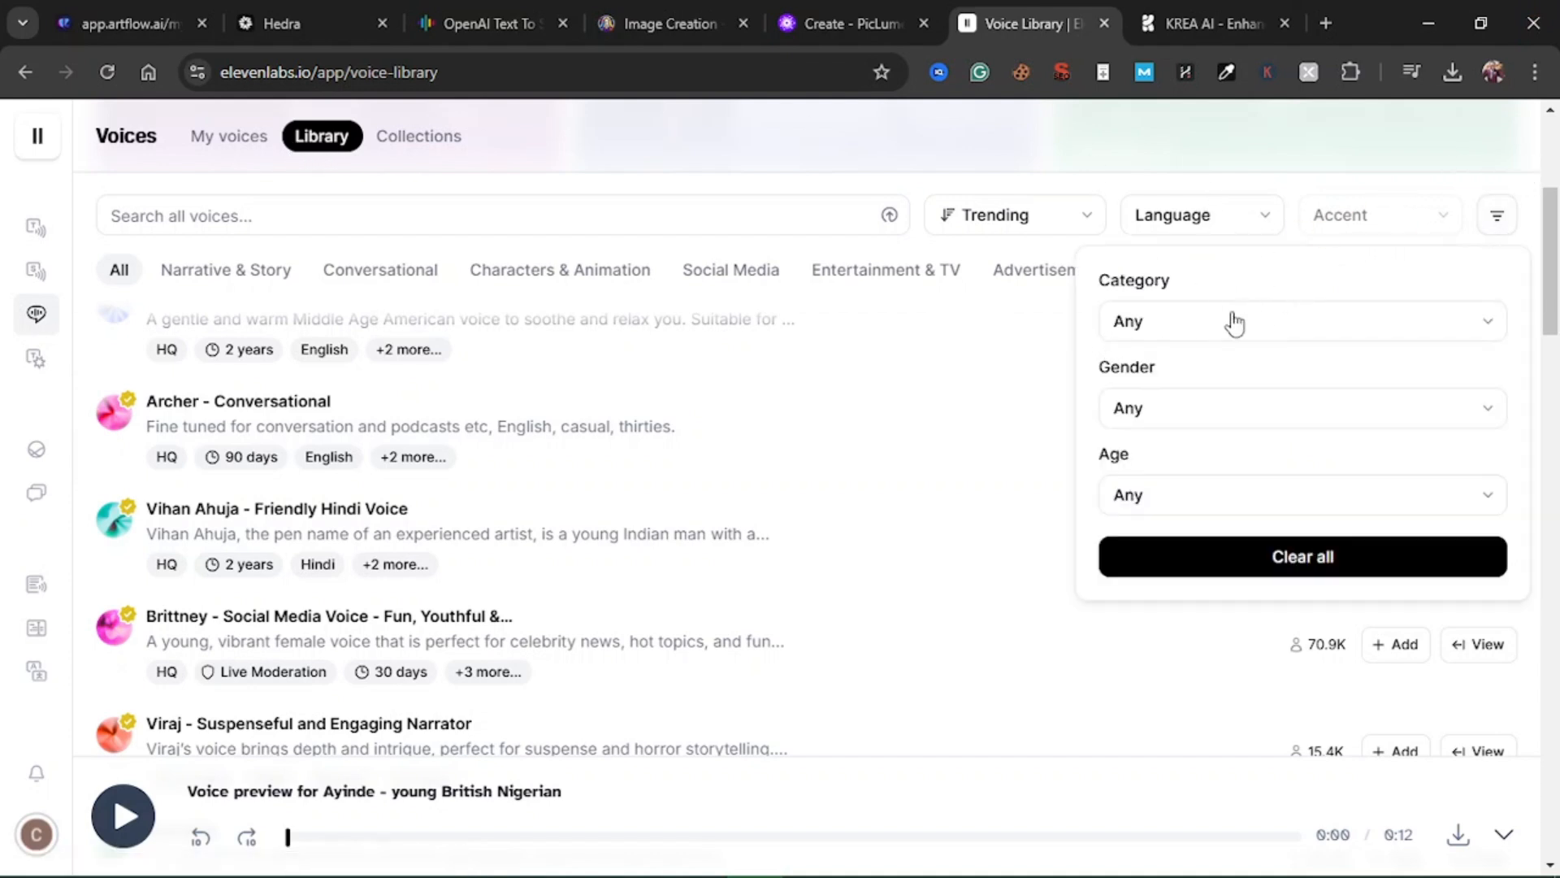
click(1498, 216)
click(1498, 216)
click(1230, 425)
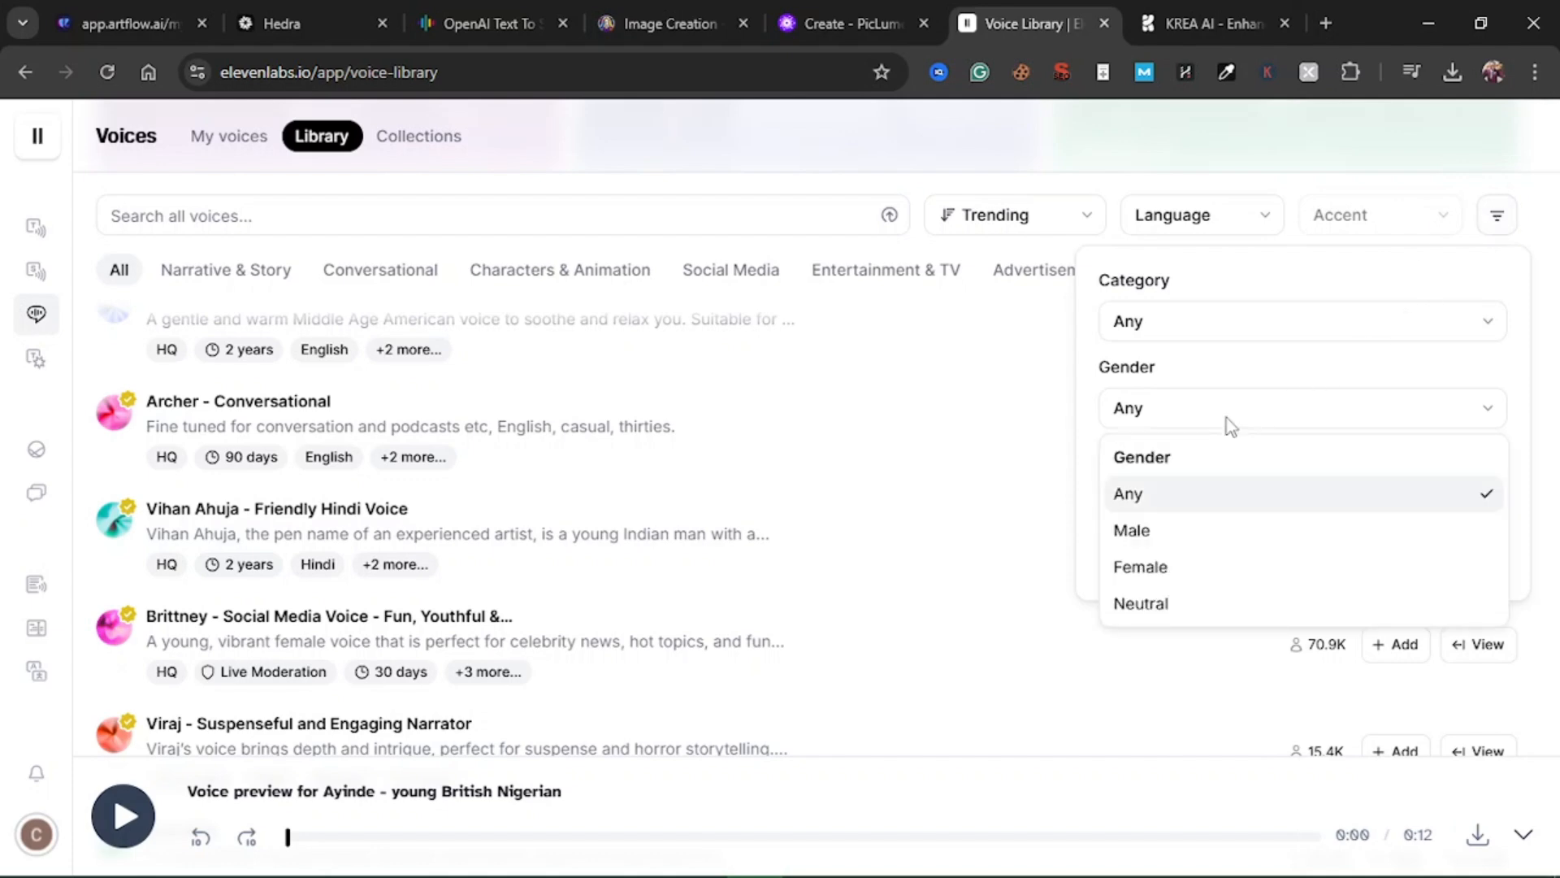
click(1135, 548)
click(1283, 221)
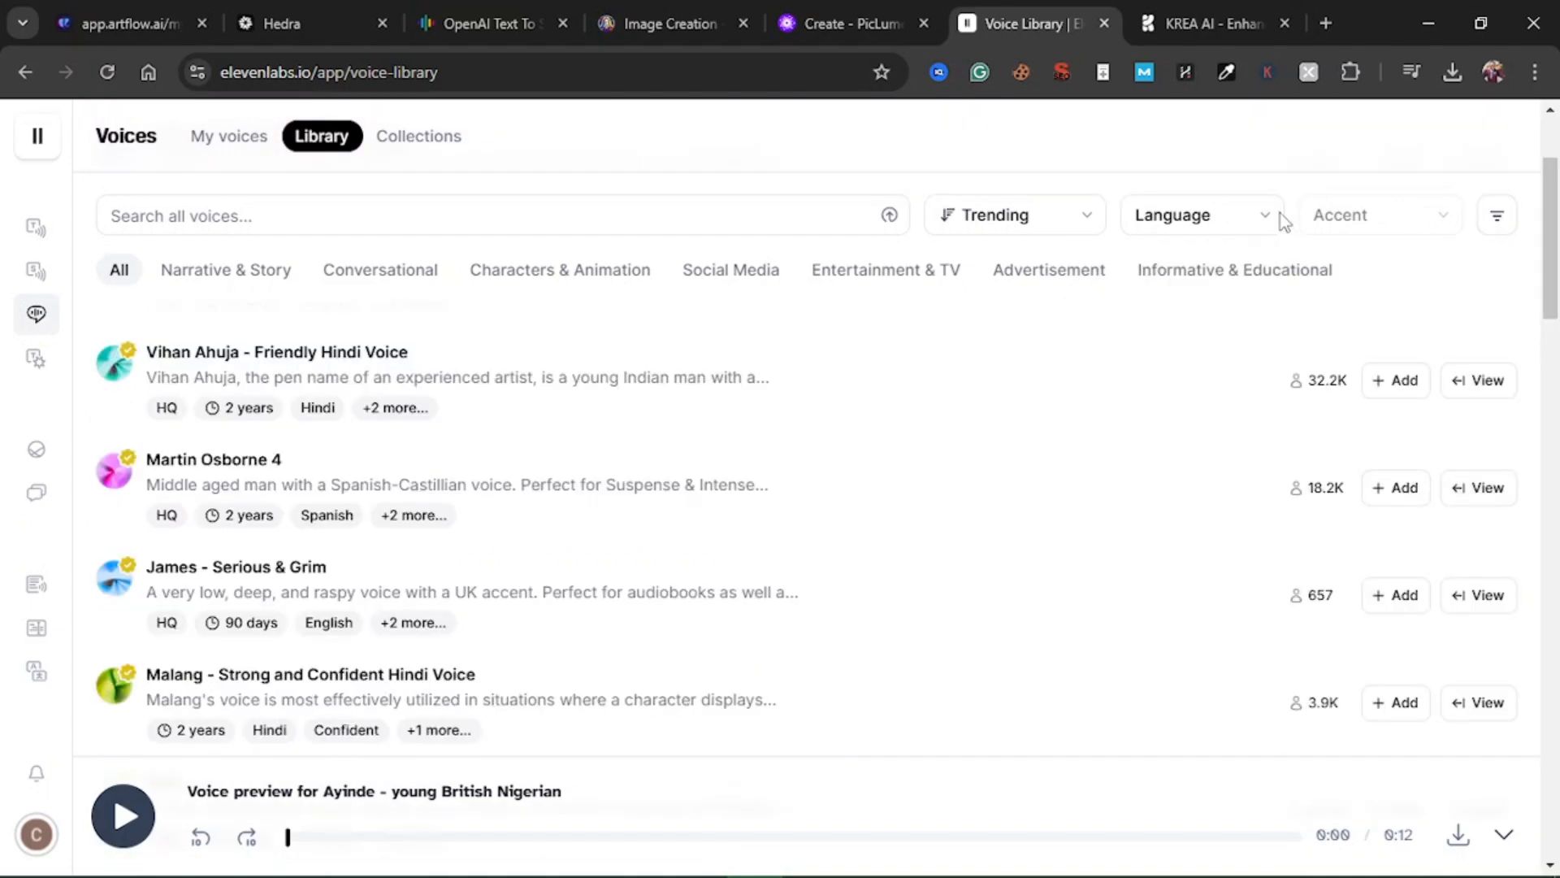
- Set the voice library's language filter to English
click(1226, 218)
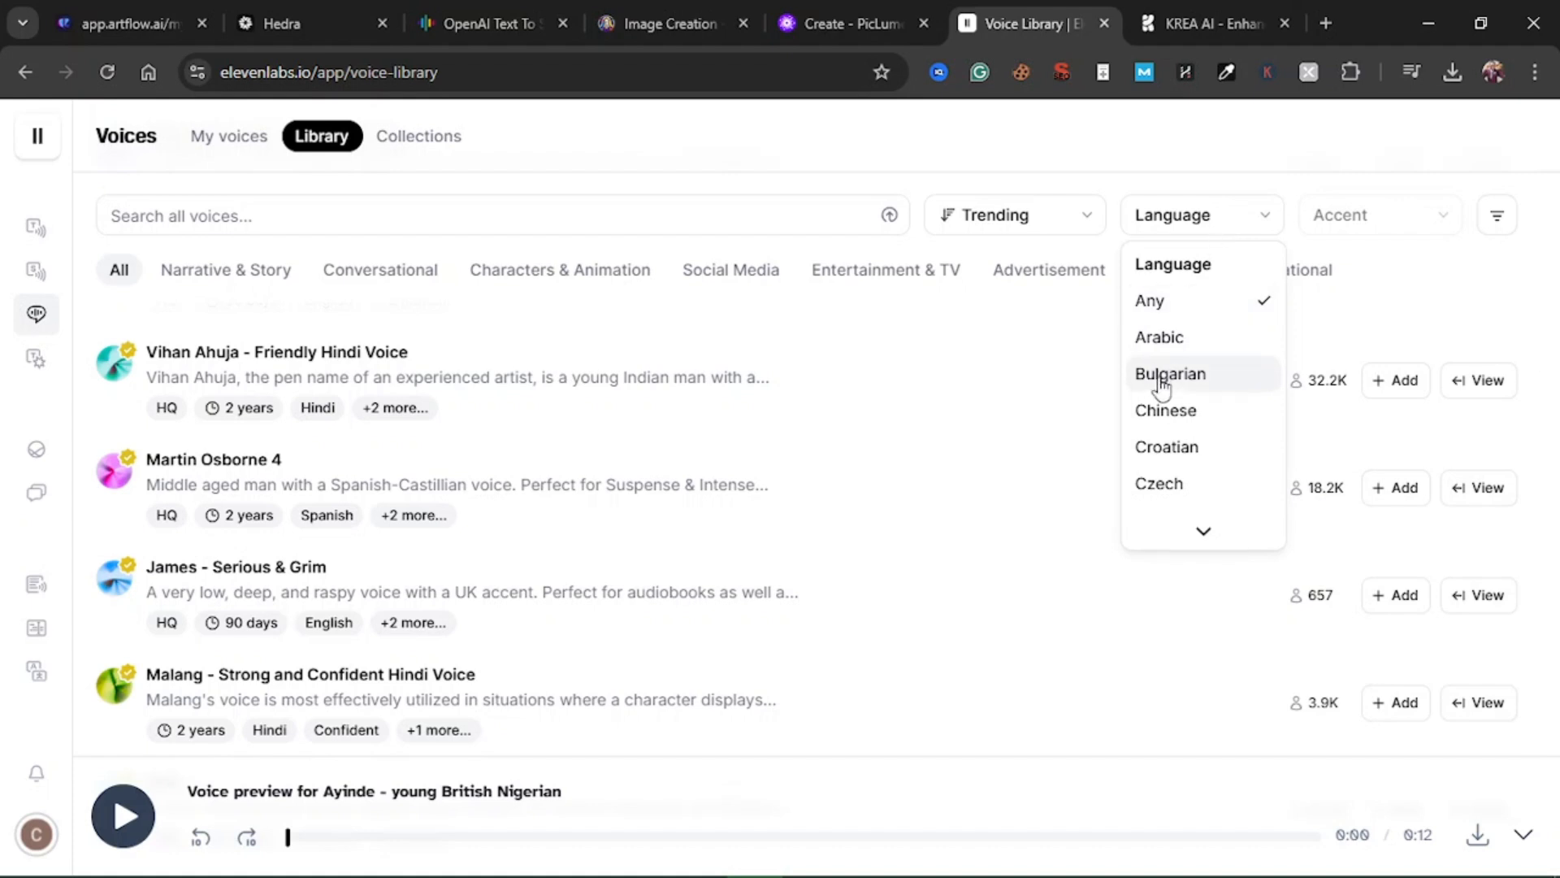
scroll(1201, 421, down, 3)
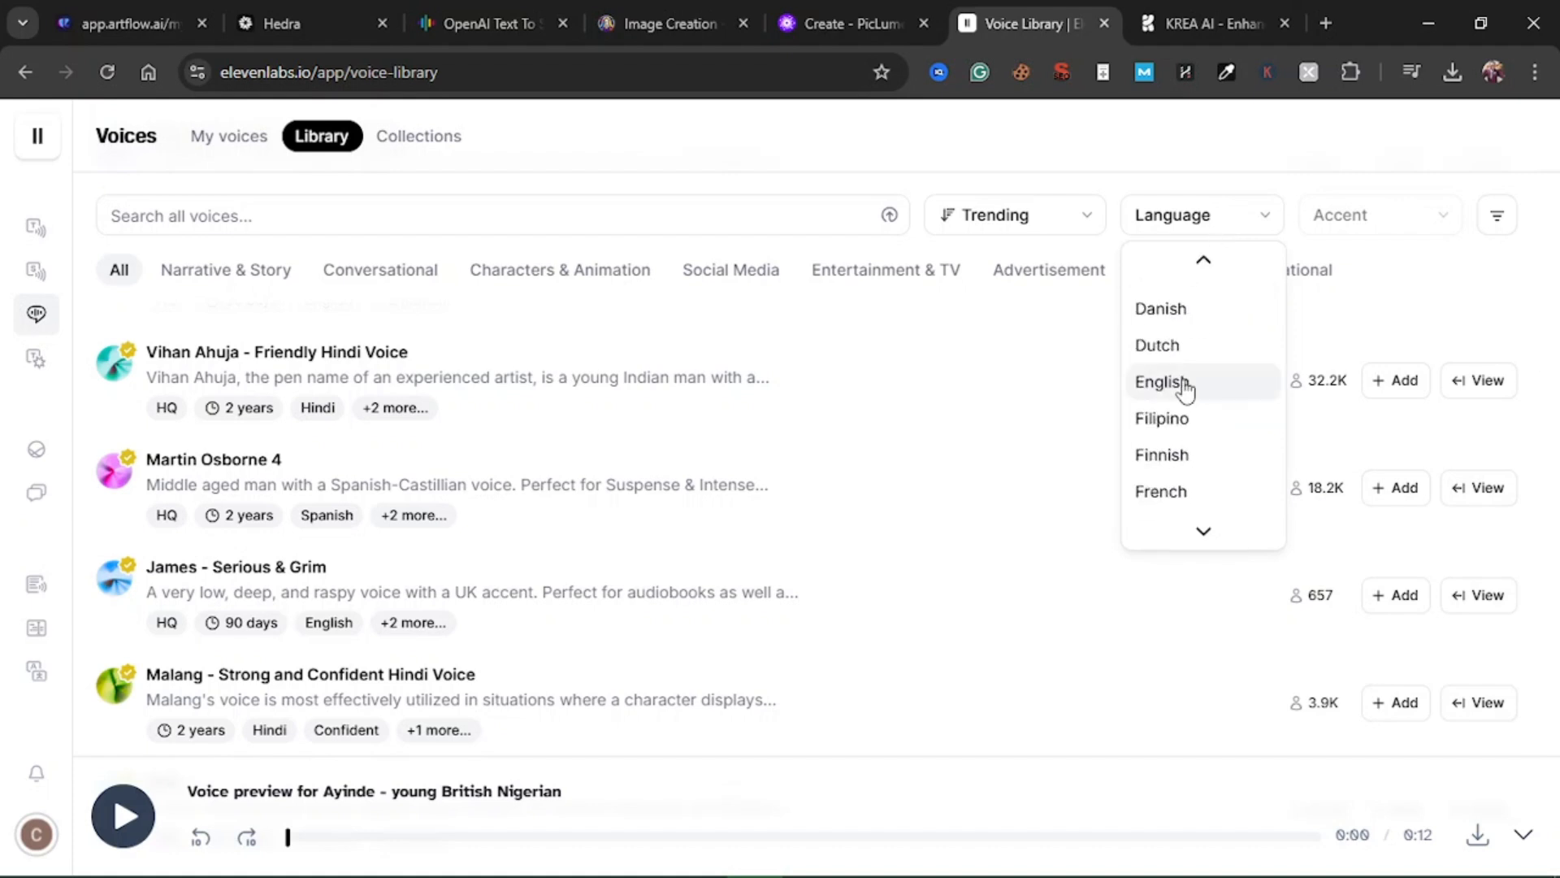
click(1180, 382)
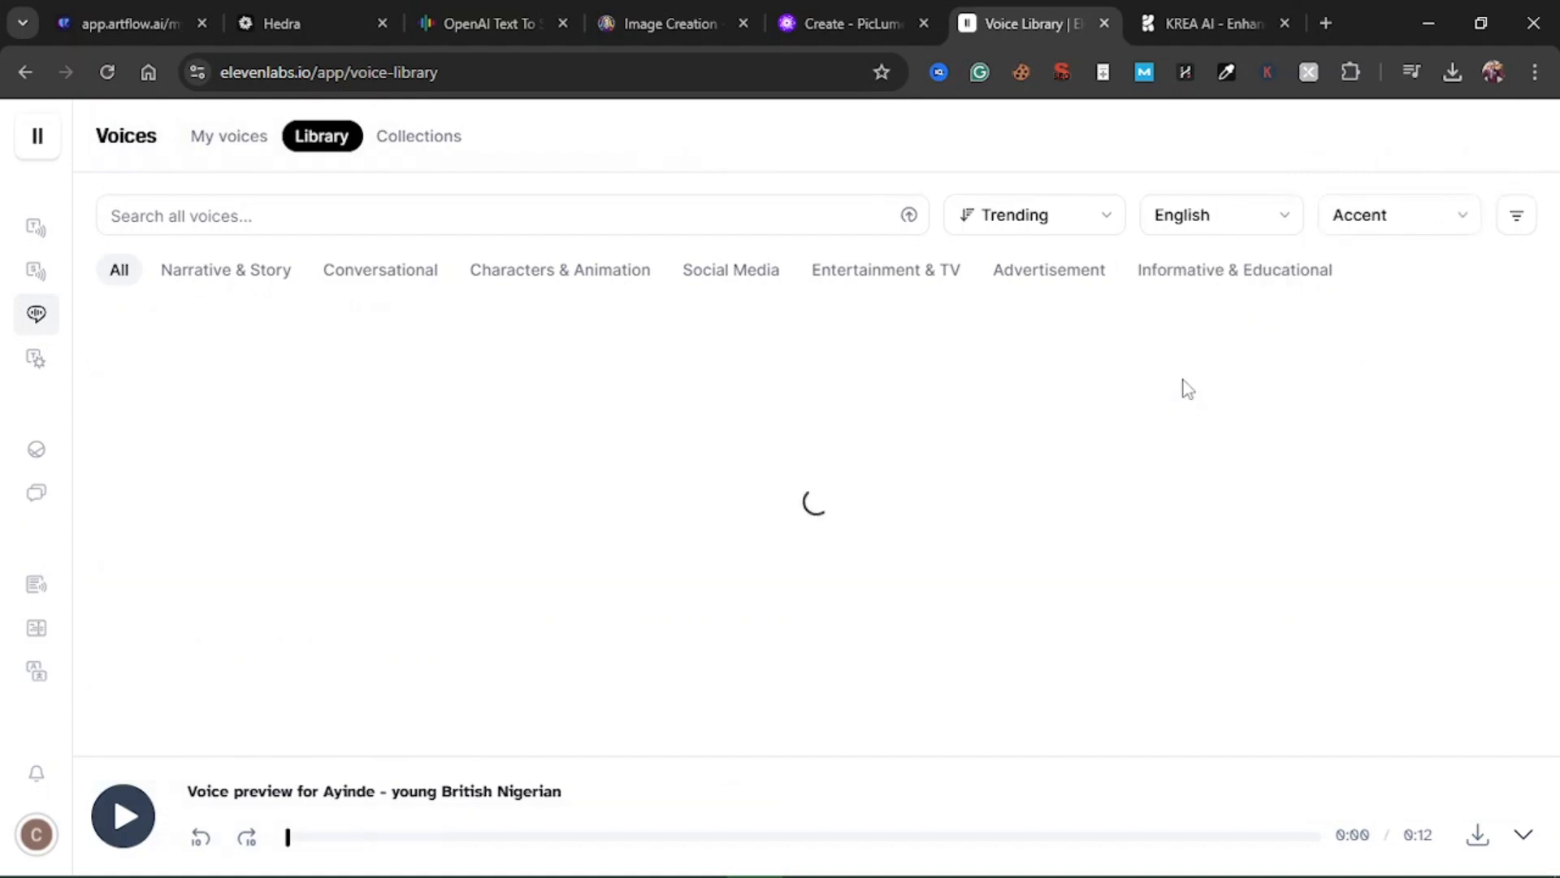
- Examine the accents available for English voices, including Nigerian, without choosing one
click(1413, 231)
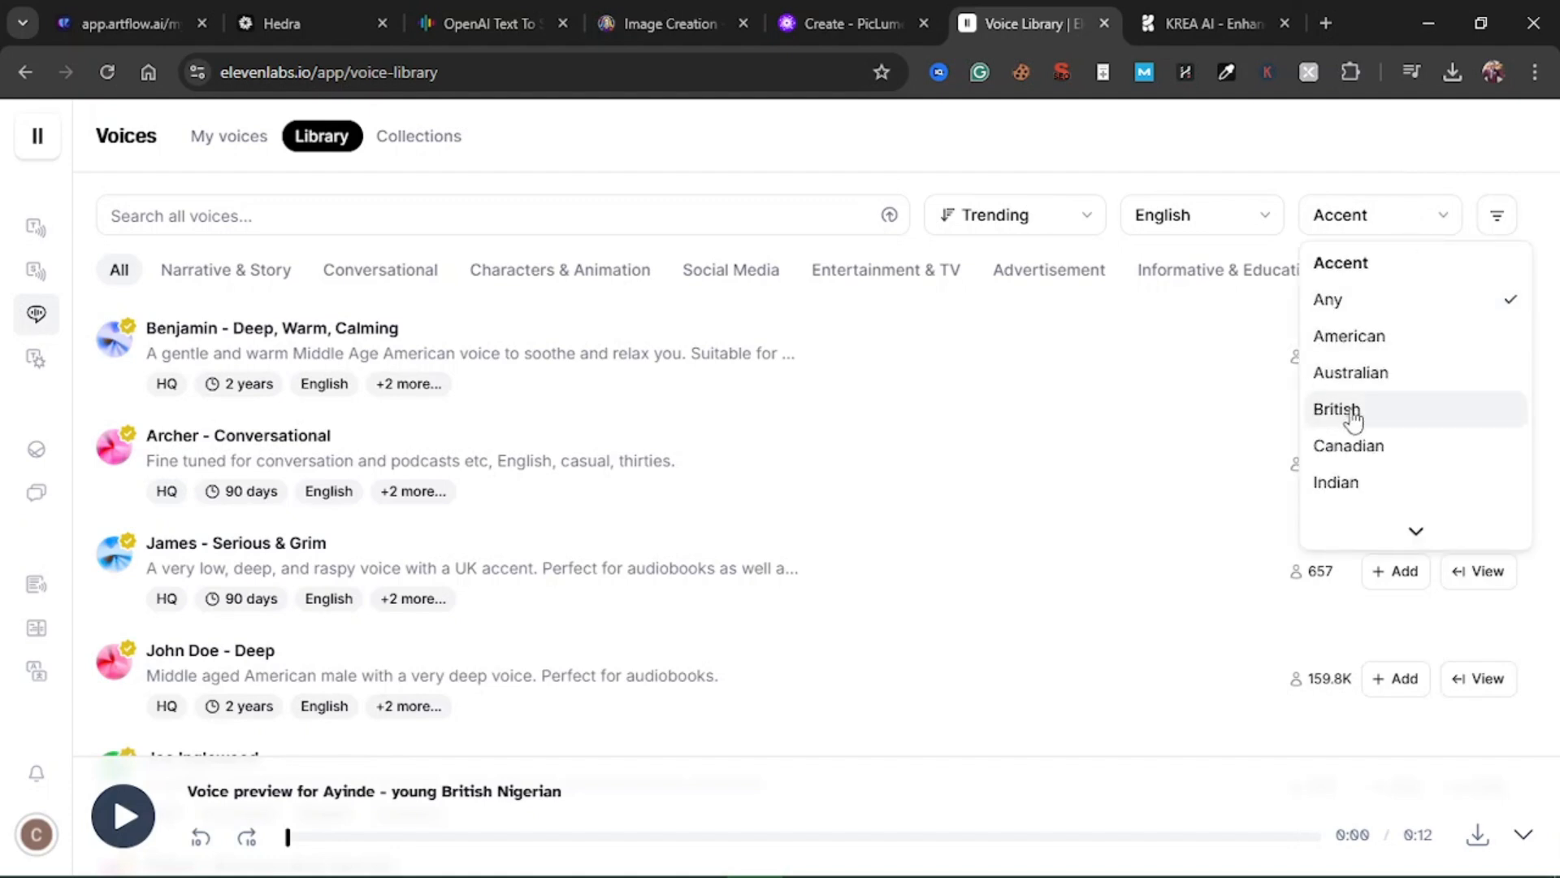
scroll(1349, 416, down, 2)
scroll(1356, 416, down, 7)
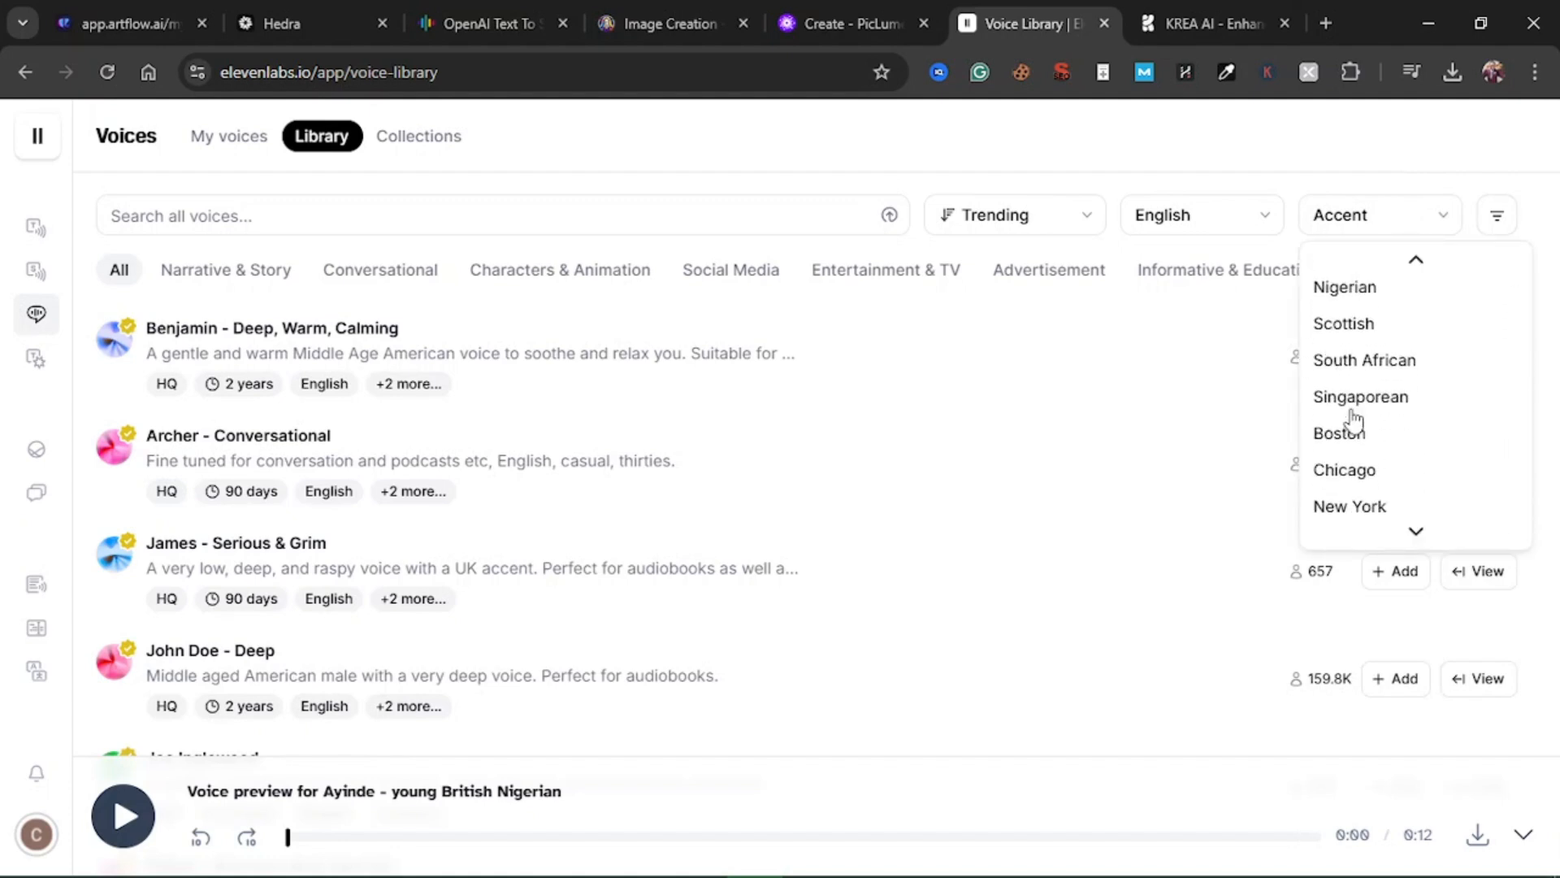
scroll(1376, 395, up, 1)
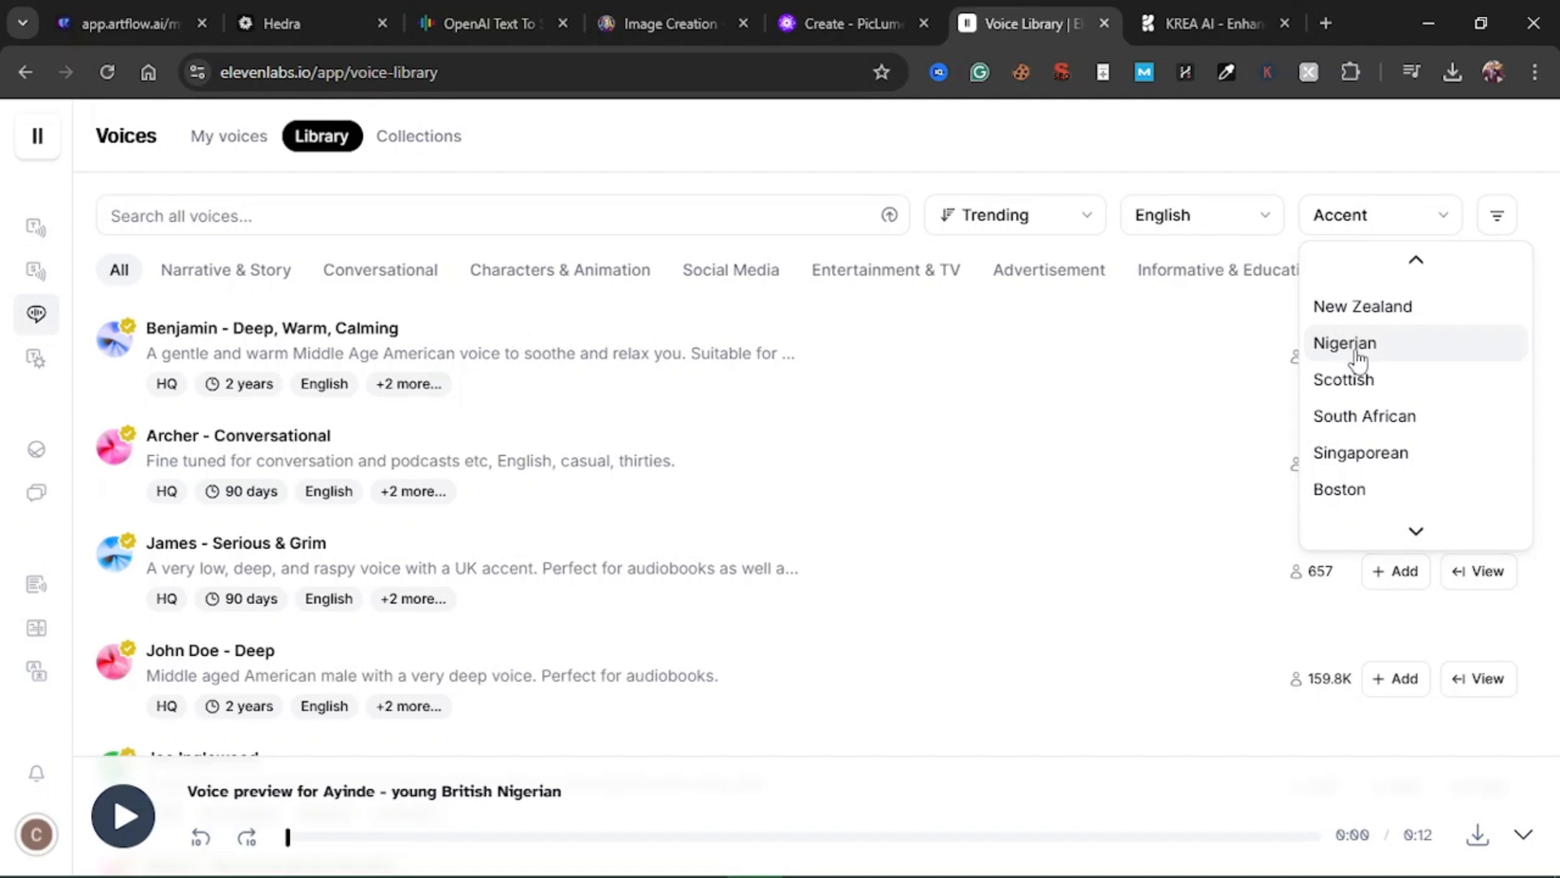
key(Escape)
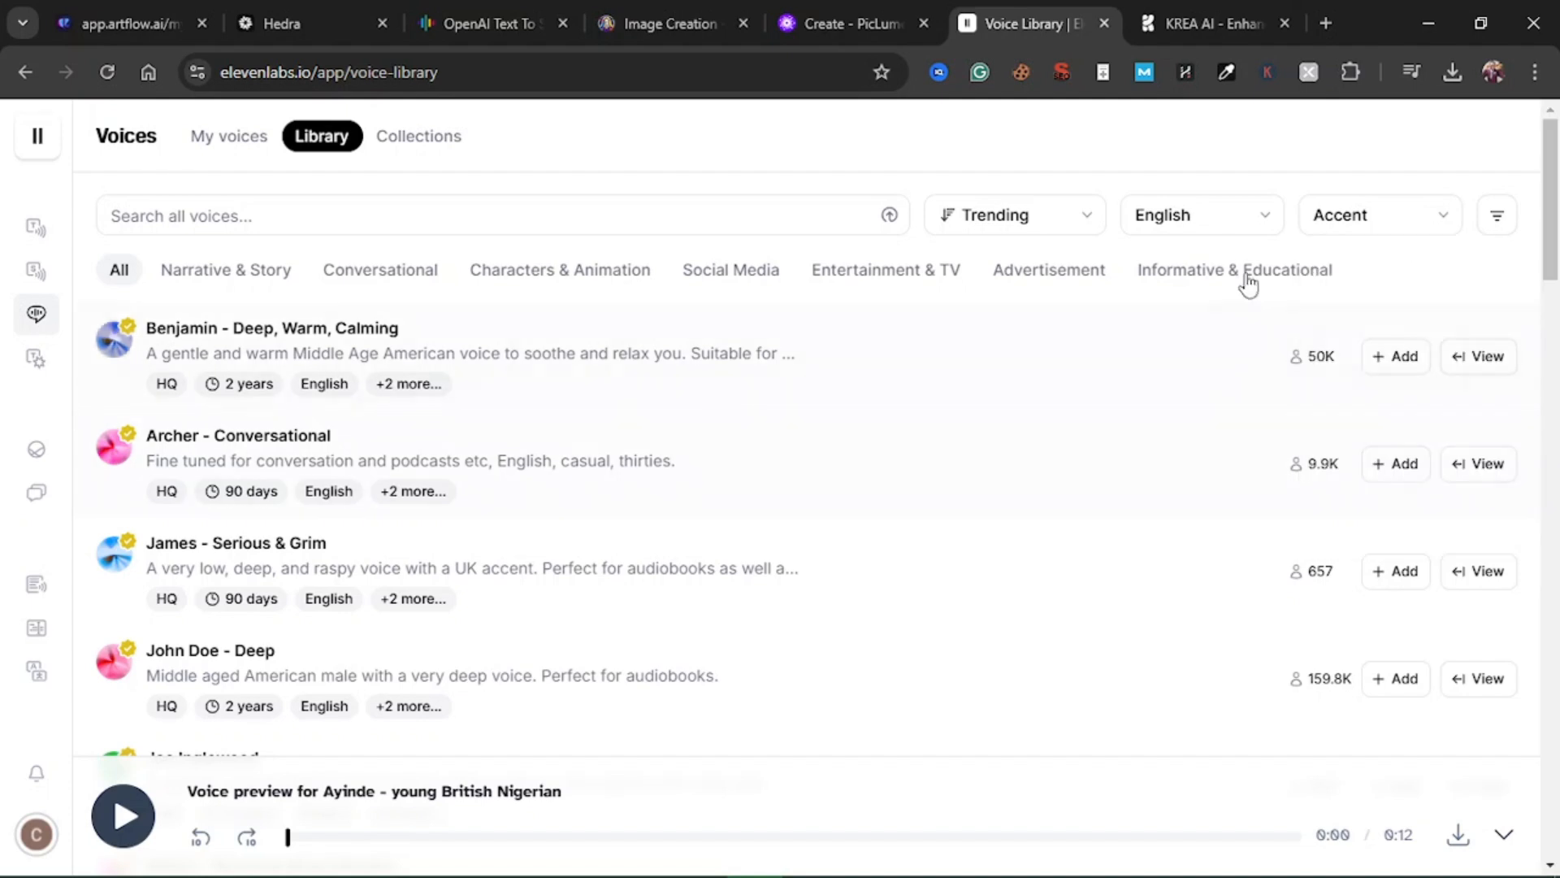
- Preview the voice "Benjamin - Deep, Warm, Calming" and look through the list of English male voices
click(116, 345)
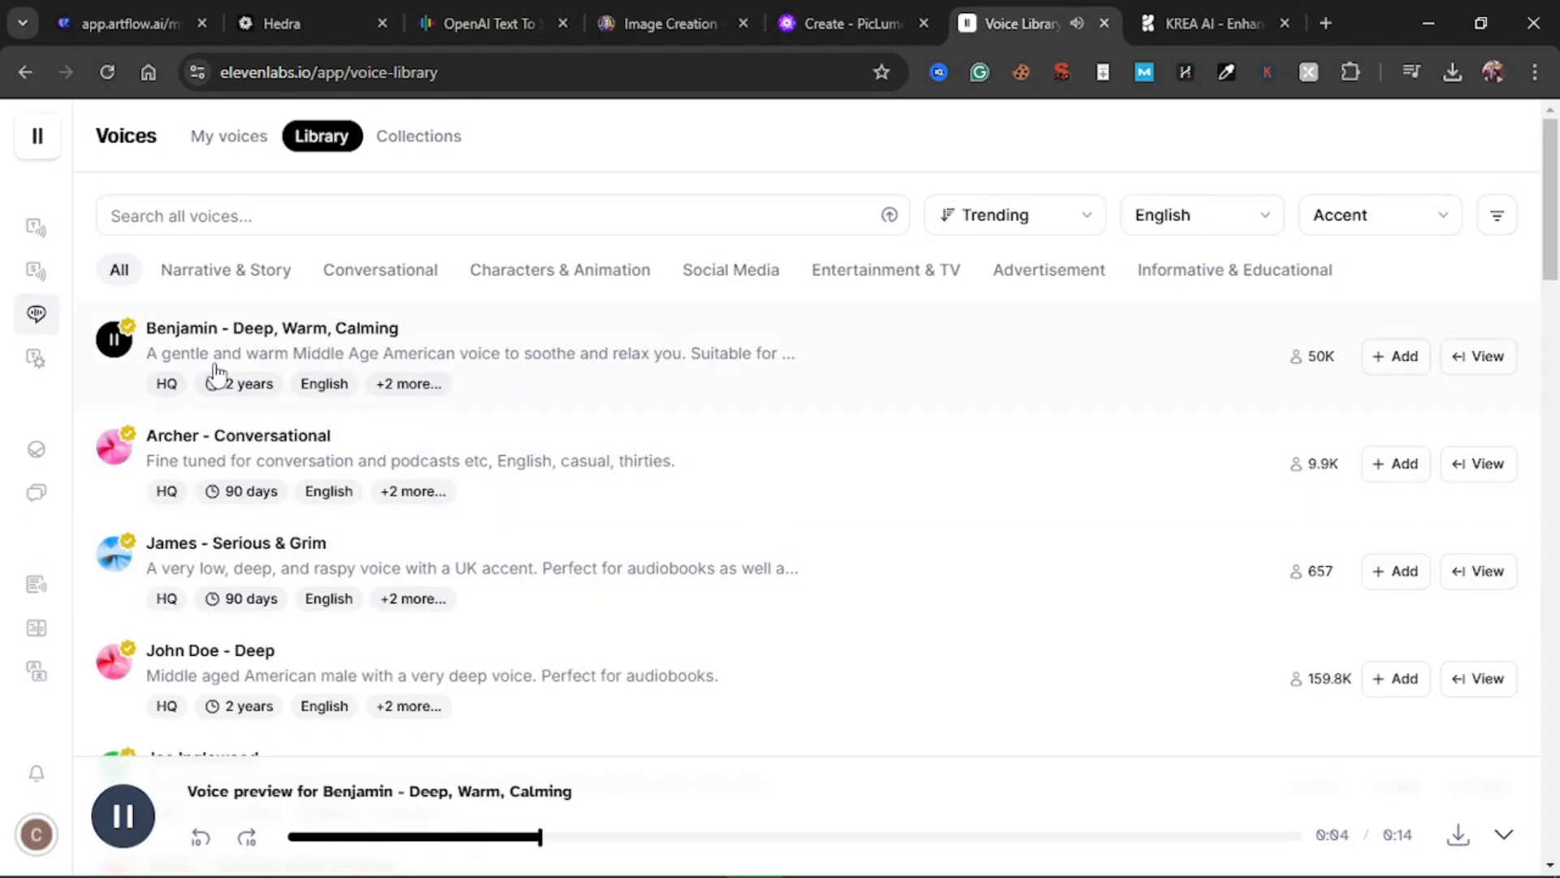
click(116, 346)
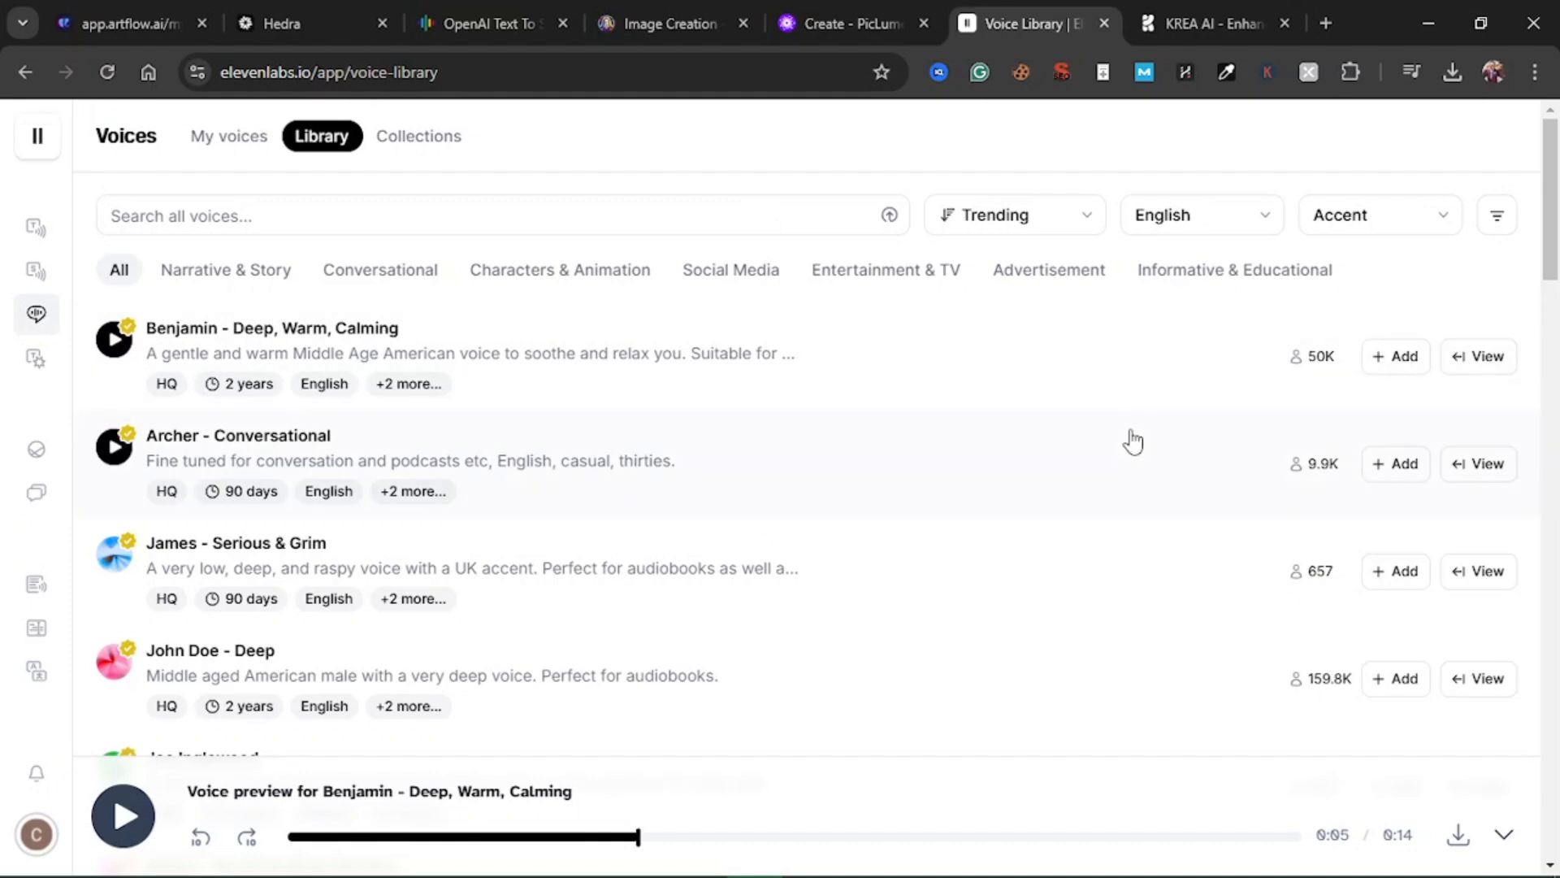
scroll(1133, 441, down, 10)
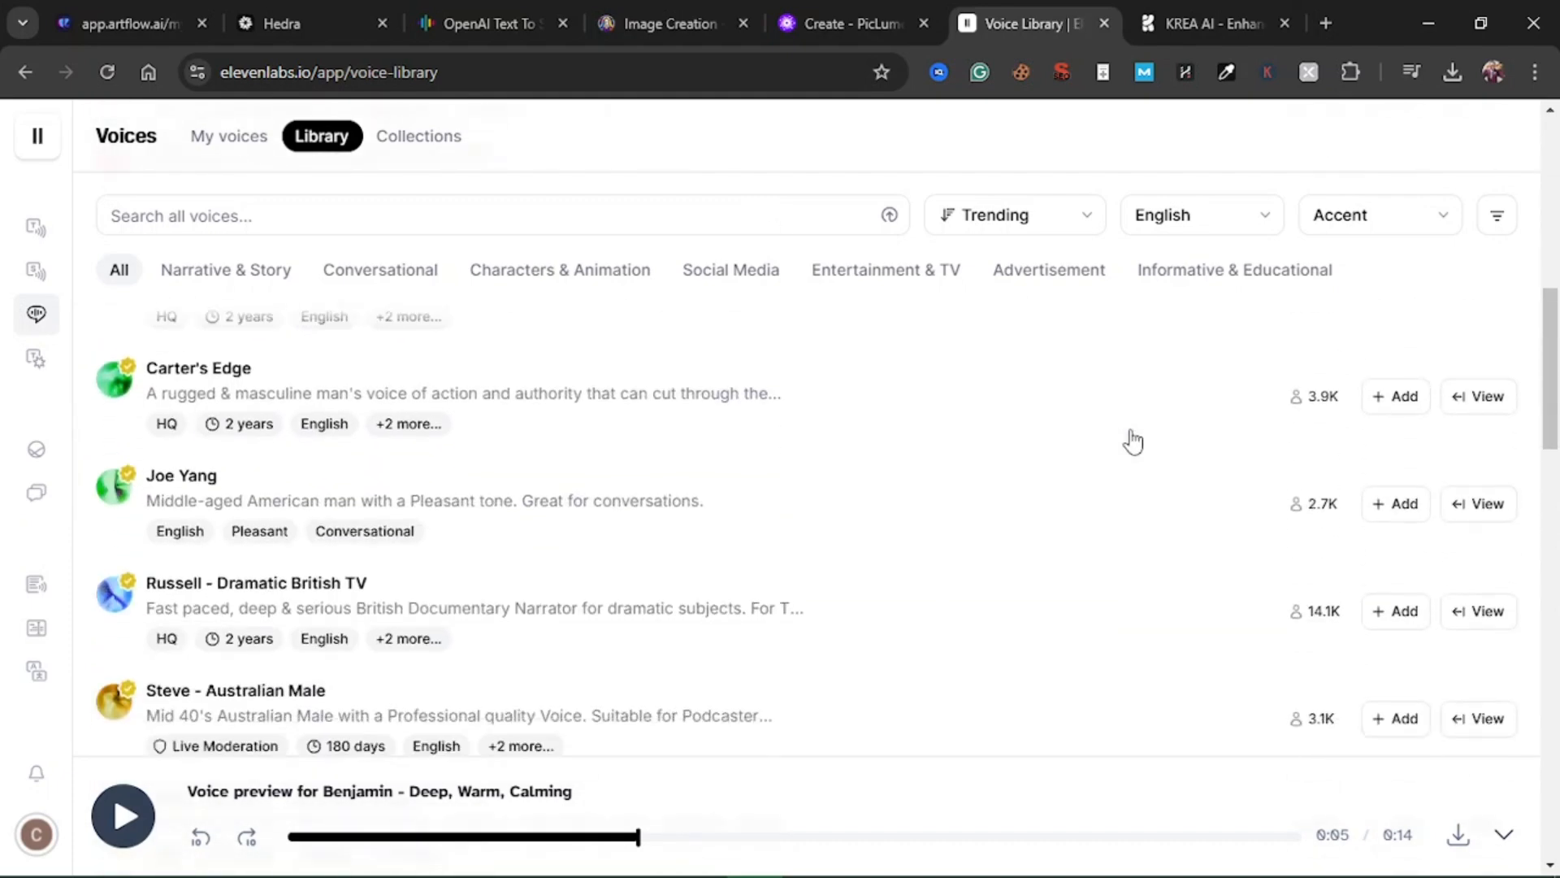
scroll(1133, 441, up, 10)
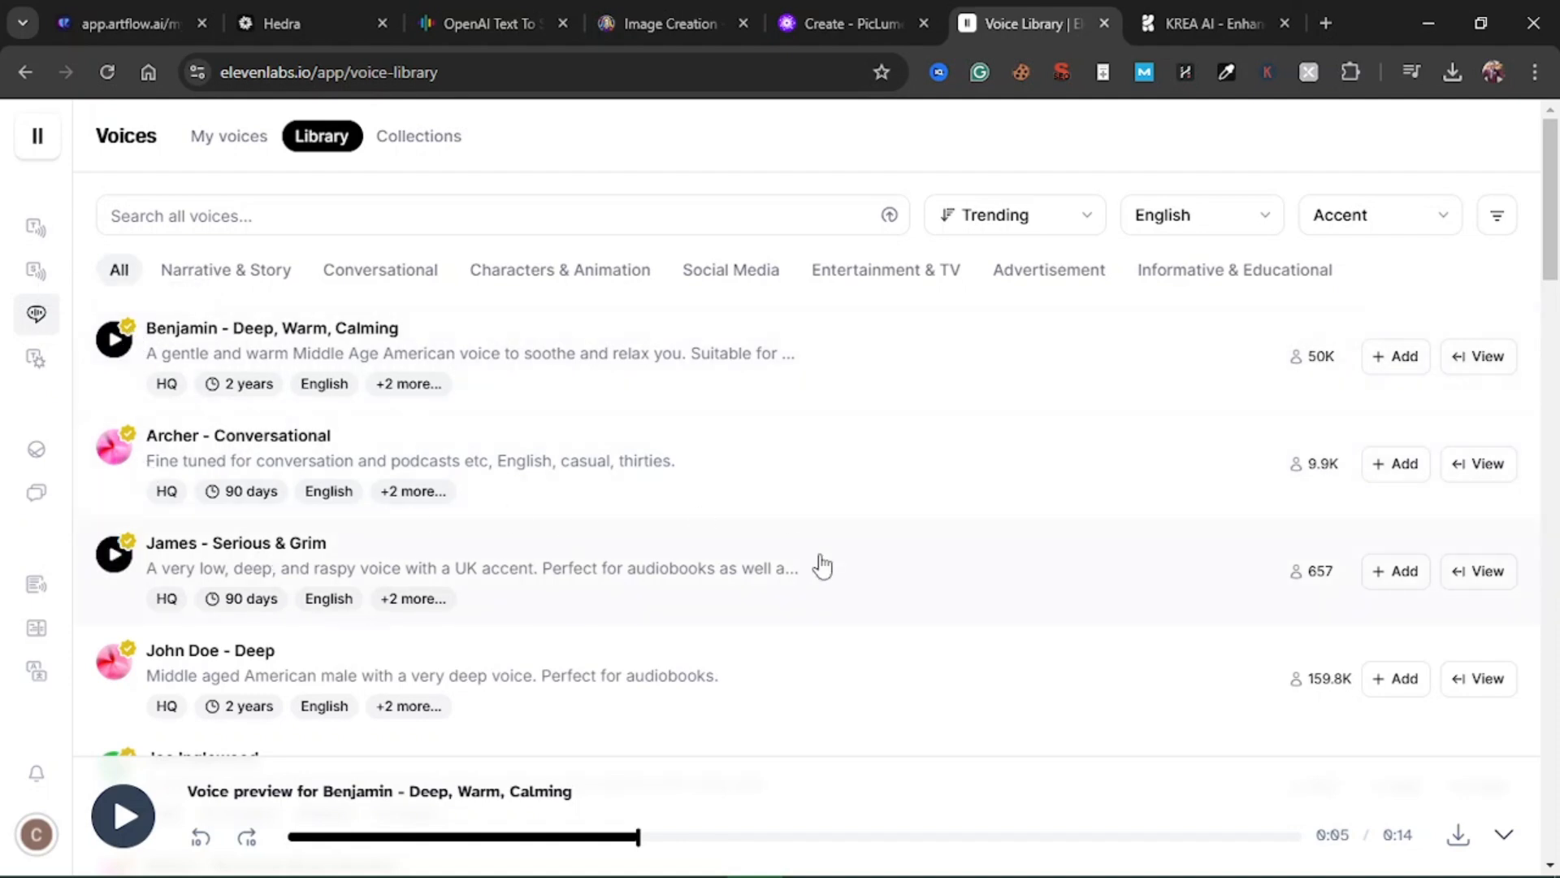
scroll(823, 564, down, 1)
scroll(822, 564, down, 3)
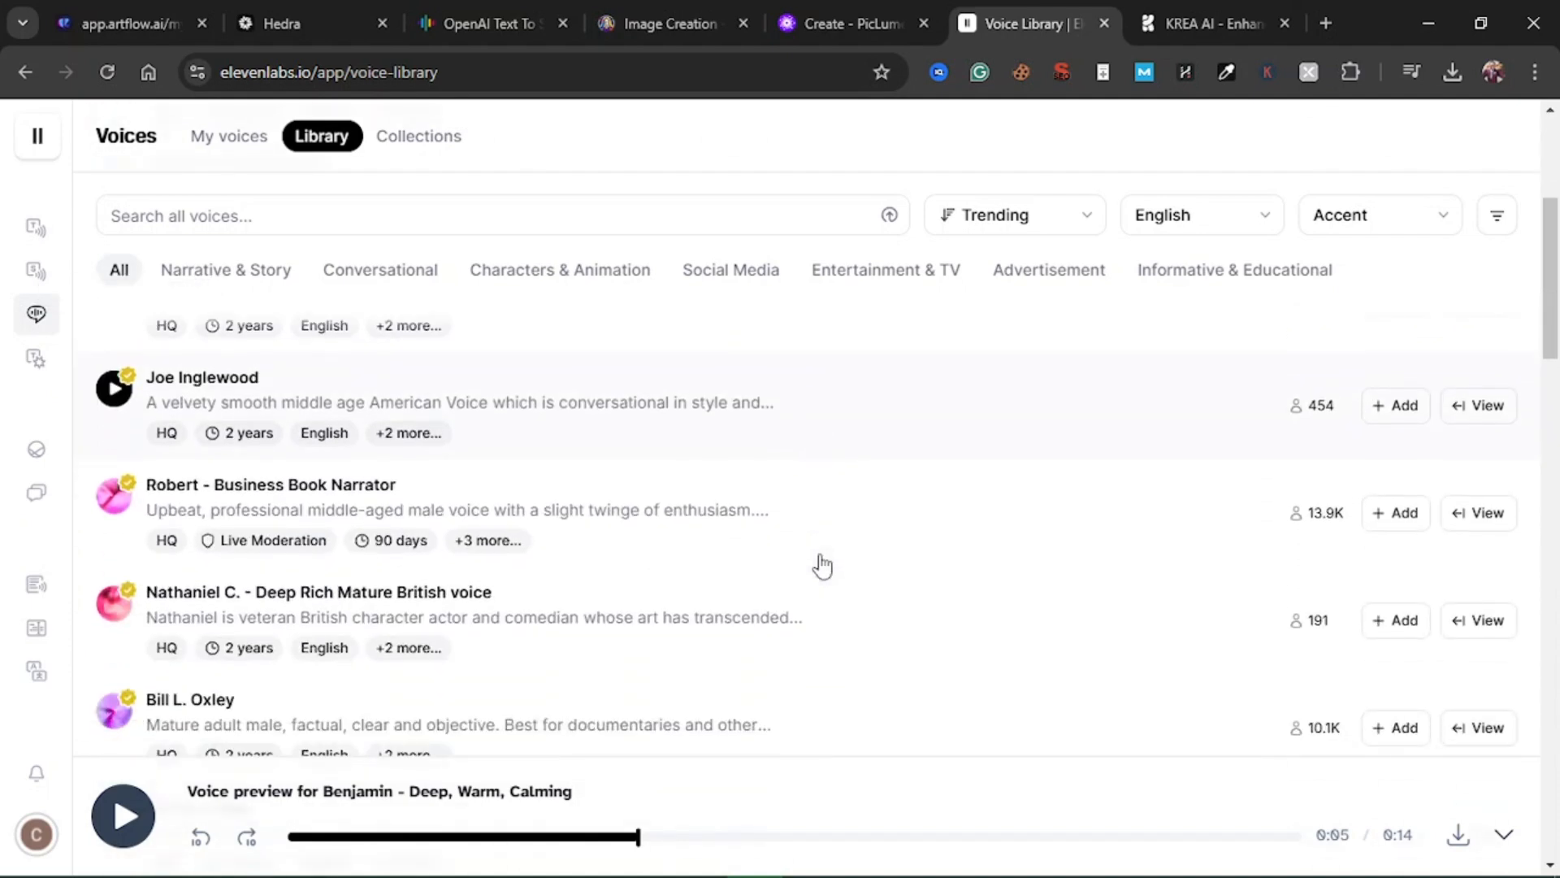
scroll(820, 564, up, 1)
scroll(821, 564, up, 3)
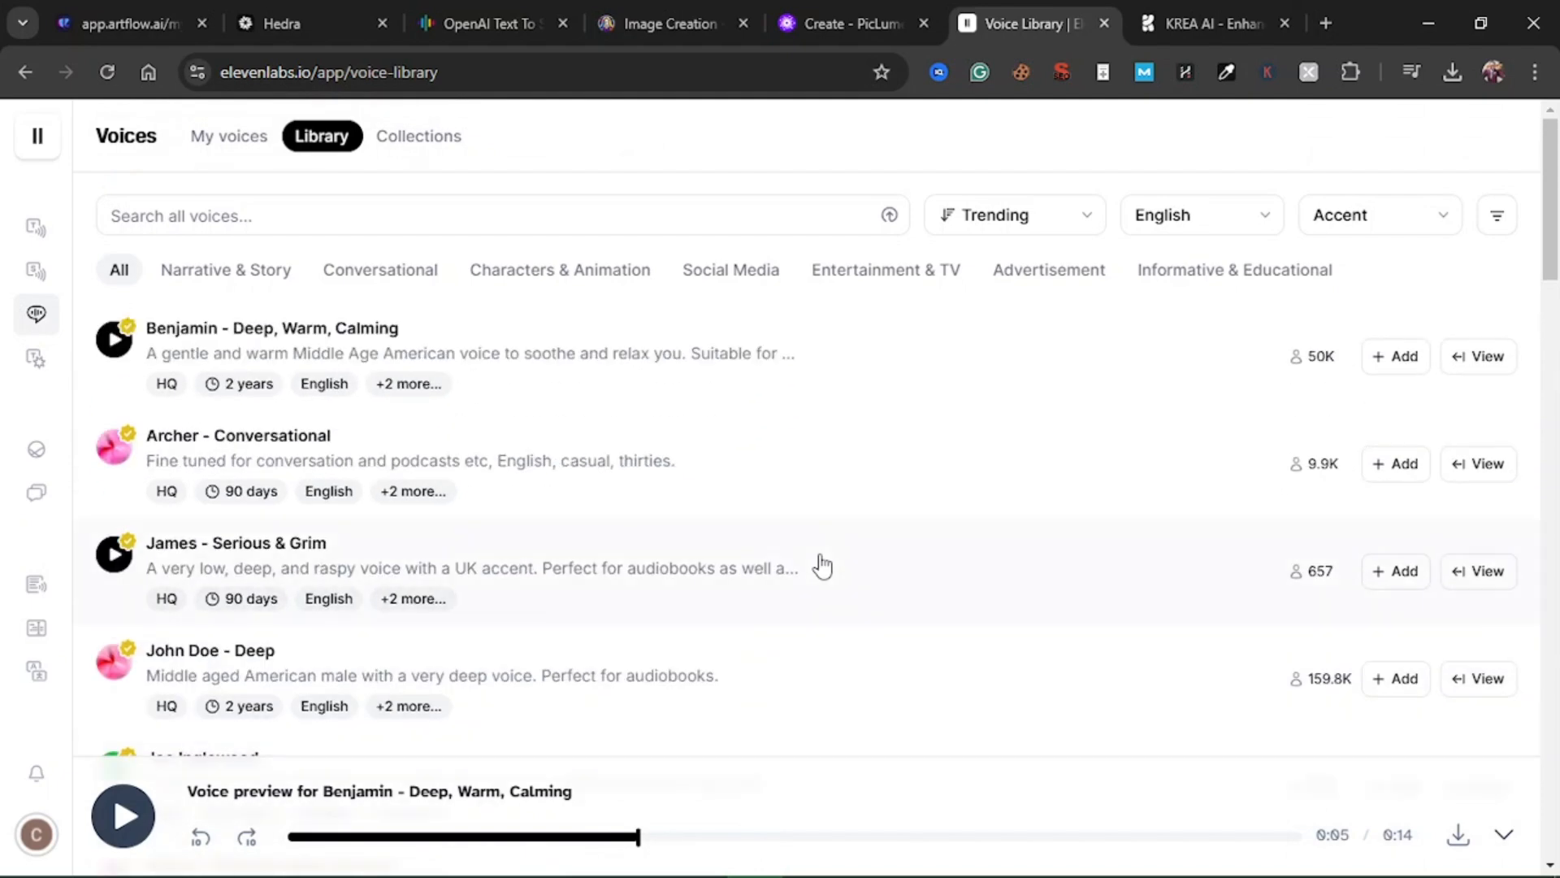
mouse_move(1337, 361)
- Switch to Text To Speech OpenAI and enter "So that's been it guys. Don't forget to like and subscribe to the channel" as input text
click(488, 22)
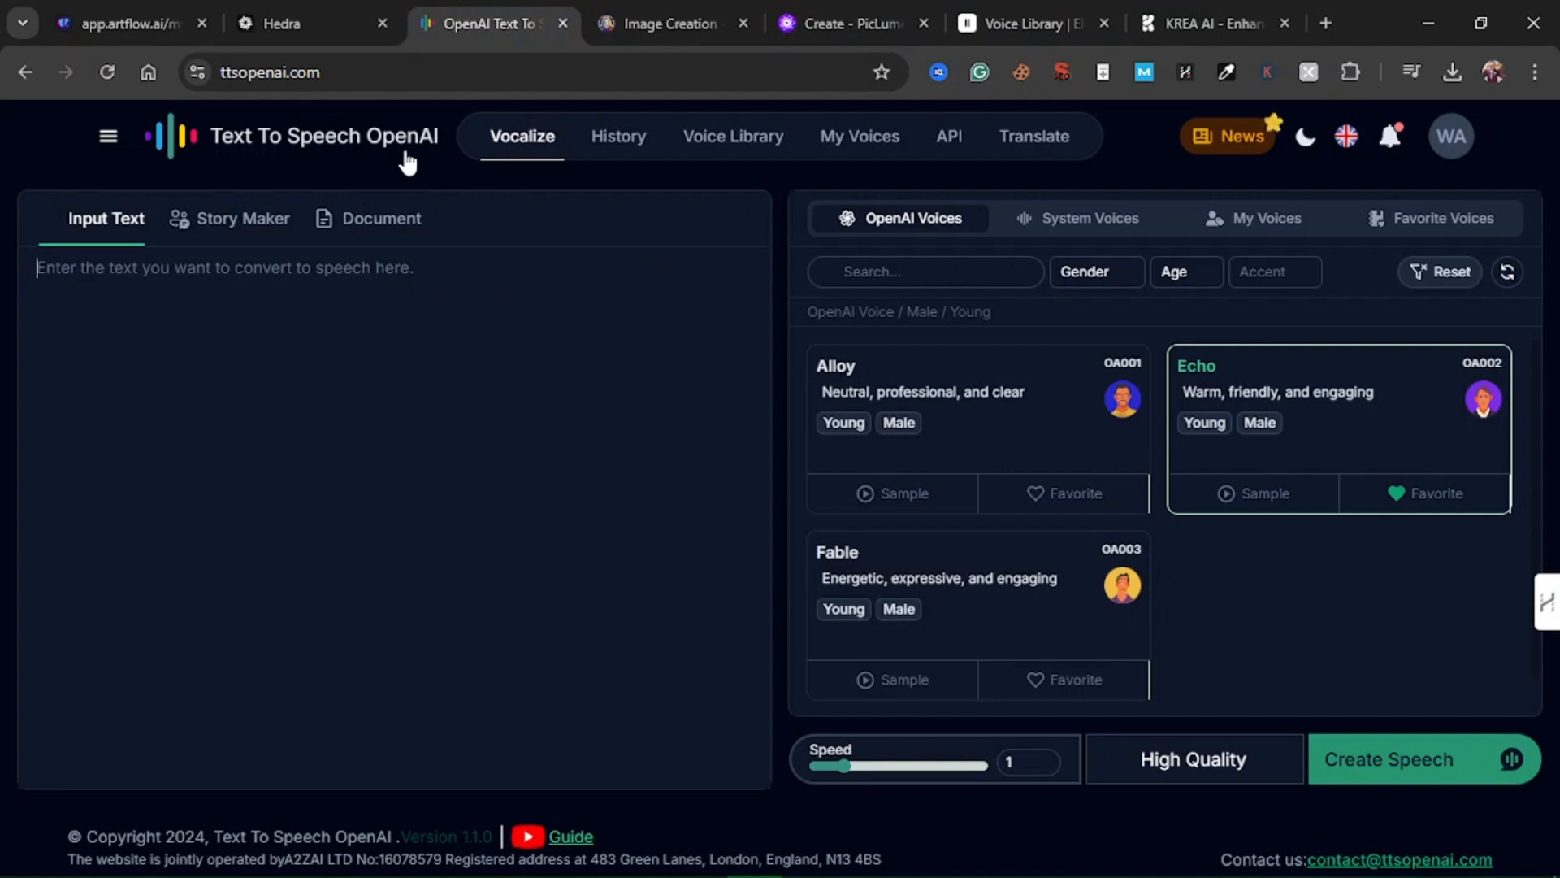
click(473, 353)
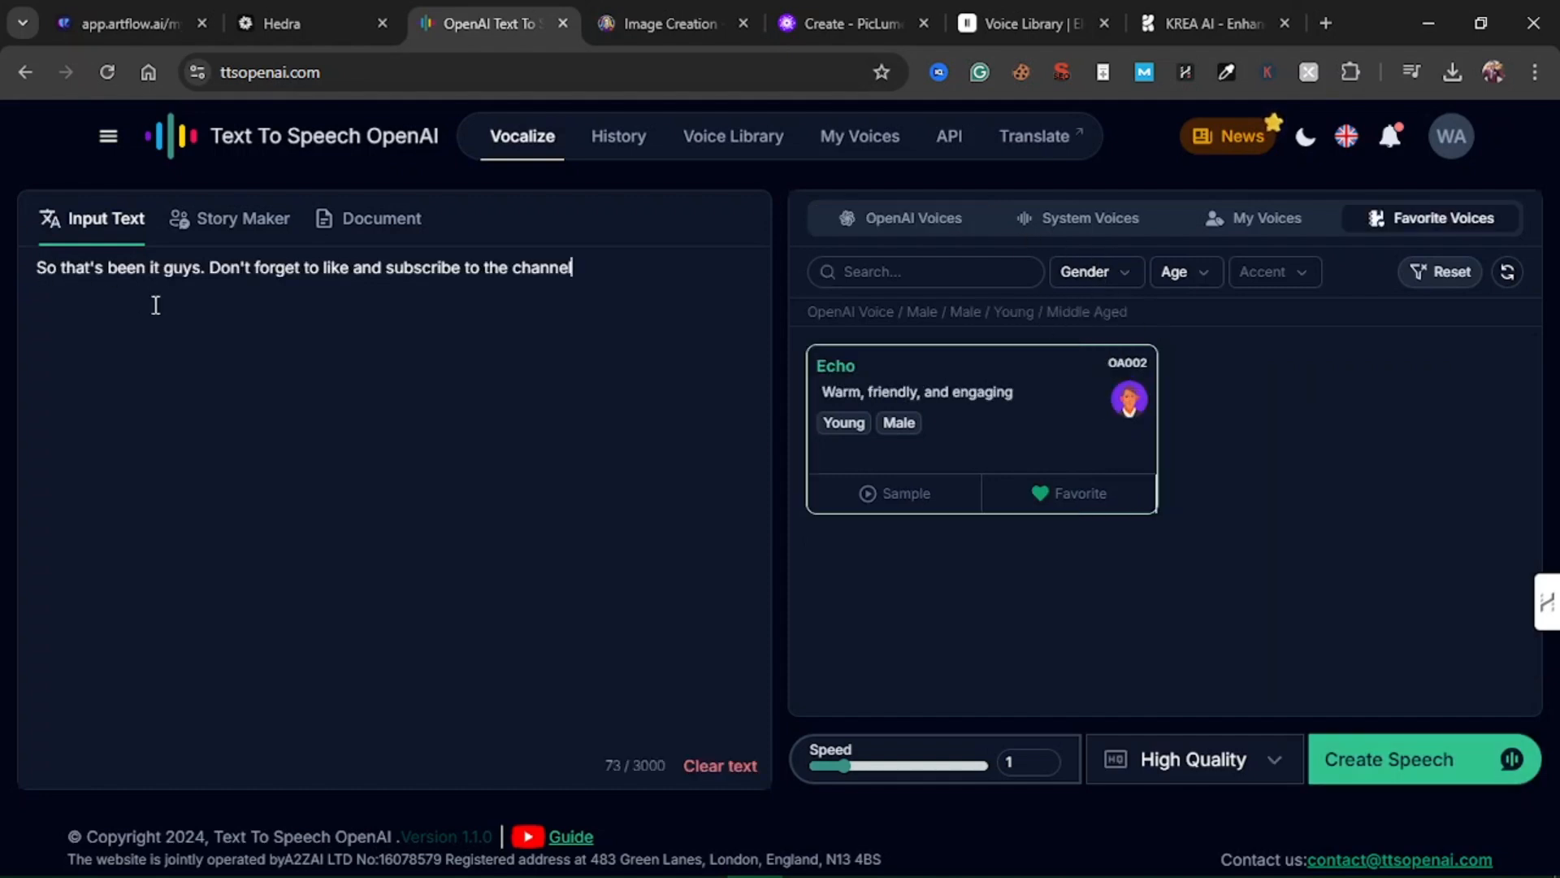
- Generate High Quality speech from the entered text with the Echo voice at speed 1, and open the generation history
drag(50, 277, 557, 275)
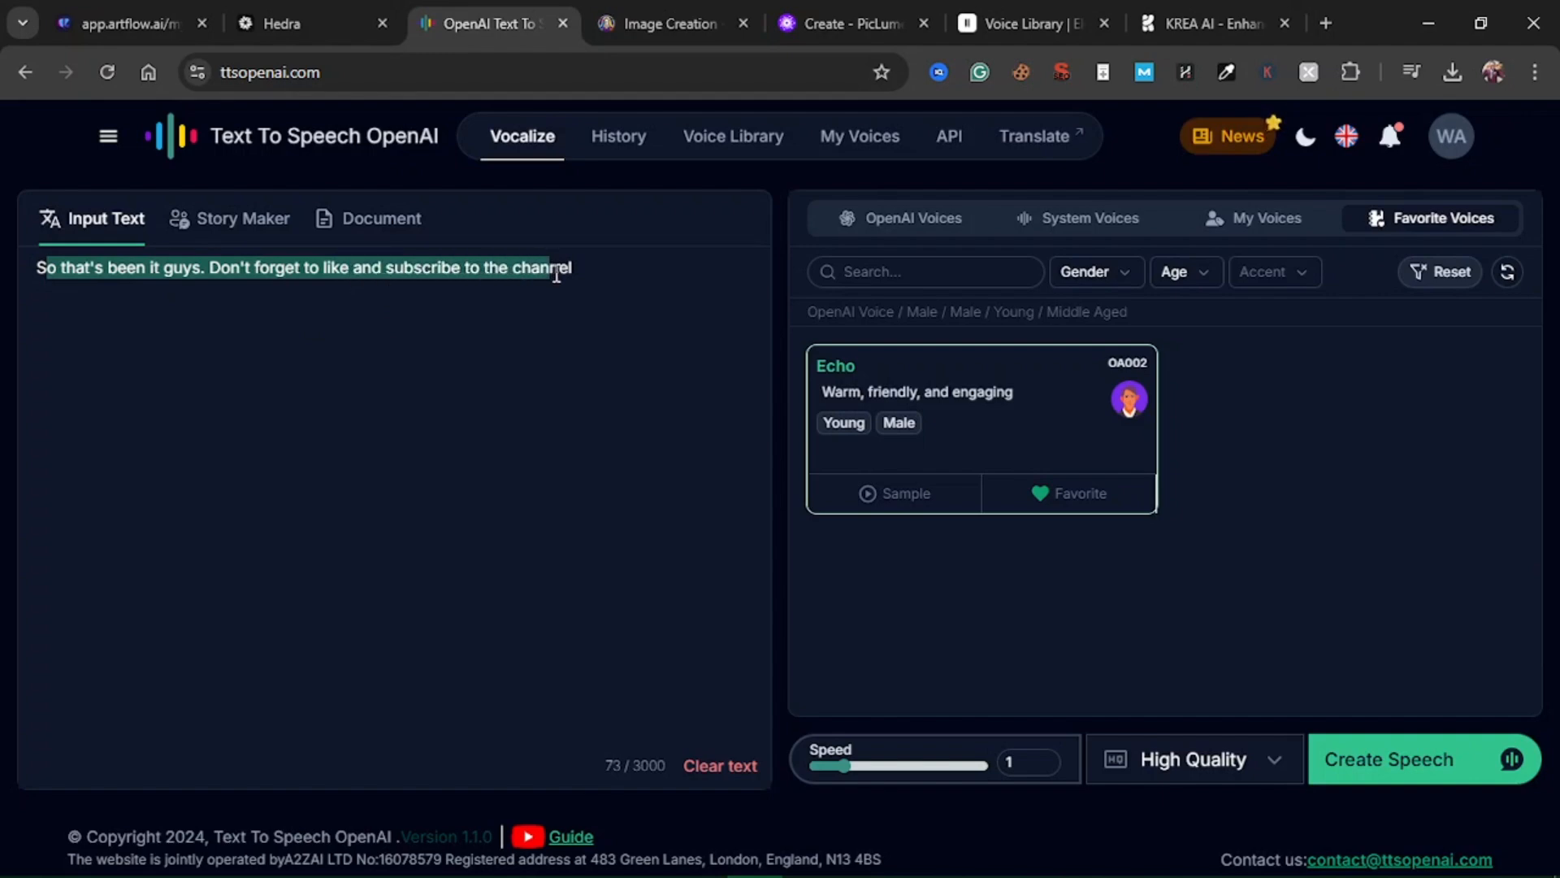
click(610, 278)
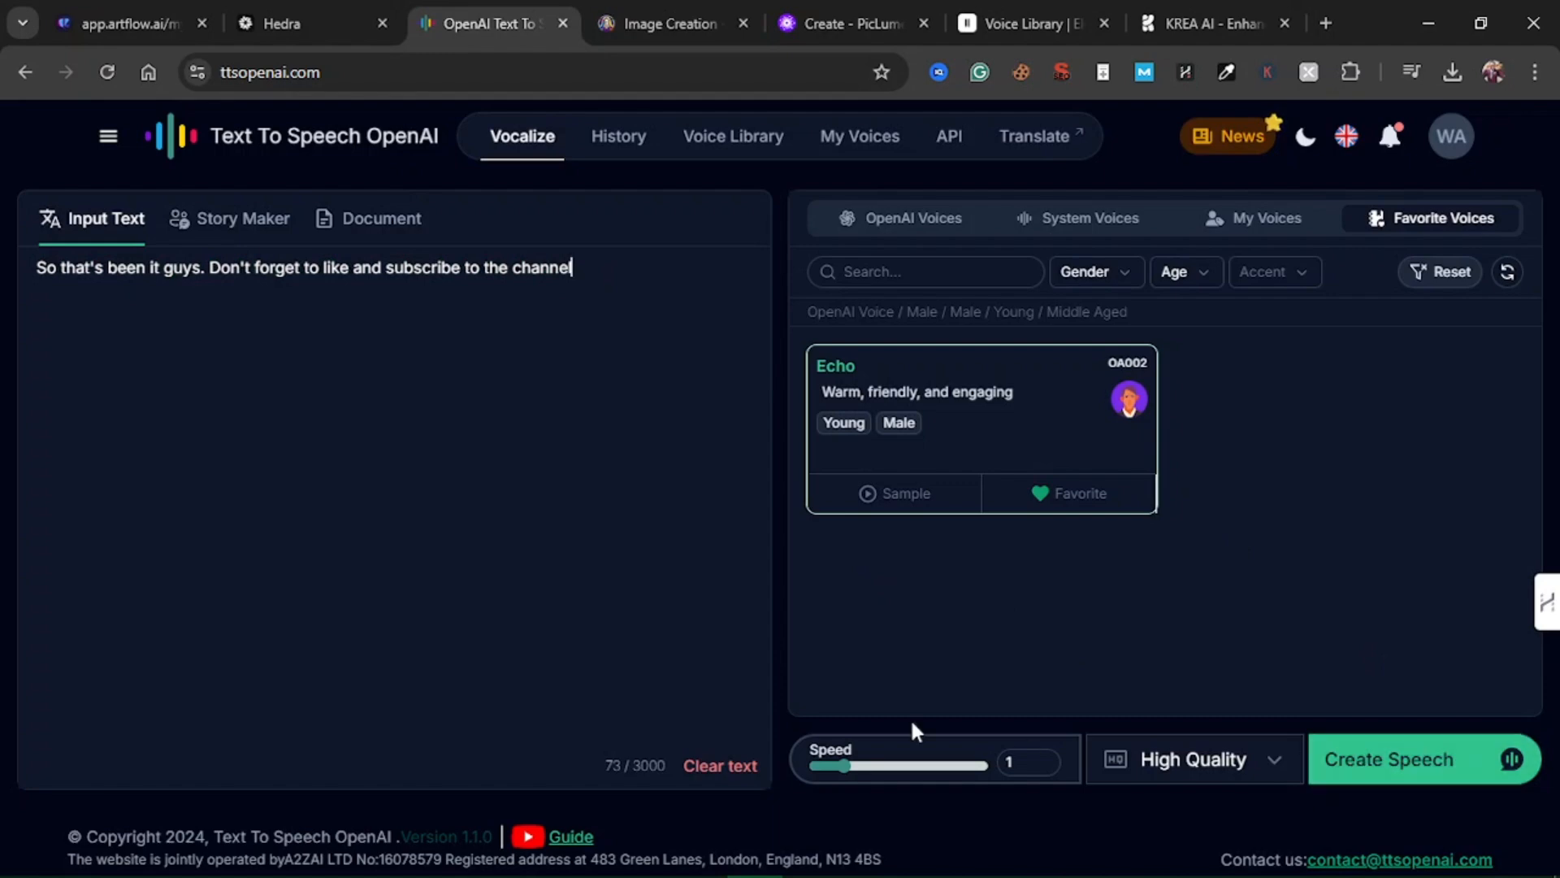
click(1343, 760)
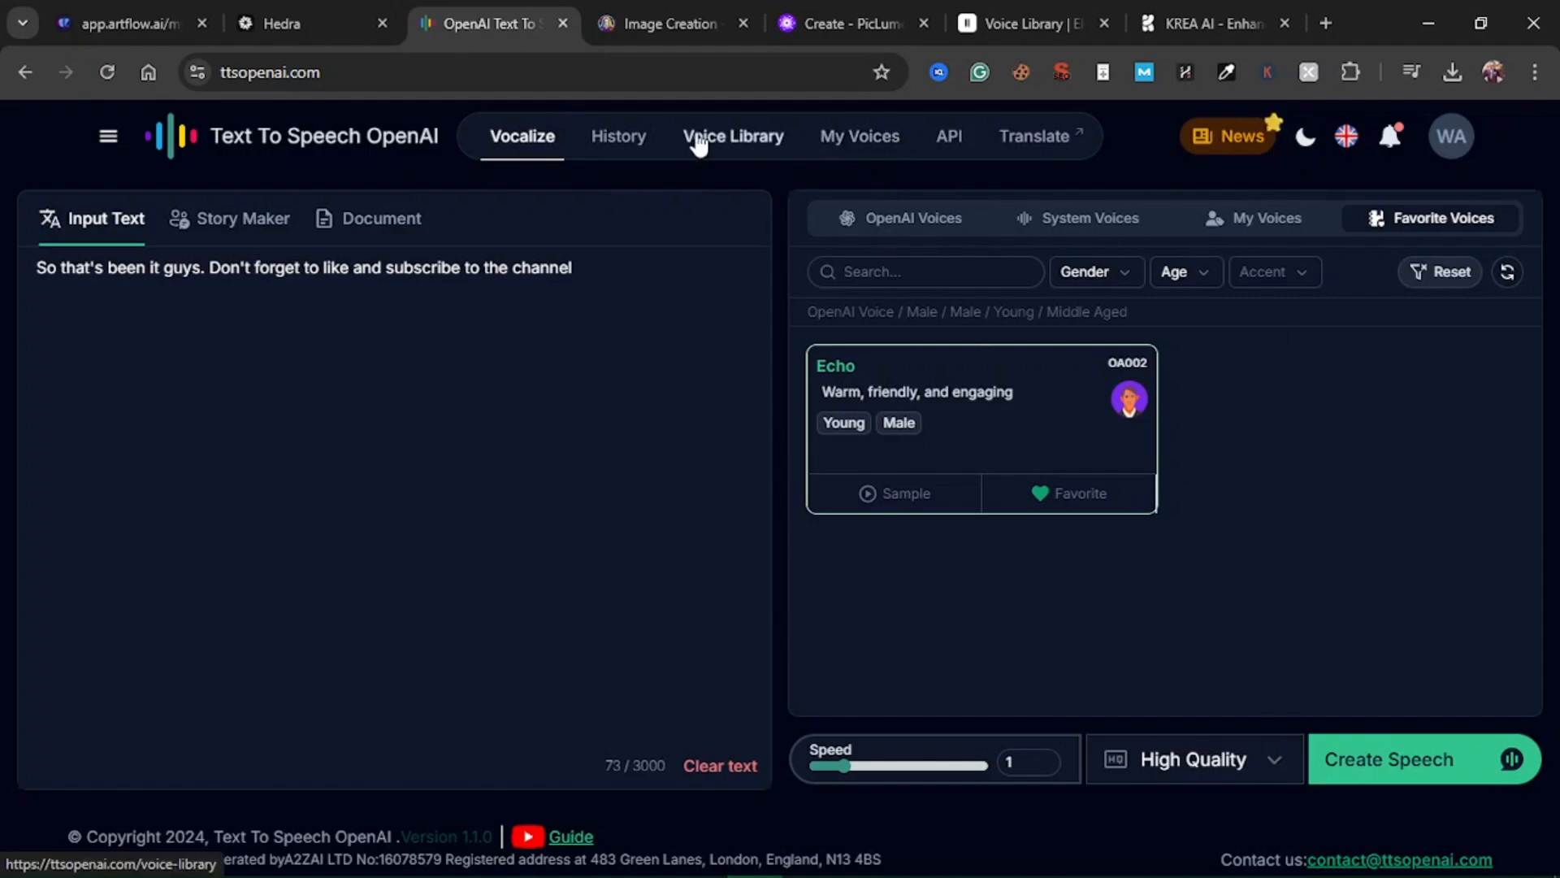
click(597, 136)
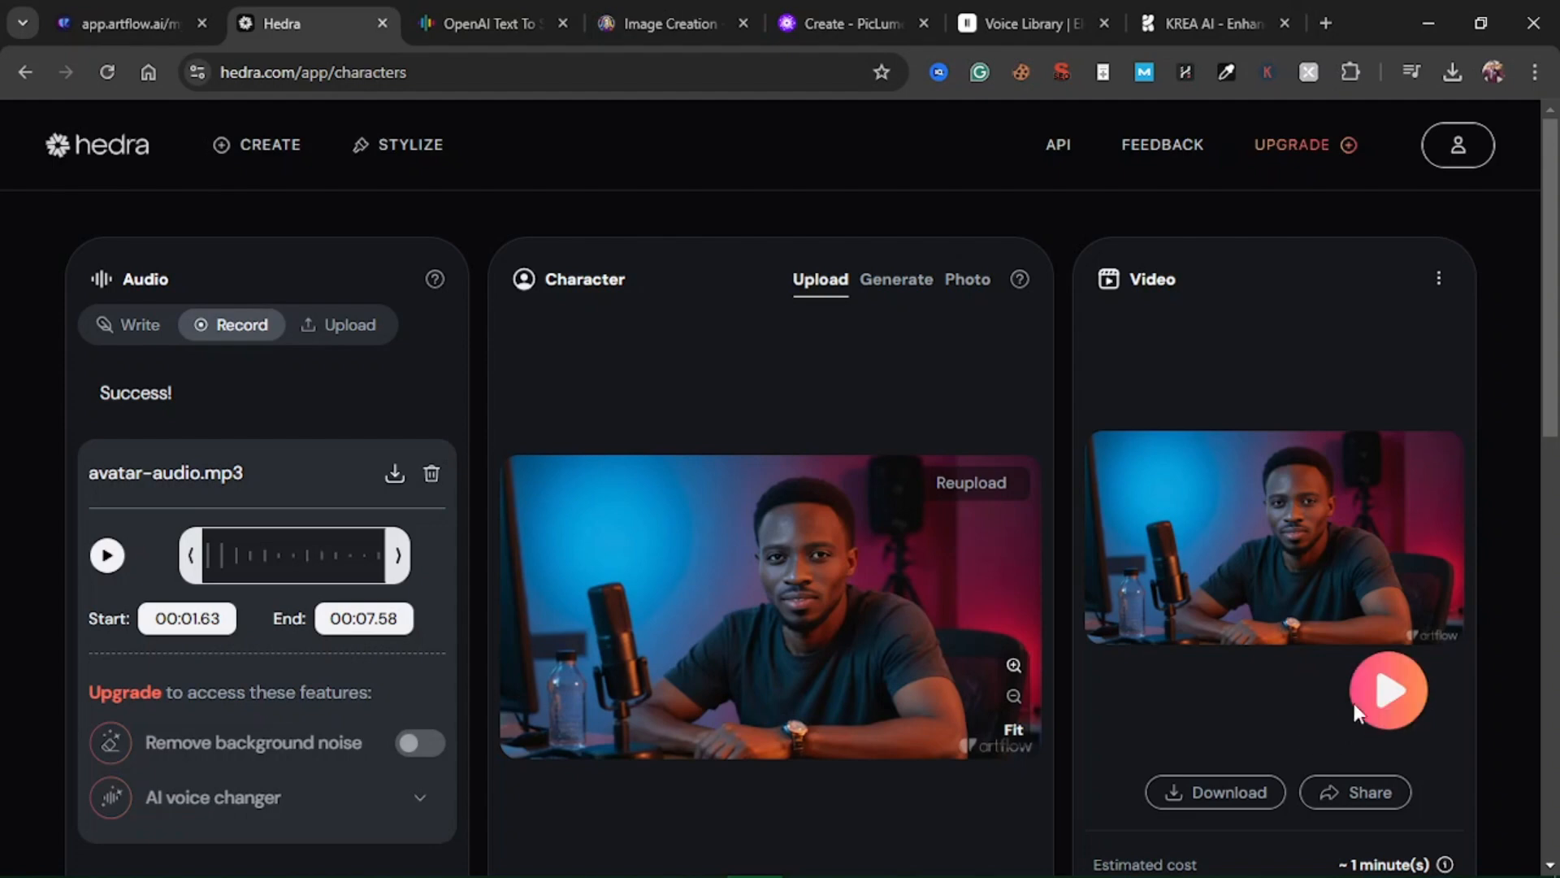
- Play the generated avatar video in Hedra, and open the enhanced PicLumen image from the recent downloads
click(1386, 693)
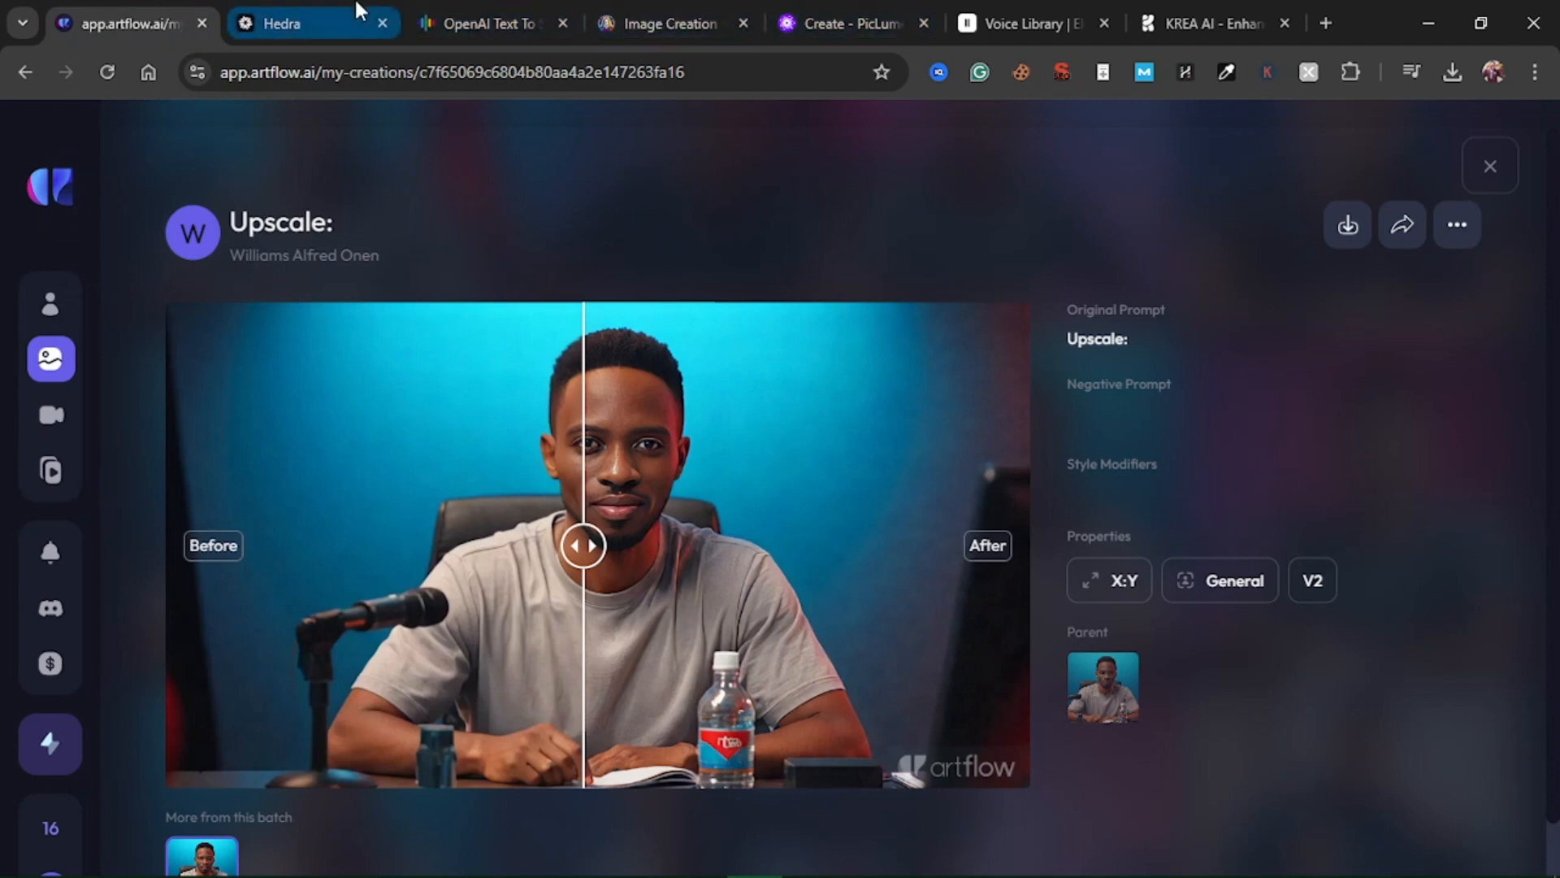
click(1451, 77)
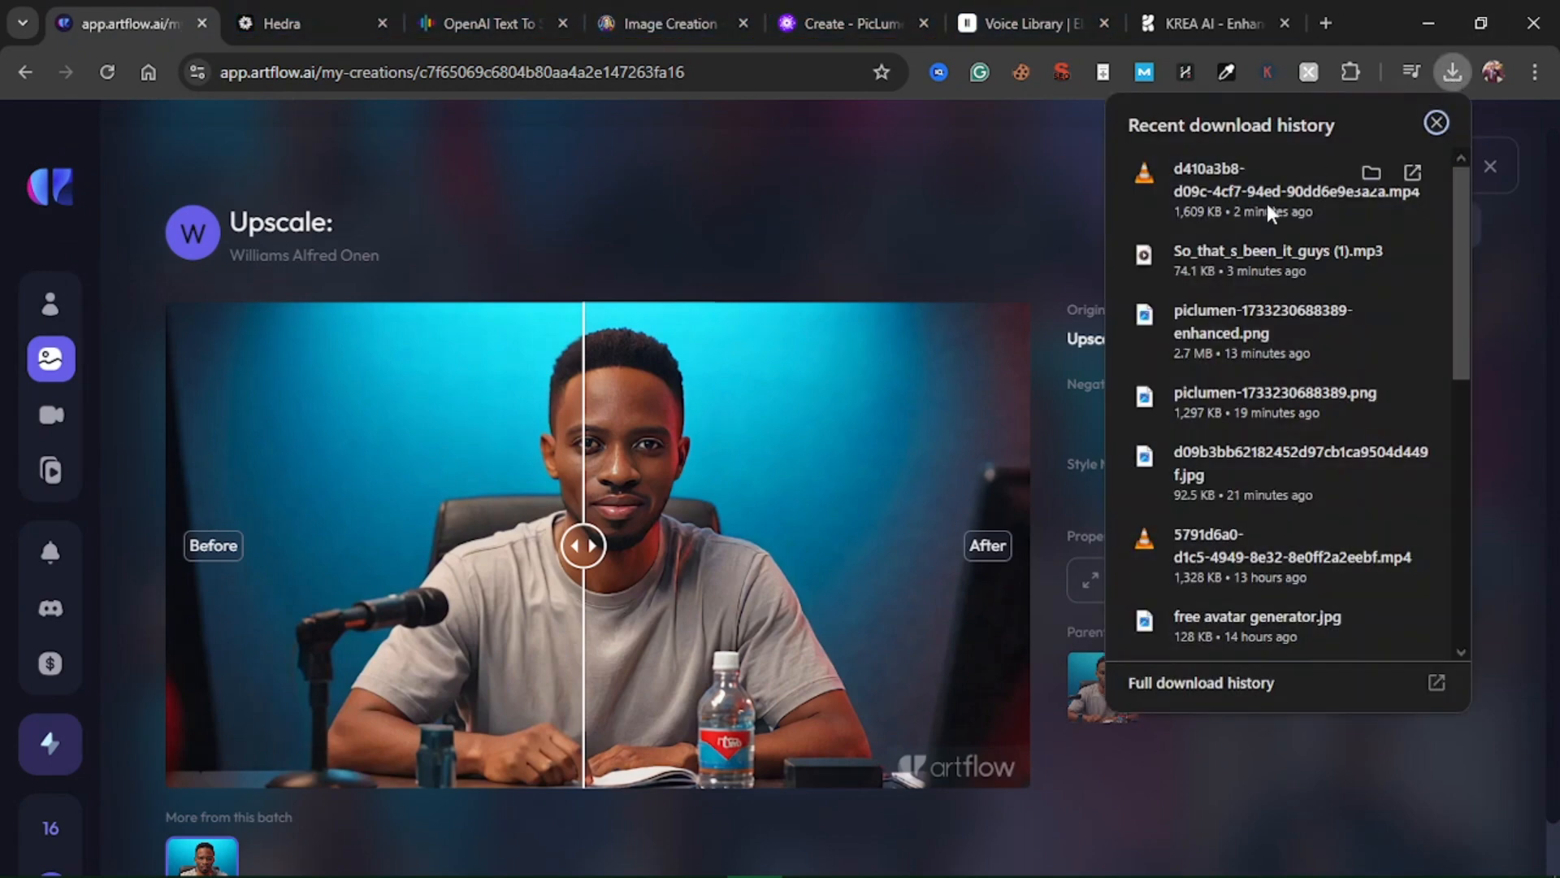
click(1266, 332)
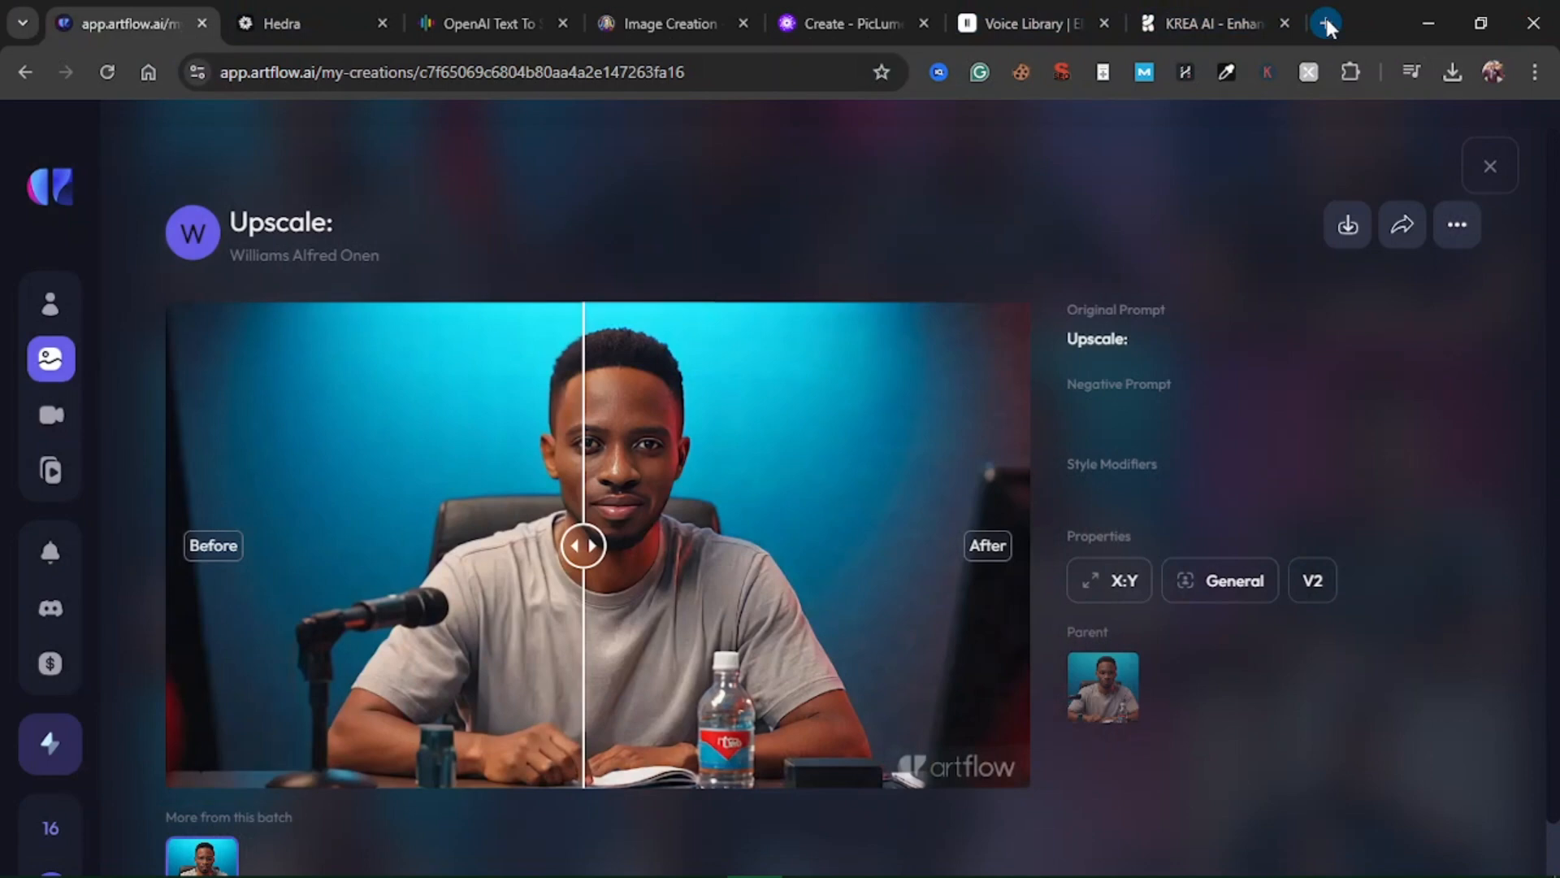
- In Hedra, remove the current audio and upload the downloaded file "So_that_s_been_it_guys (1).mp3" in its place
click(349, 12)
scroll(939, 578, up, 7)
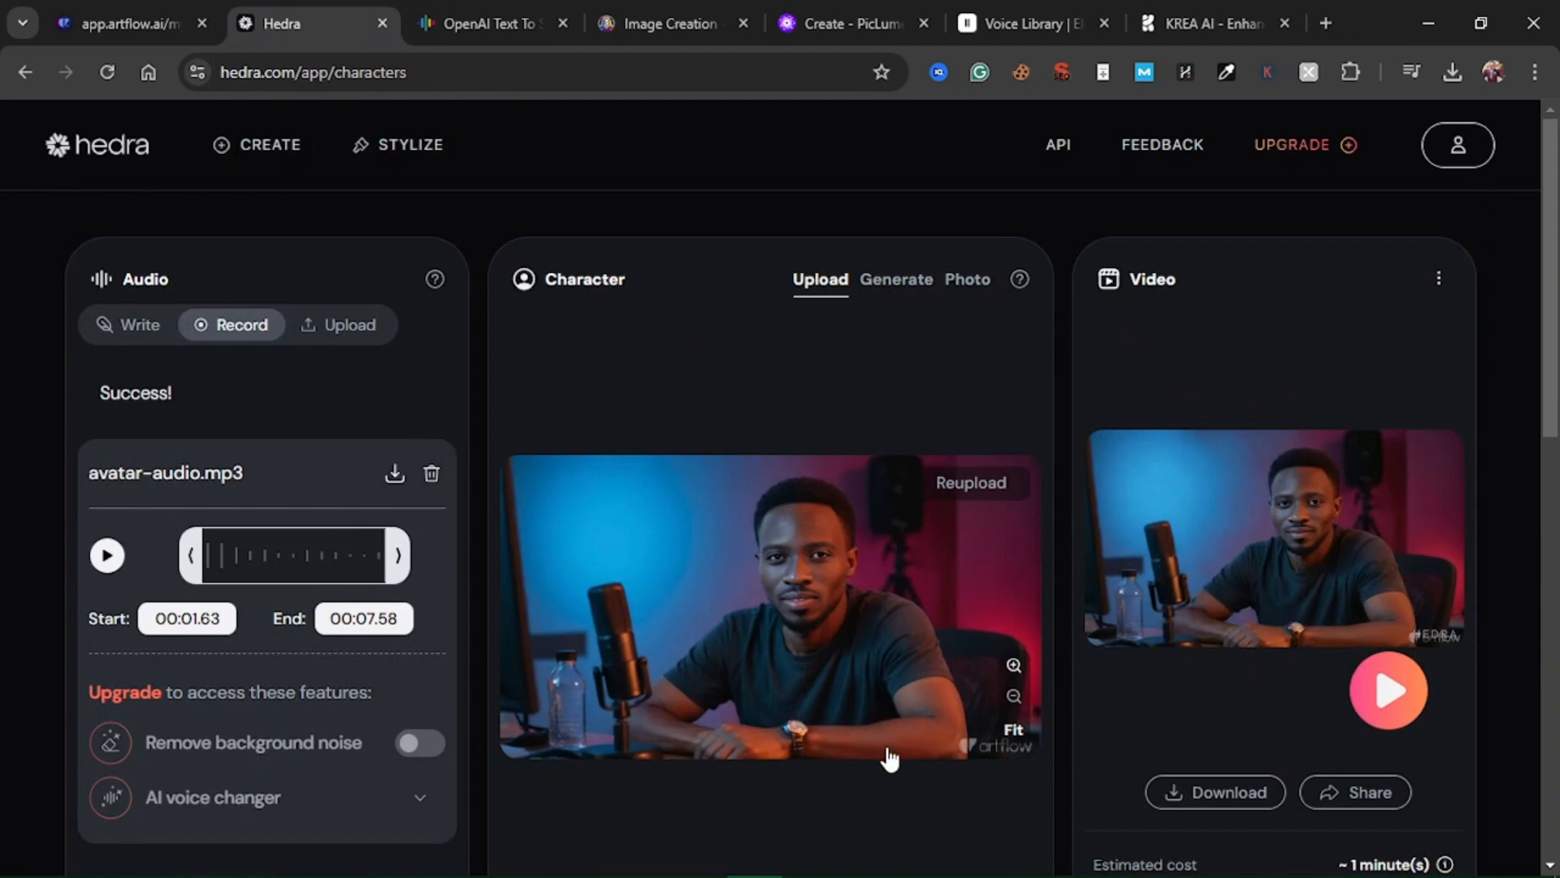
scroll(912, 817, down, 2)
scroll(911, 806, up, 2)
click(134, 323)
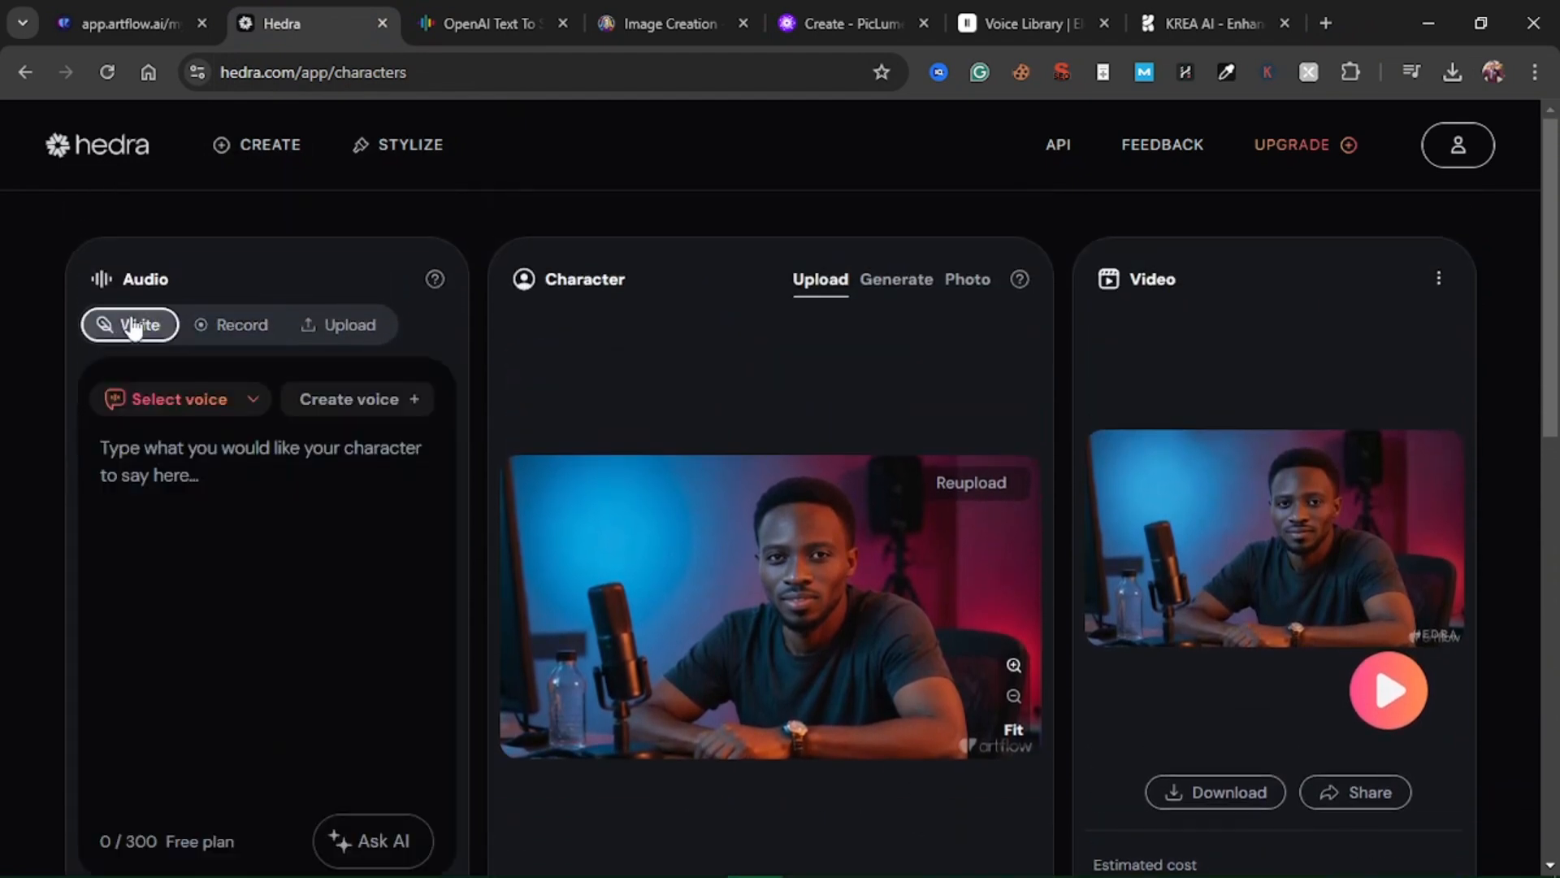
click(341, 341)
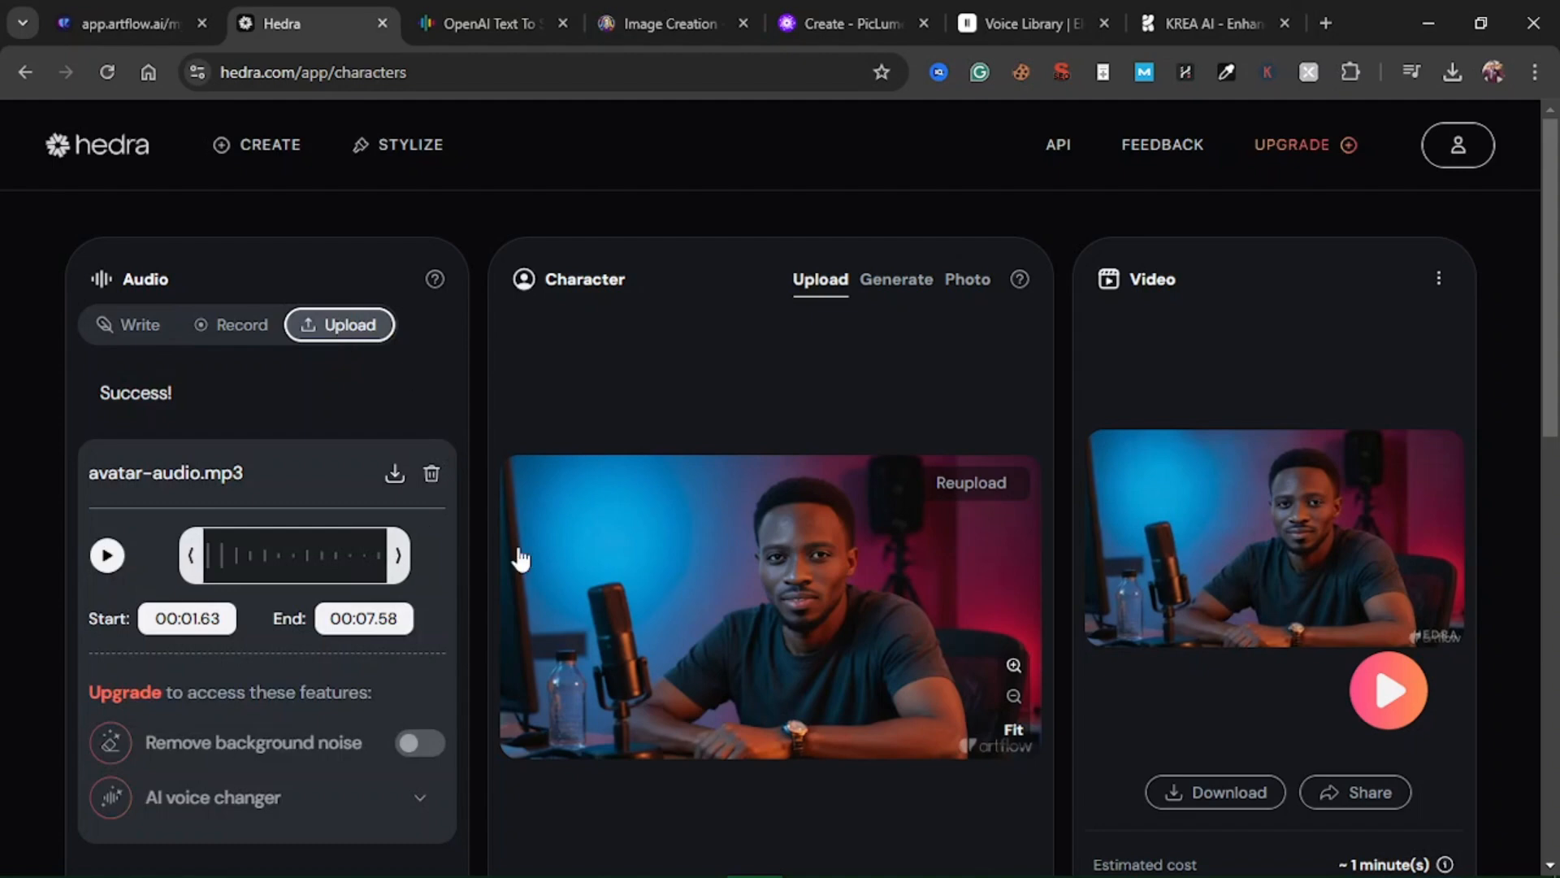
click(432, 473)
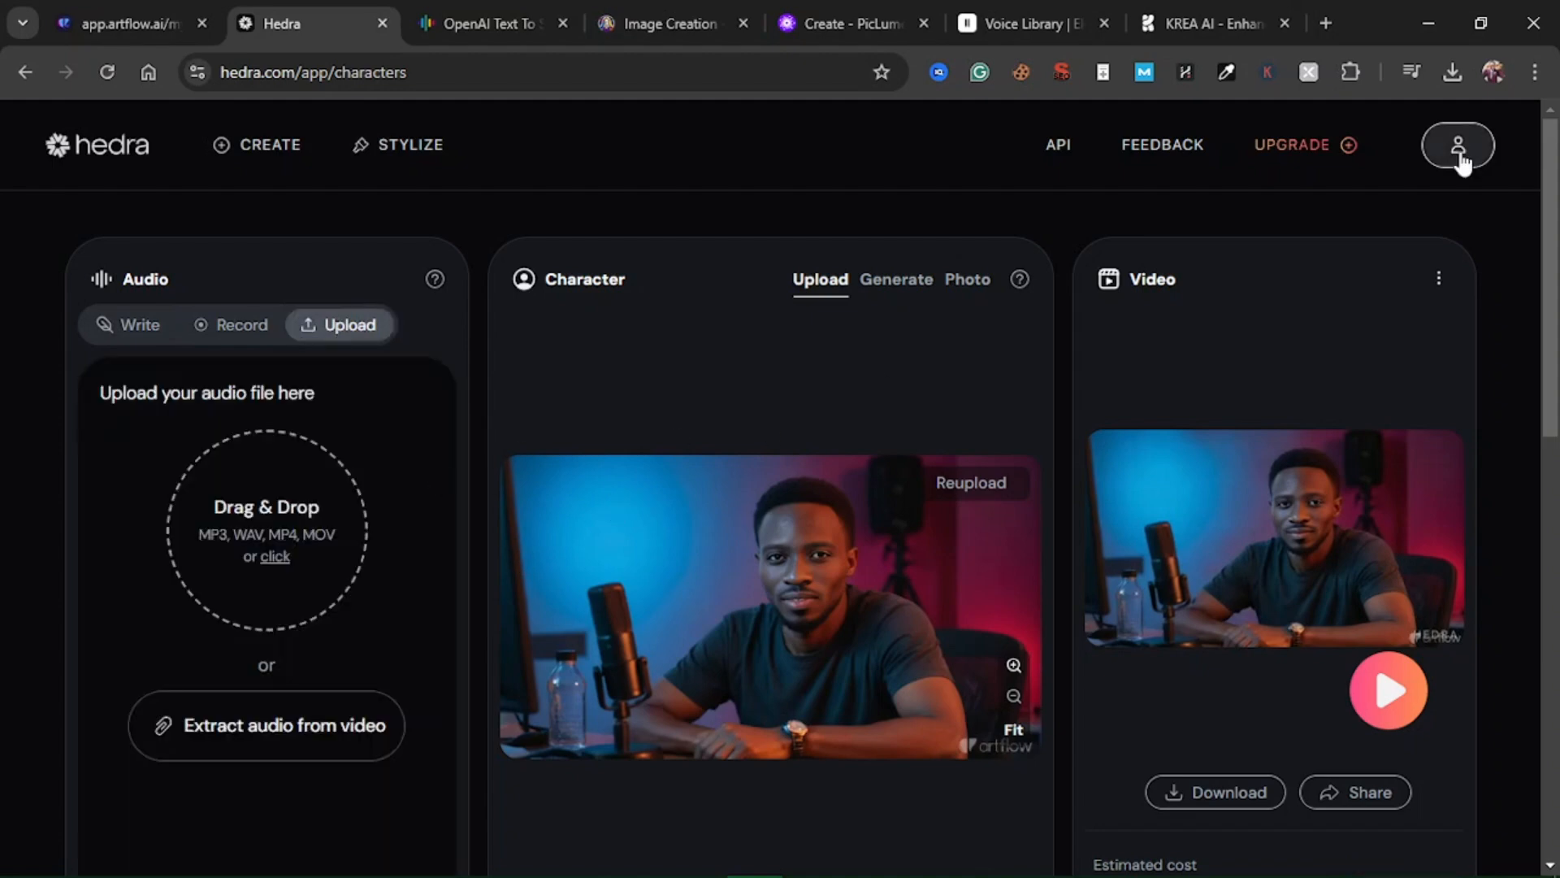
click(1453, 70)
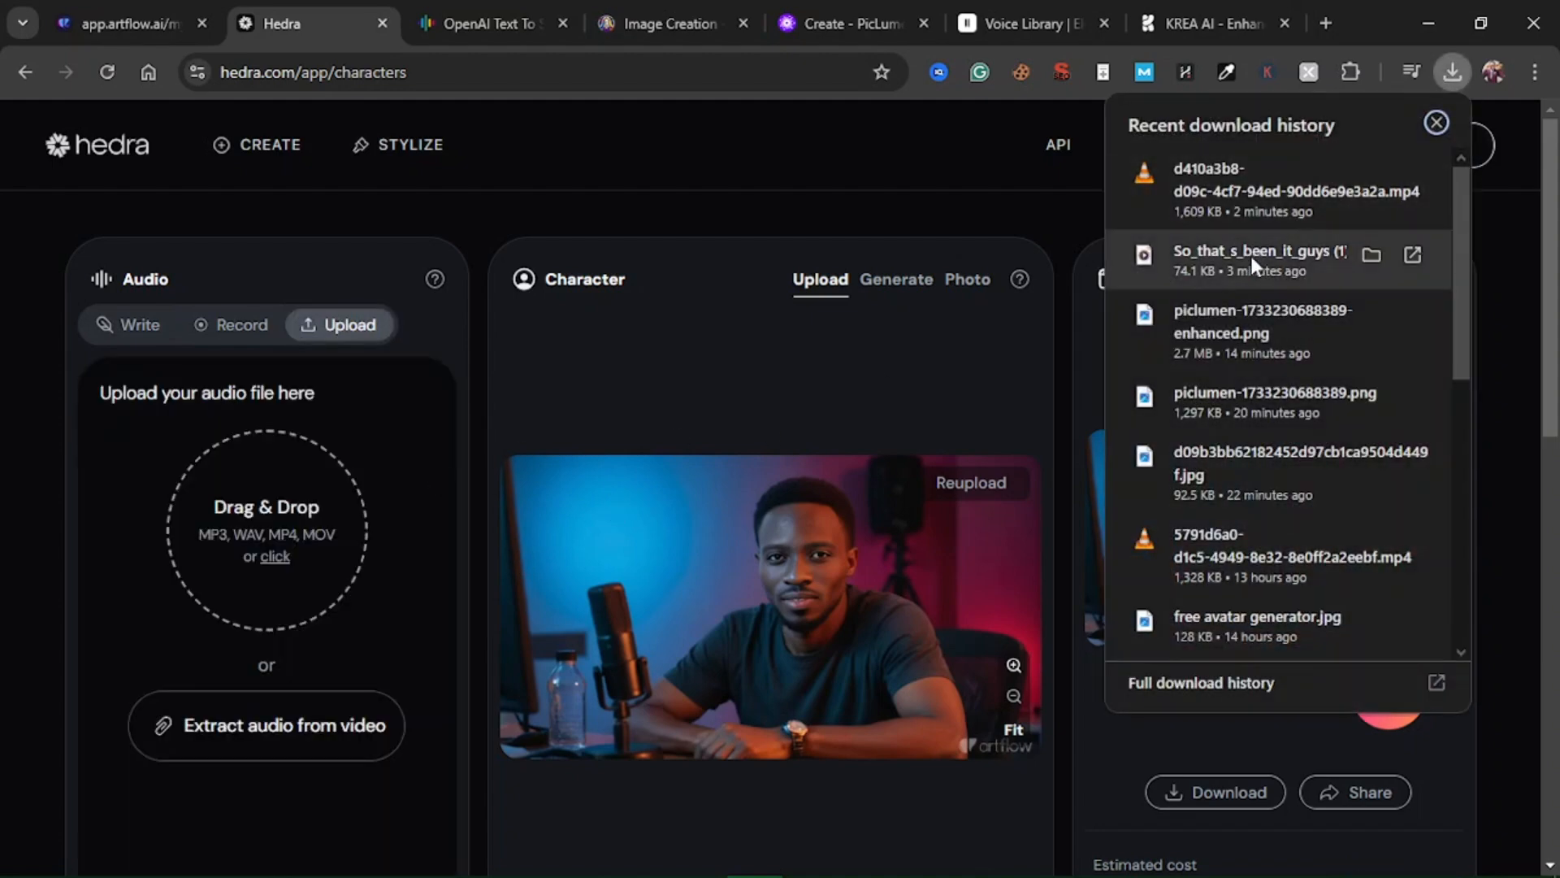
drag(1251, 256, 276, 538)
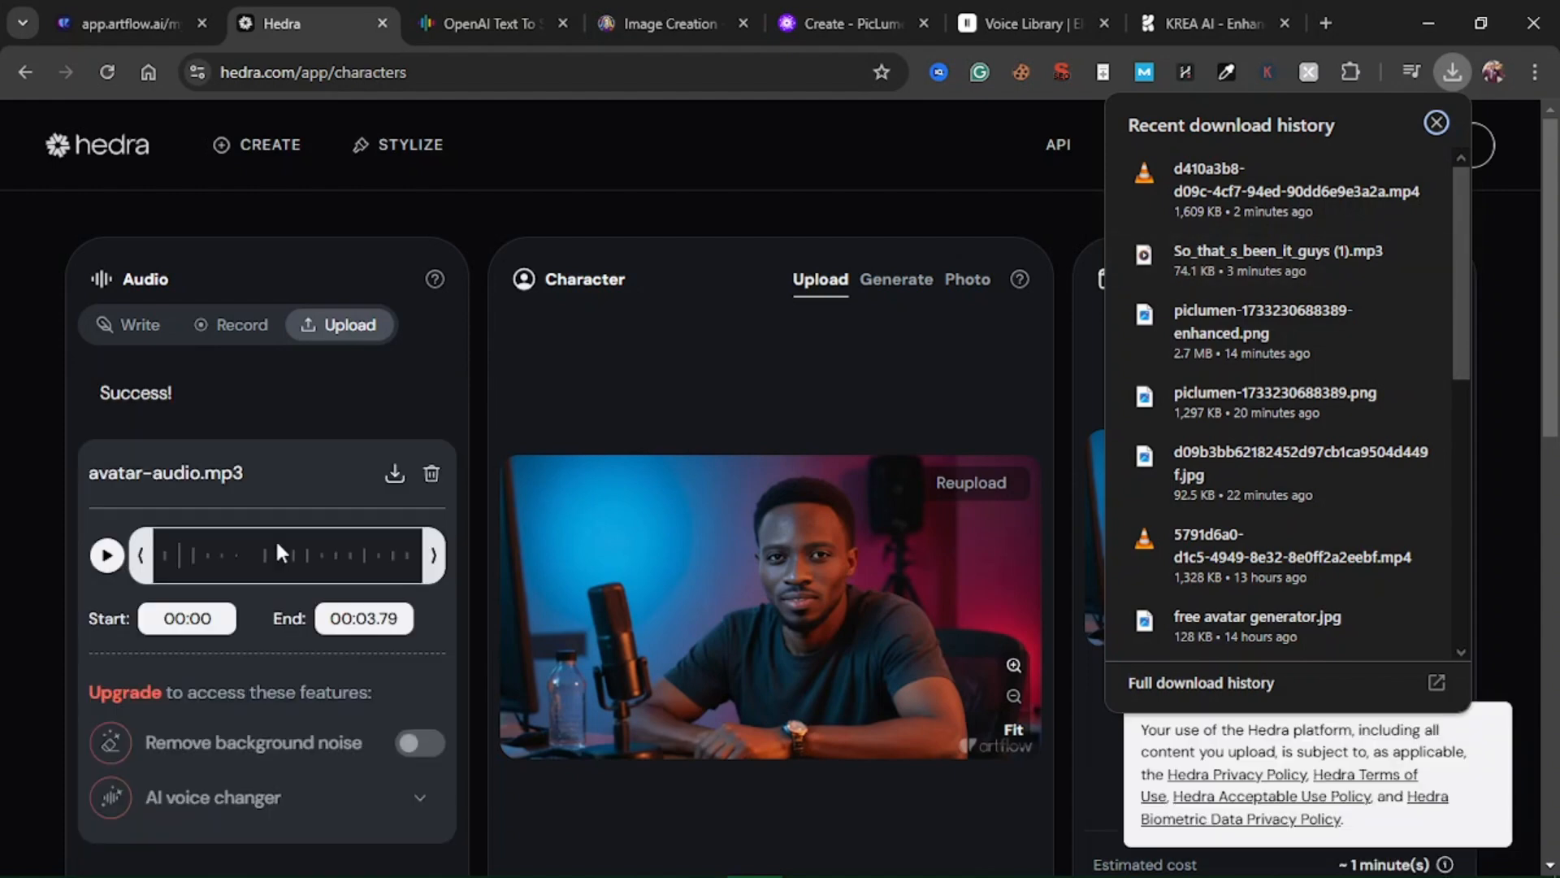
- Replace the character image with the portrait of the bearded man at a desk with microphone and water bottle, and generate the video
click(573, 349)
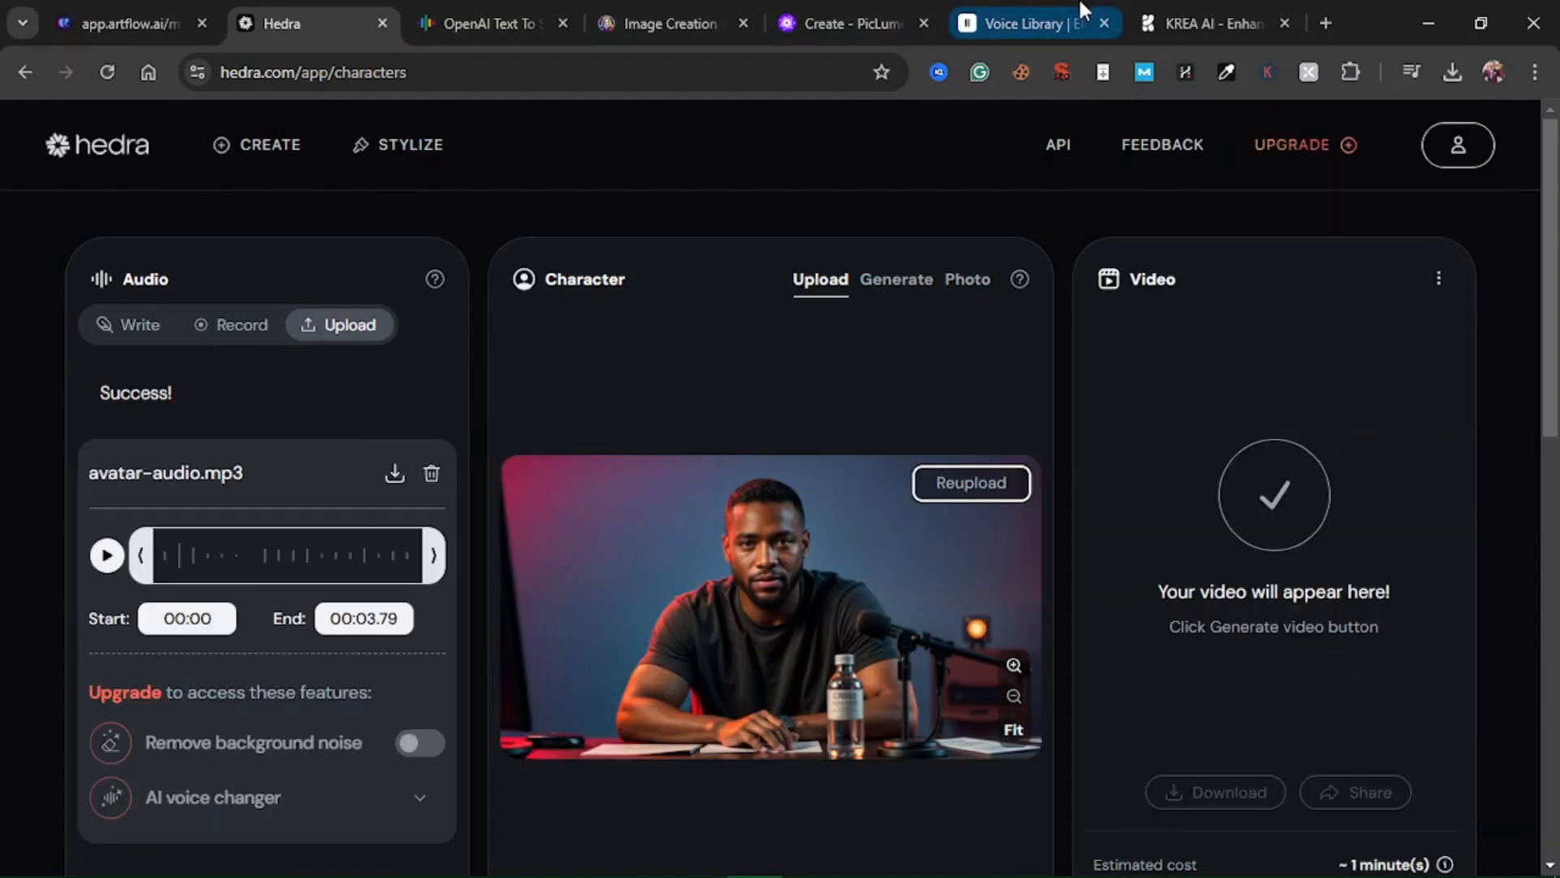
click(470, 5)
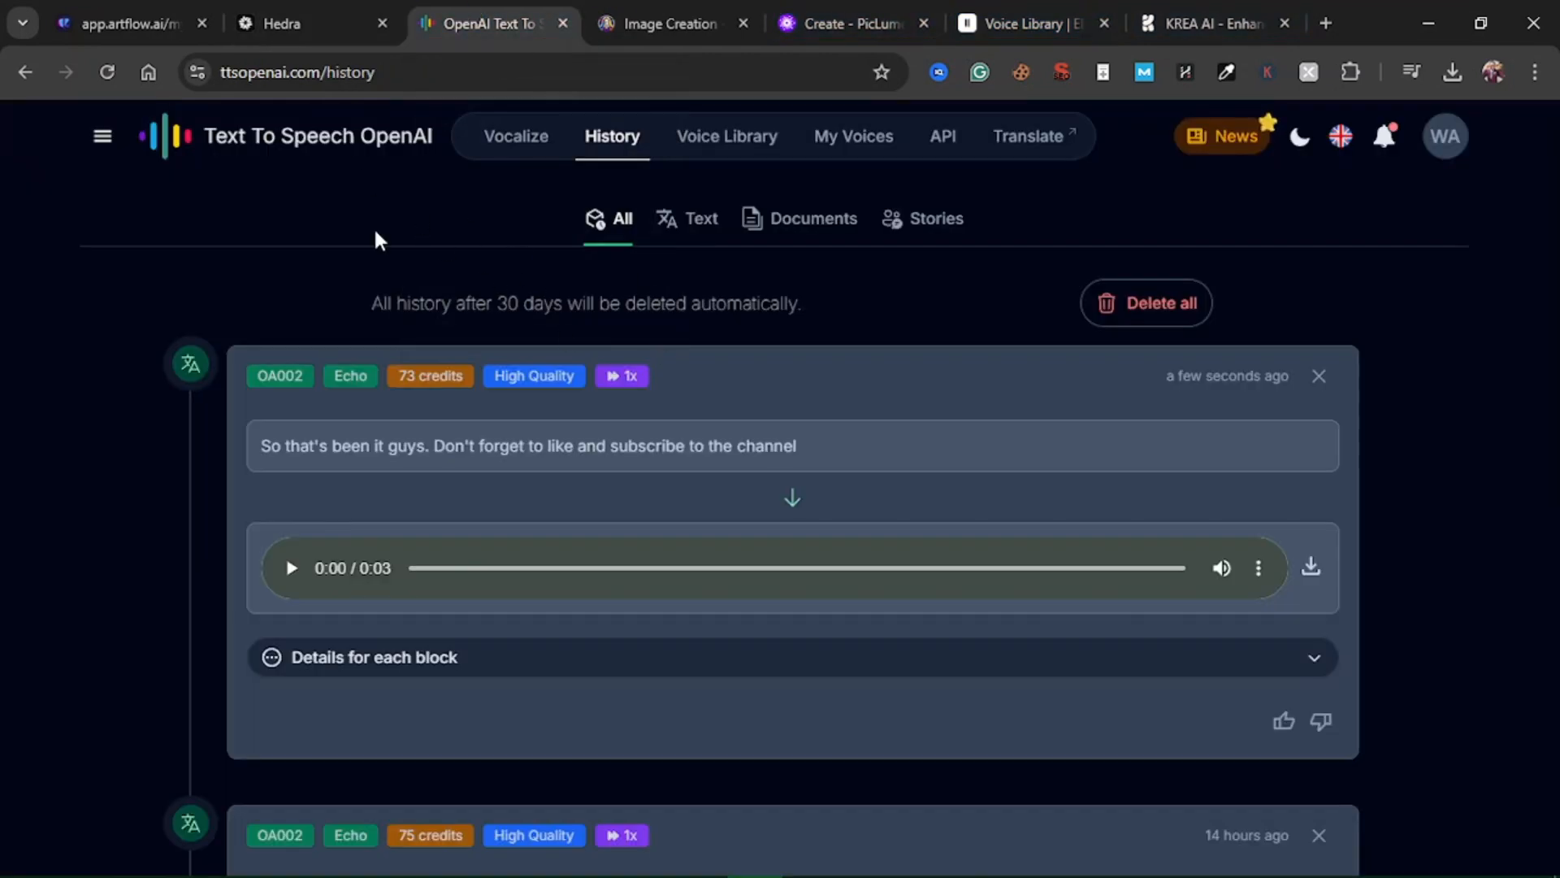
click(315, 9)
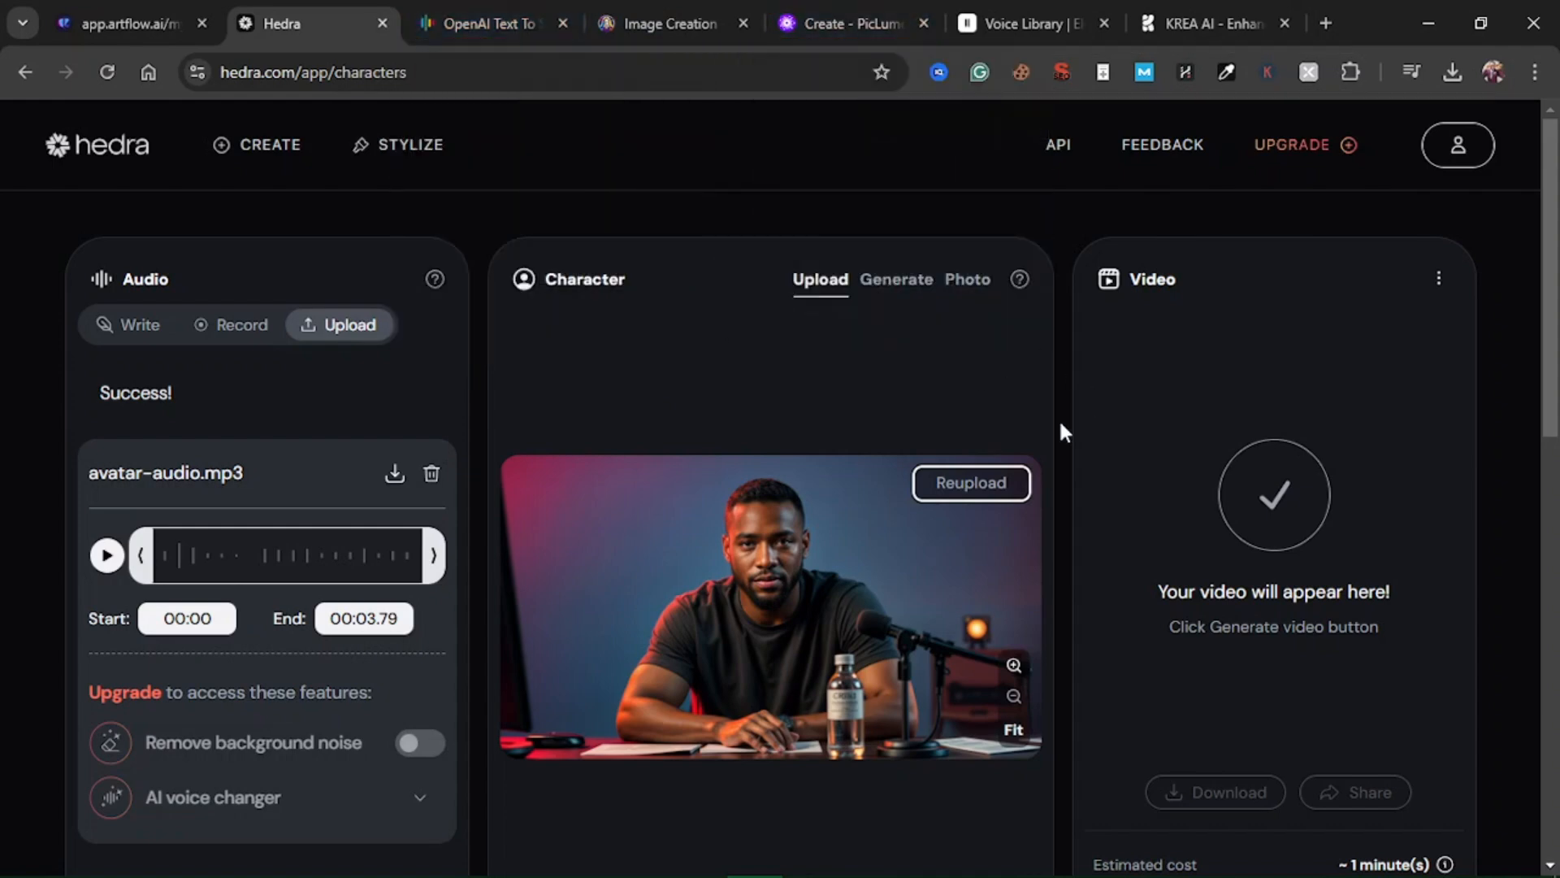
scroll(1061, 427, down, 5)
scroll(1061, 427, up, 3)
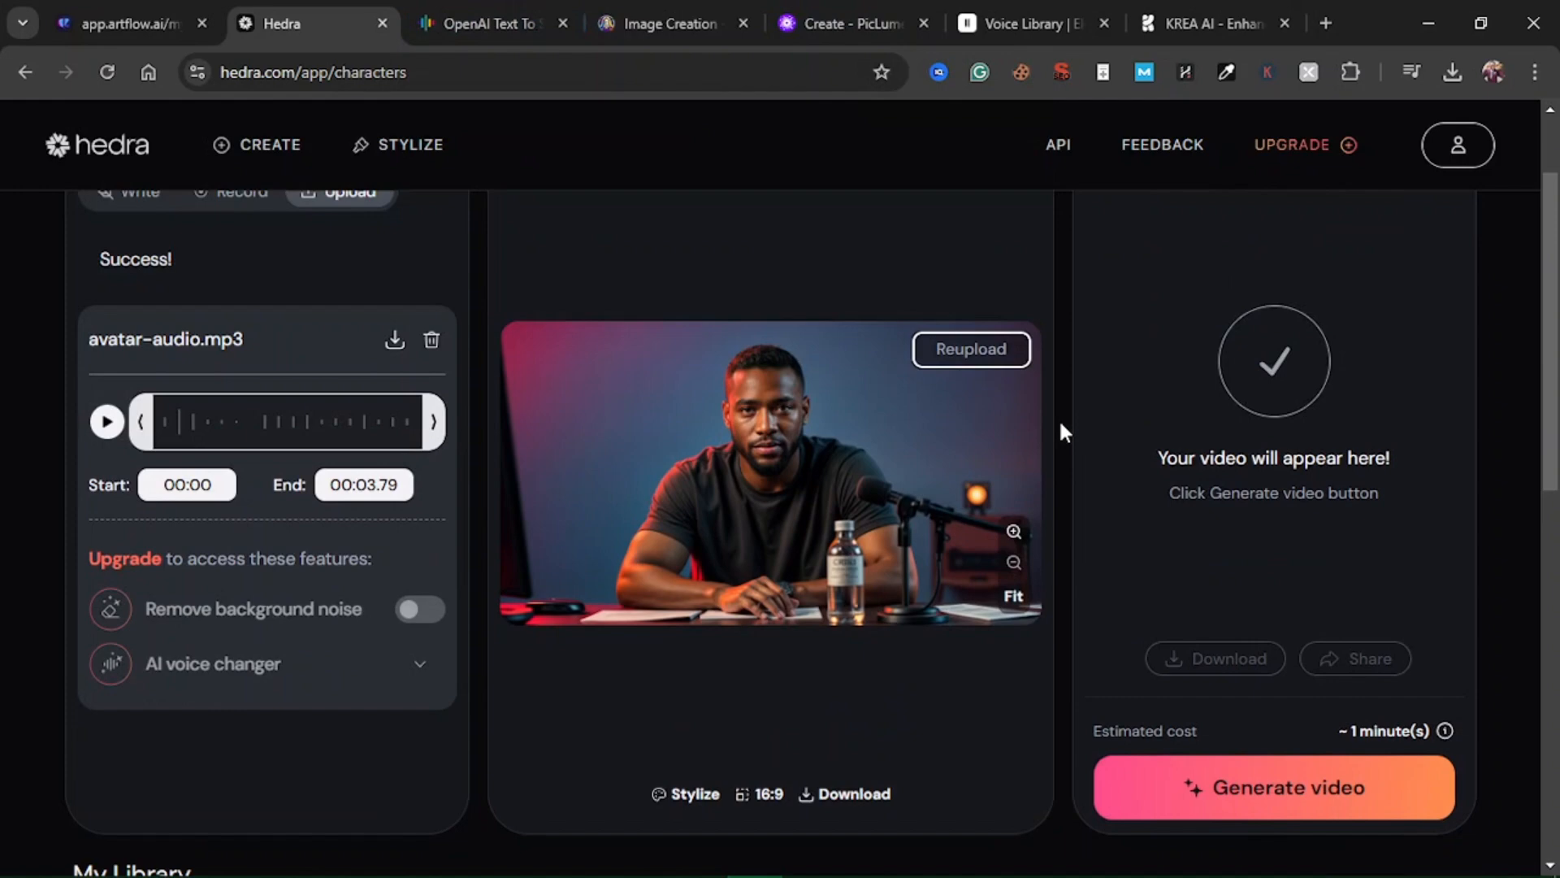
click(1245, 782)
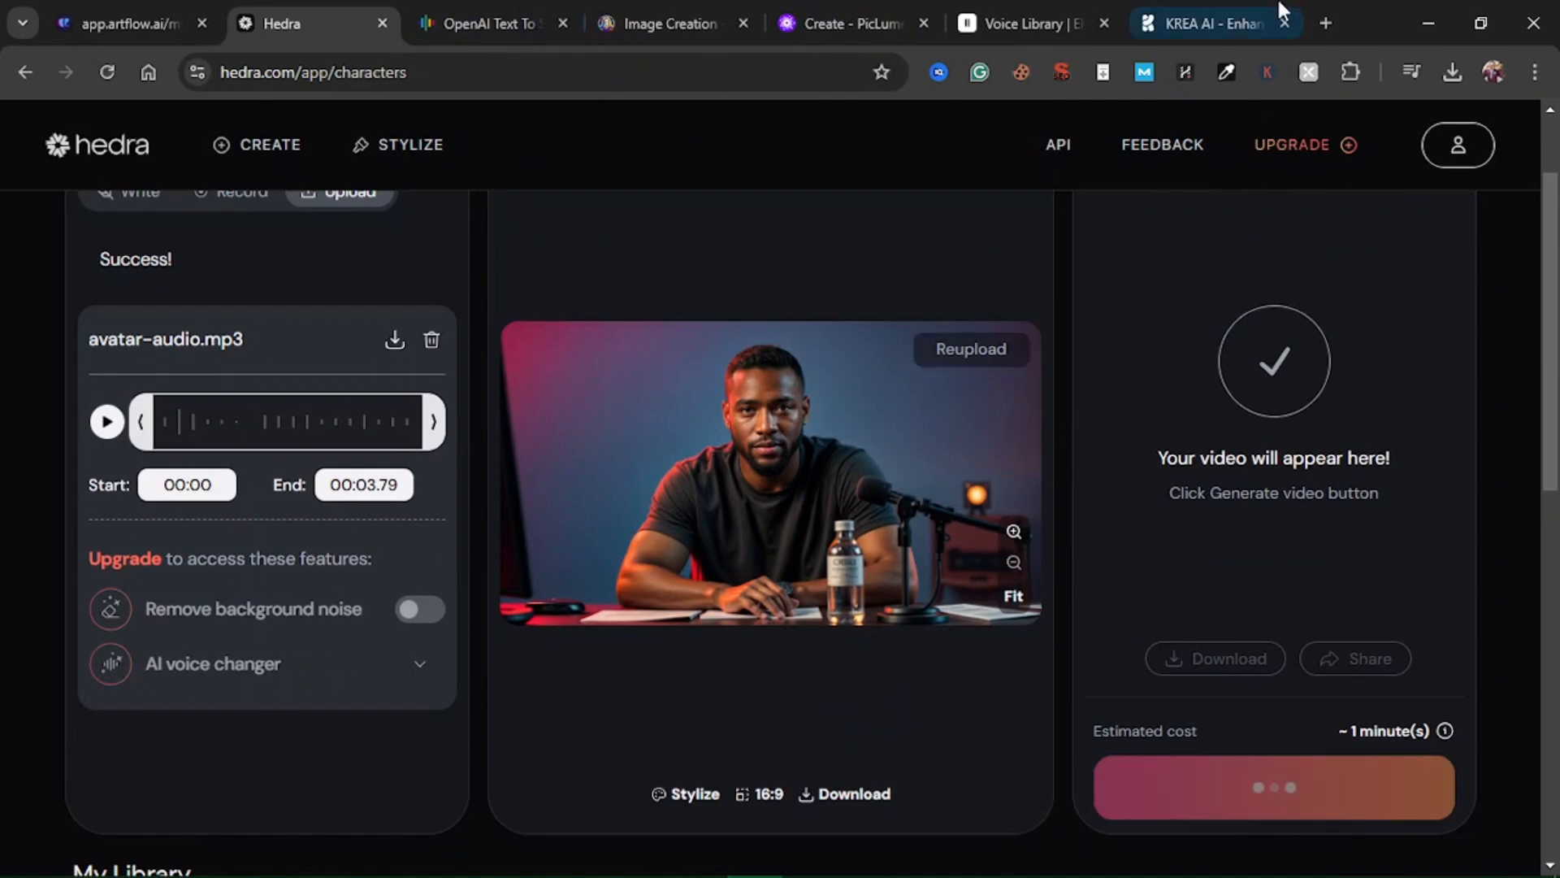
- Open DupDub in a new browser tab, enter its Studio, and start the AI avatar tool
click(1325, 22)
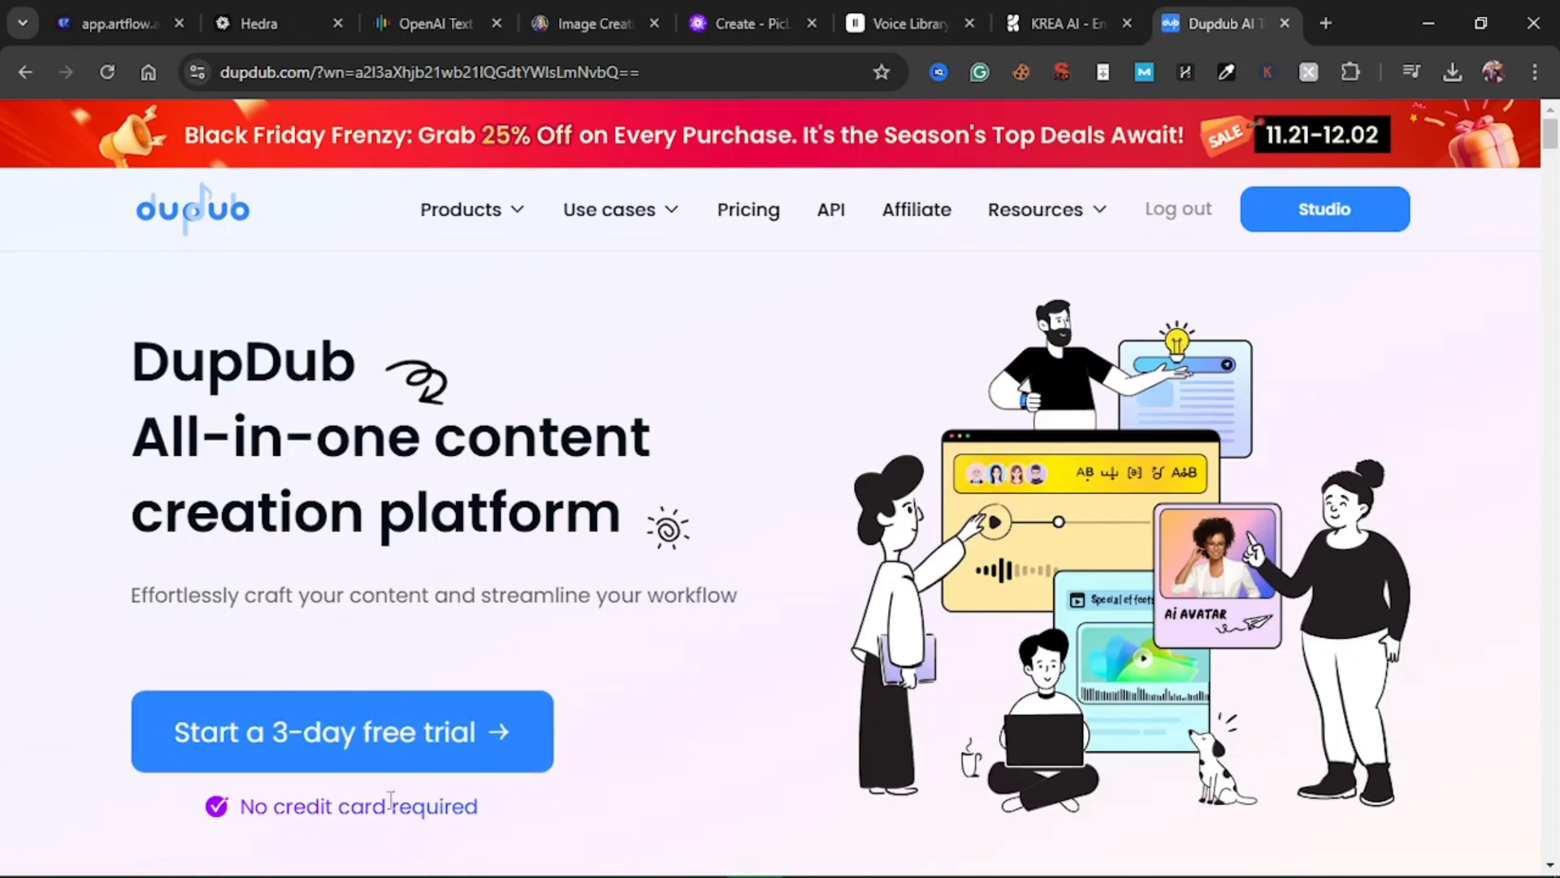
click(1336, 219)
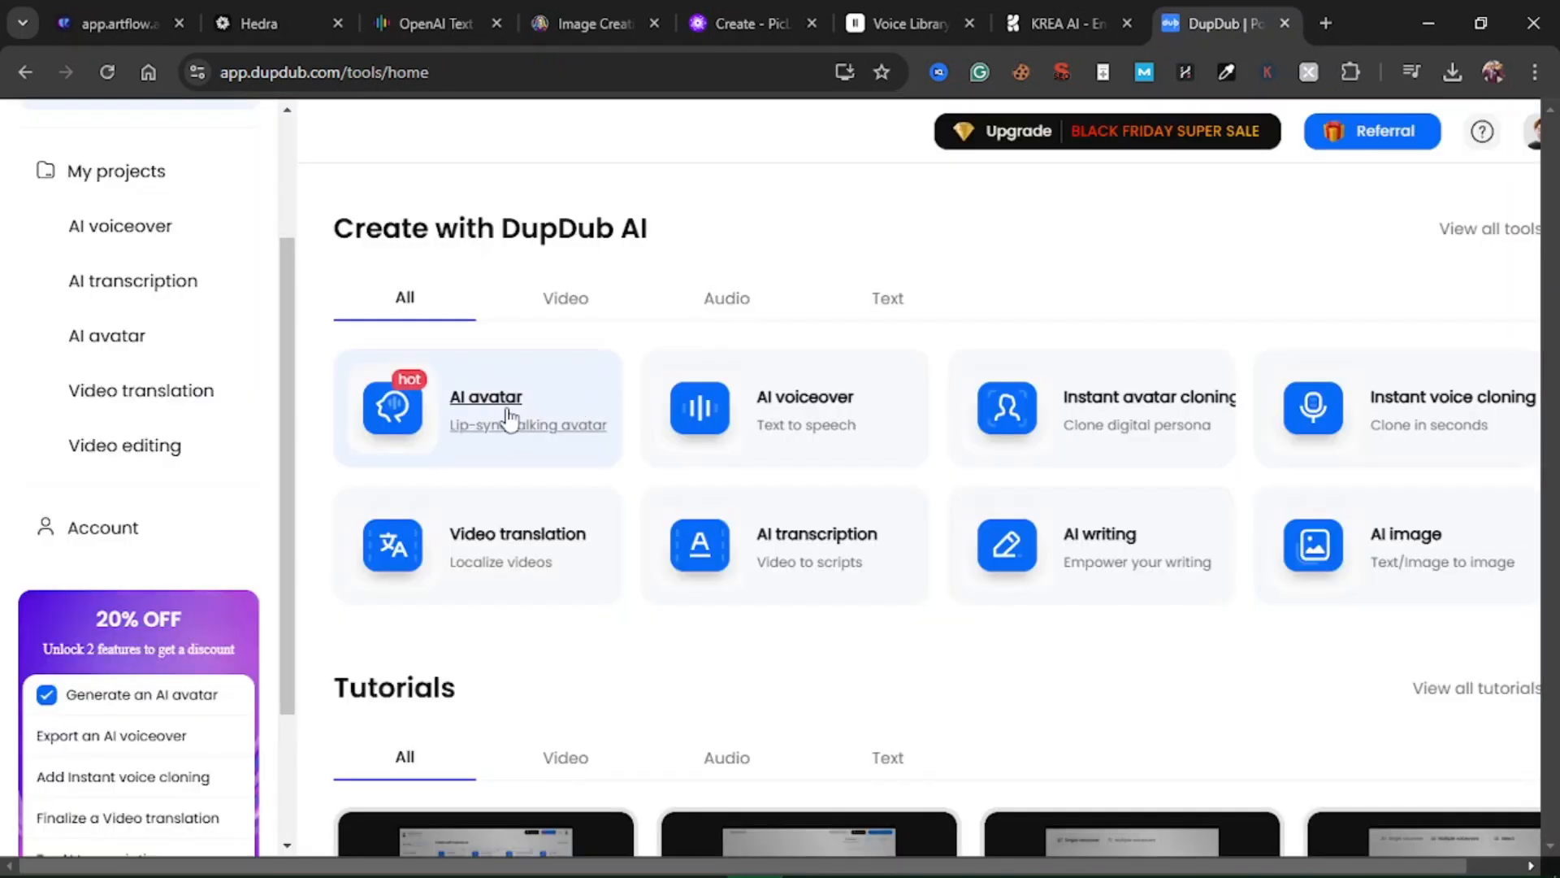
click(510, 417)
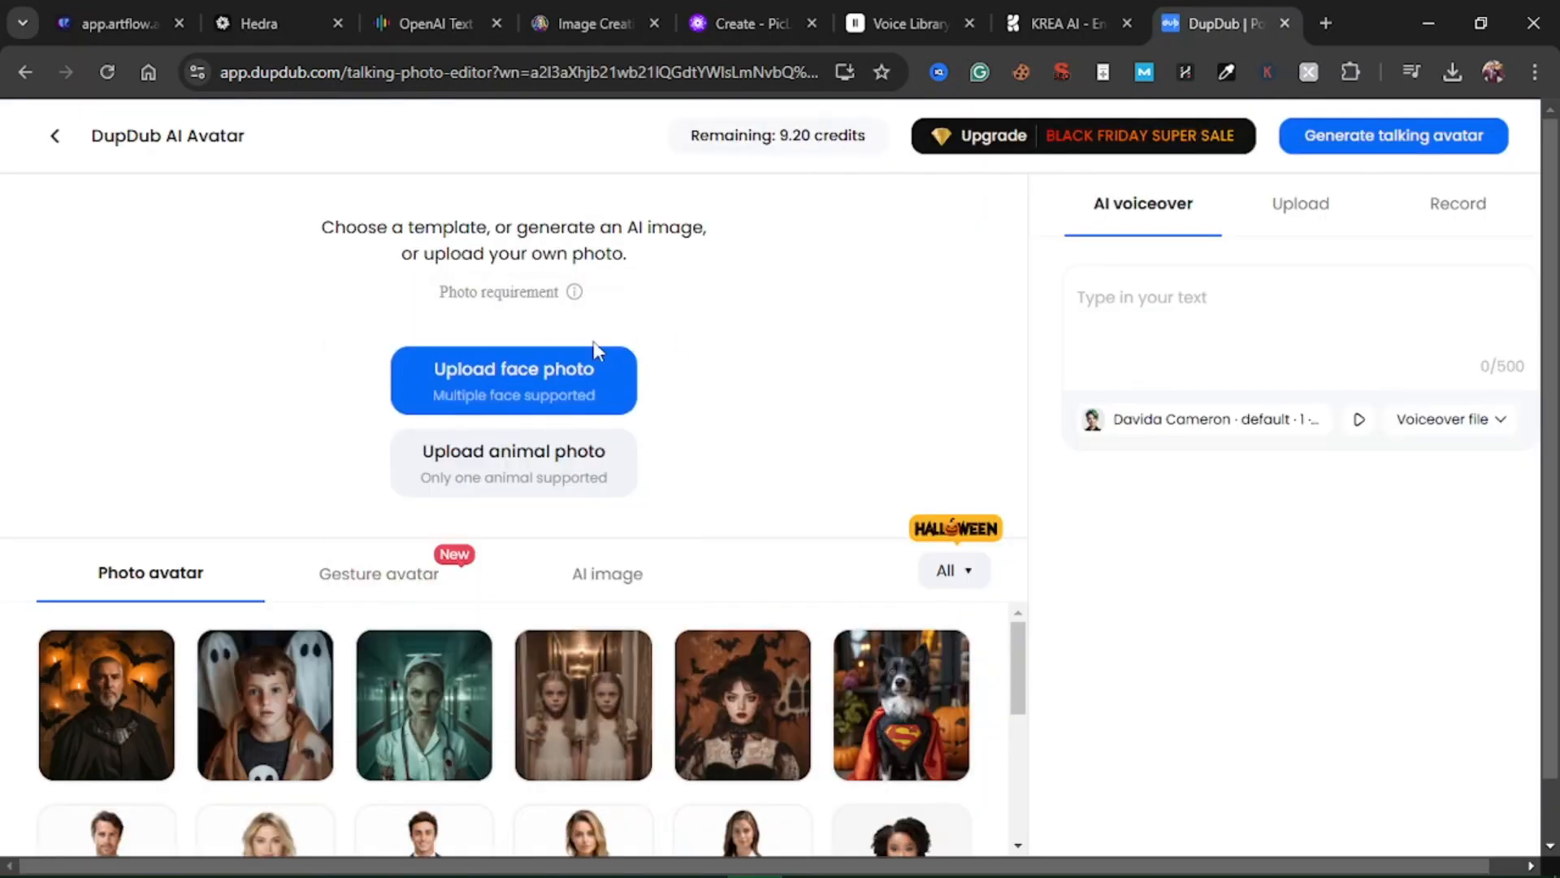
- Upload the bearded man's studio portrait as the face photo, freely cropping away the empty areas above and below the image
click(520, 389)
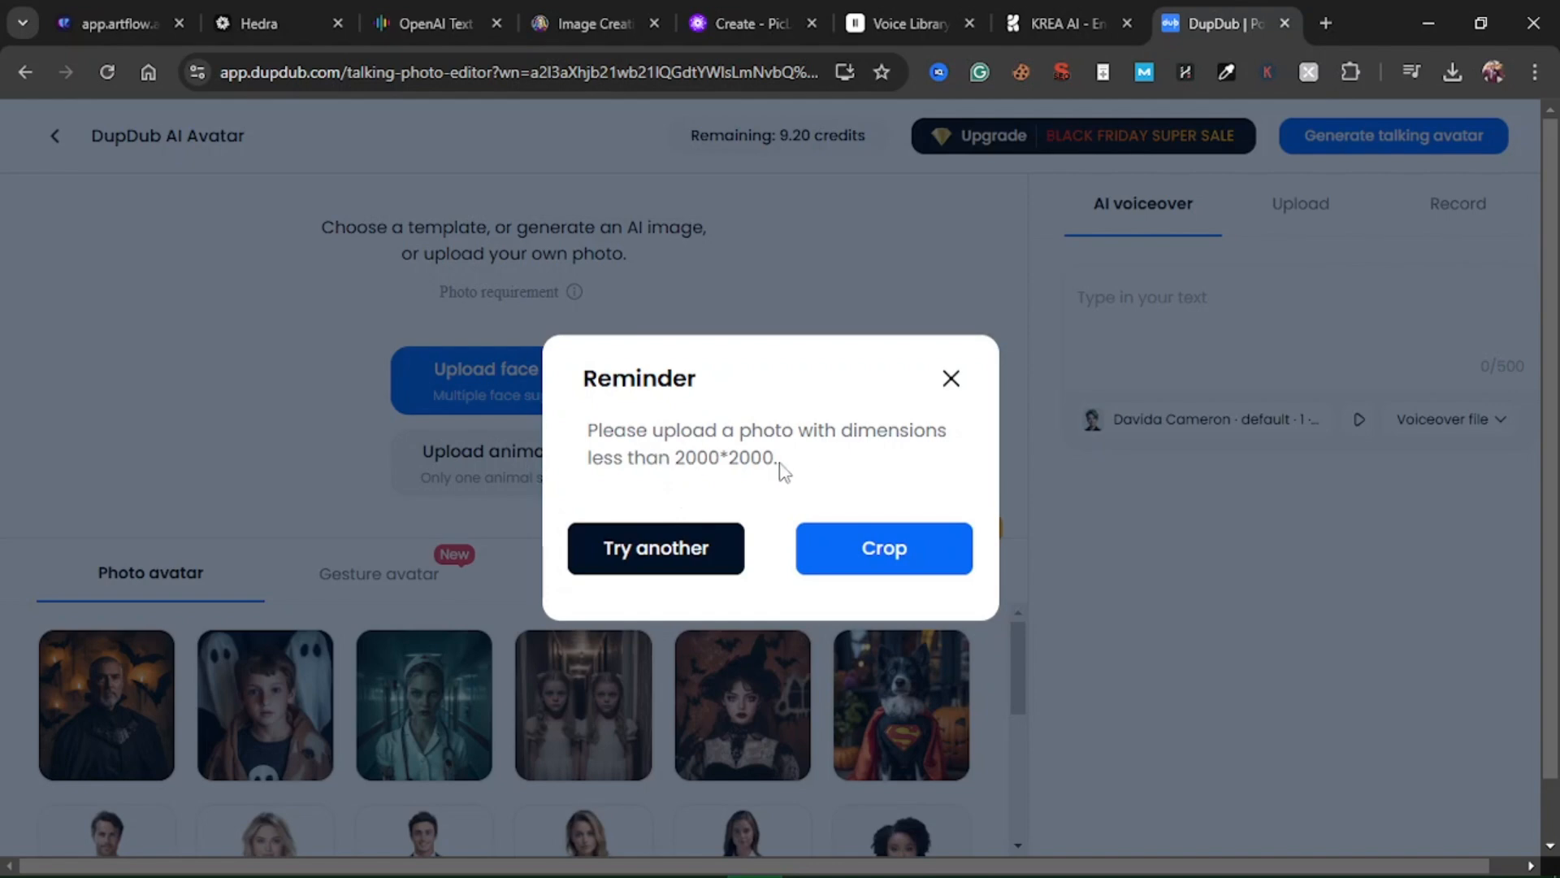
click(887, 557)
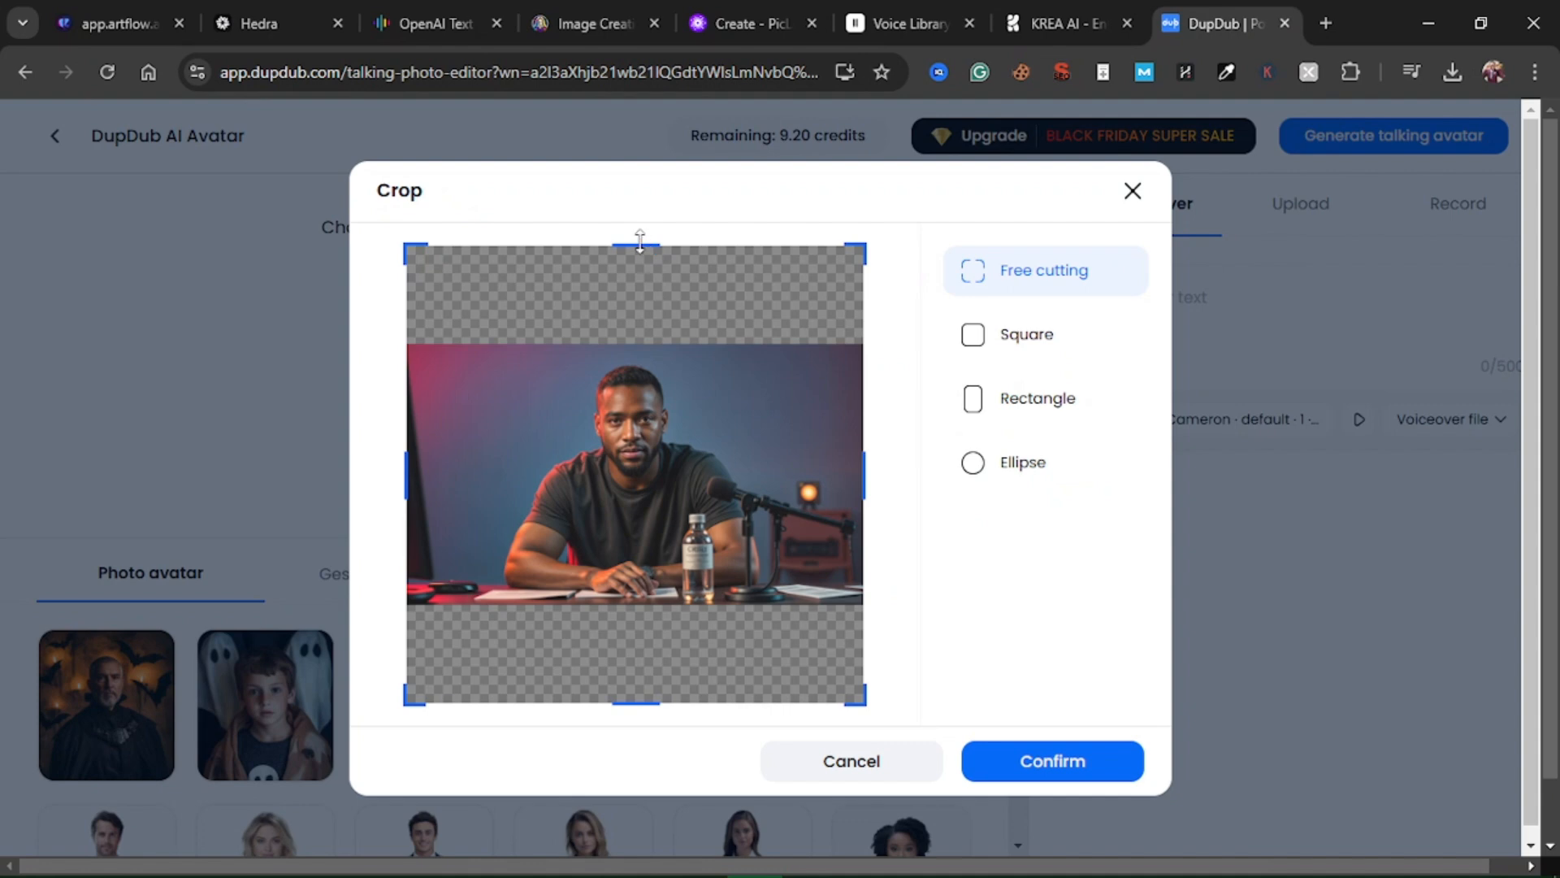
drag(642, 244, 638, 345)
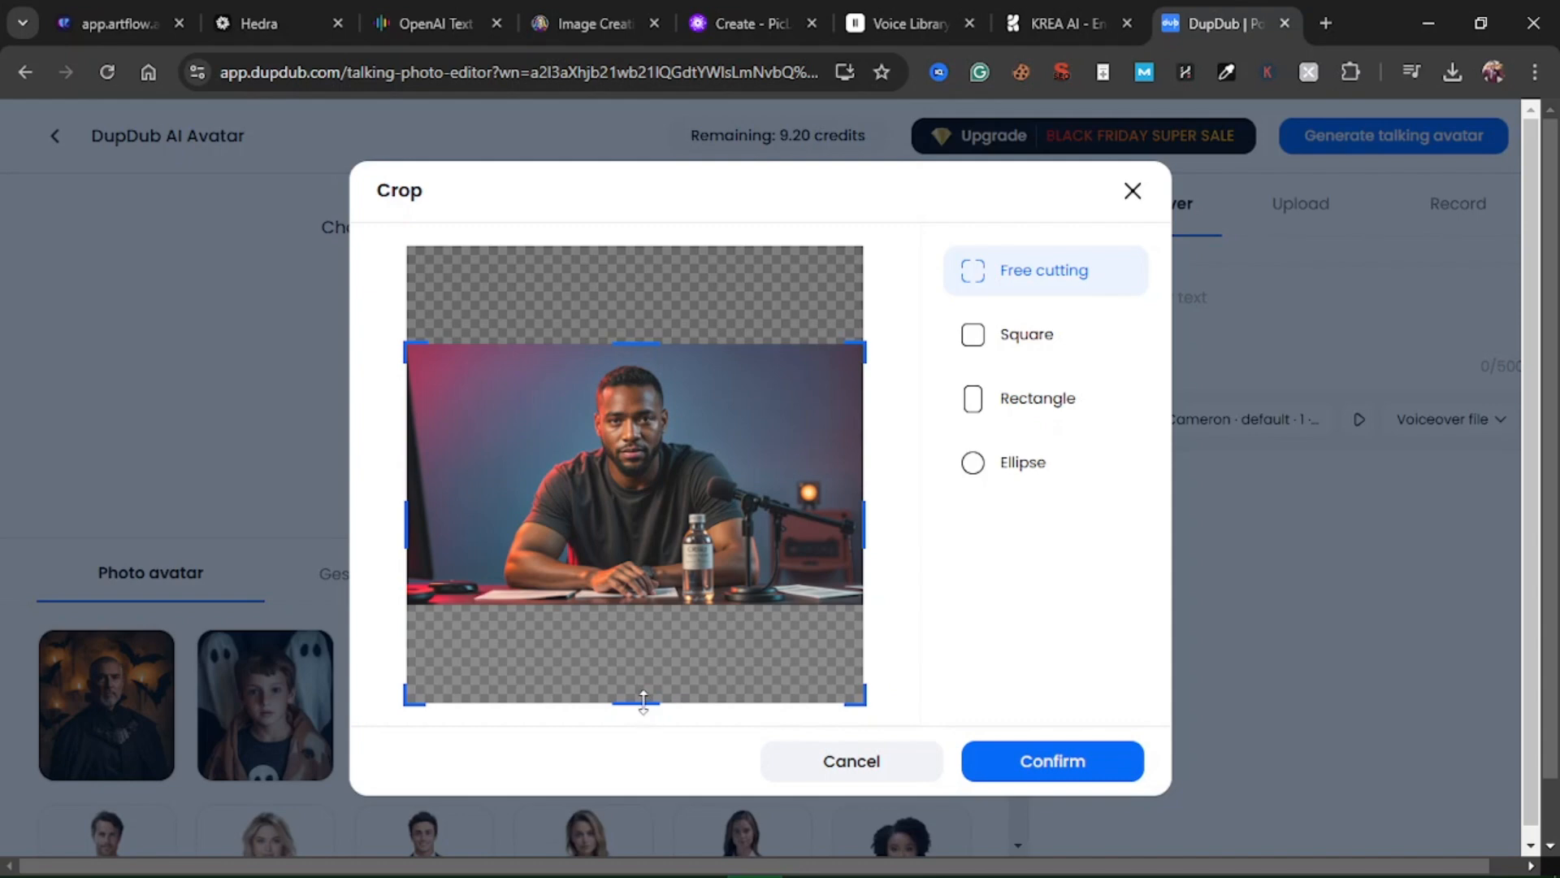
drag(643, 701, 651, 603)
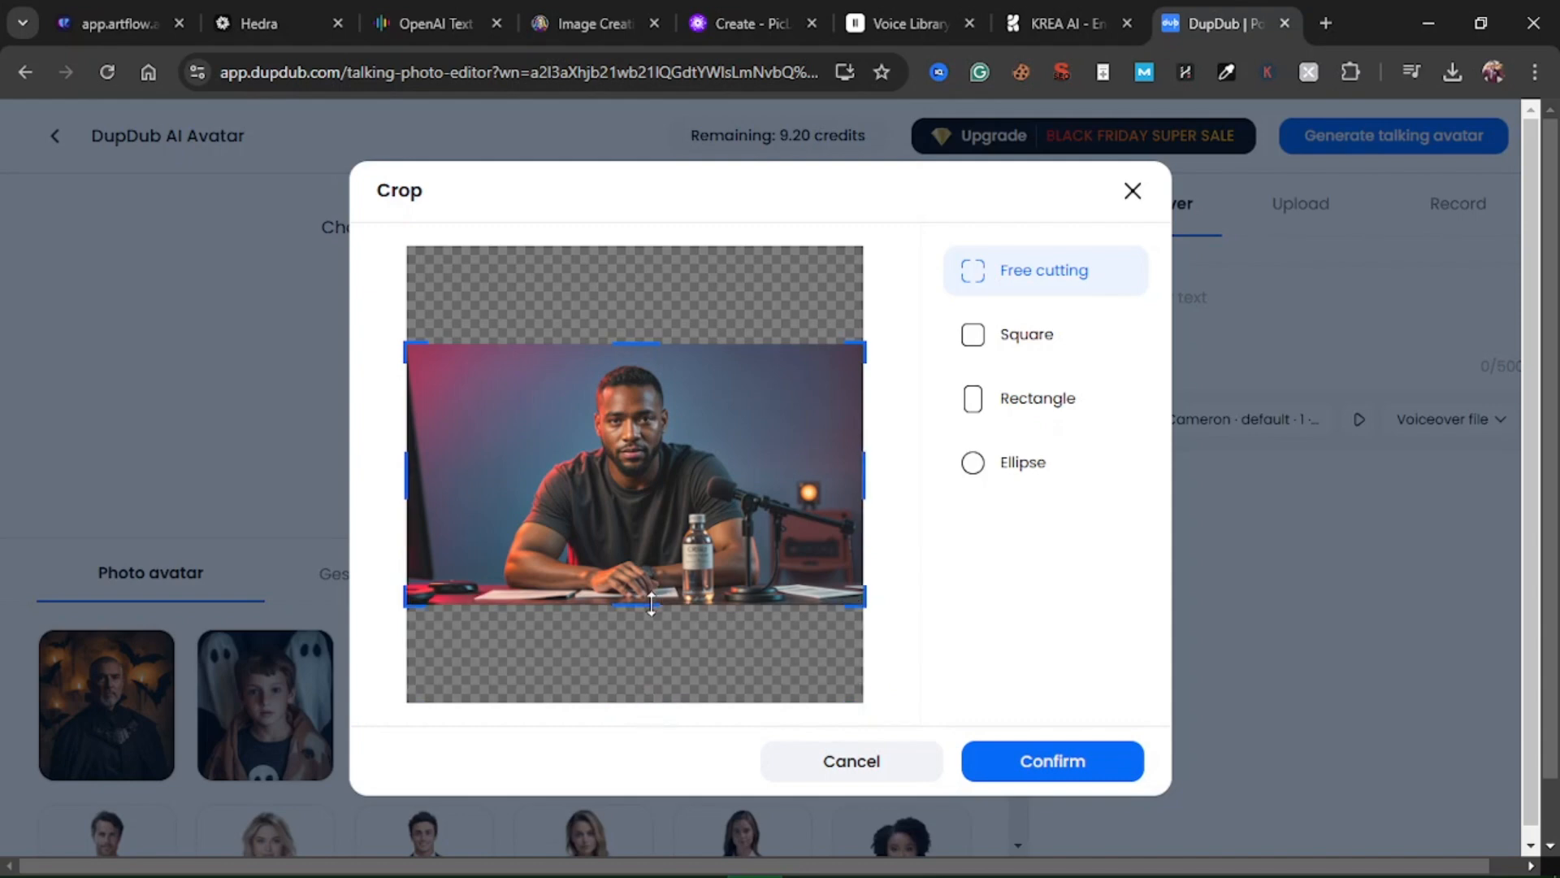
click(1071, 759)
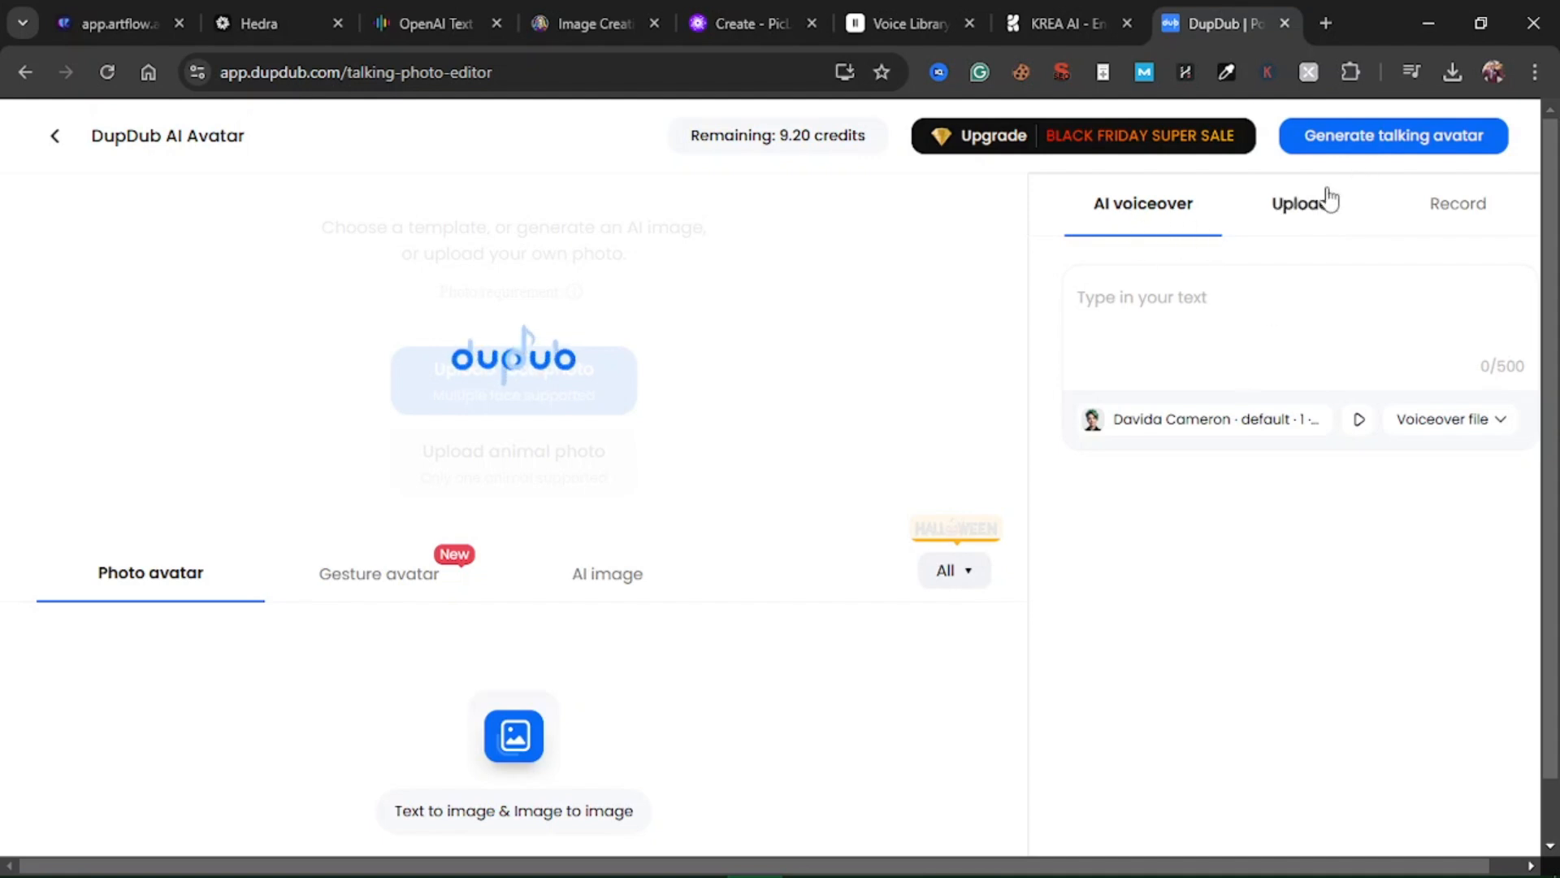
- Examine the audio upload and voice recording options for the DupDub talking avatar
click(1299, 207)
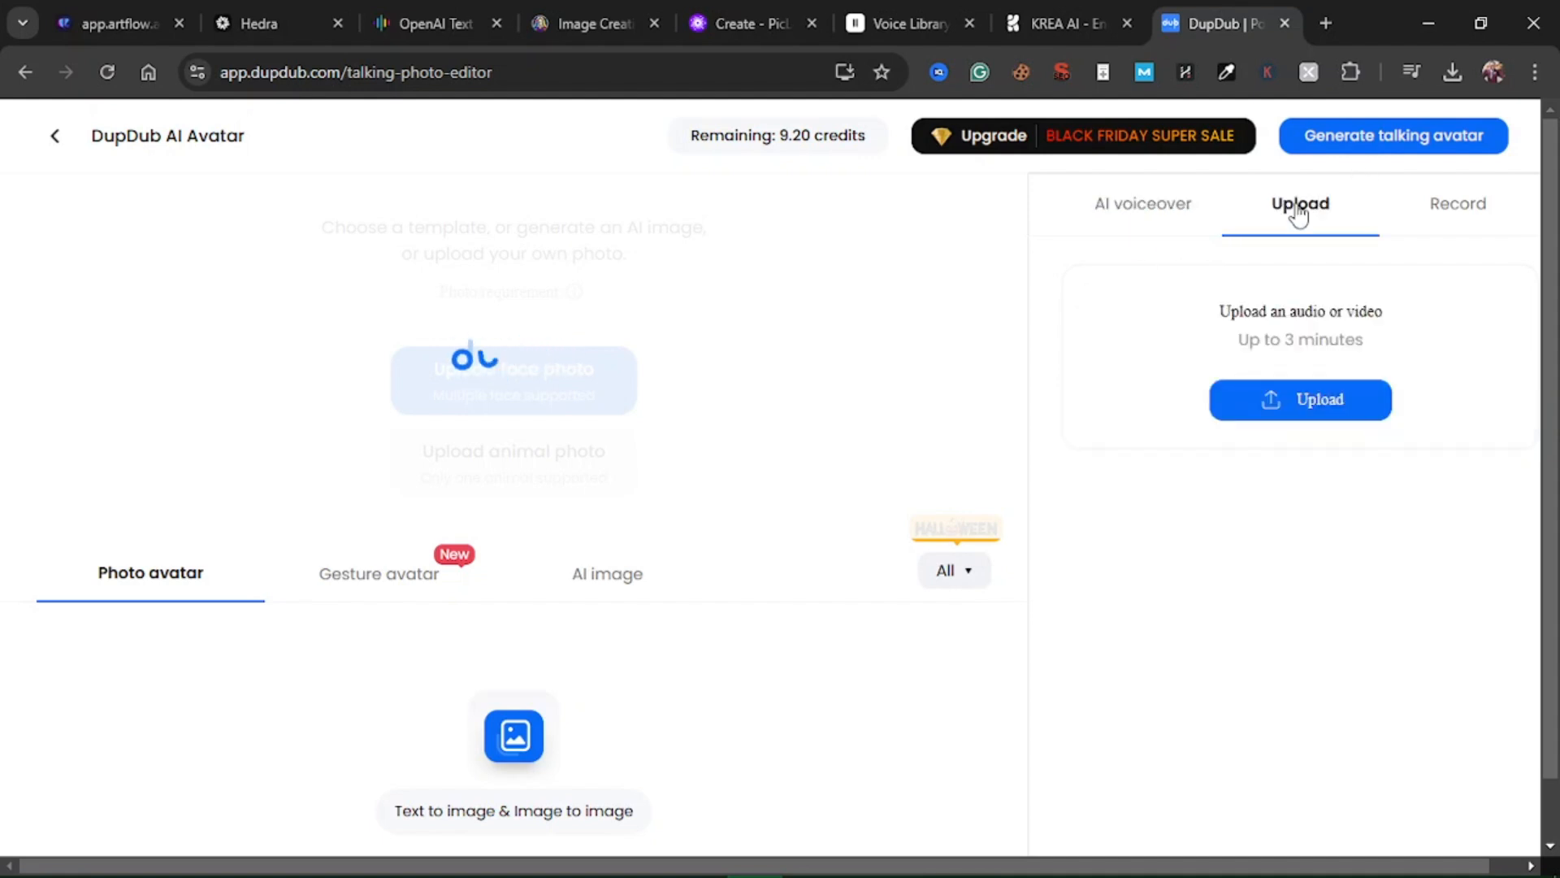
click(1452, 235)
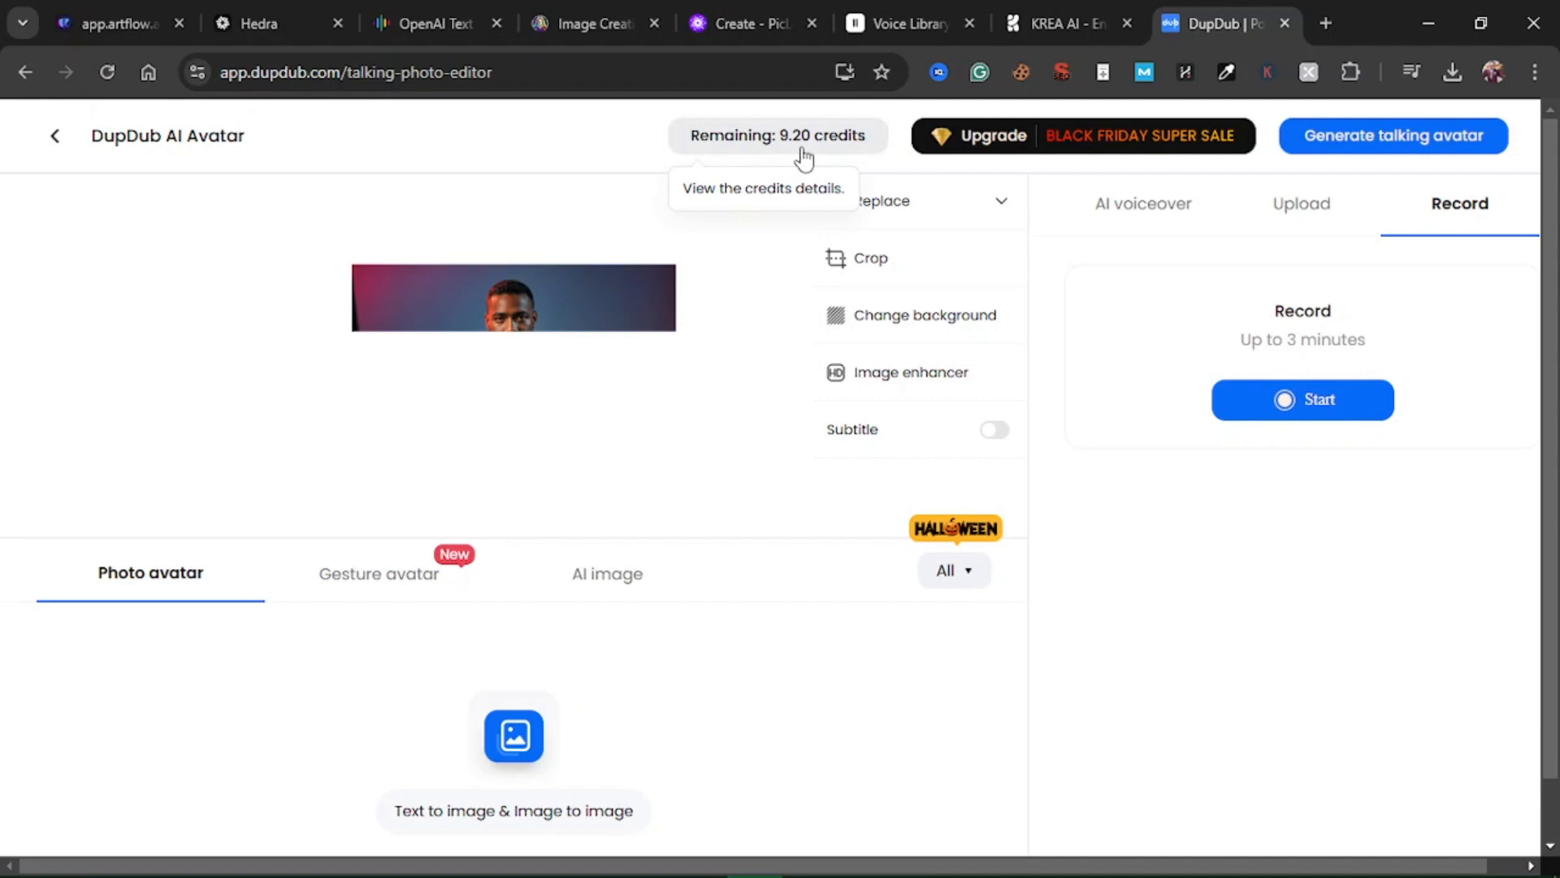
click(776, 495)
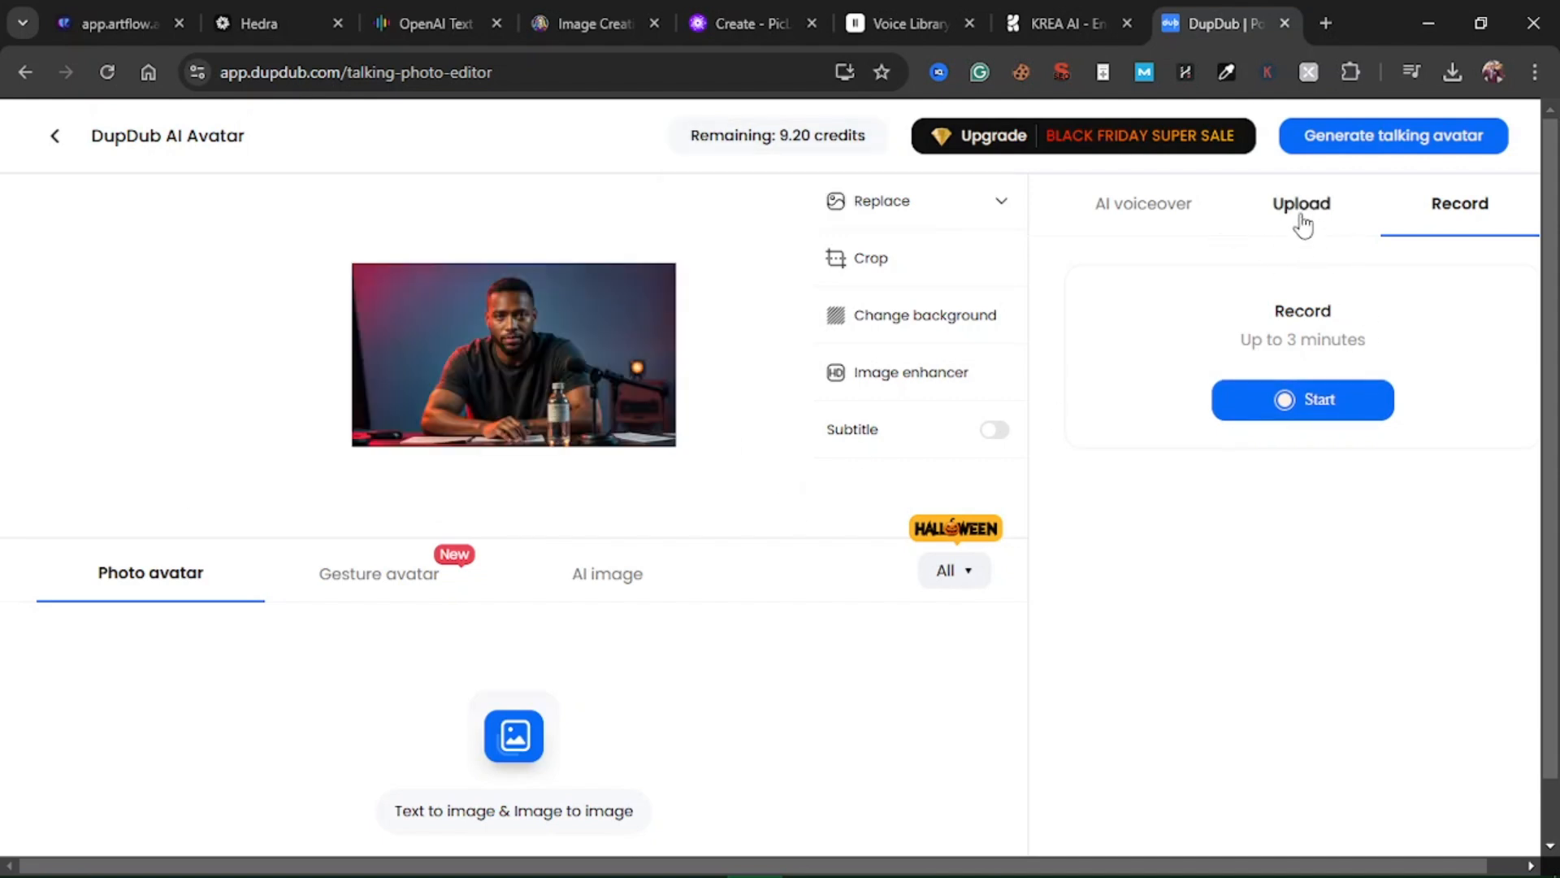
- Switch to Text To Speech OpenAI, return to its Vocalize page, and list the OpenAI Voices
mouse_move(410, 12)
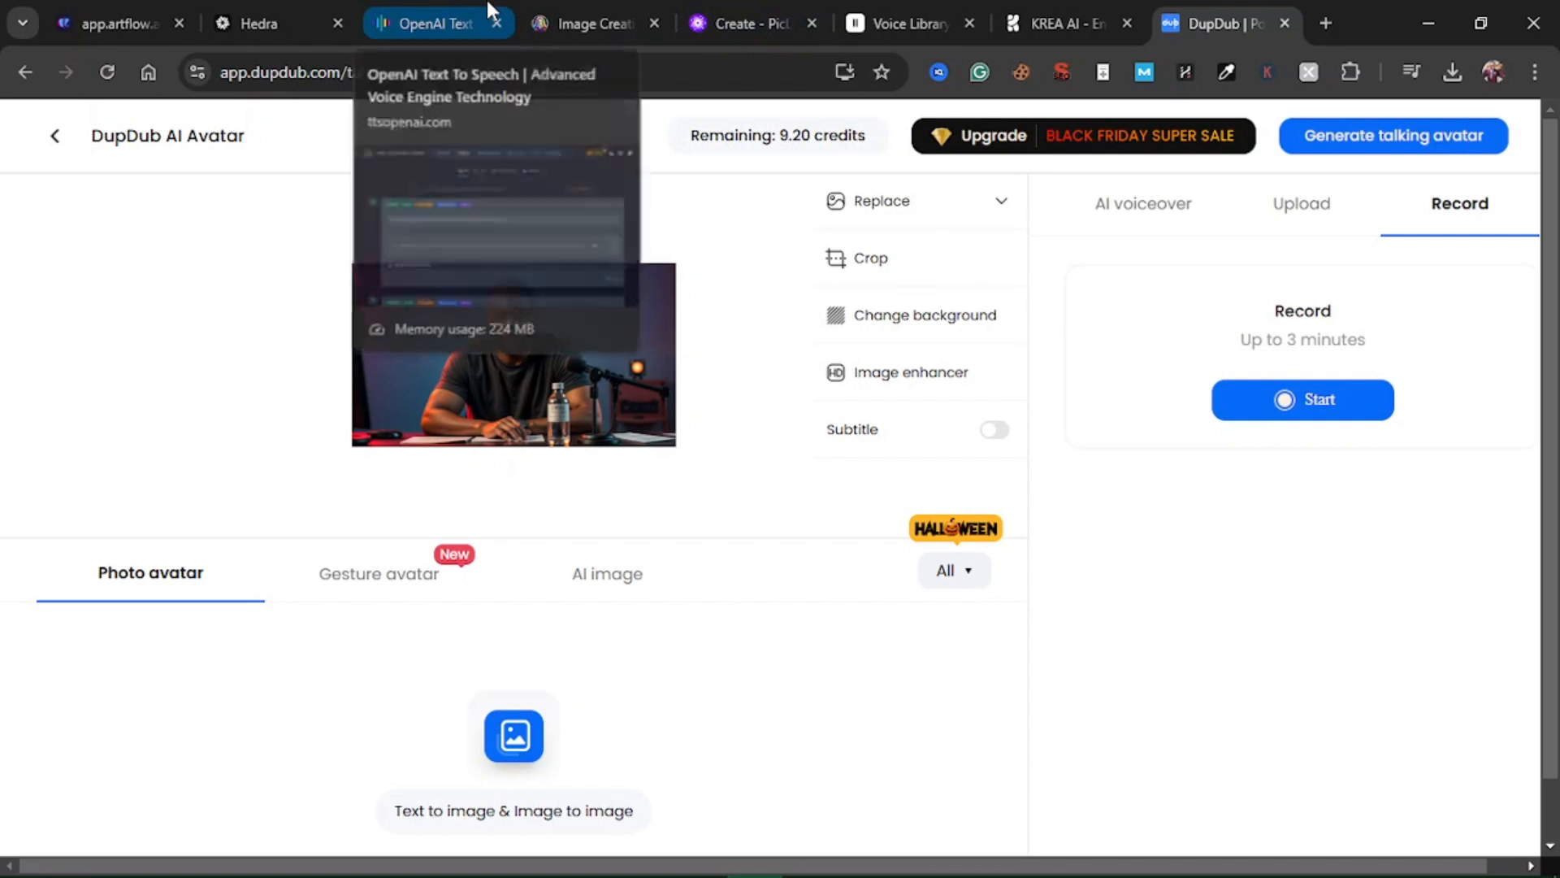
click(419, 10)
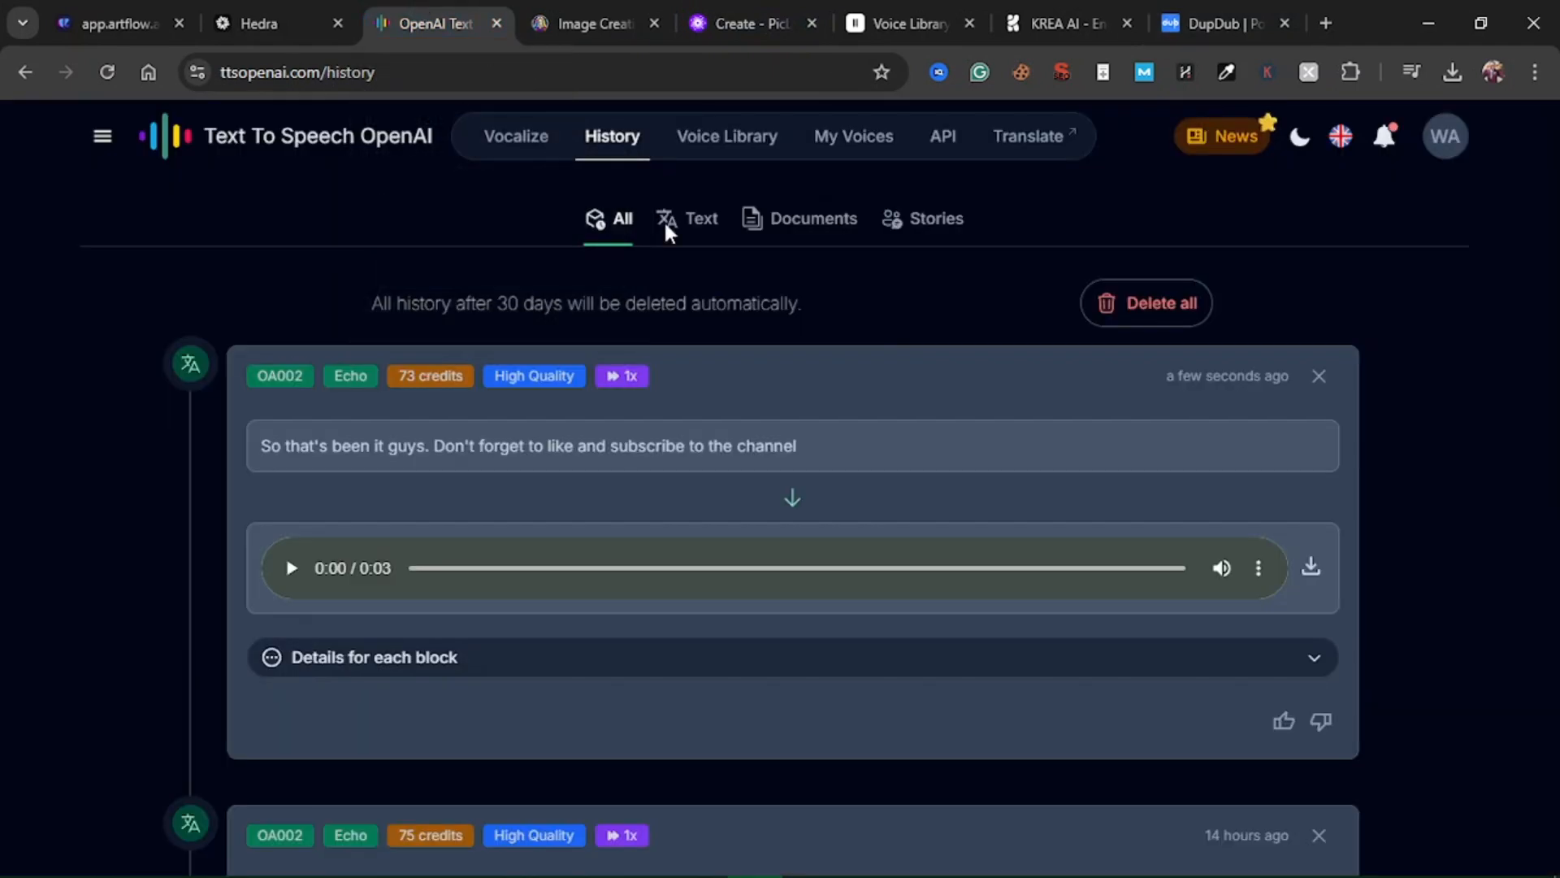
click(532, 140)
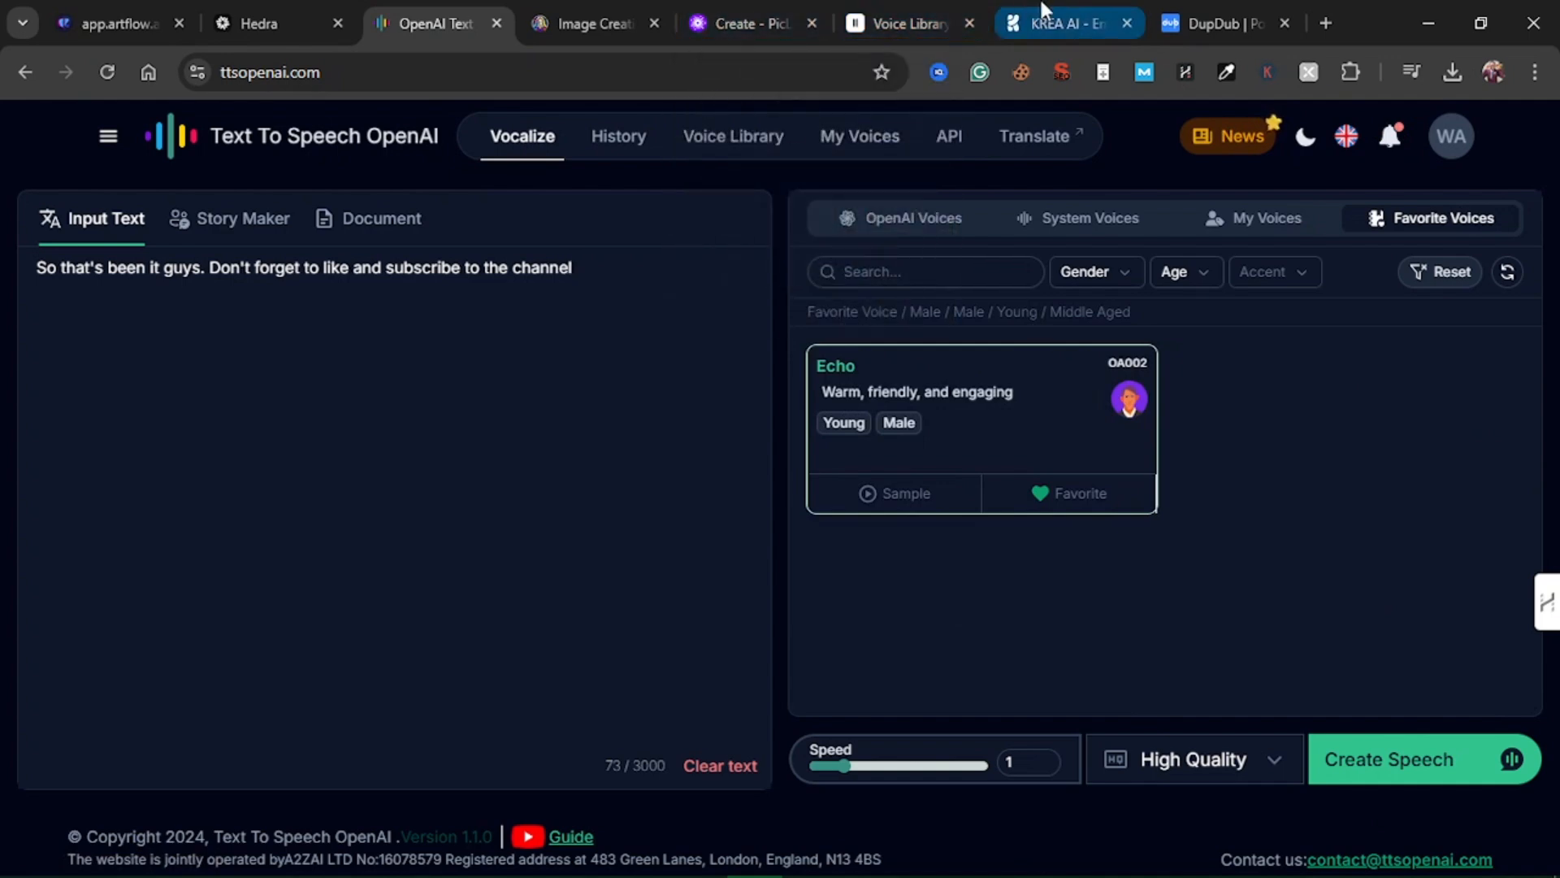
click(1219, 11)
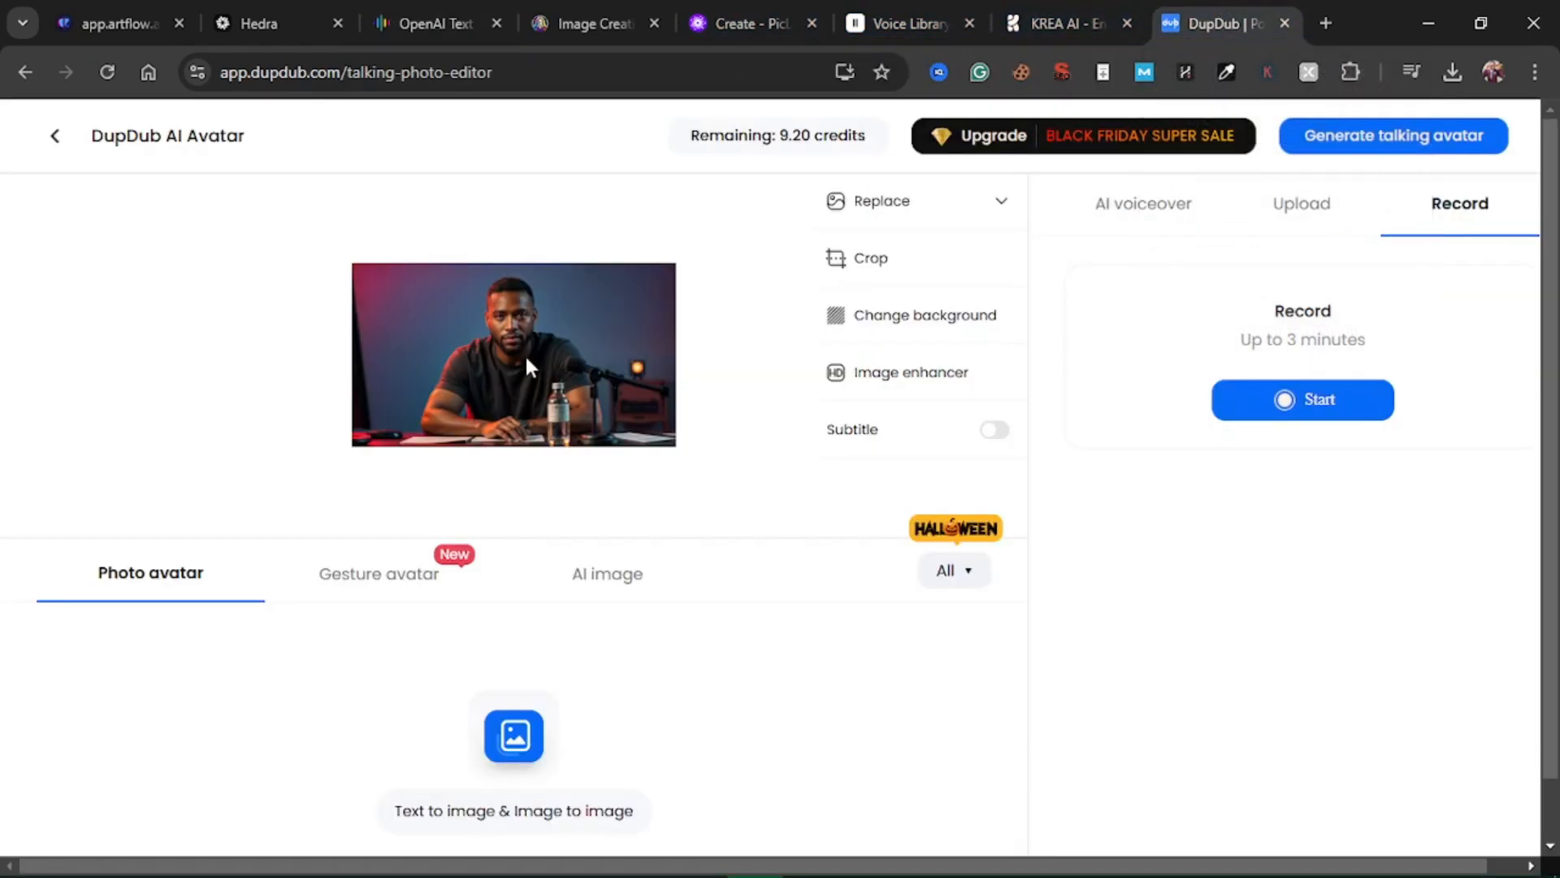
click(445, 22)
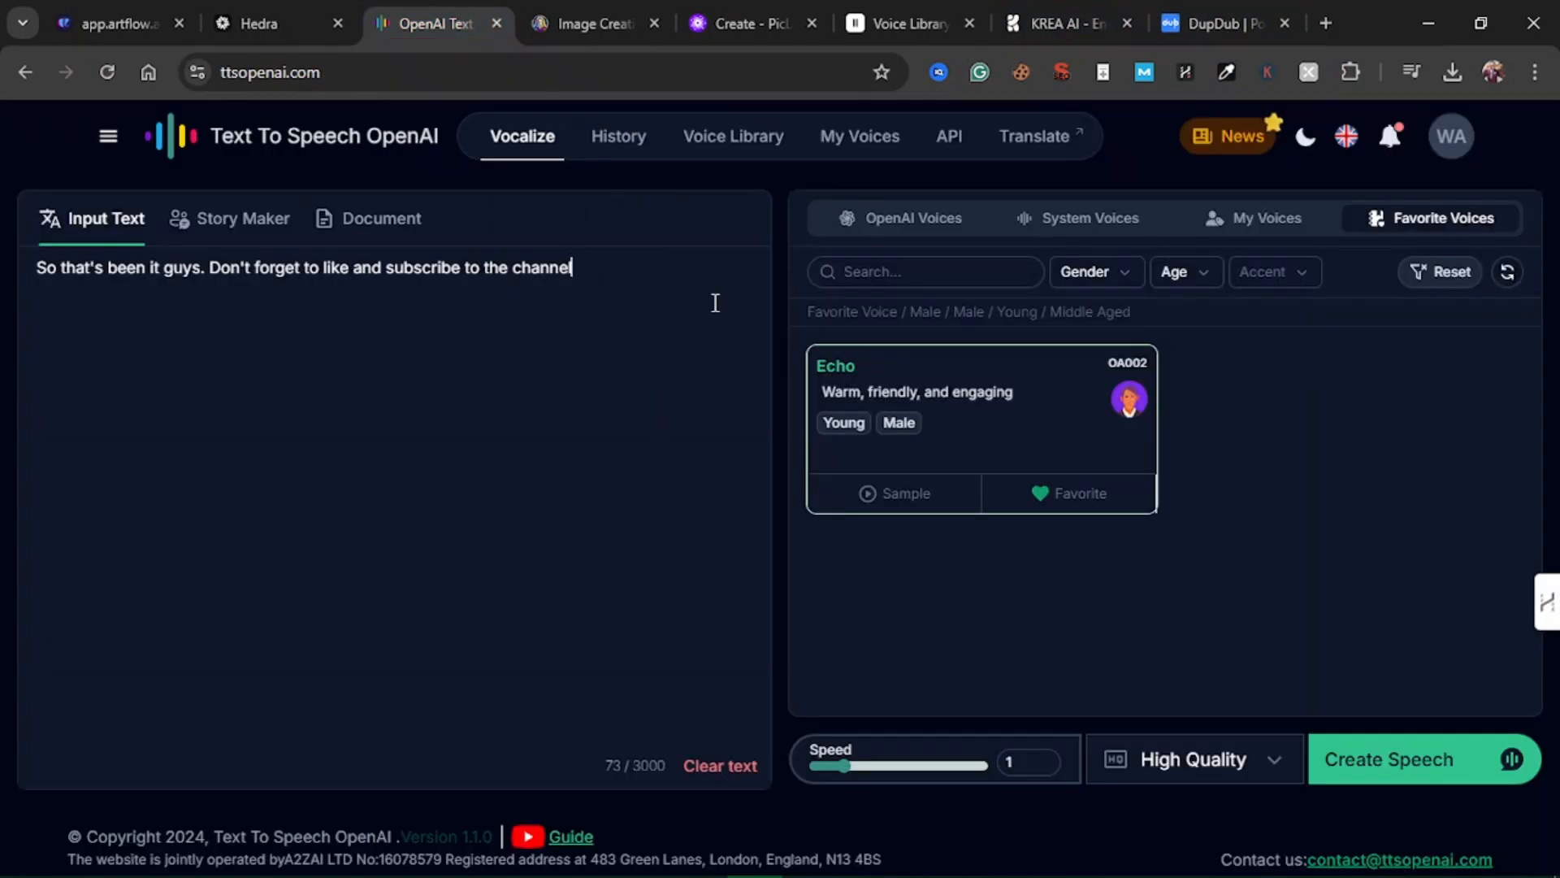
click(901, 218)
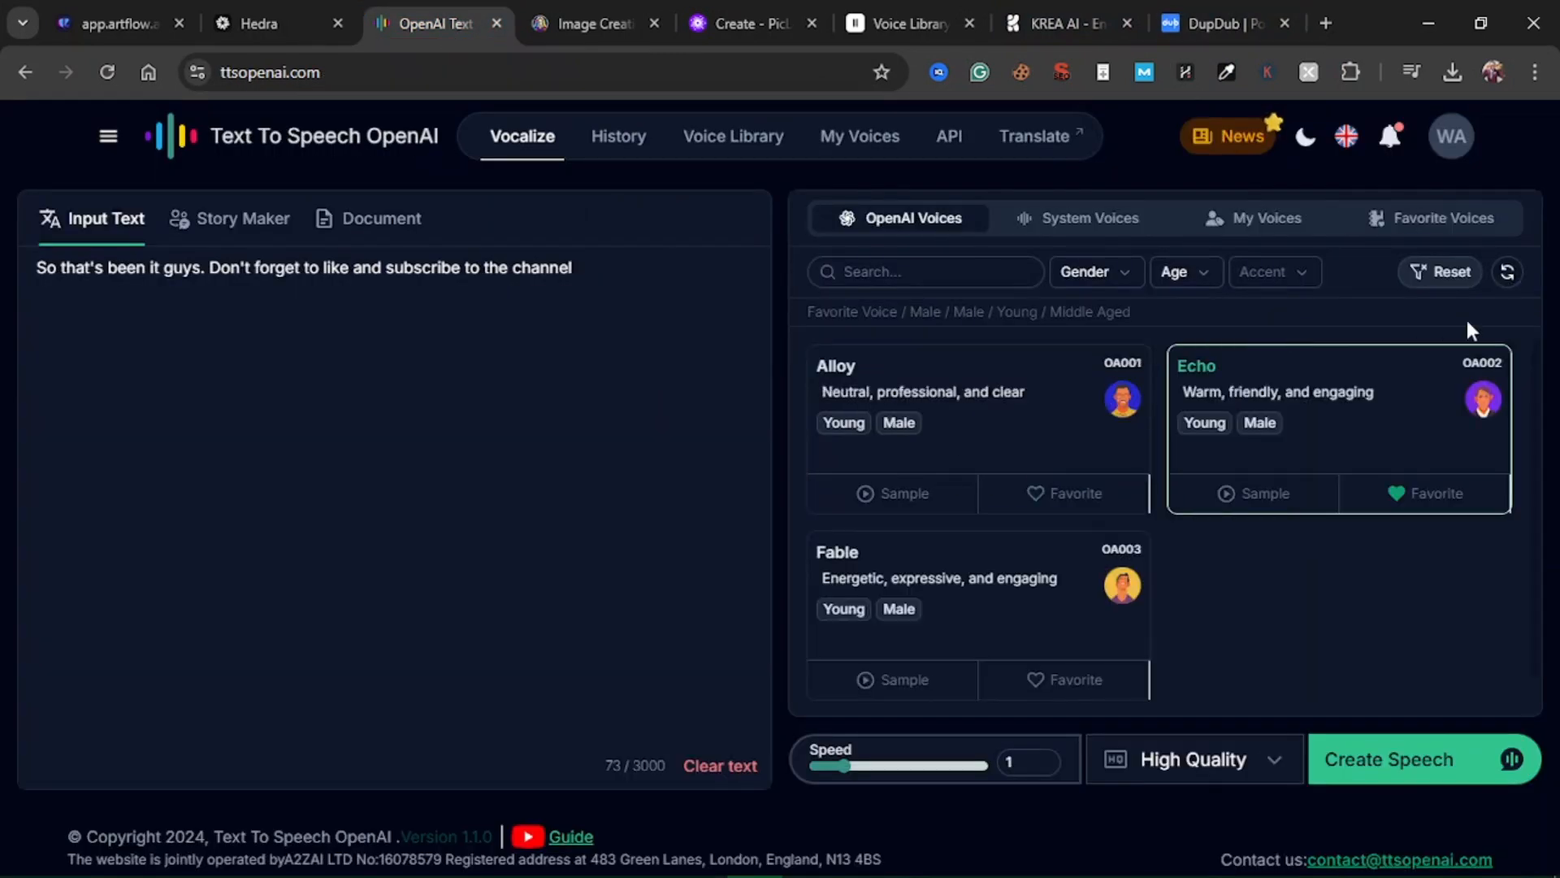
- Reset the OpenAI voice filters and play the samples of the Alloy, Fable and Onyx voices
click(1450, 277)
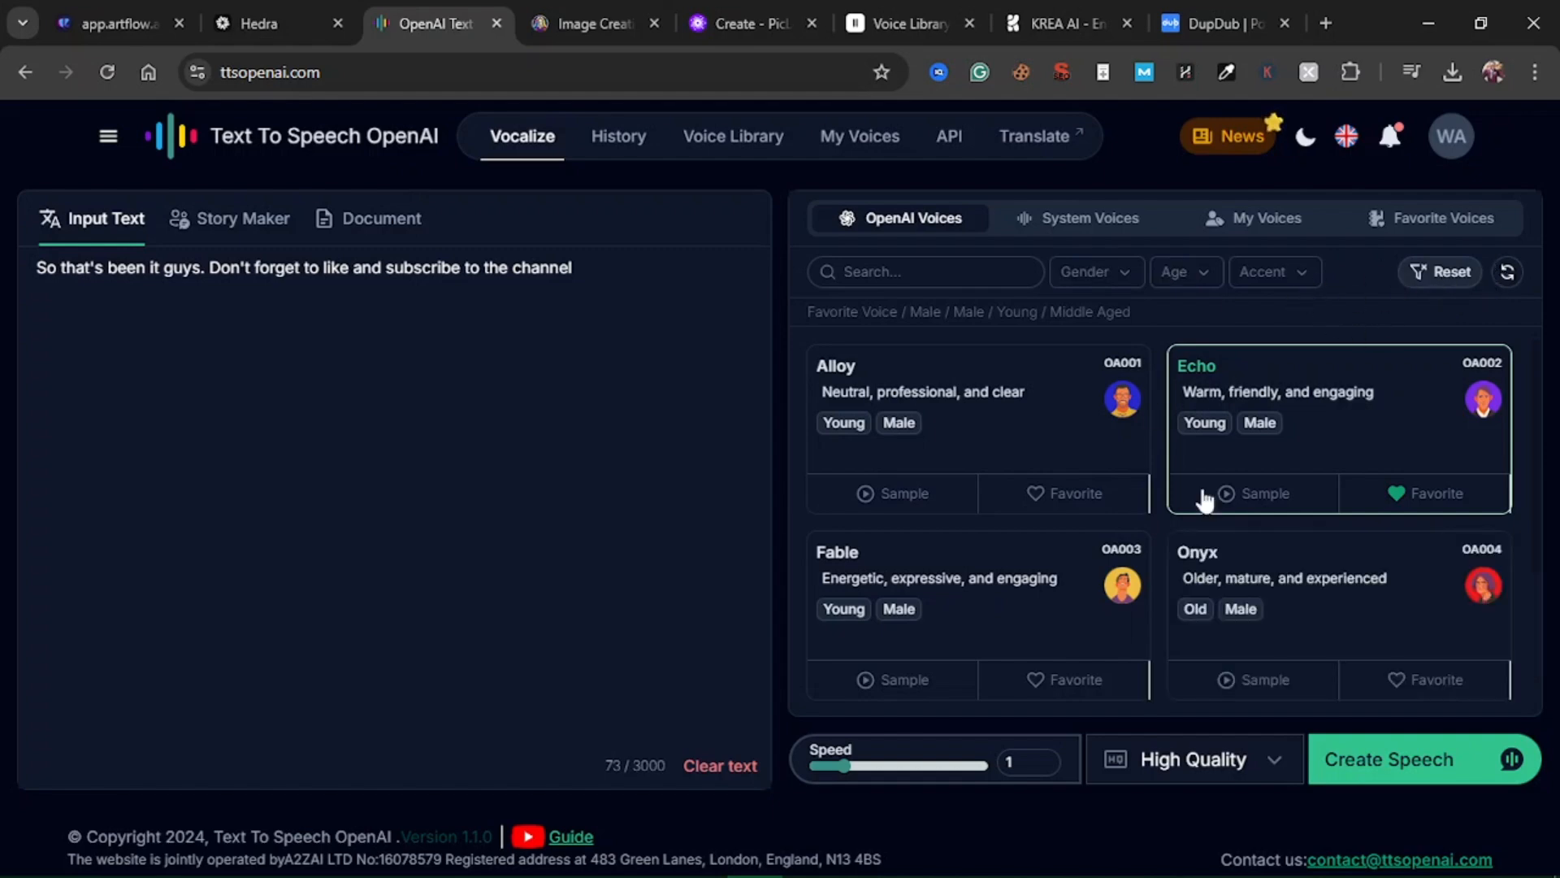
scroll(1205, 500, down, 2)
scroll(1205, 500, up, 2)
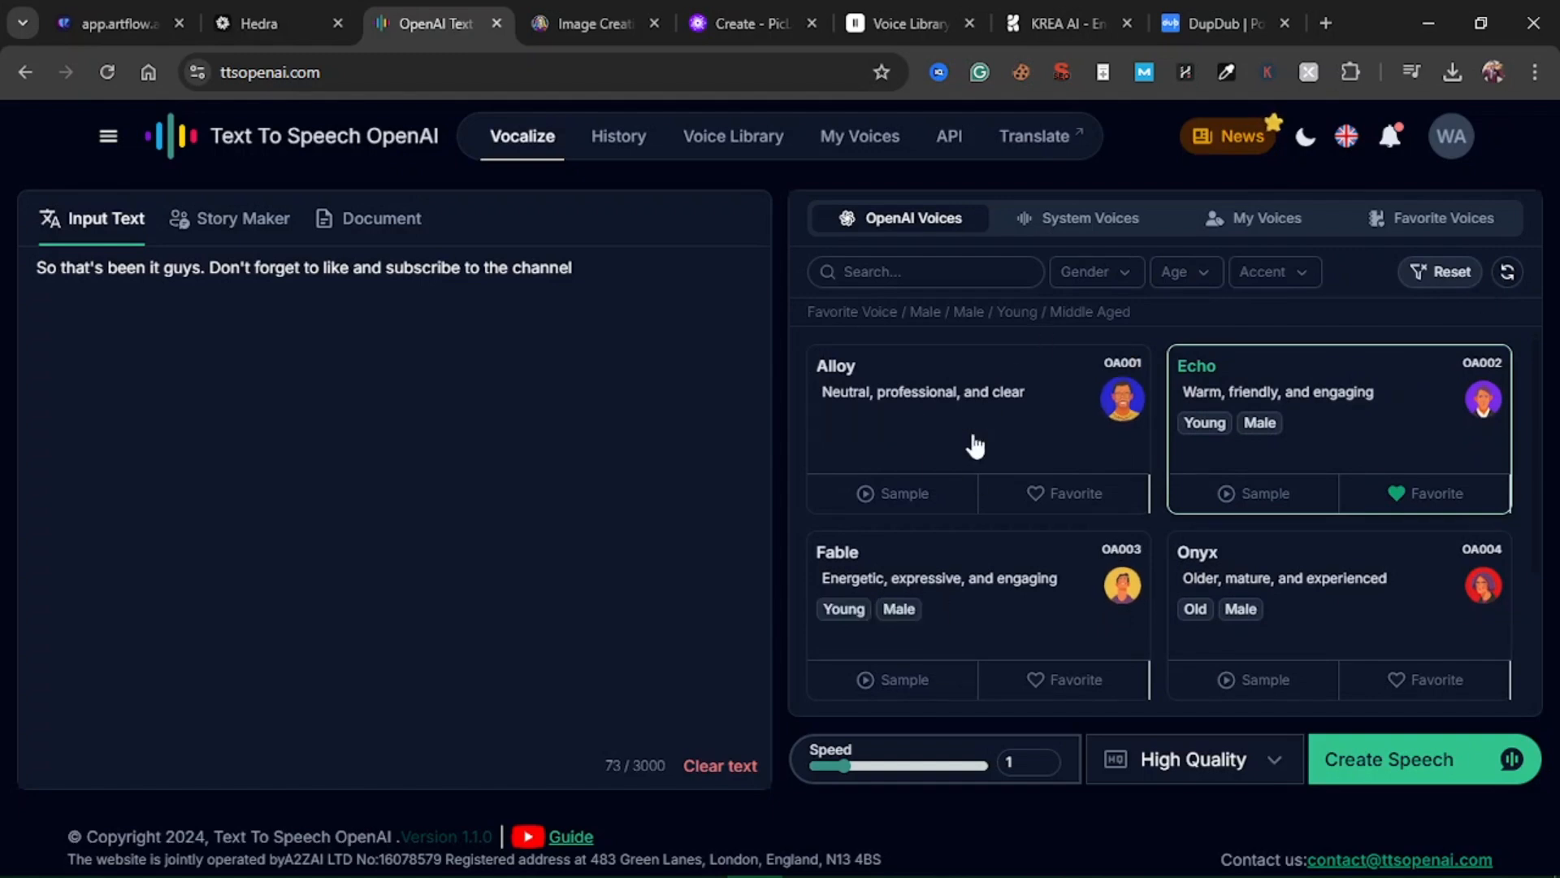
click(880, 508)
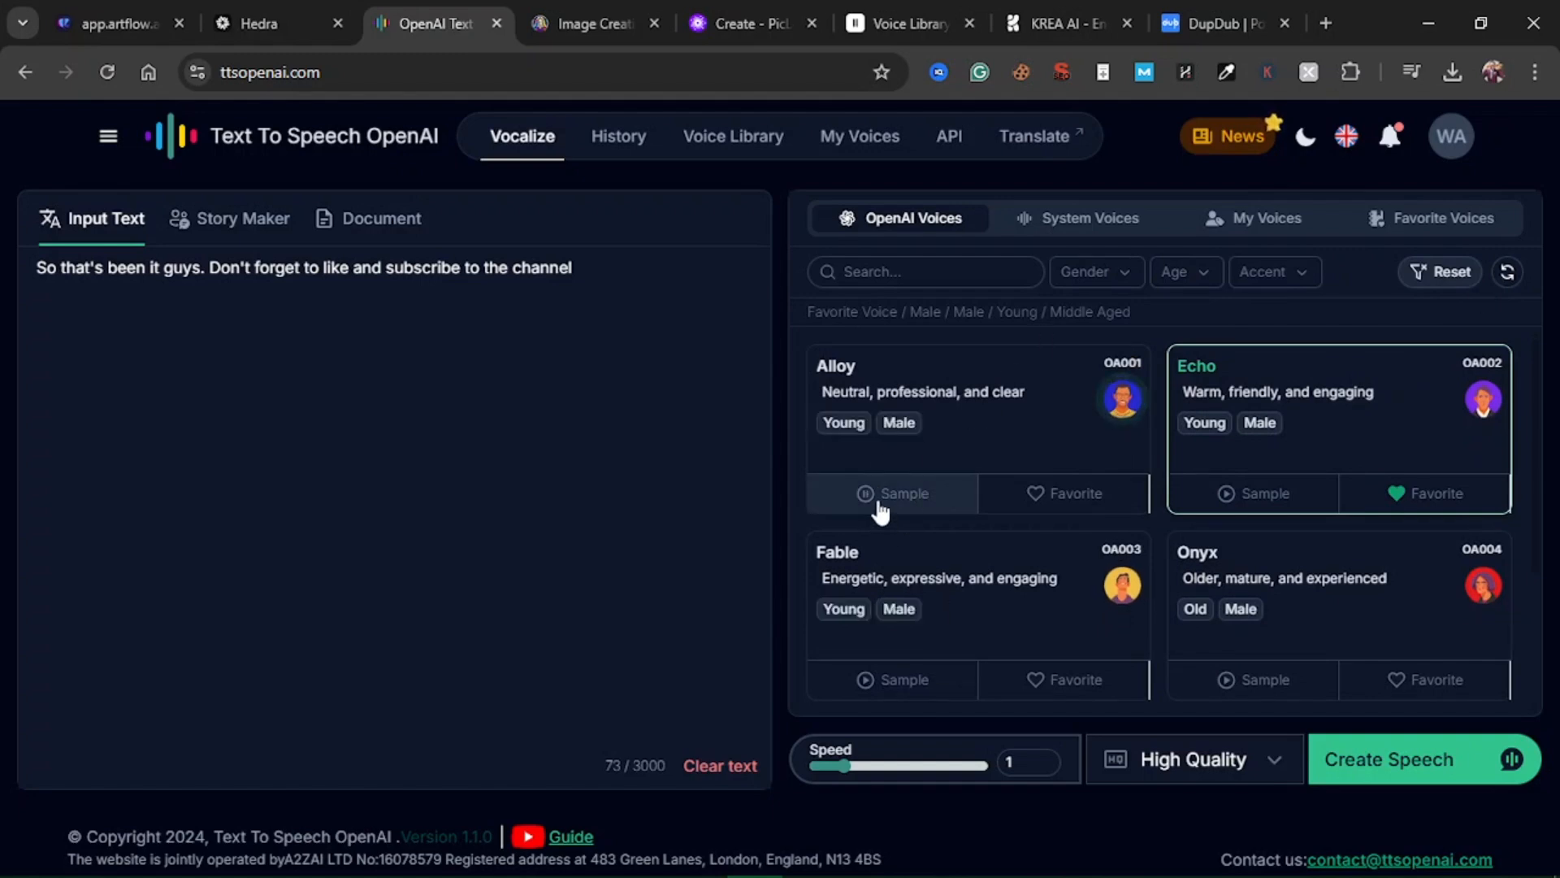
click(871, 680)
click(1218, 677)
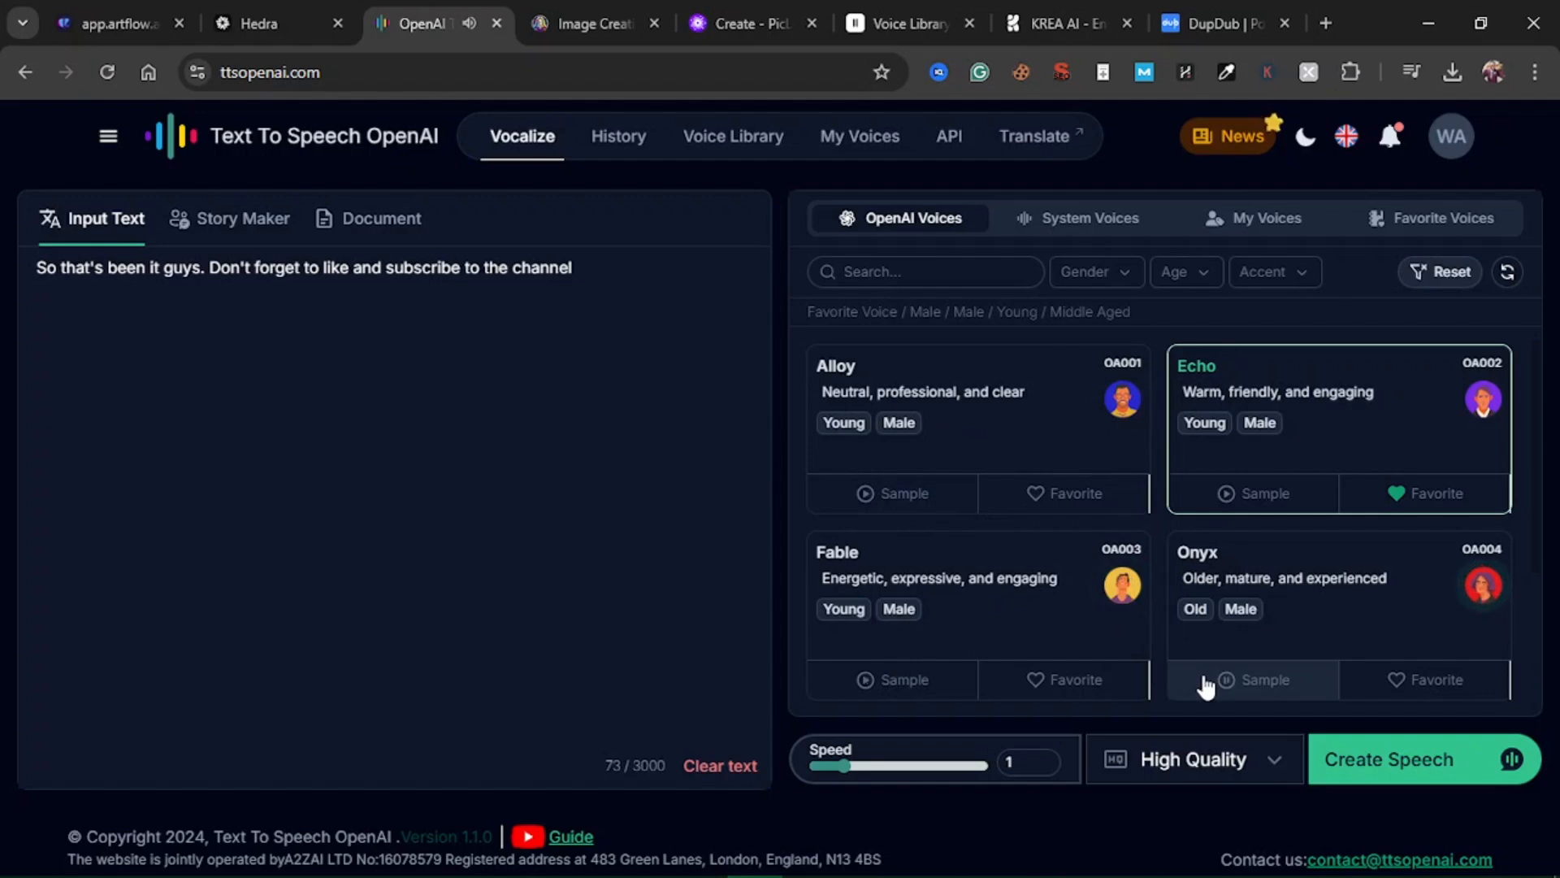
scroll(1153, 548, down, 3)
scroll(1152, 547, up, 1)
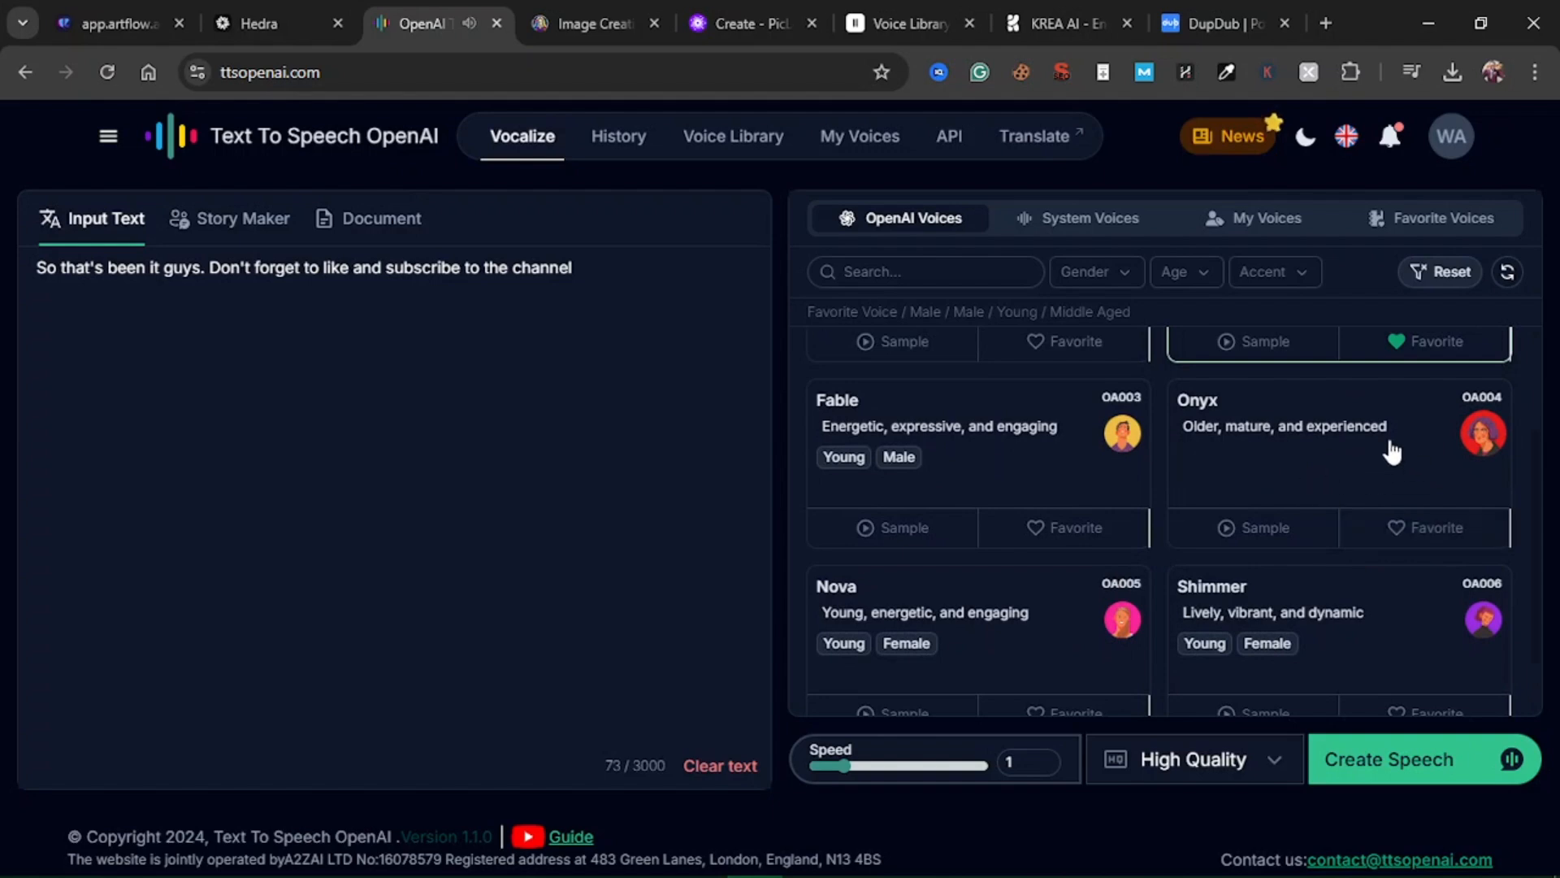
- Generate the like-and-subscribe speech with the Onyx voice at High Quality, listen to it, and download the audio
click(1359, 447)
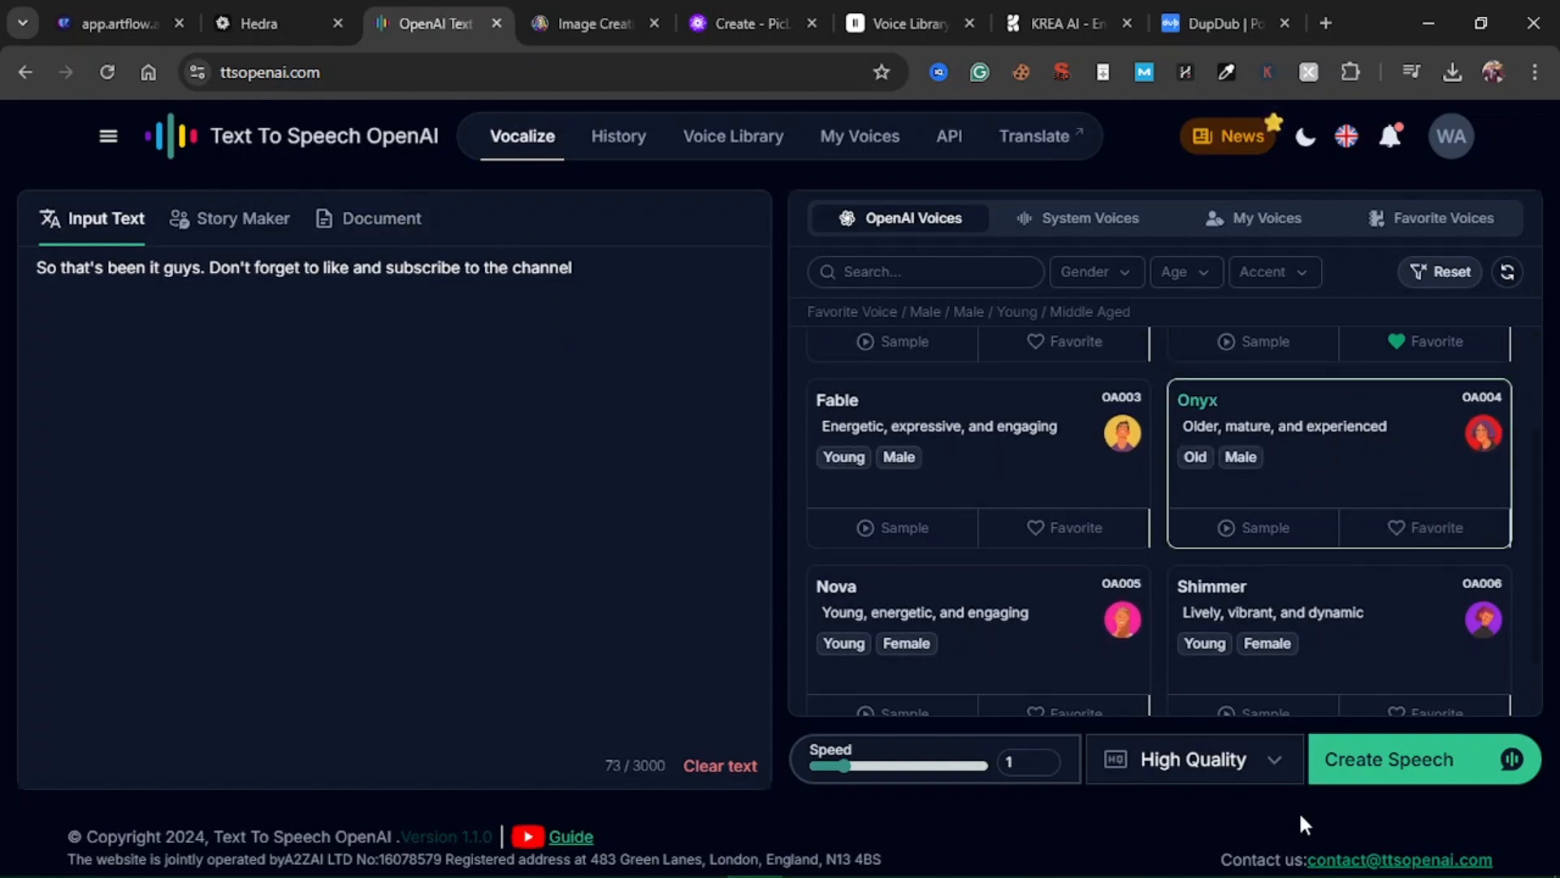
click(1428, 775)
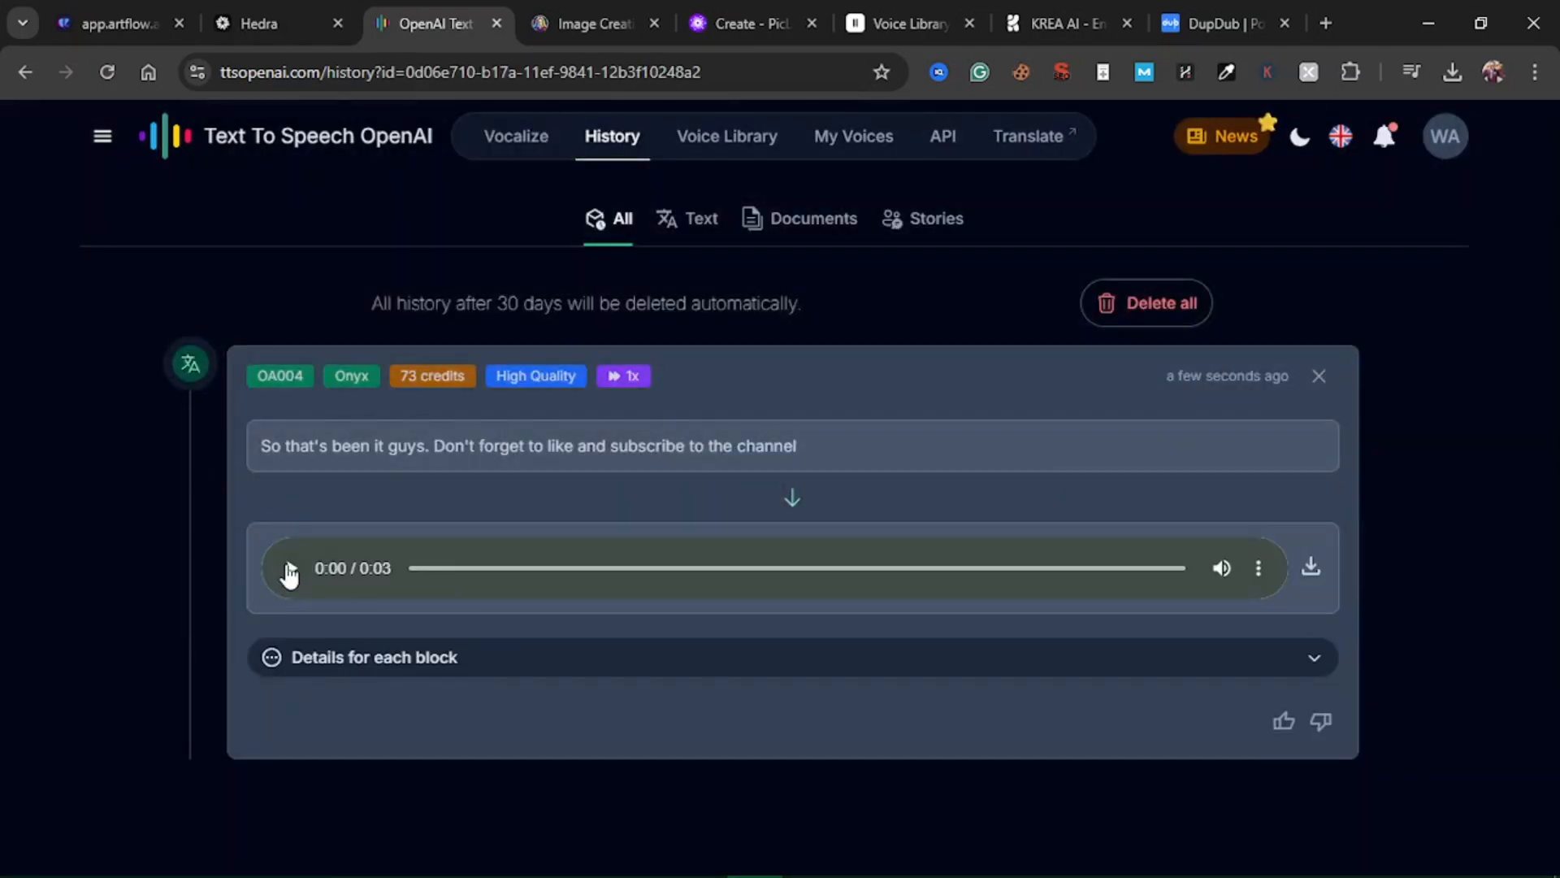
click(289, 569)
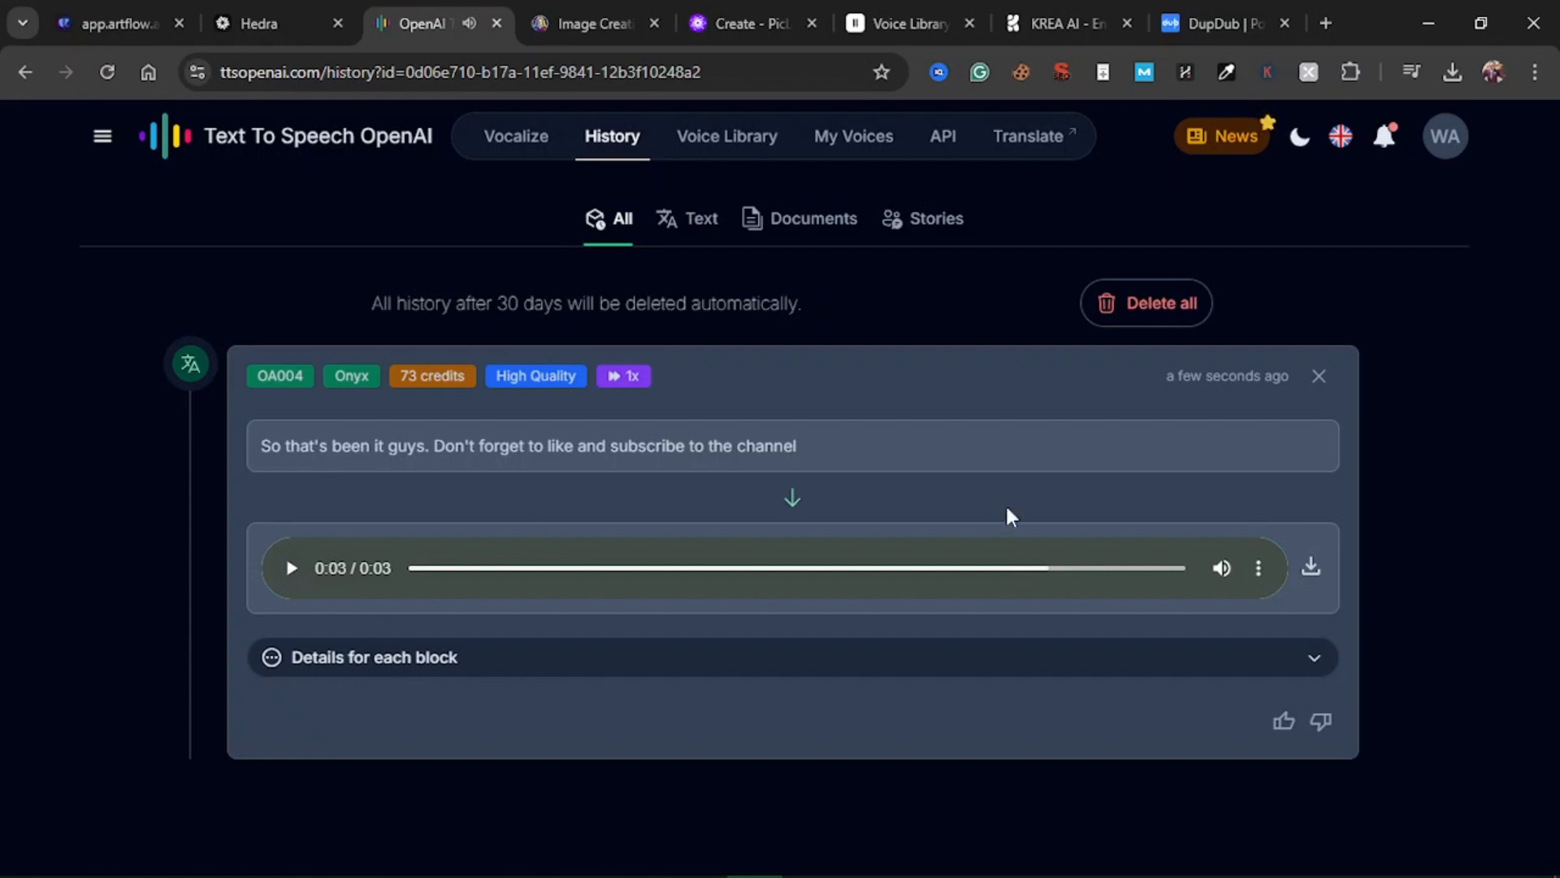
click(1311, 569)
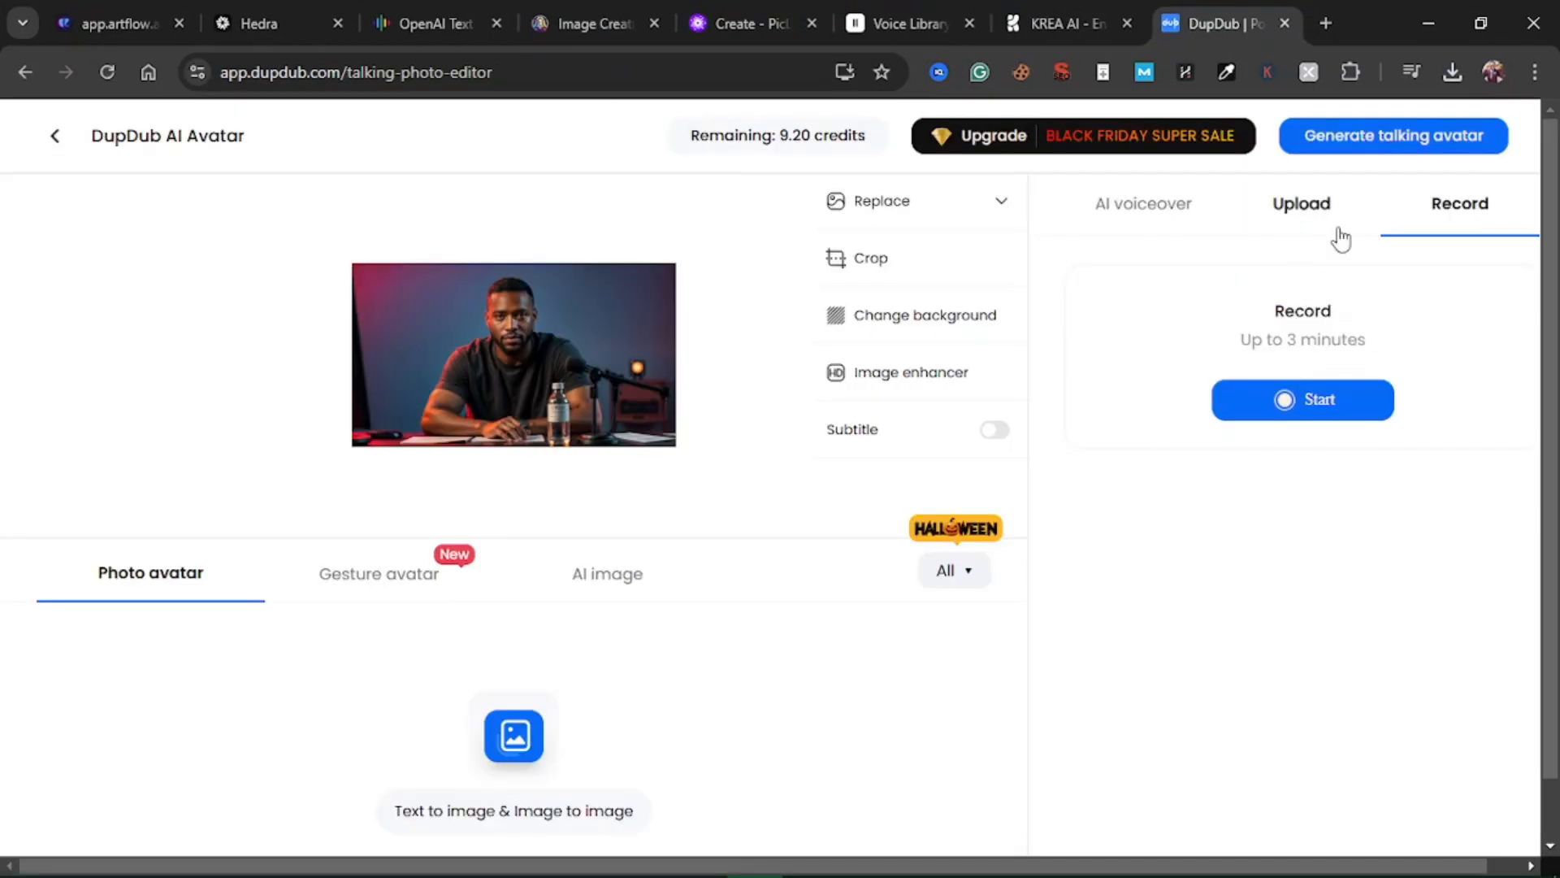
- Switch to DupDub and upload So_that_s_been_it_guys (2).mp3 as the talking avatar's audio
click(1301, 210)
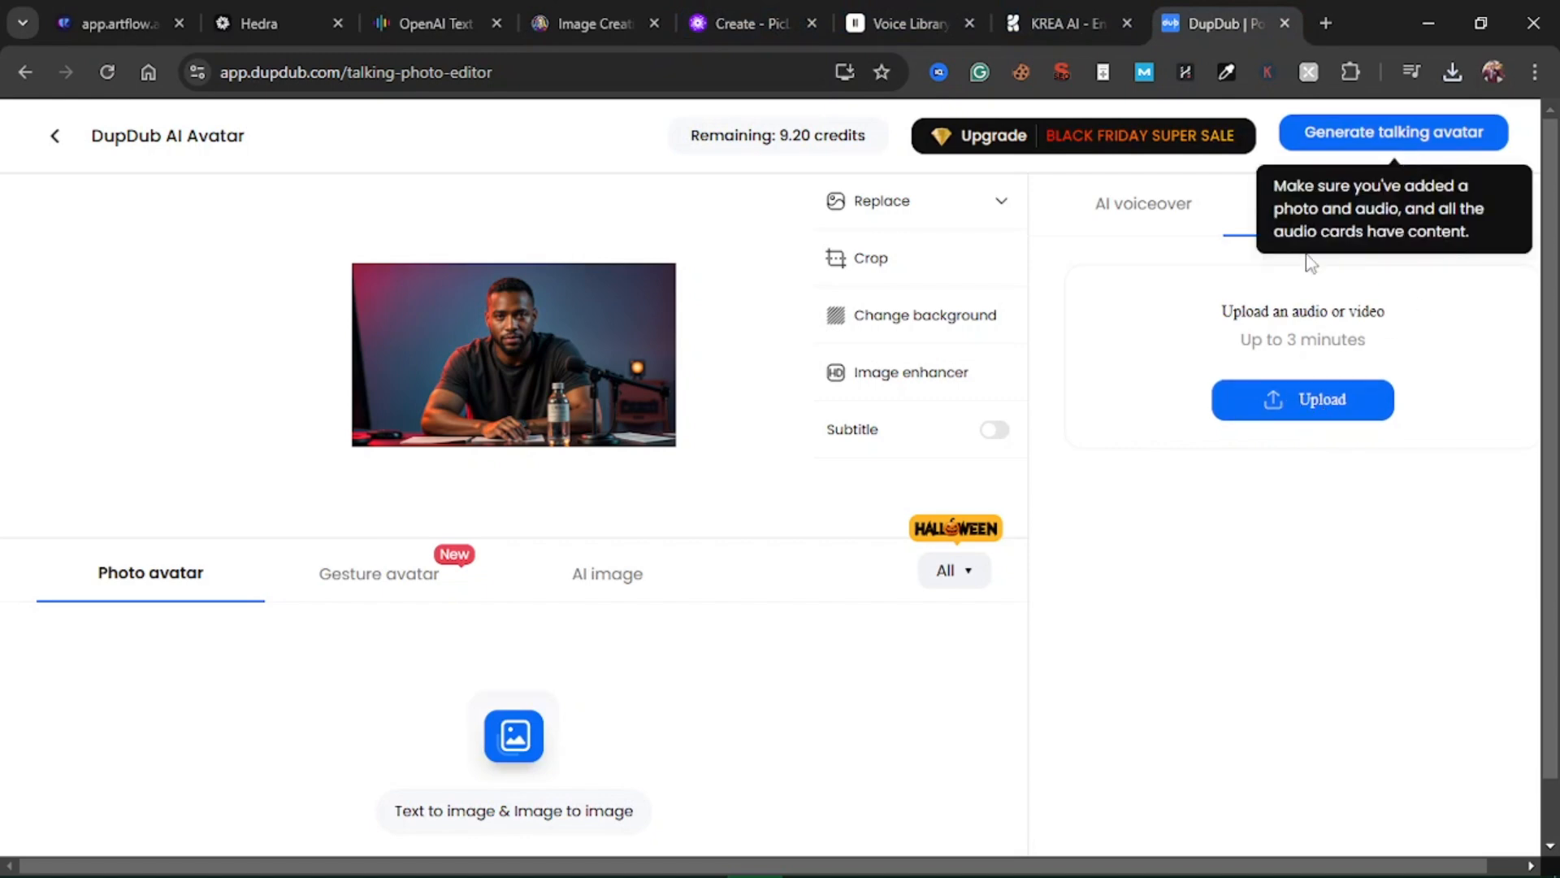
click(1299, 404)
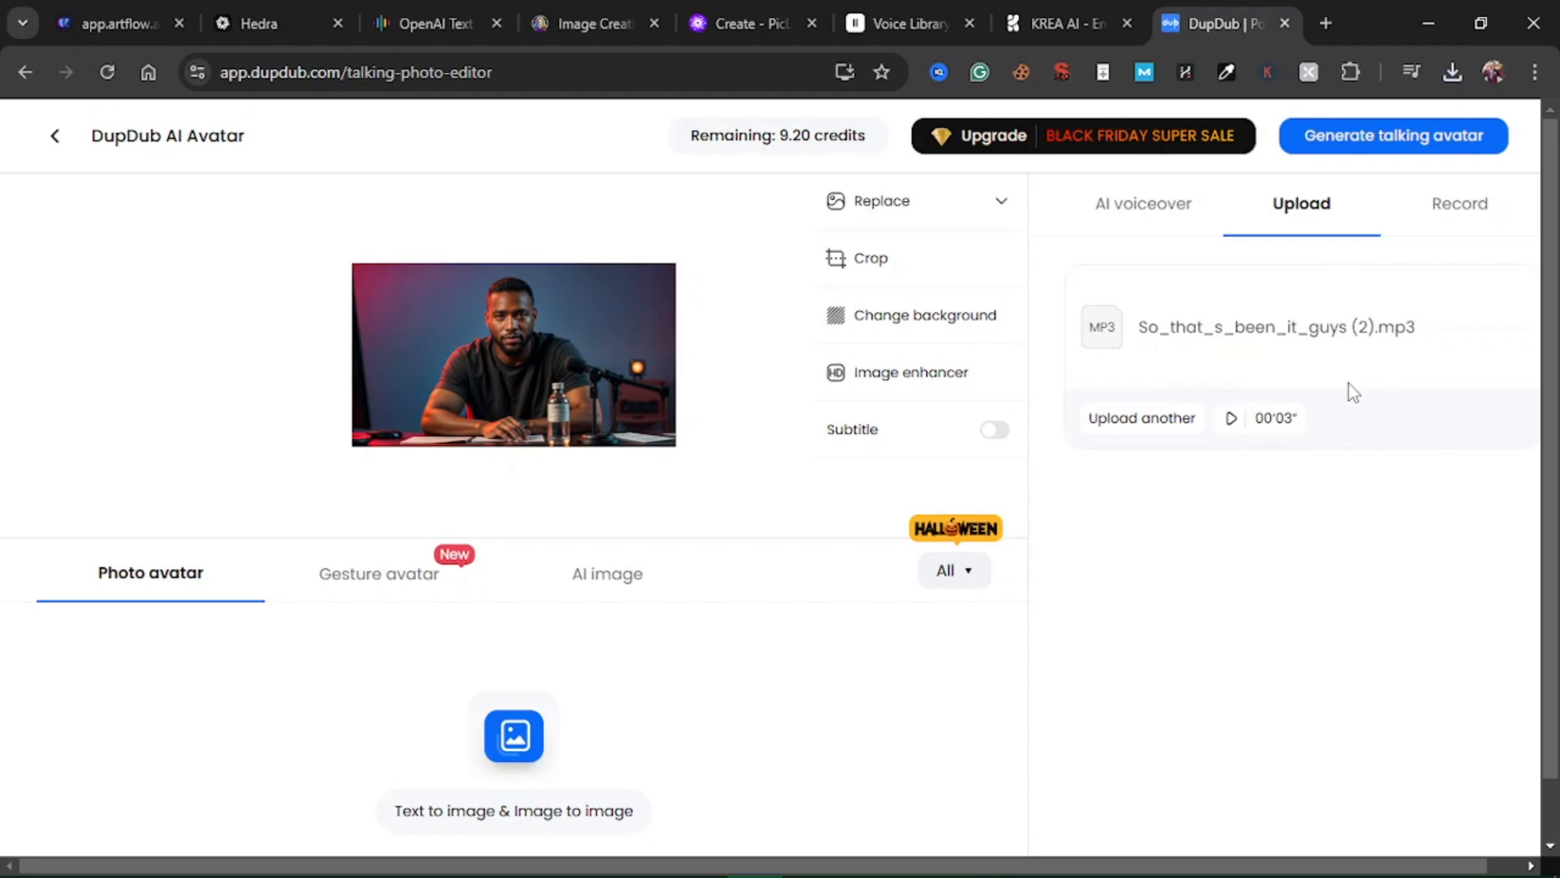
scroll(945, 413, down, 1)
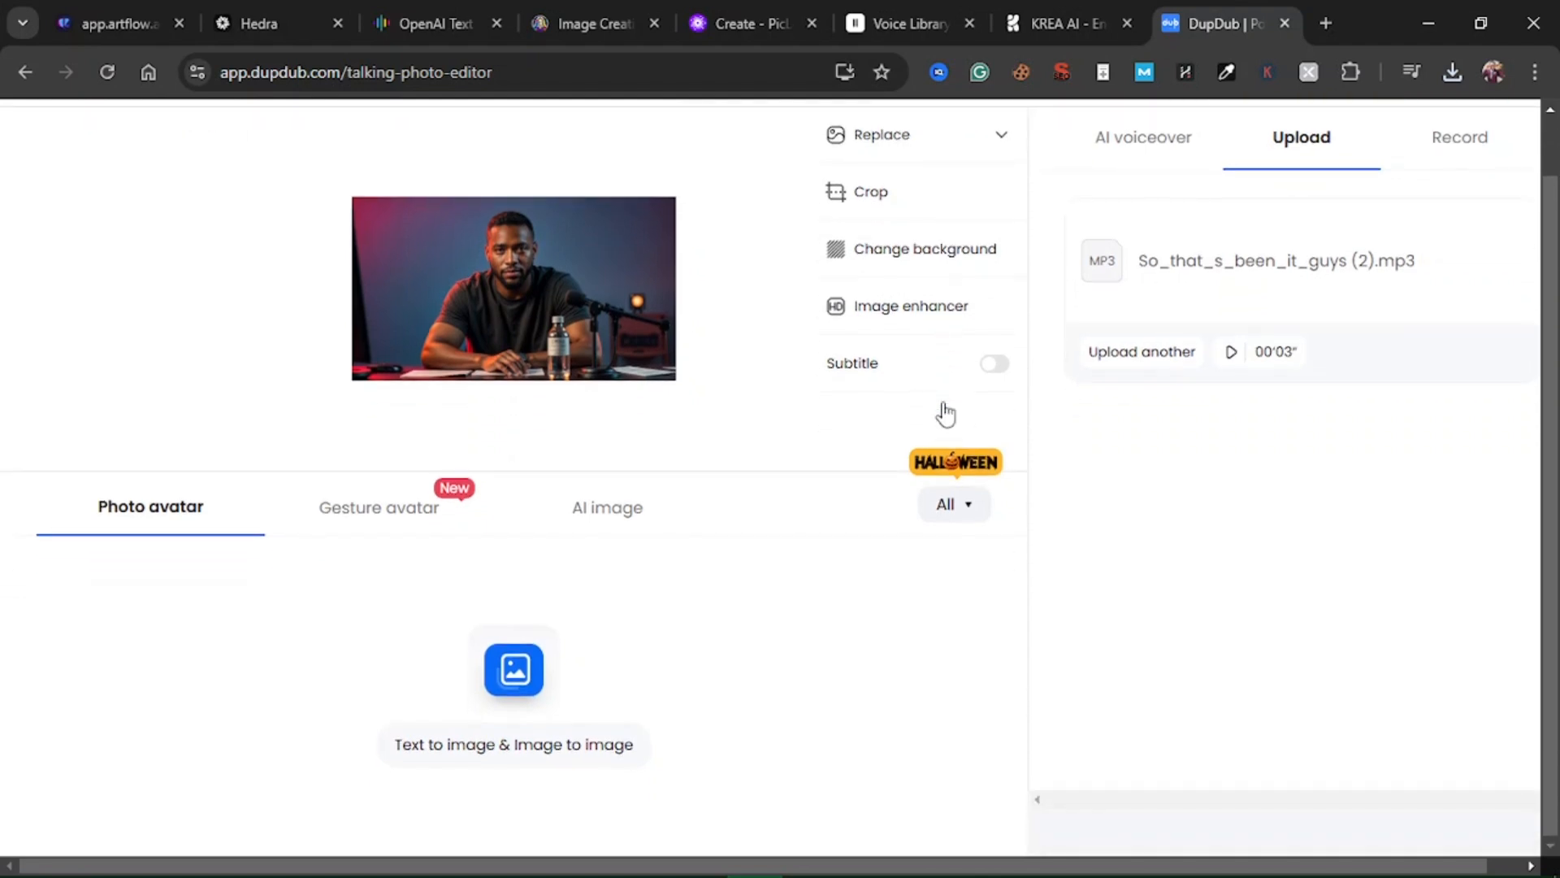
scroll(945, 413, up, 1)
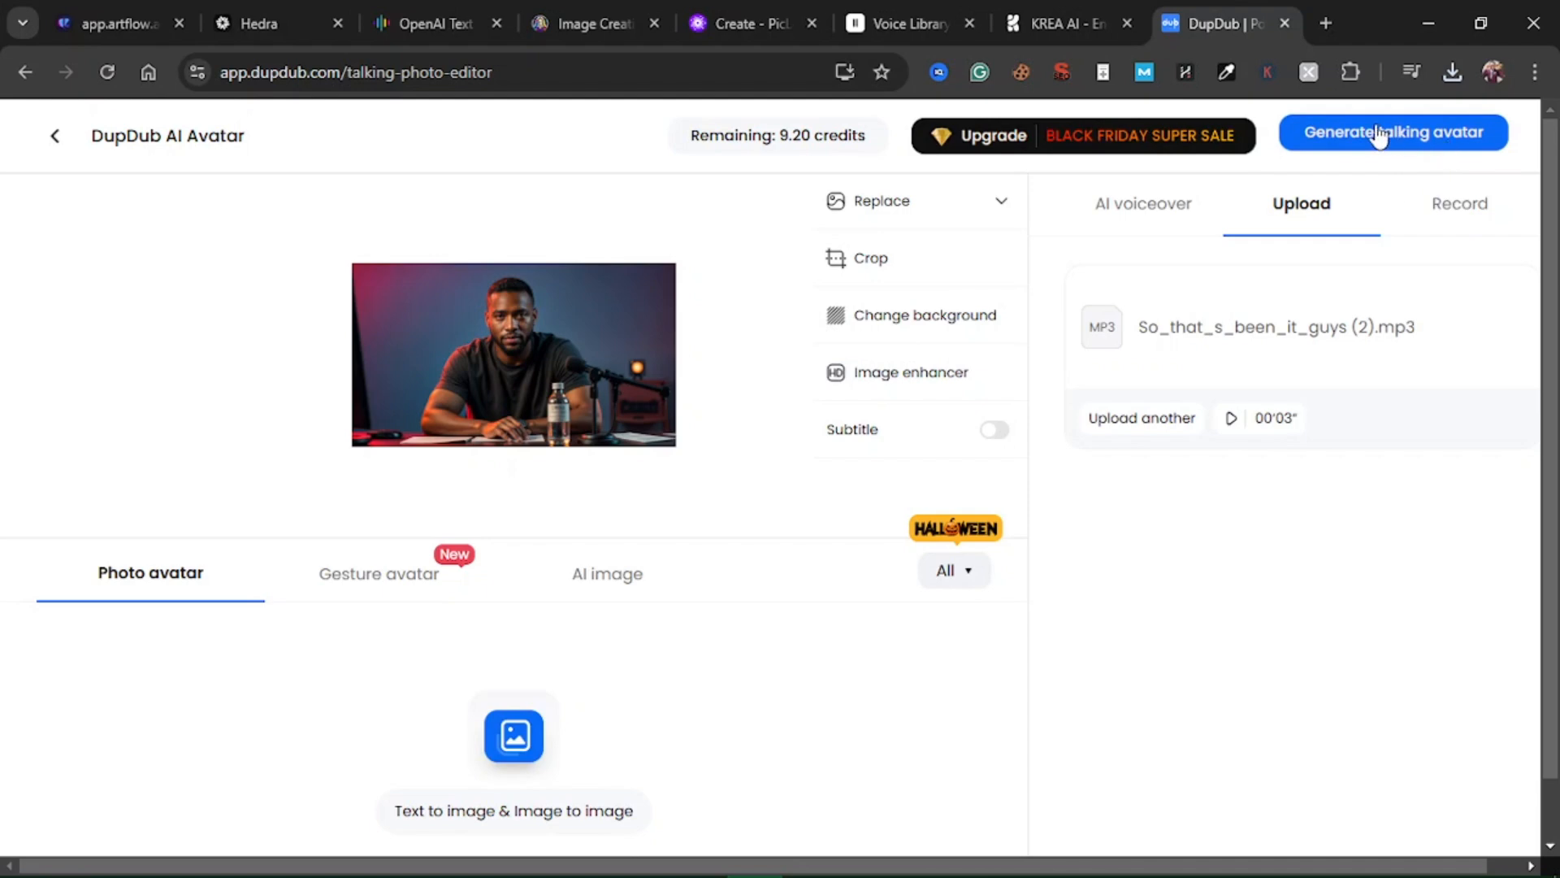
- Generate the talking avatar video from the bearded man's portrait and the uploaded audio, keeping the DupDub watermark
click(1412, 137)
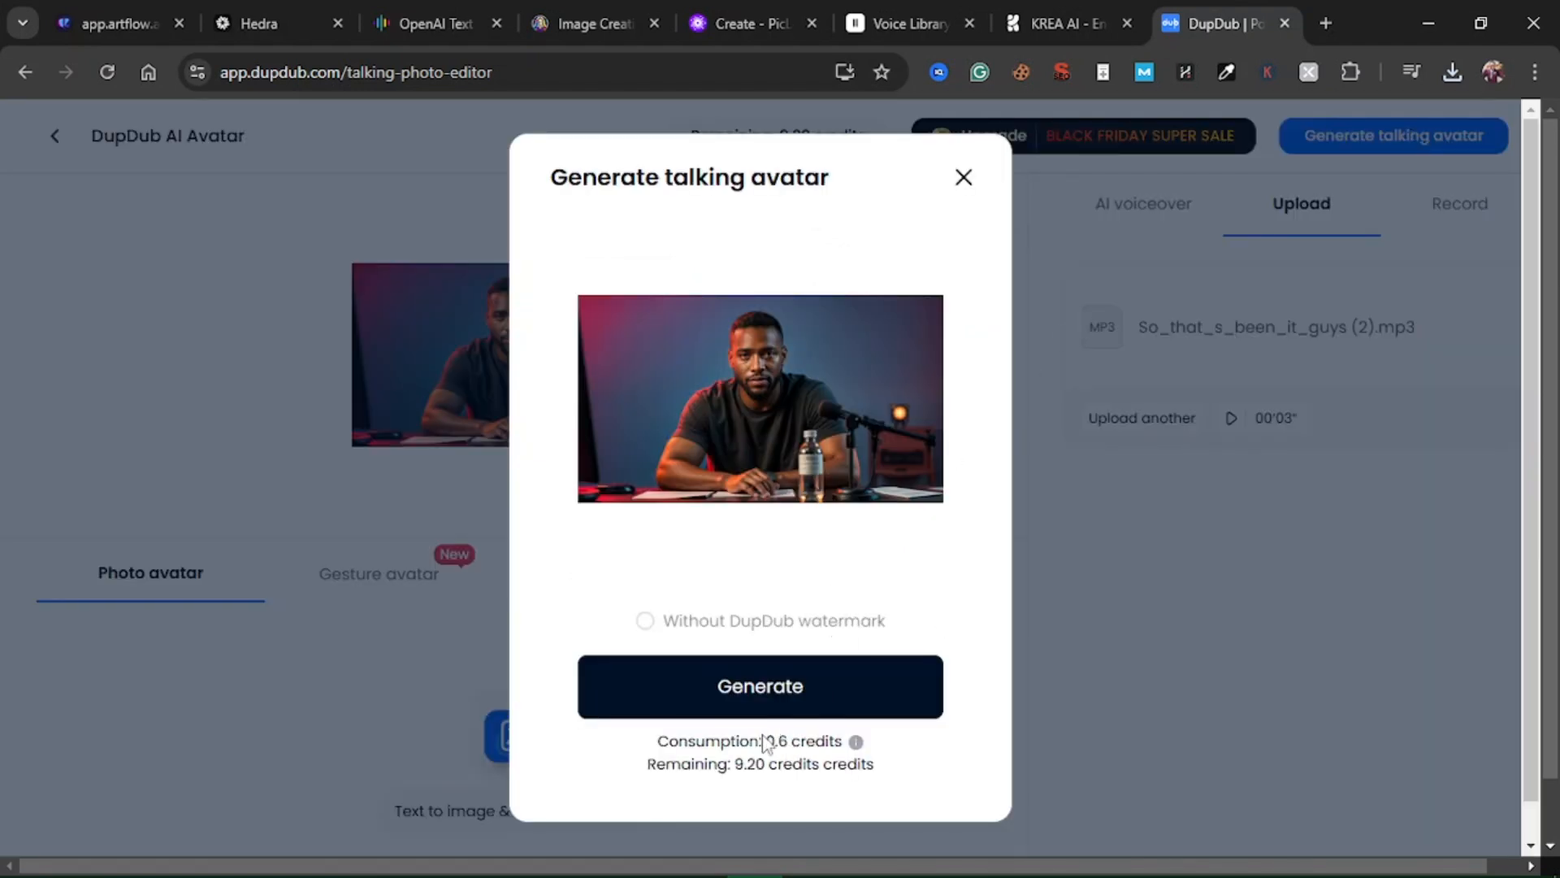
mouse_move(855, 743)
click(749, 687)
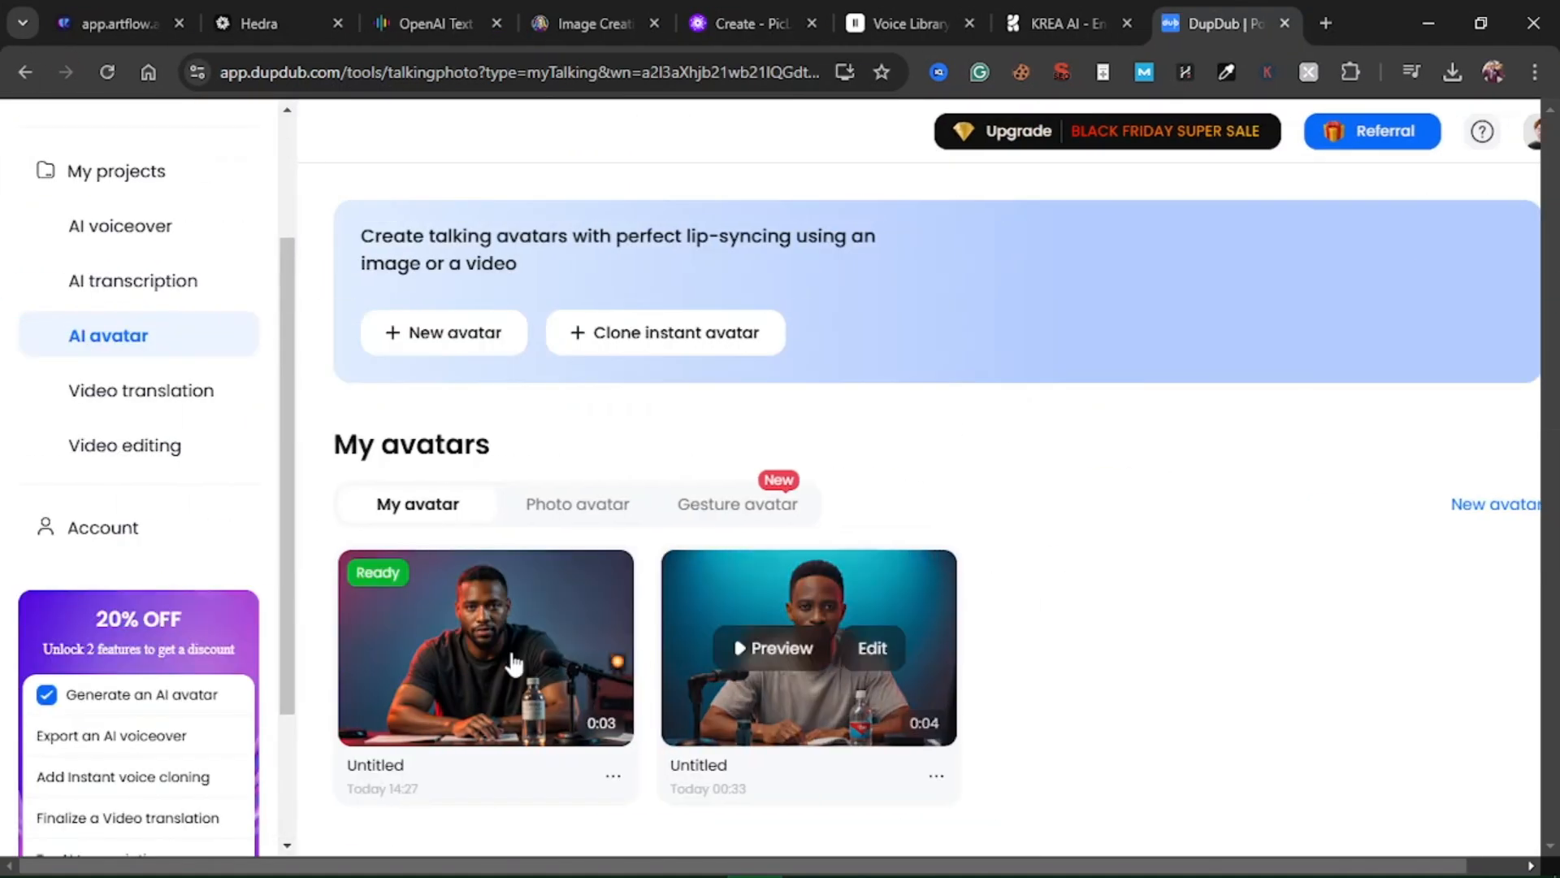
- Preview the newly generated 0:03 avatar video and replay it in full screen
mouse_move(524, 723)
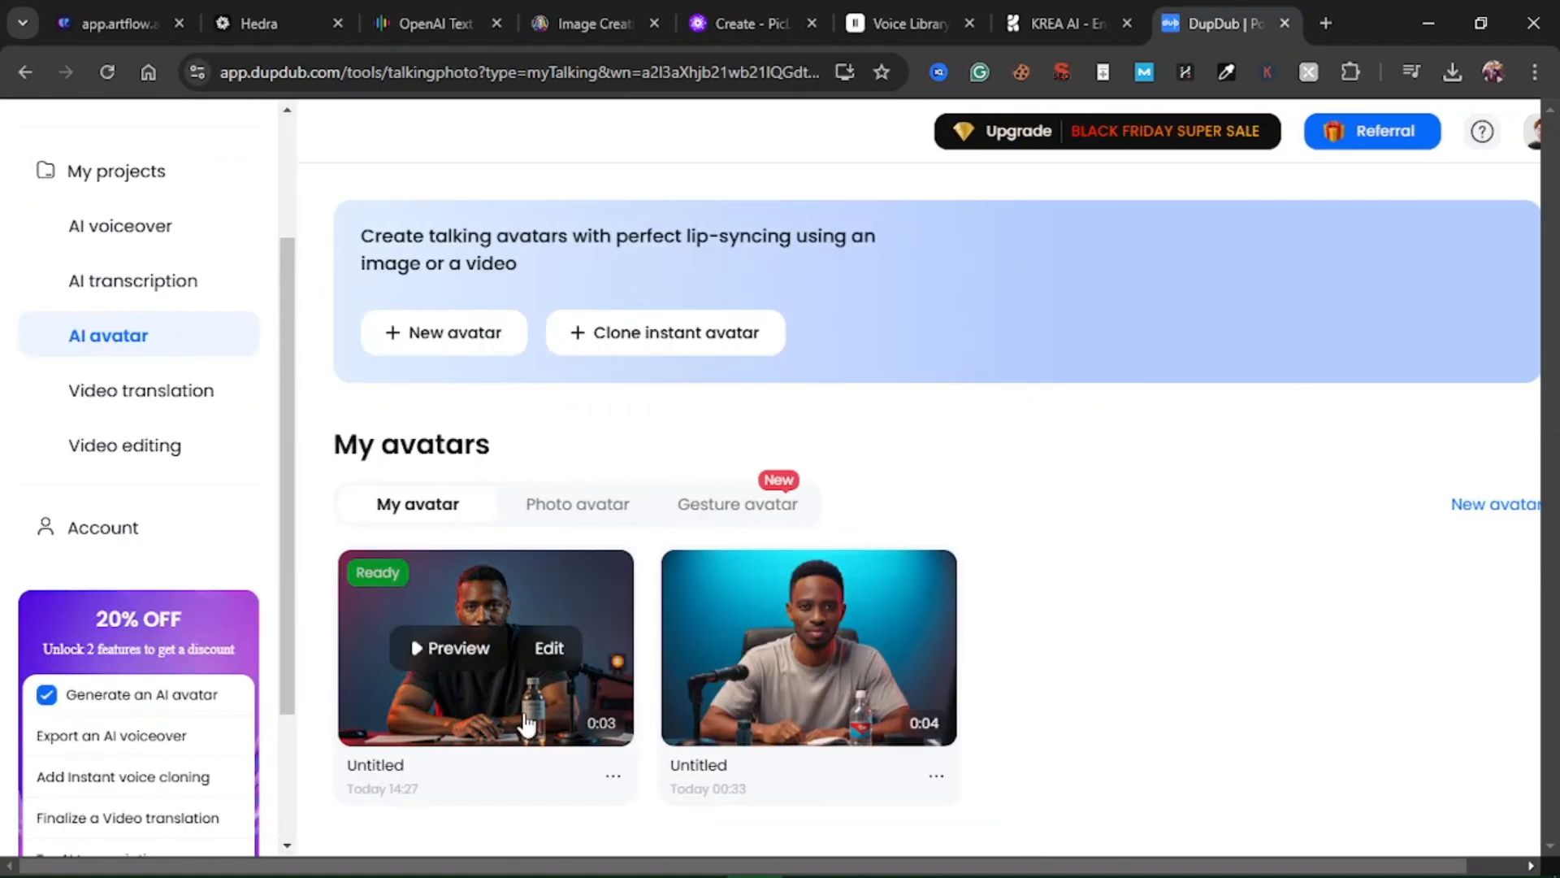
click(448, 650)
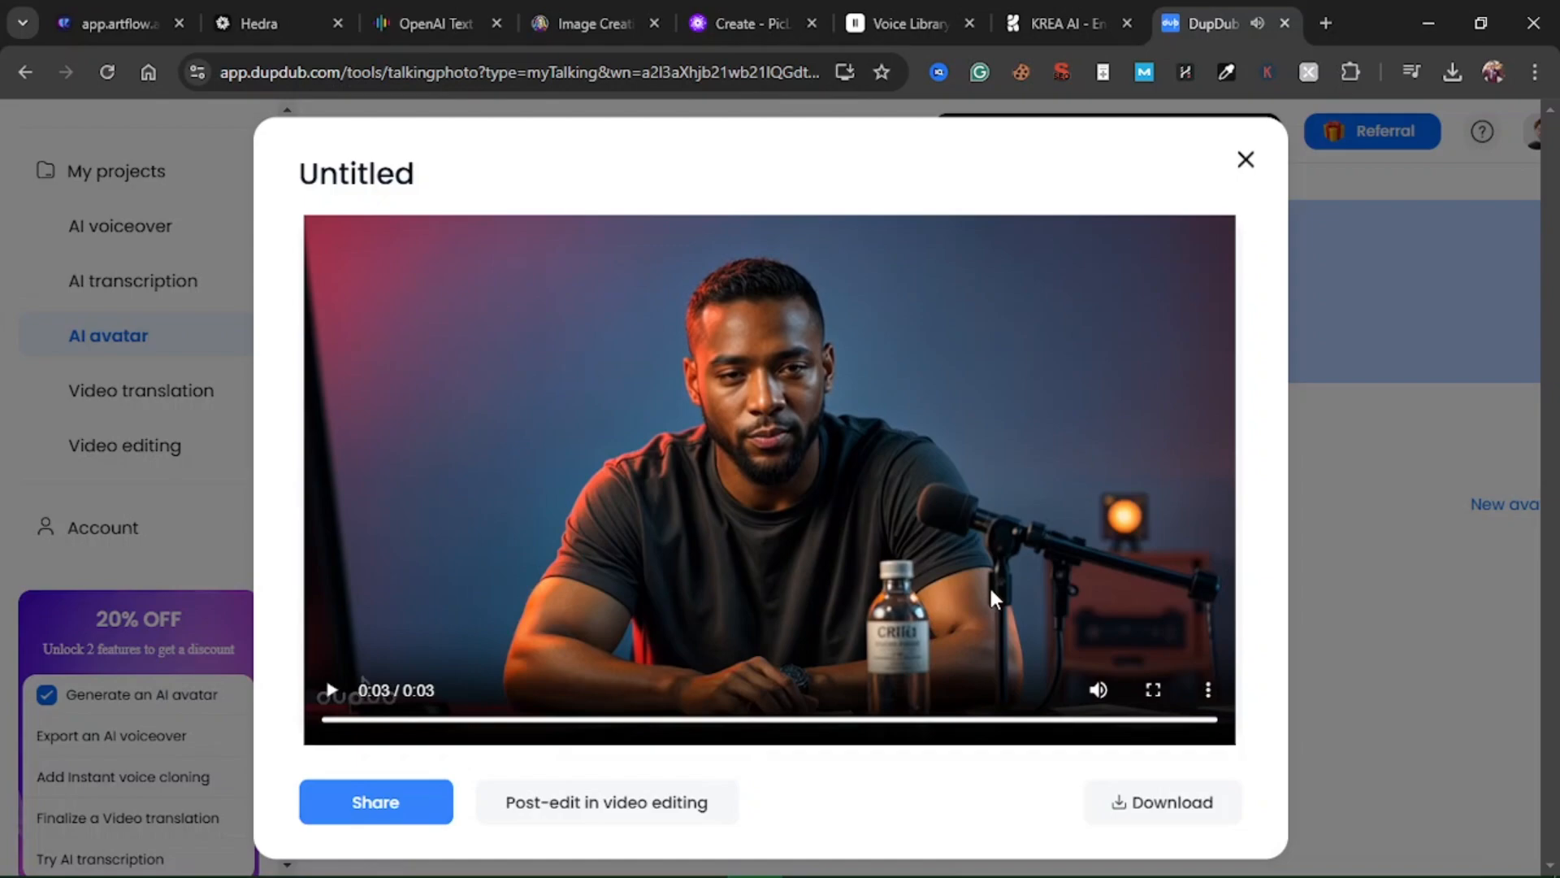
click(1155, 690)
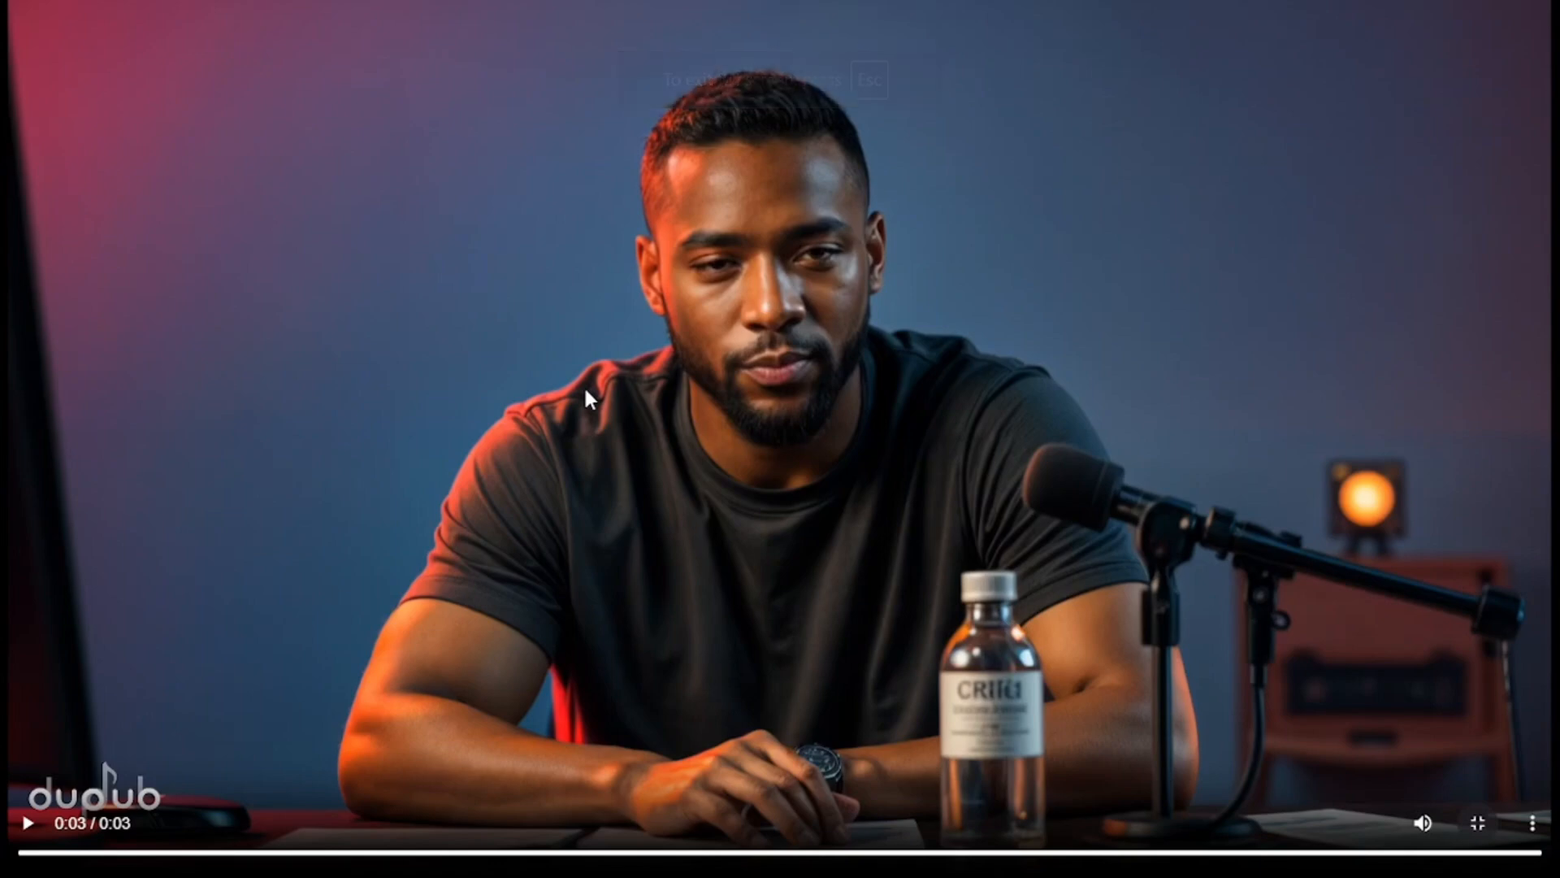
click(29, 824)
key(Escape)
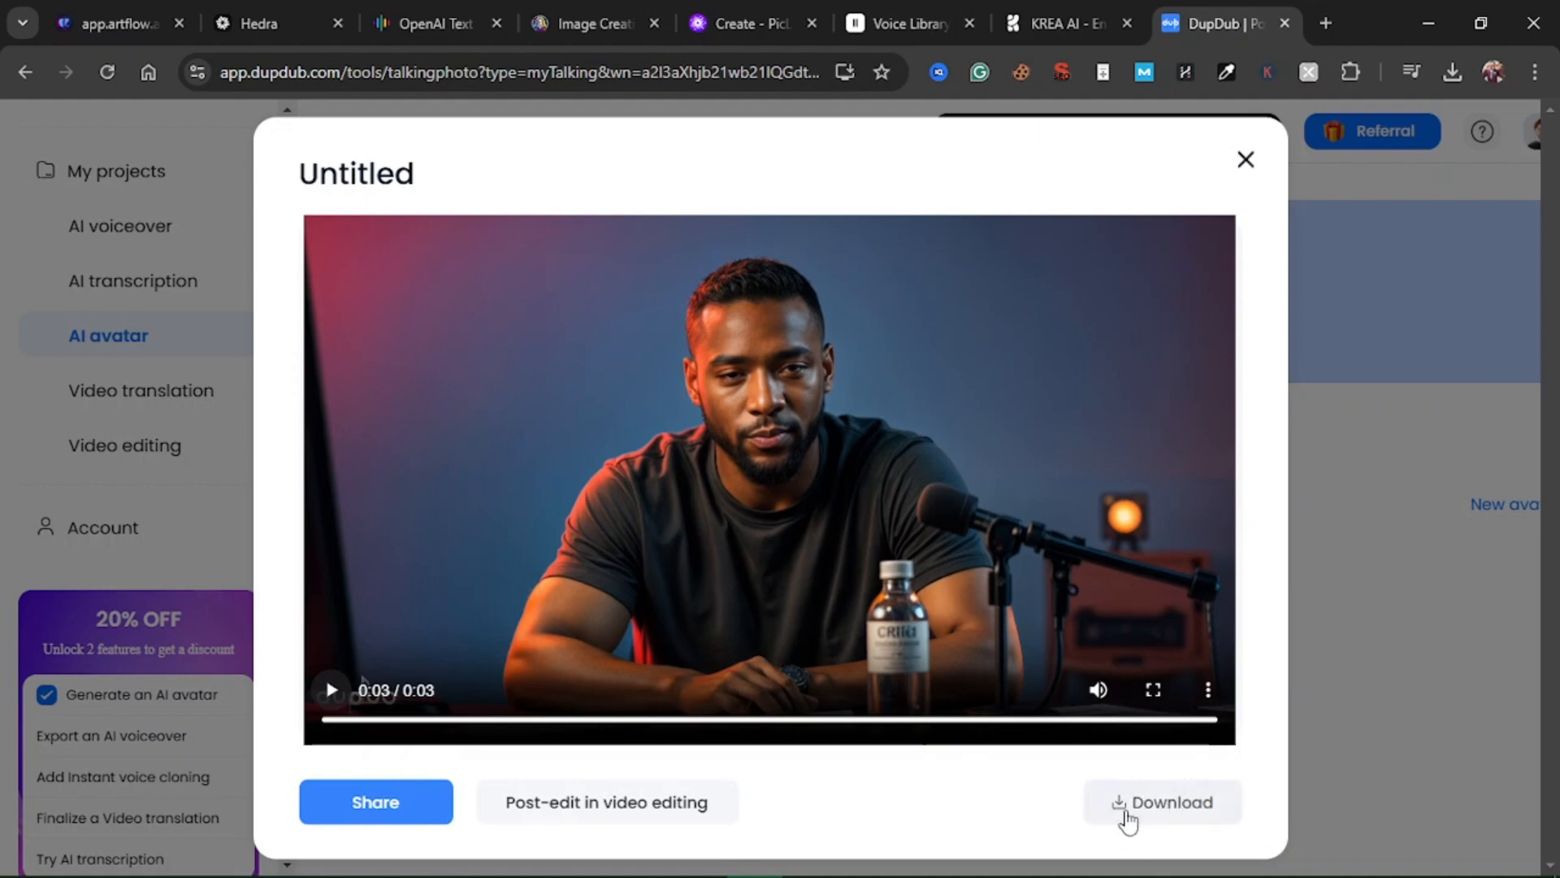
- Download the avatar video as Untitled.mp4, inspect its watermark in full screen, and close the preview
click(1152, 821)
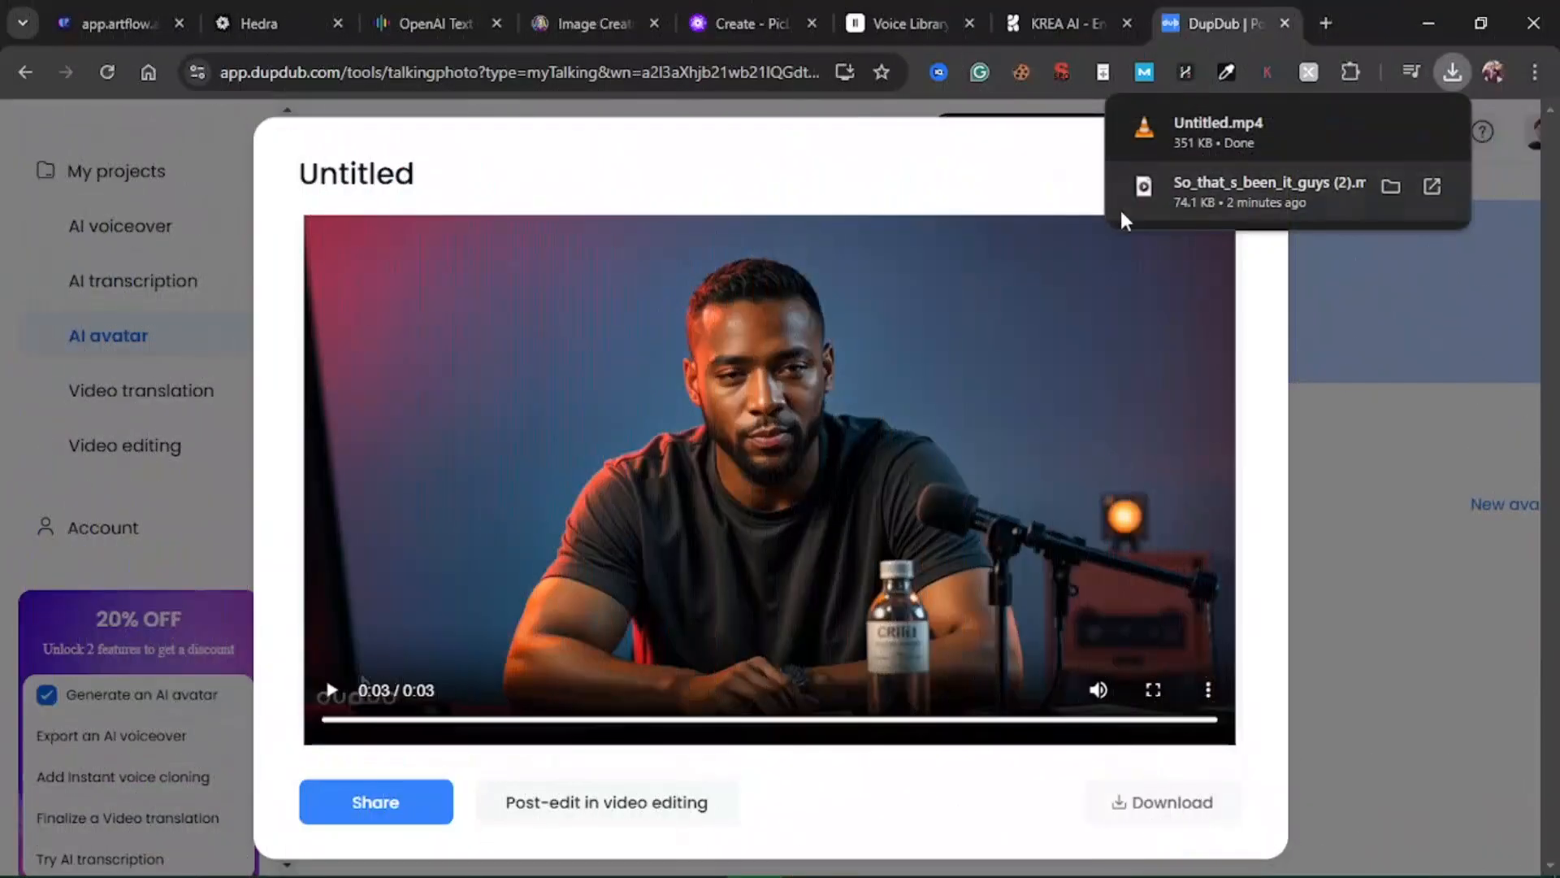
click(970, 193)
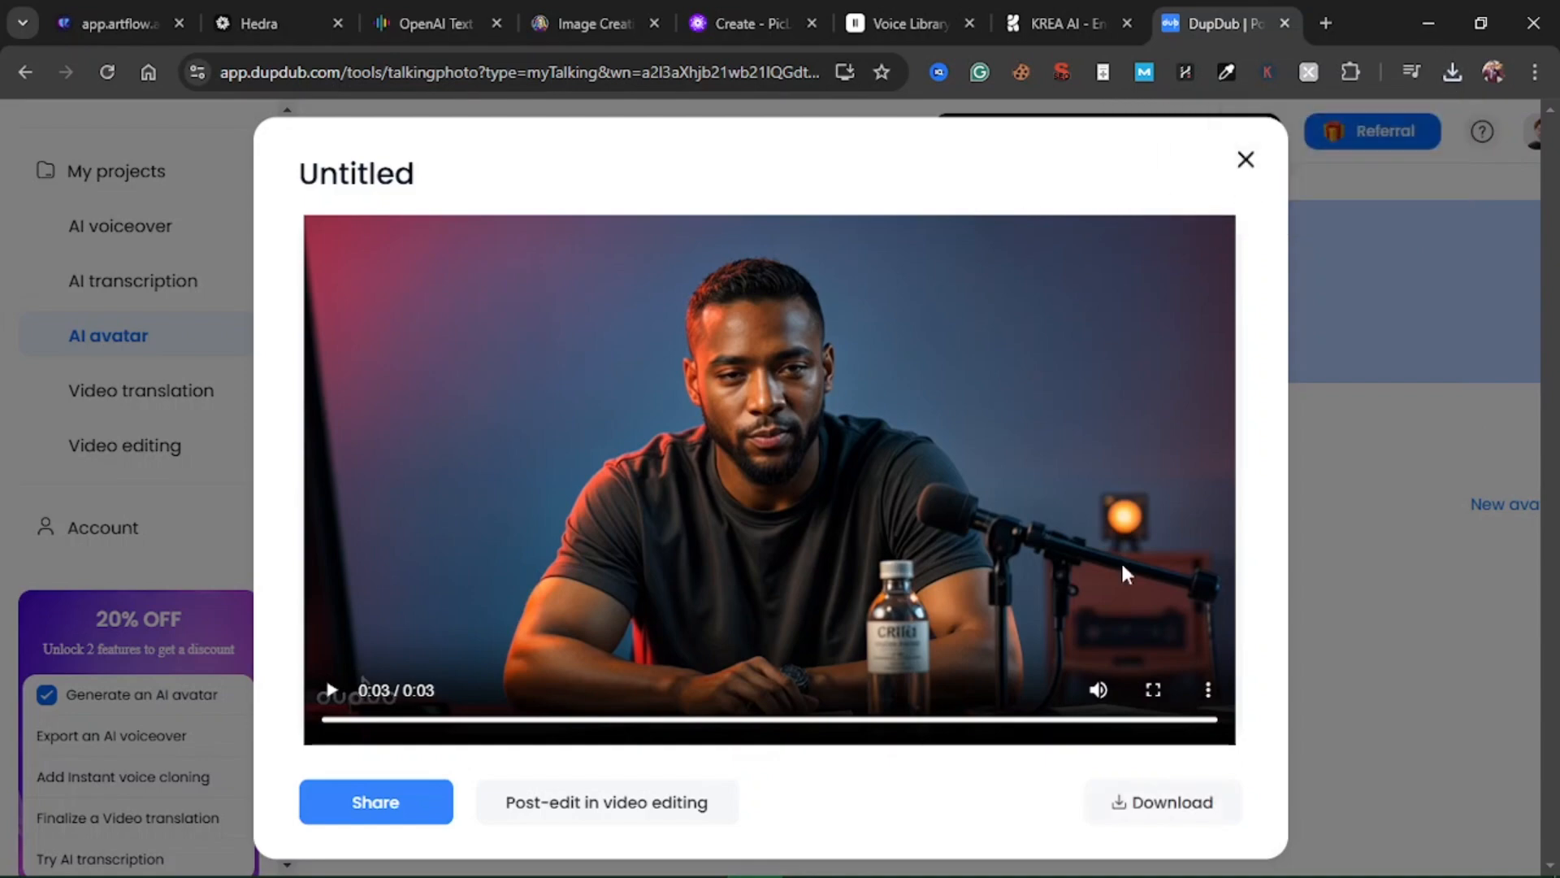
click(1154, 690)
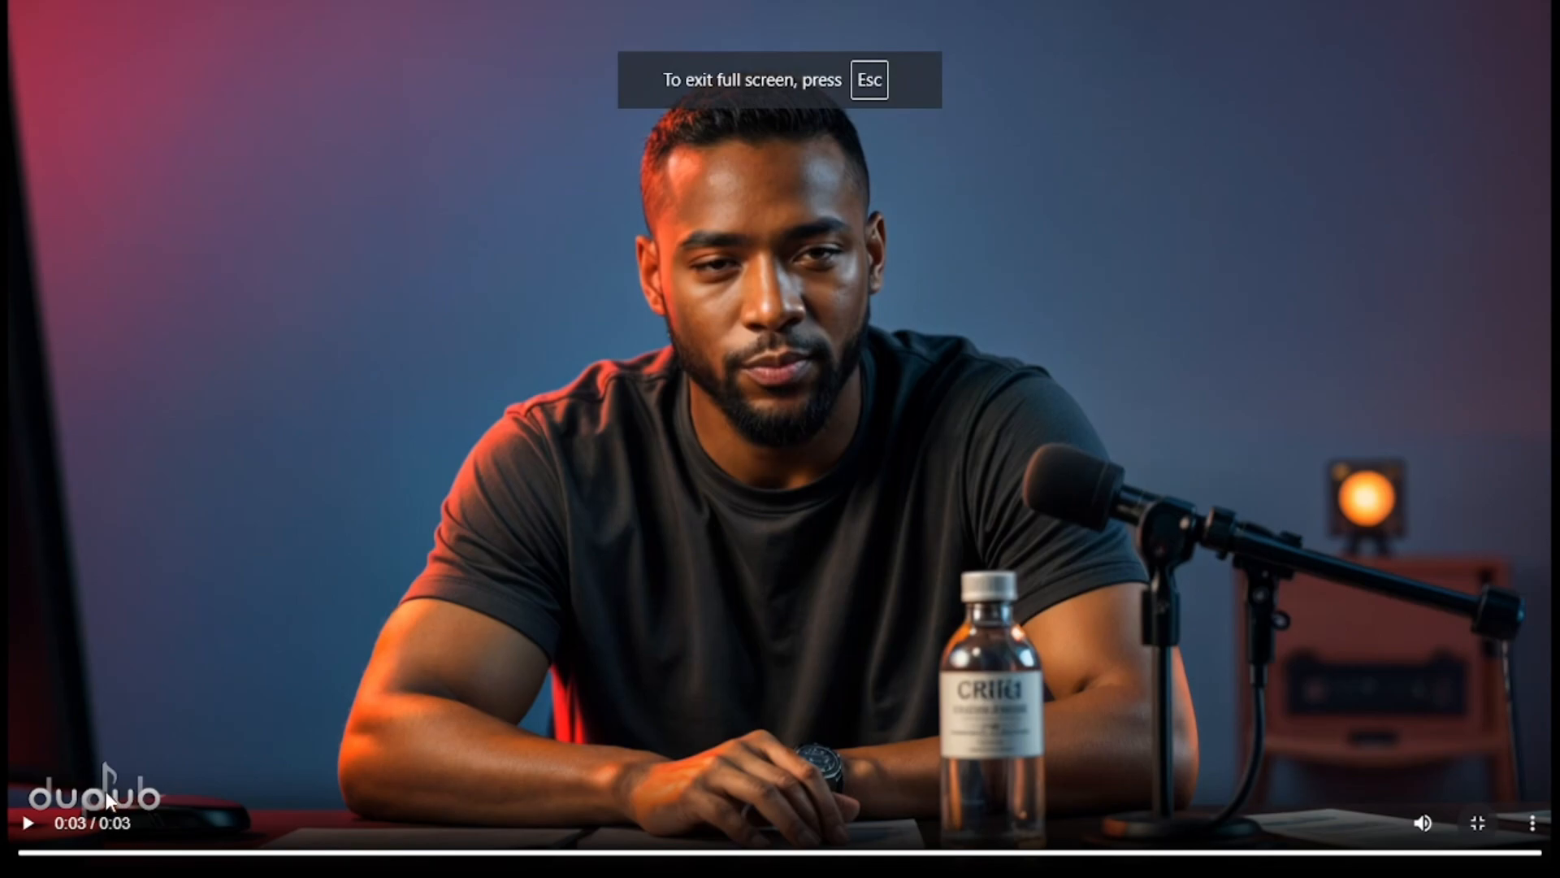
key(Escape)
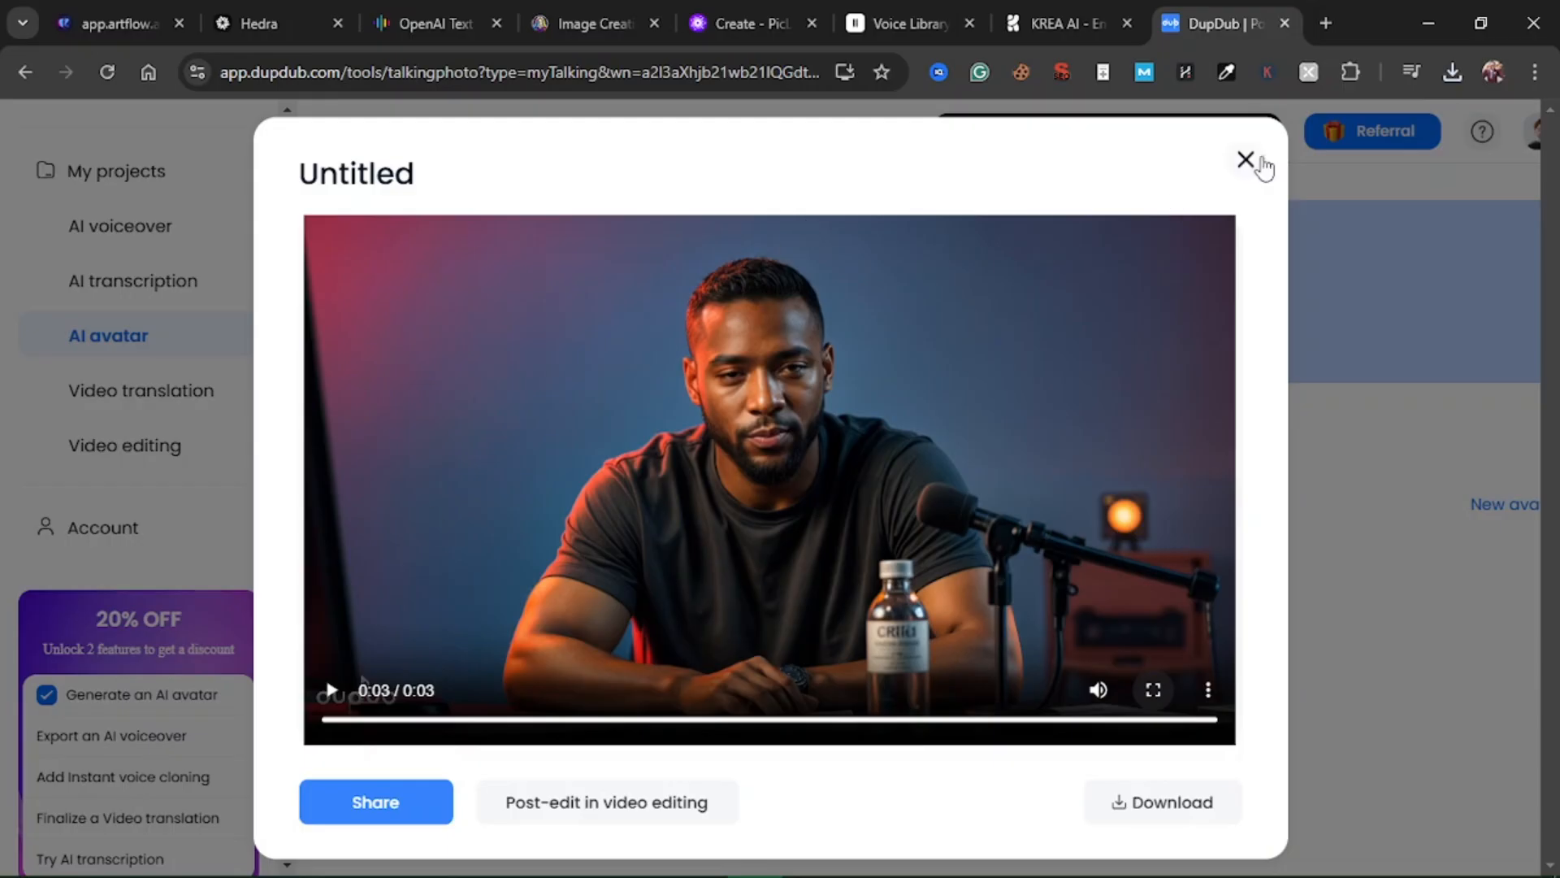
click(1245, 159)
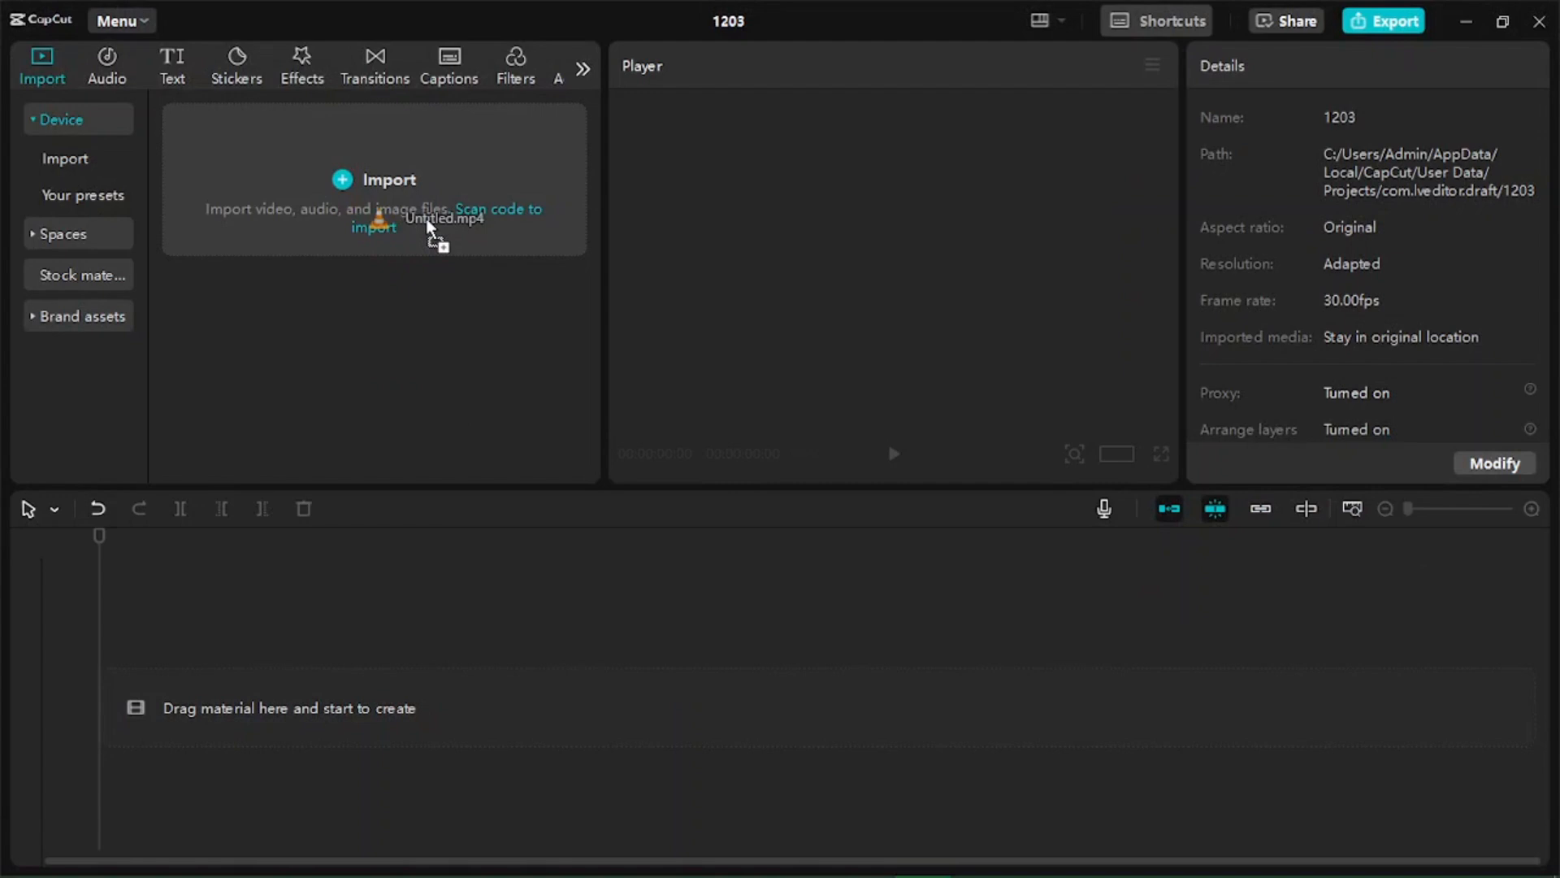
drag(428, 227, 428, 224)
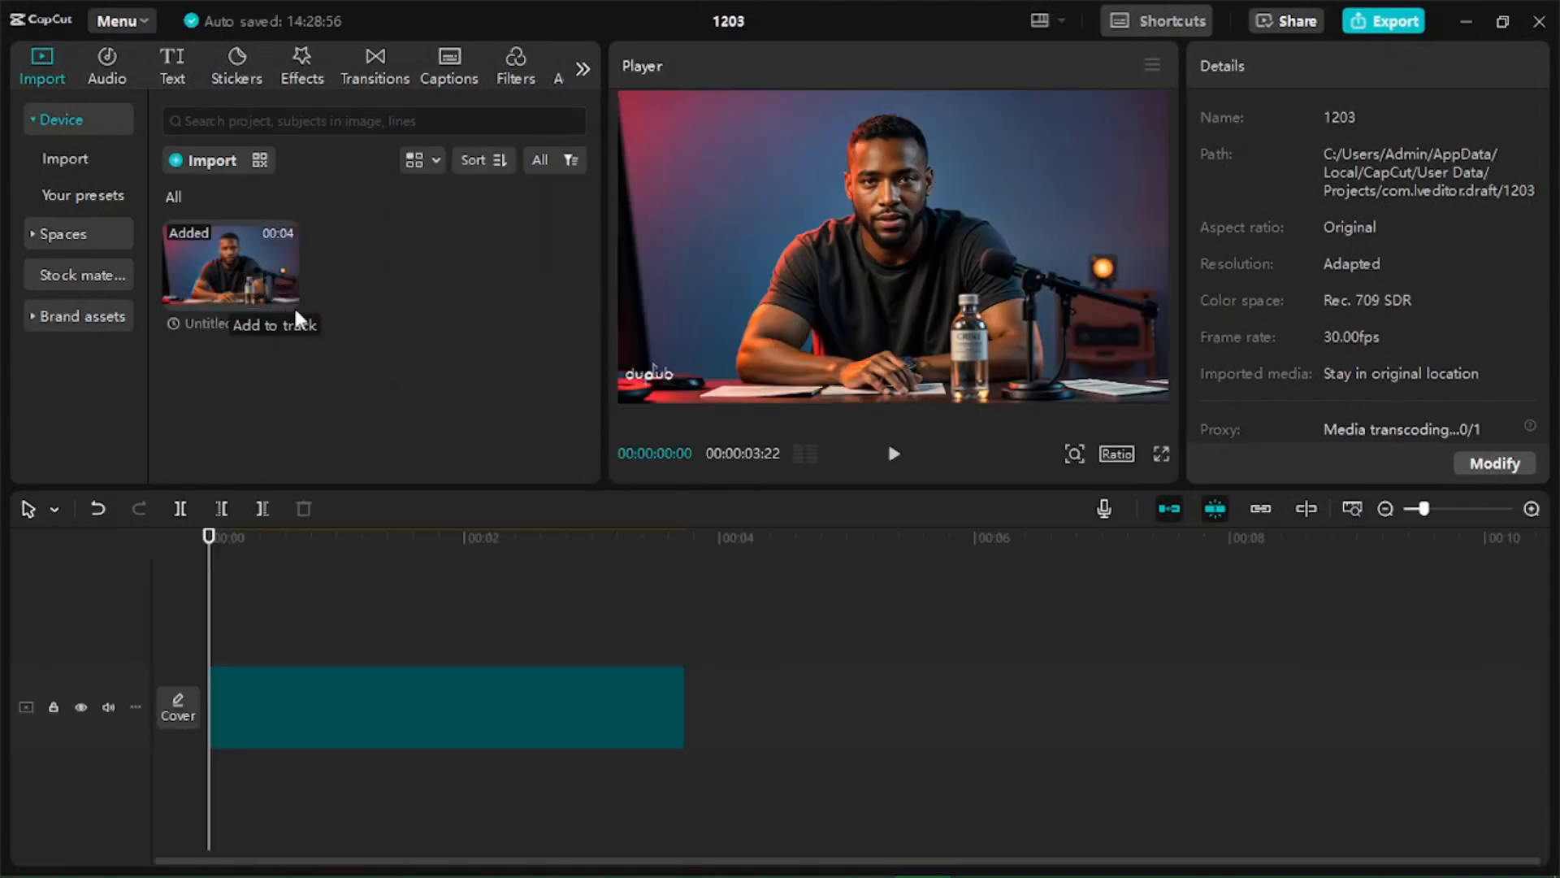
click(642, 378)
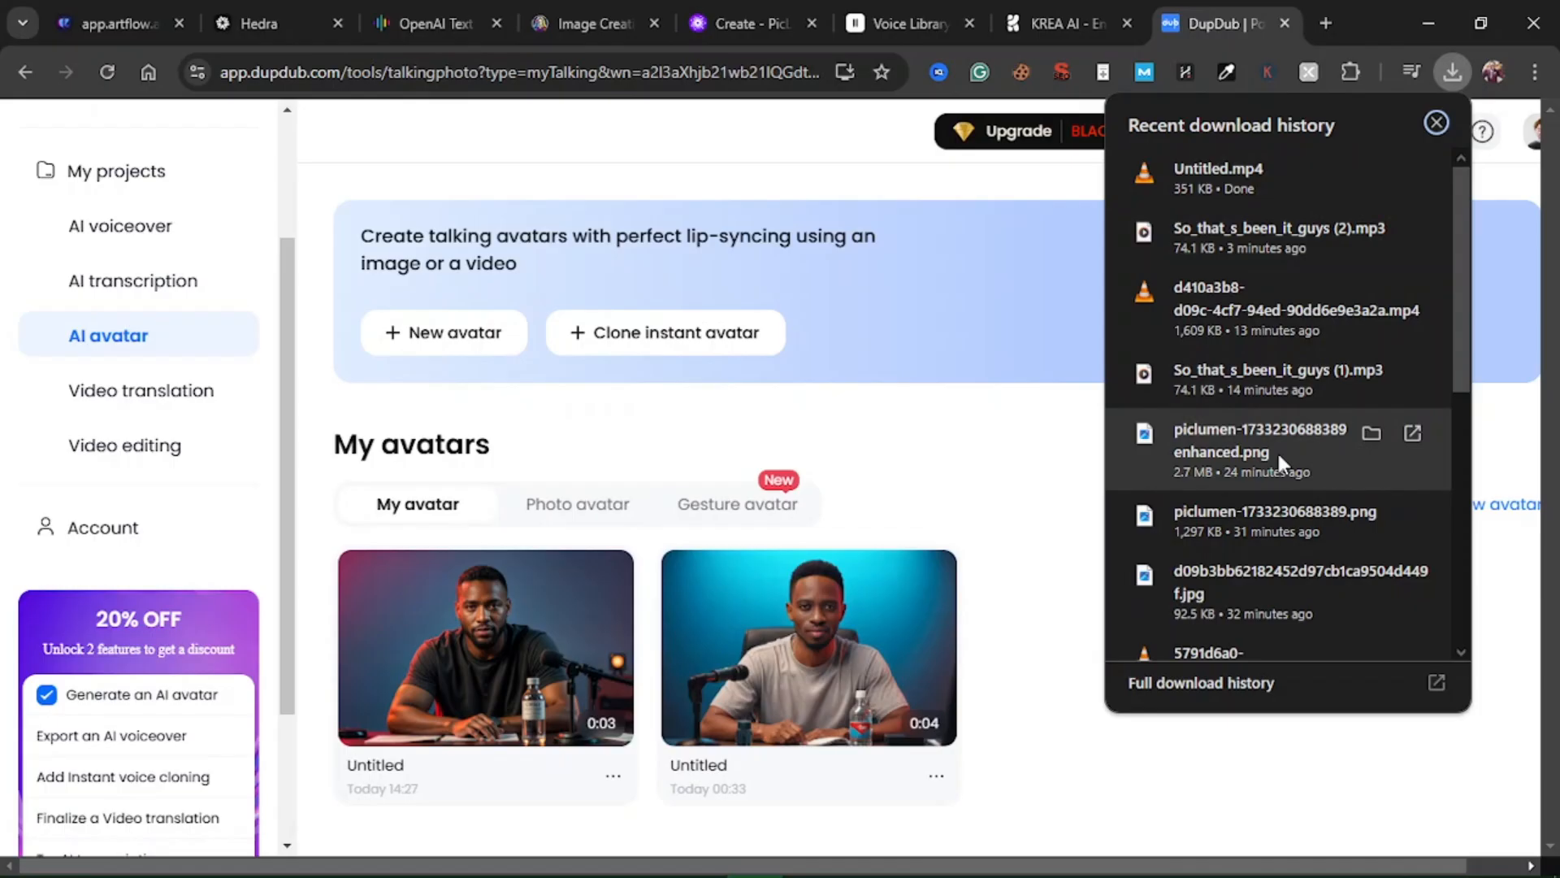
drag(1276, 450, 432, 376)
drag(370, 264, 221, 643)
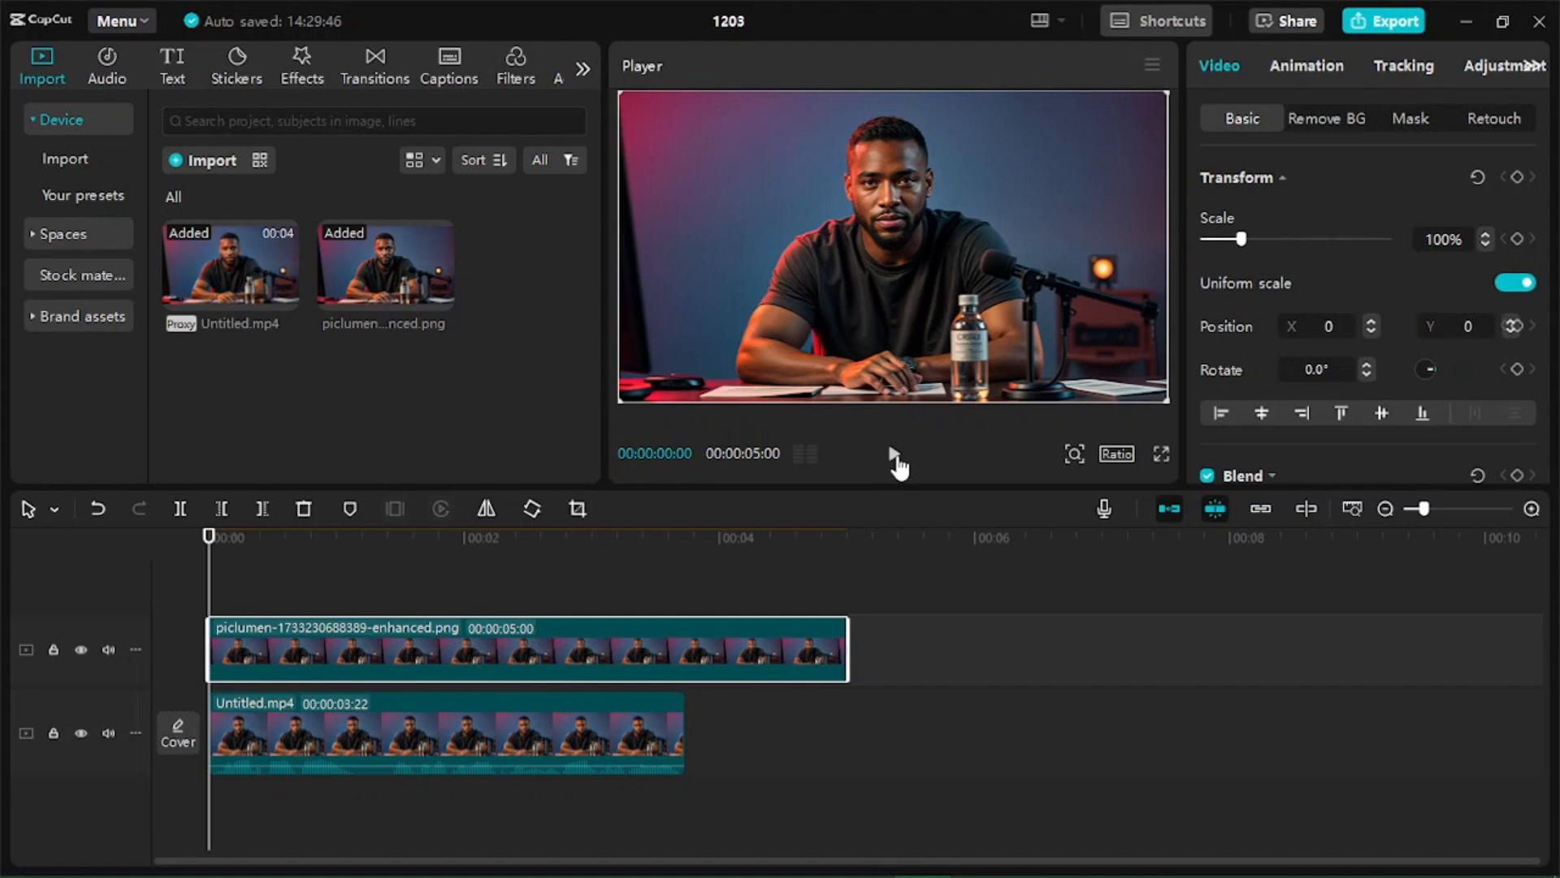
- Play the stacked clips briefly, return to the start, and trim the image clip to 00:00:03:22 to match the video's length
click(894, 455)
click(895, 457)
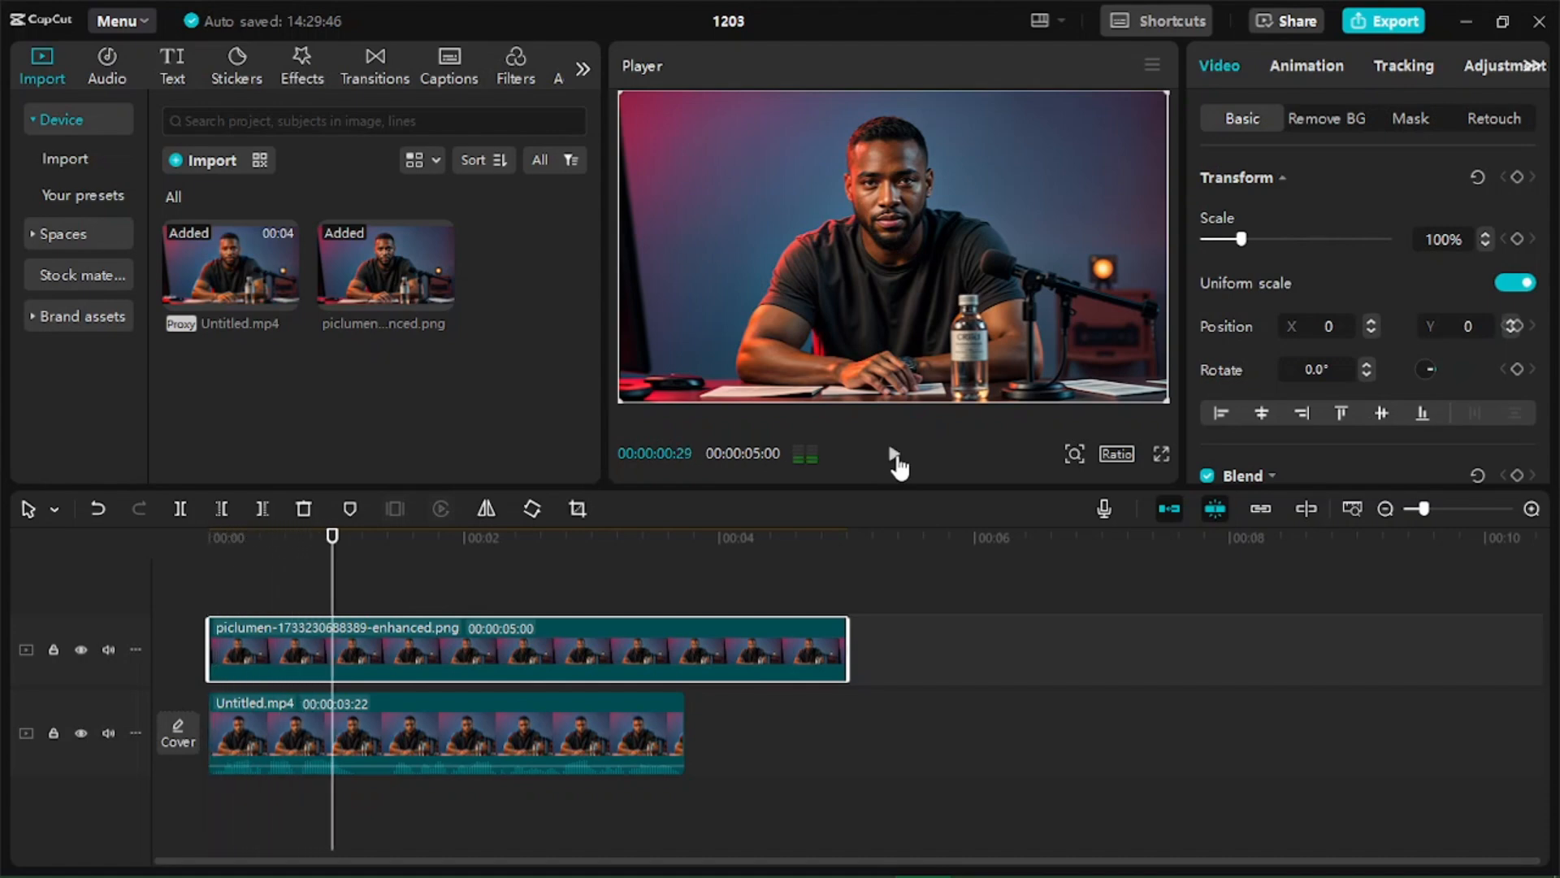
drag(333, 546, 194, 564)
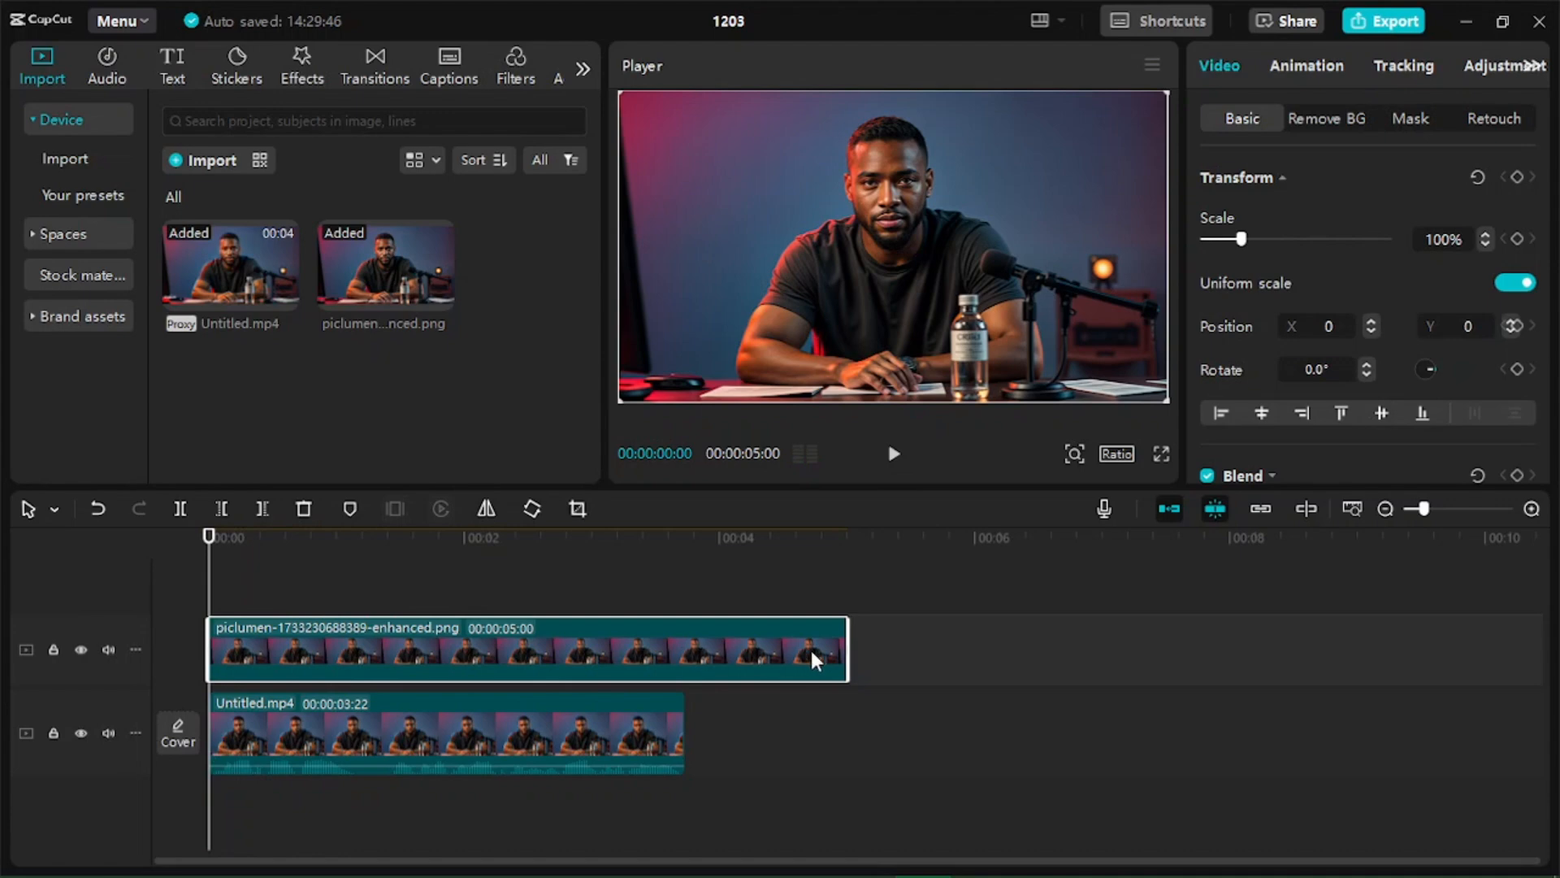
drag(847, 650, 685, 668)
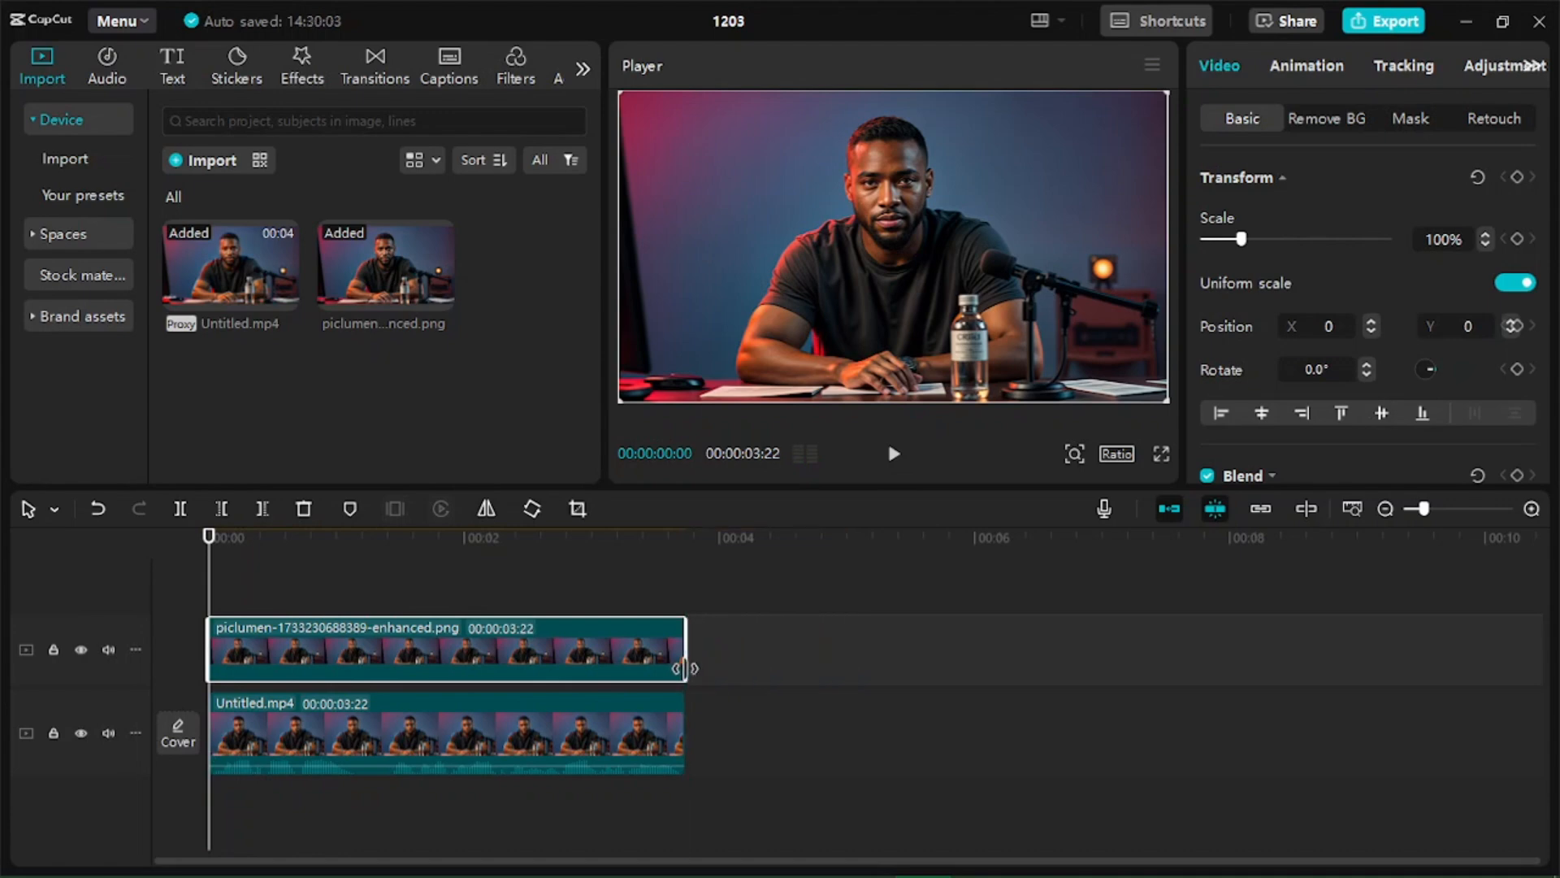
- Apply a Rectangle mask to the image clip, shrink and move it over the DupDub watermark in the lower-left corner, and check a frame at 00:00:00:24
click(1410, 118)
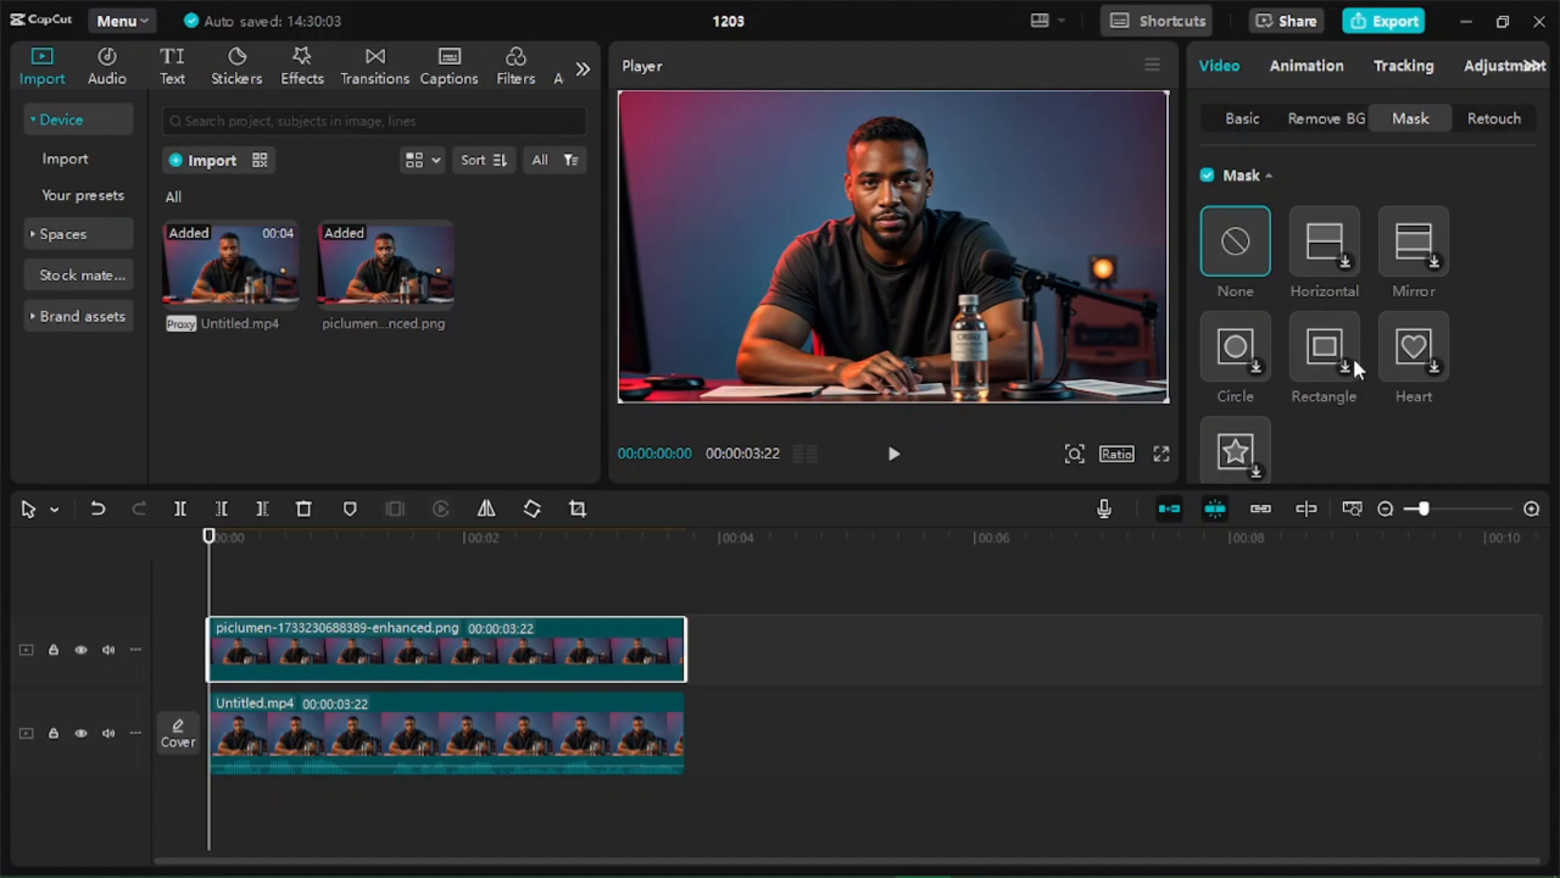
click(1345, 381)
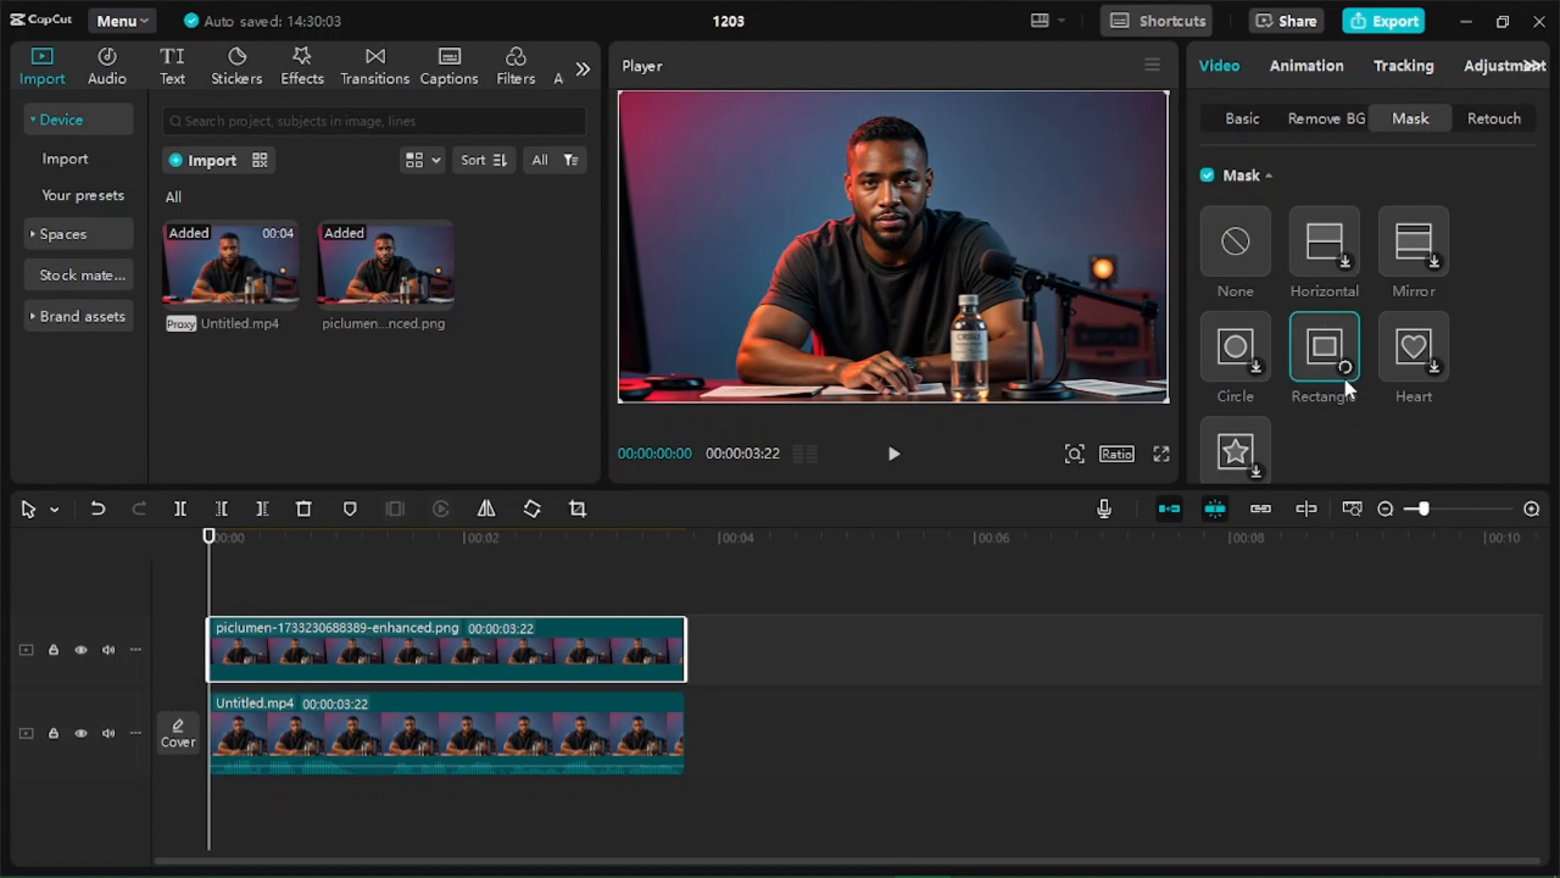
drag(848, 274, 724, 348)
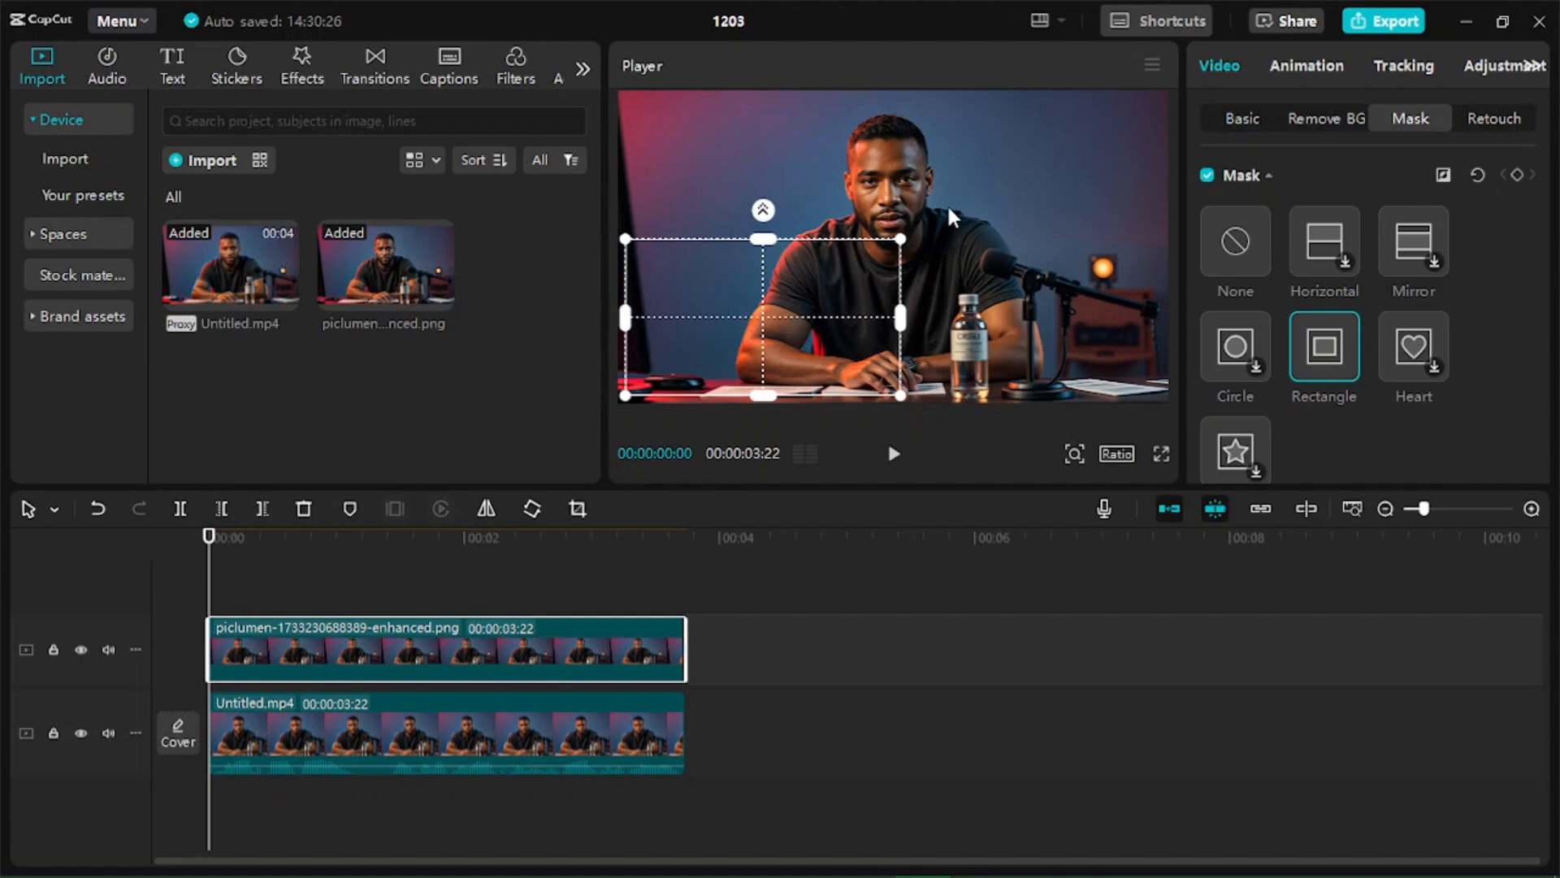
drag(902, 240, 757, 279)
drag(701, 321, 692, 366)
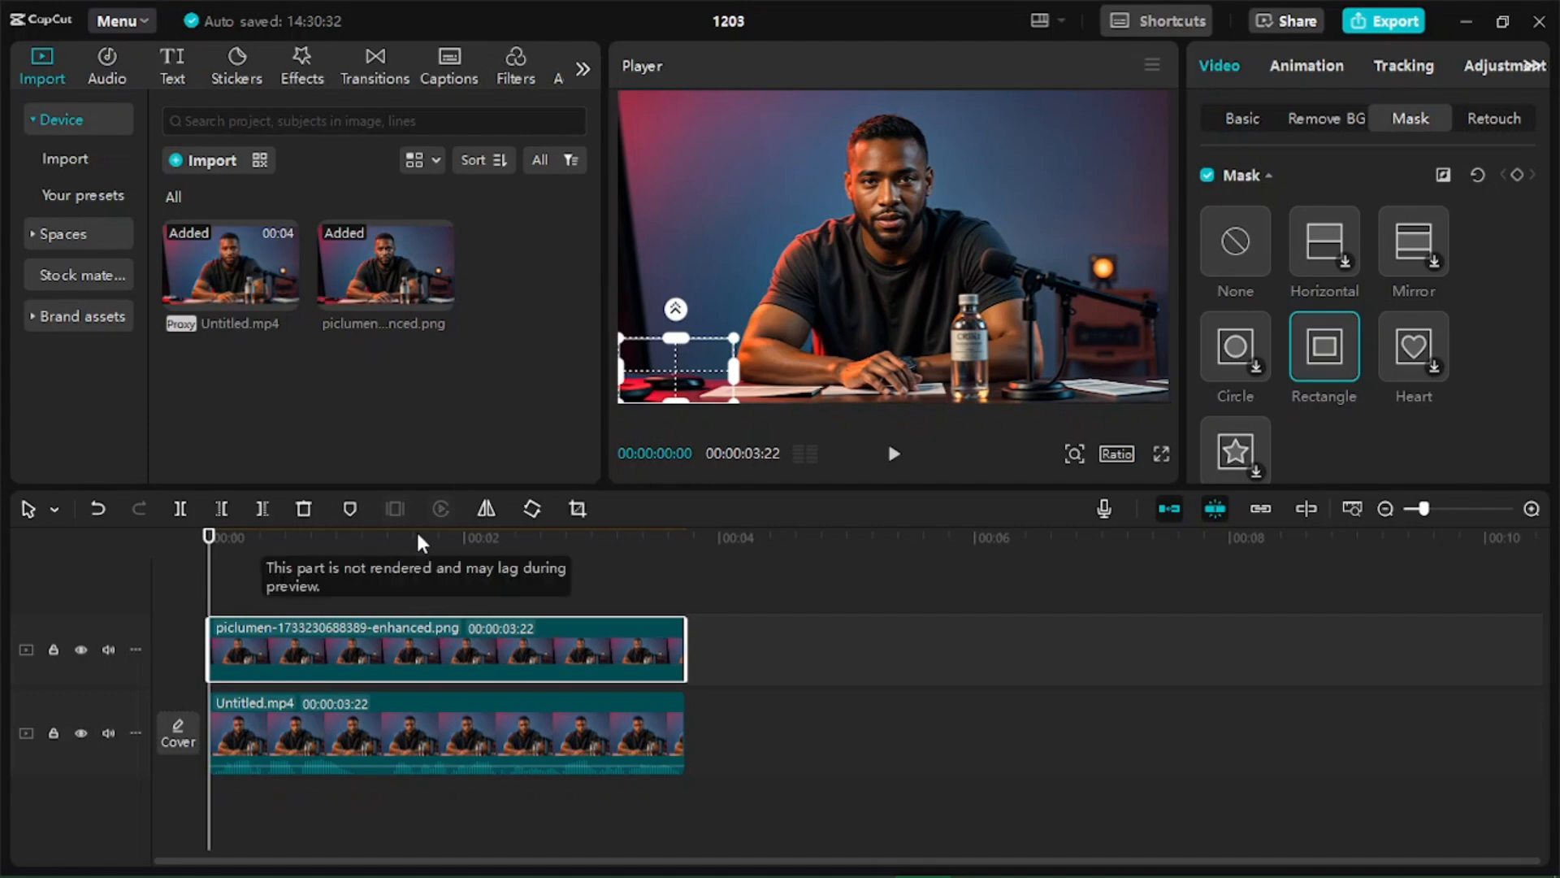
click(313, 592)
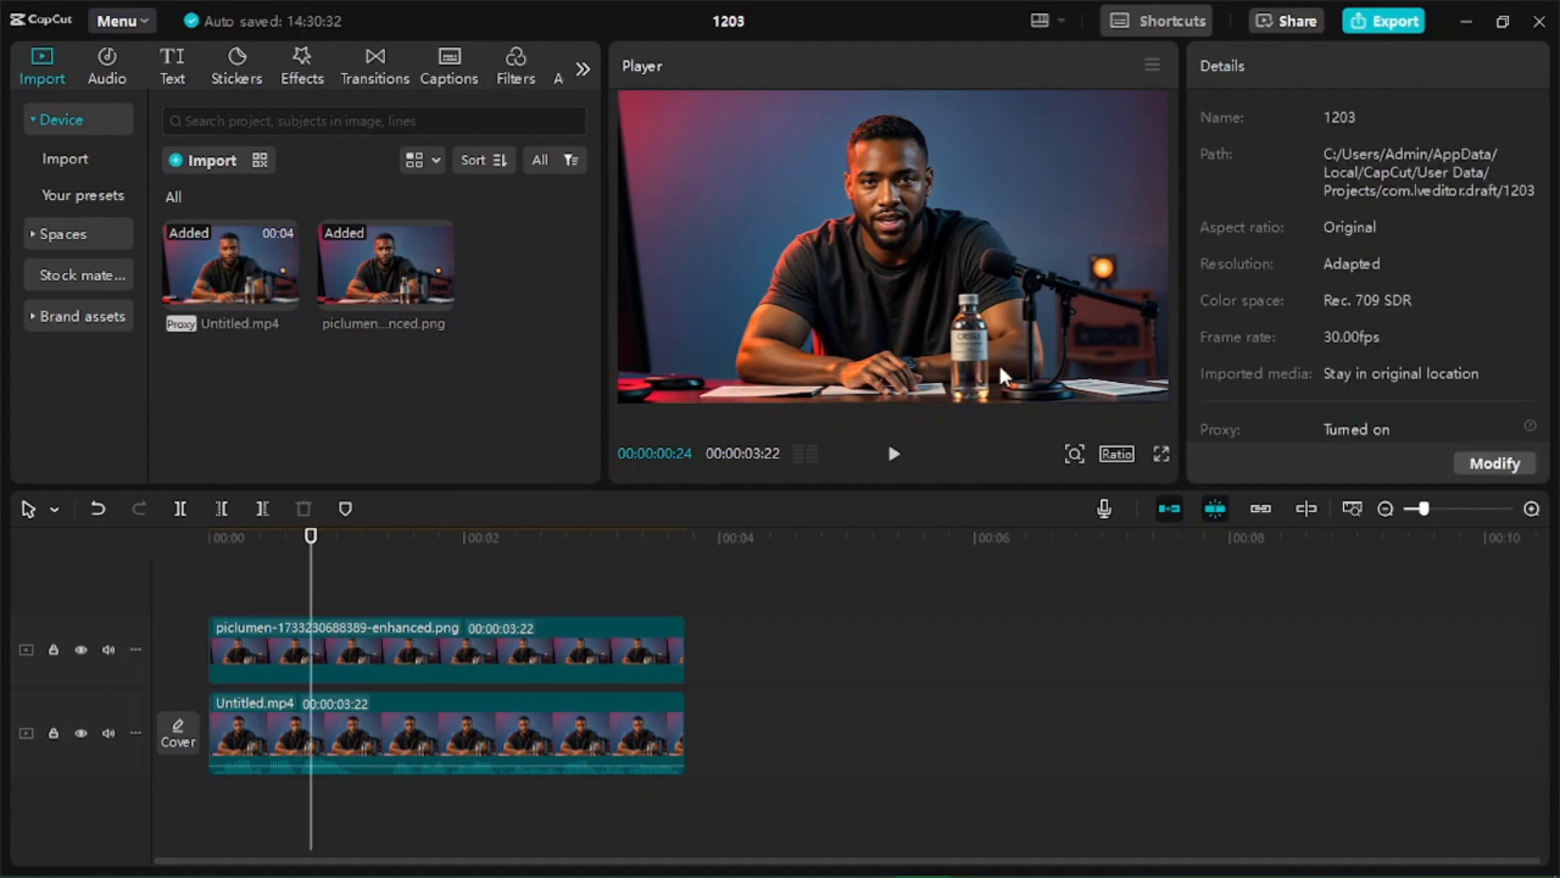
- Preview the masked clips briefly, replay them from the start in full screen to check the watermark area, and return the playhead to the start
click(893, 453)
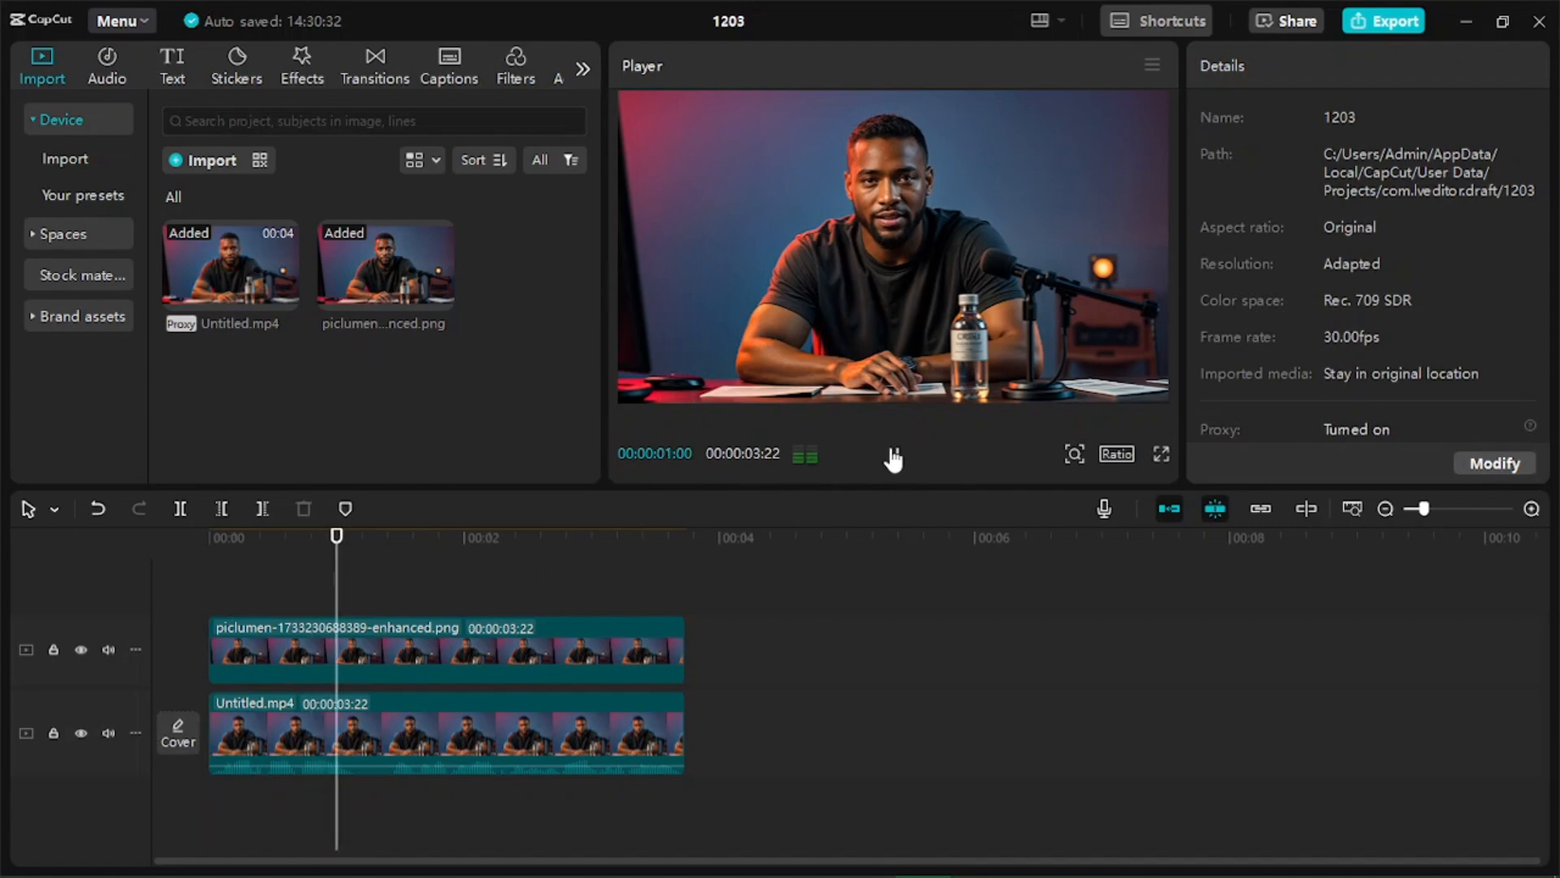
click(893, 453)
drag(382, 537, 120, 535)
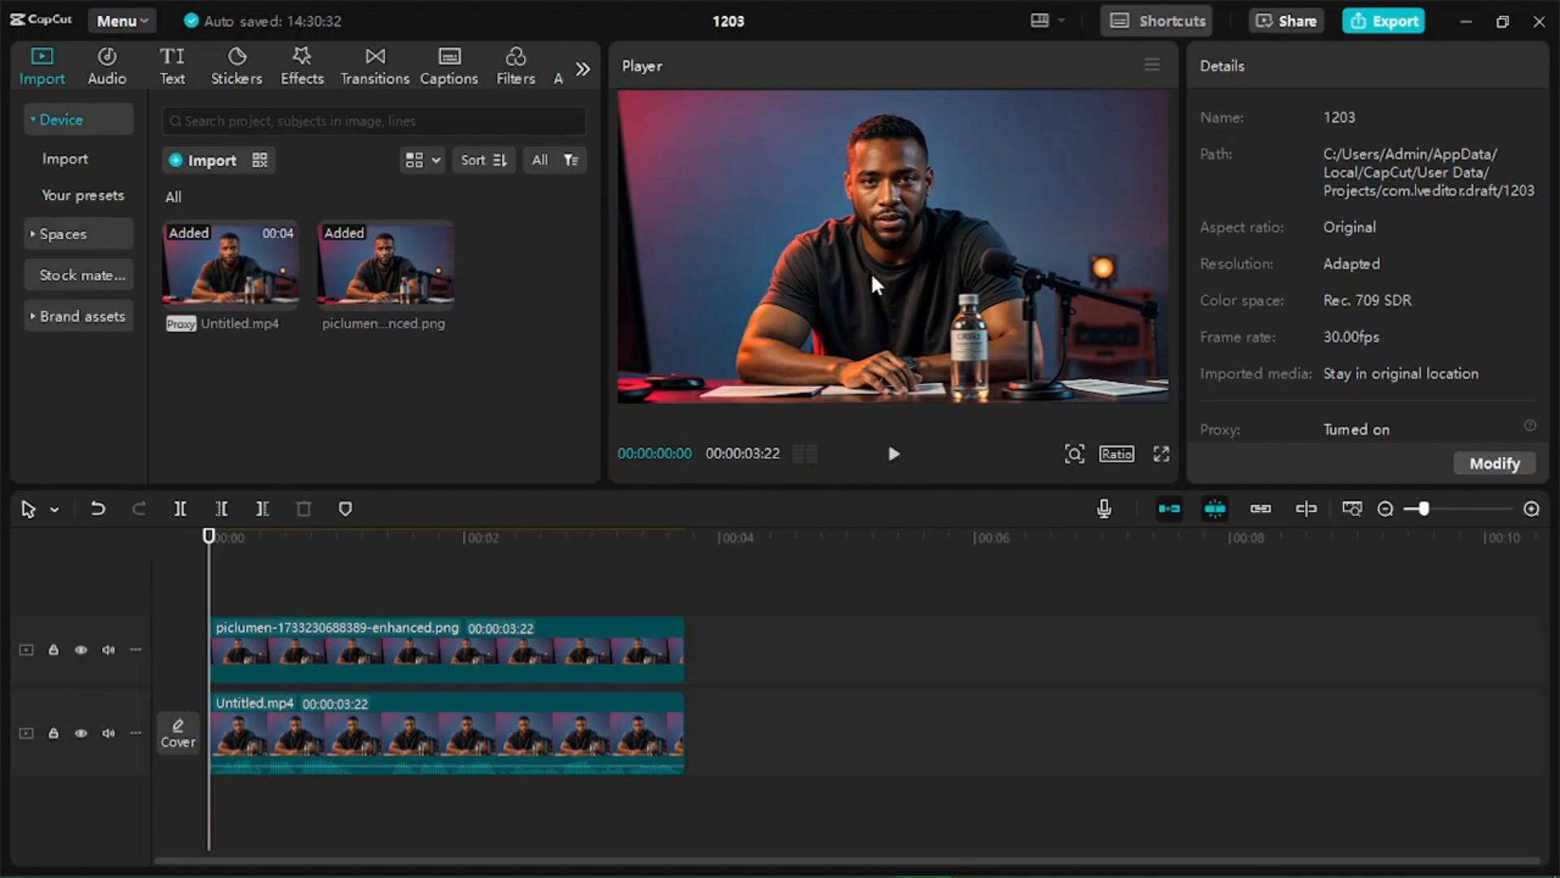
click(1161, 453)
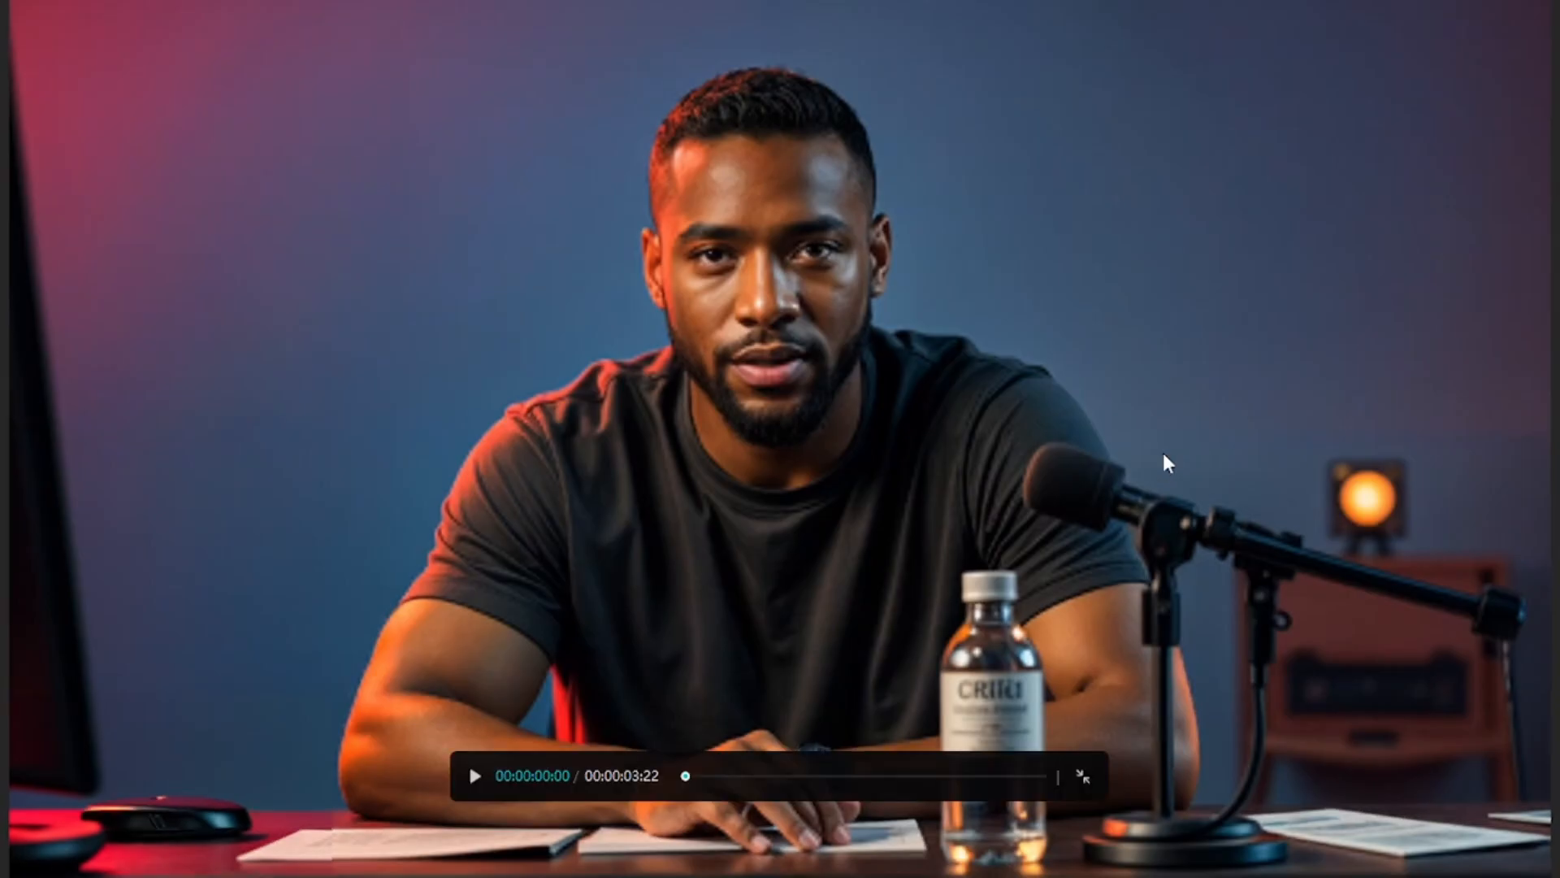
click(471, 782)
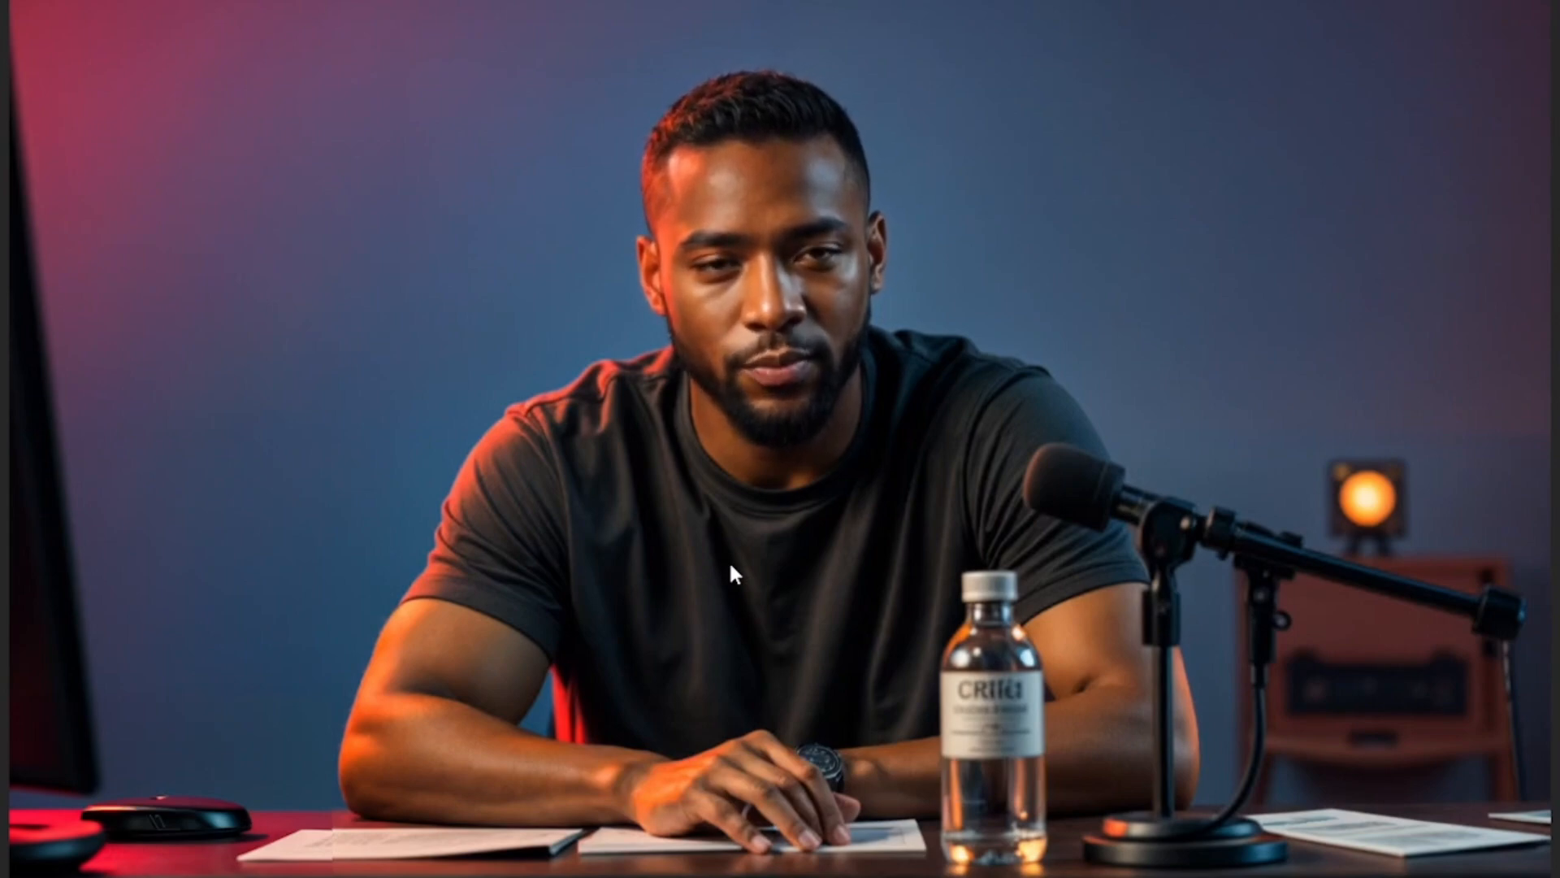
key(Escape)
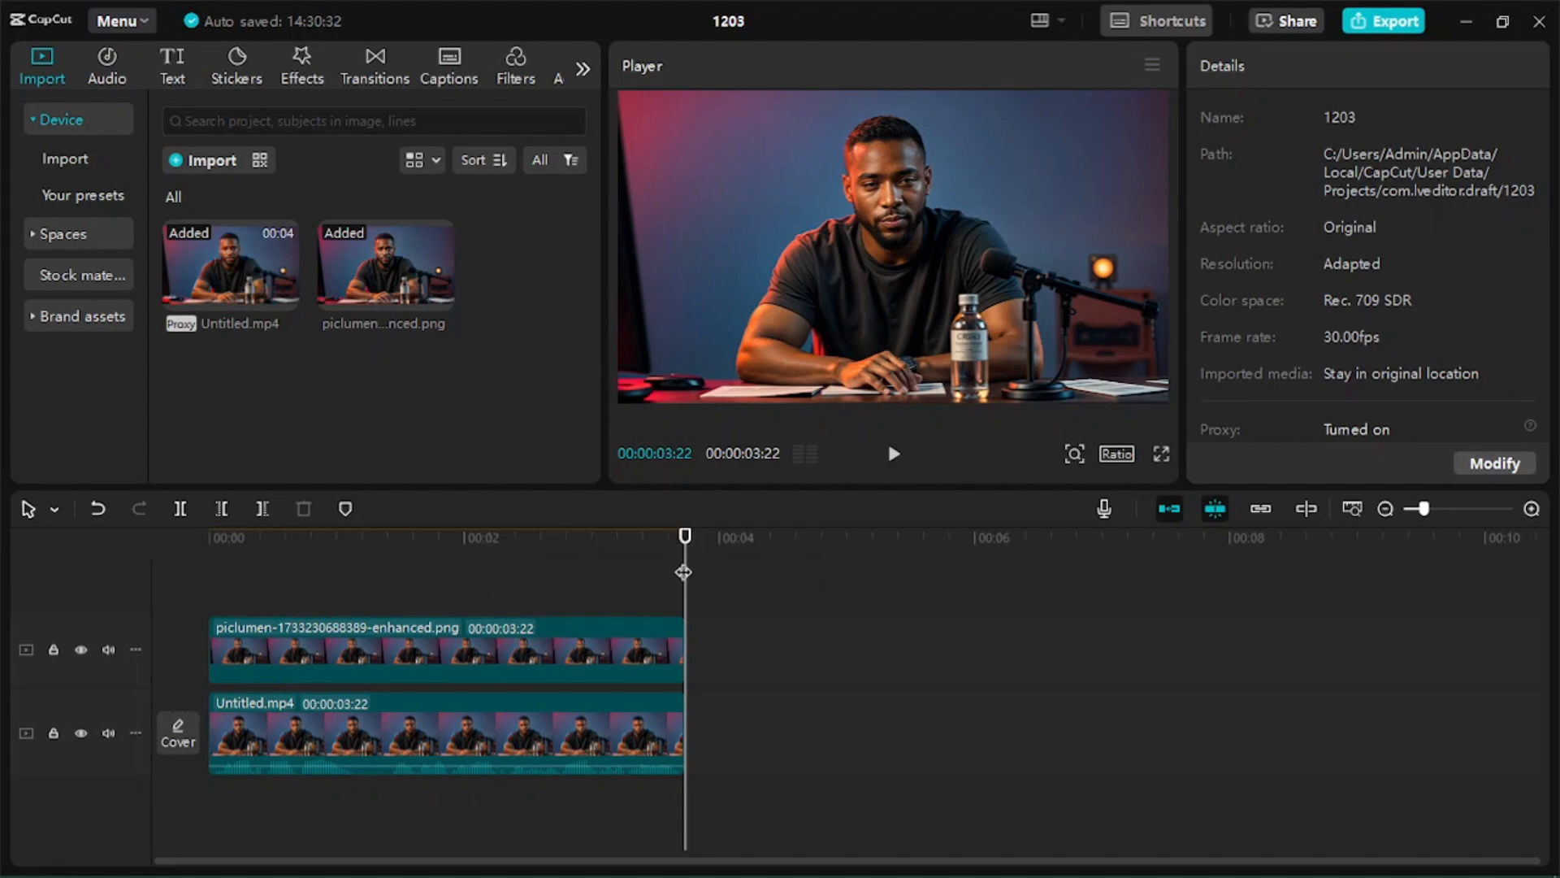
drag(685, 569, 209, 618)
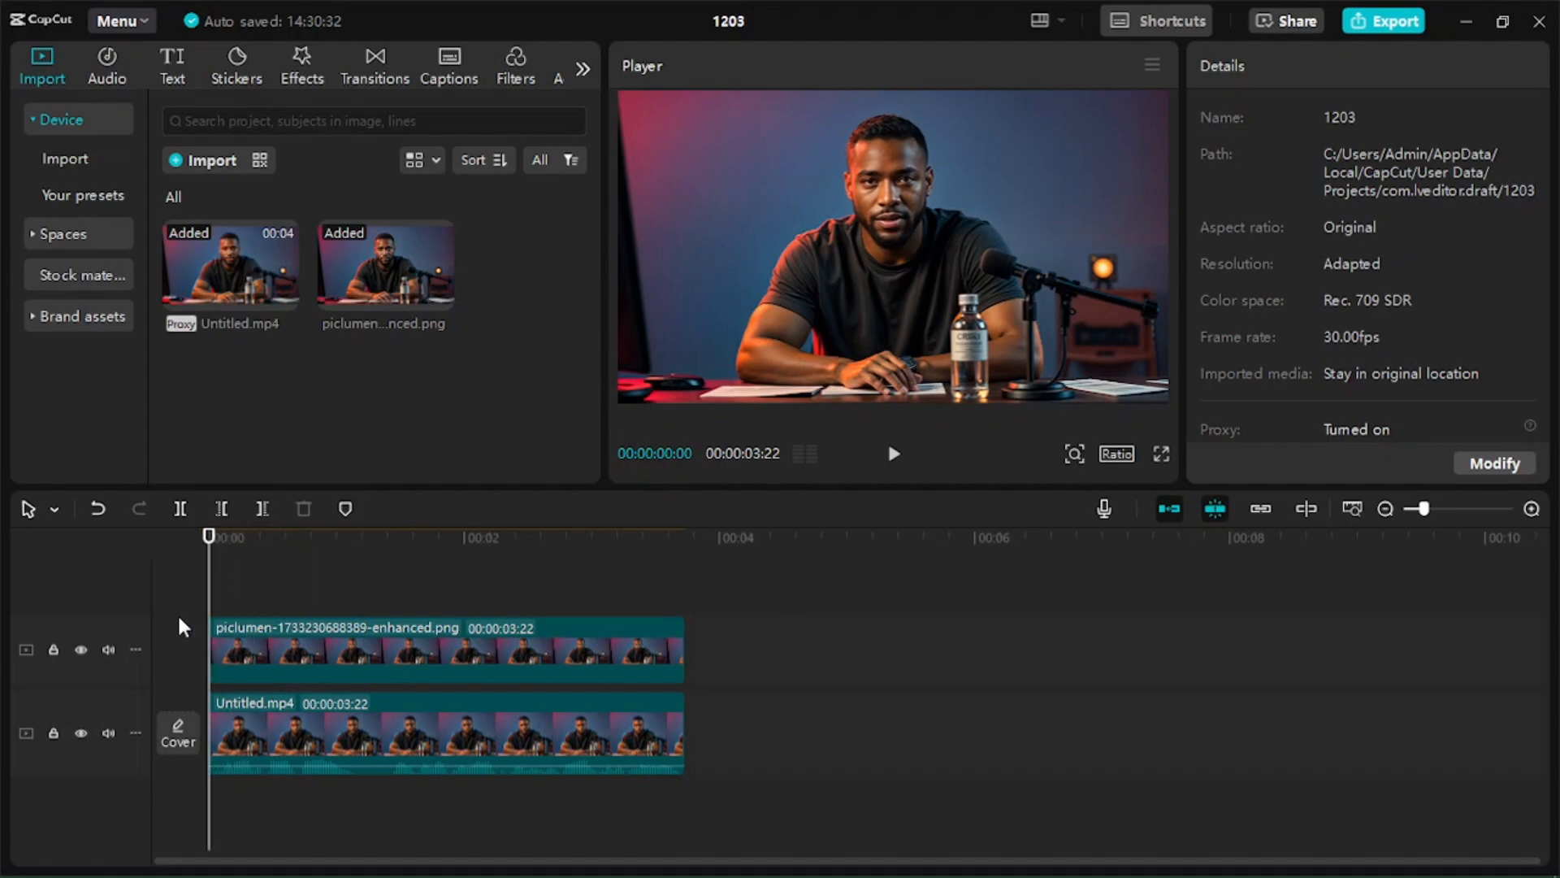